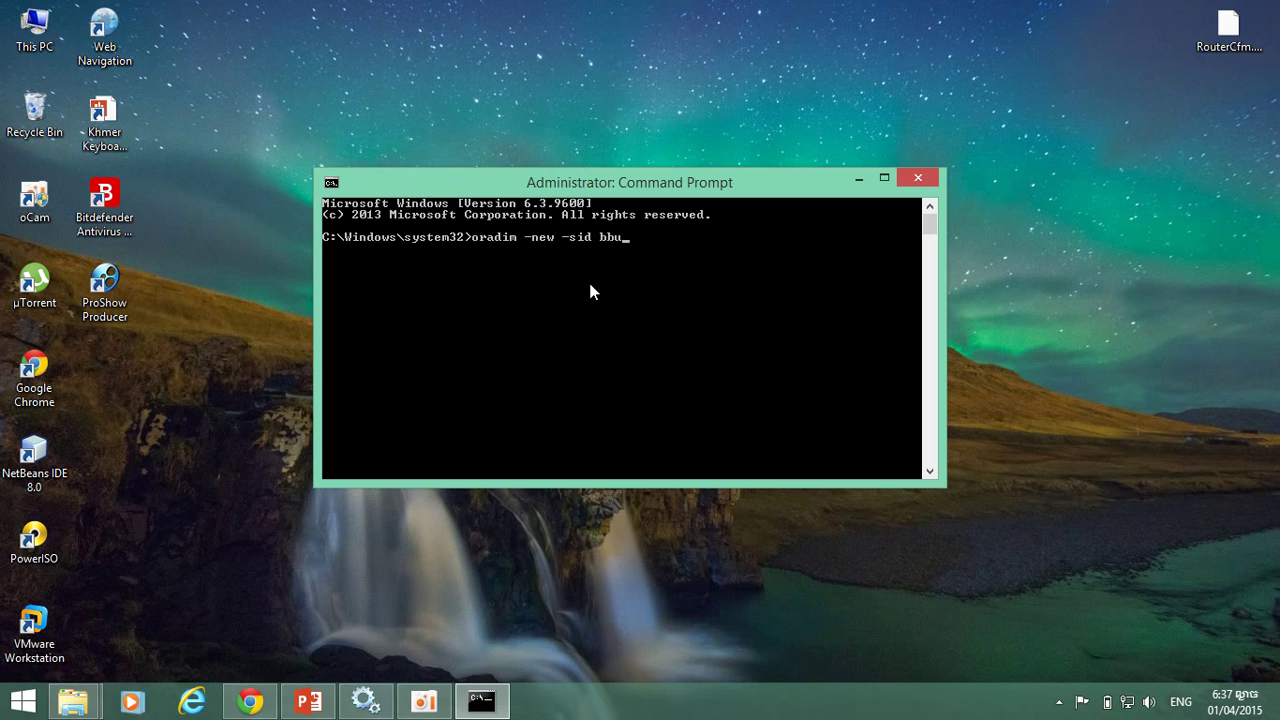
Run 'oradim -new -sid bbutest' to create the bbutest Oracle instance.
{"action": "type", "text": "test"}
{"action": "left_click_drag", "start_coordinate": [727, 195], "coordinate": [603, 183]}
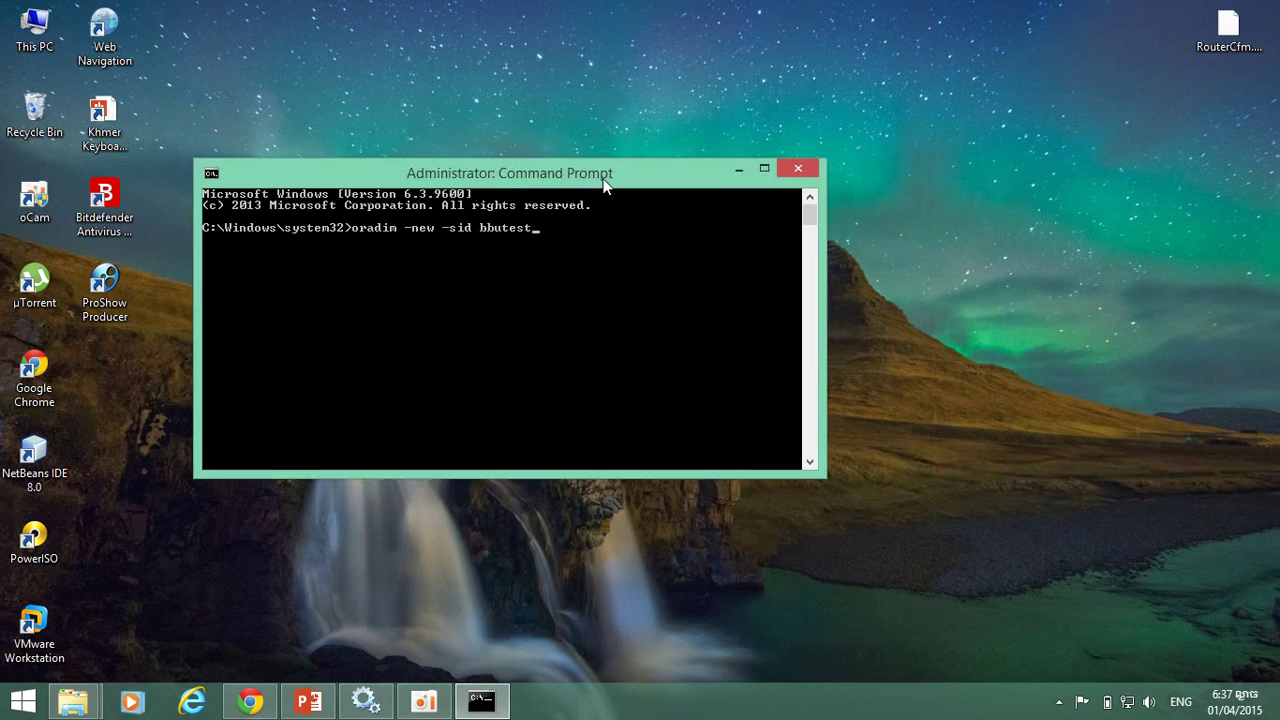
{"action": "key", "text": "Return"}
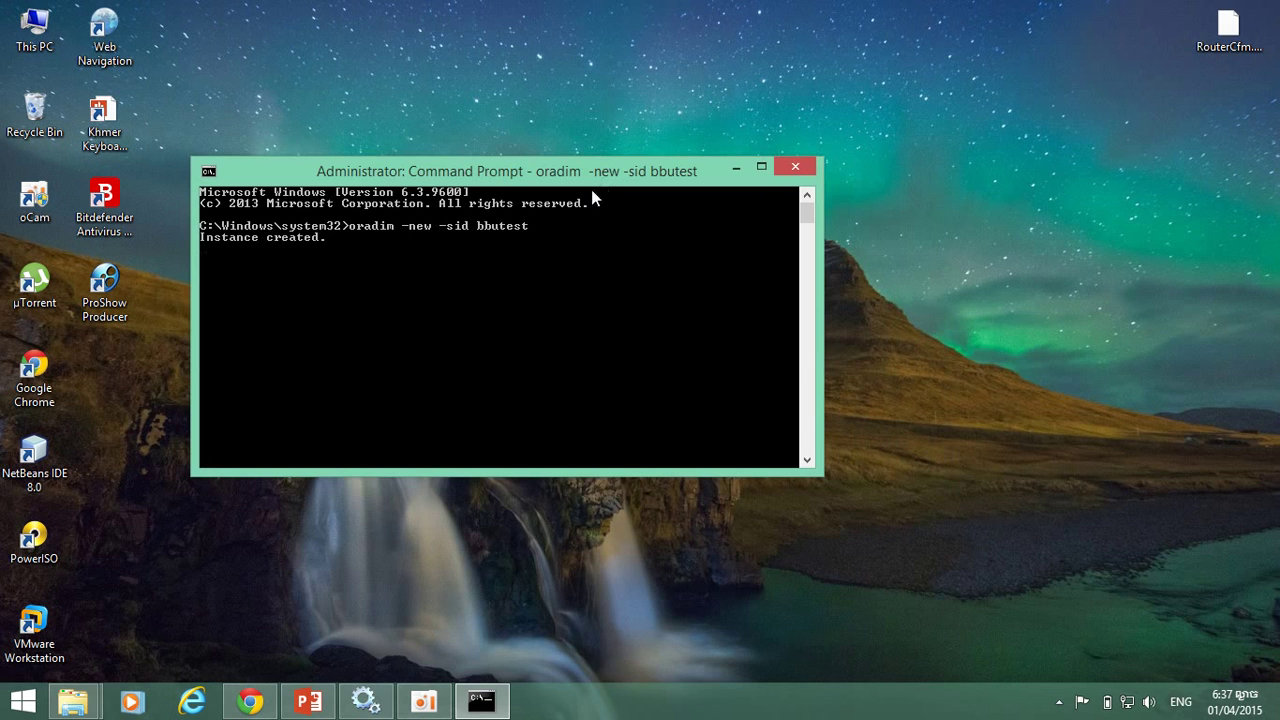
Close the old Services console and relaunch services.msc from the Run dialog.
{"action": "left_click", "coordinate": [365, 700]}
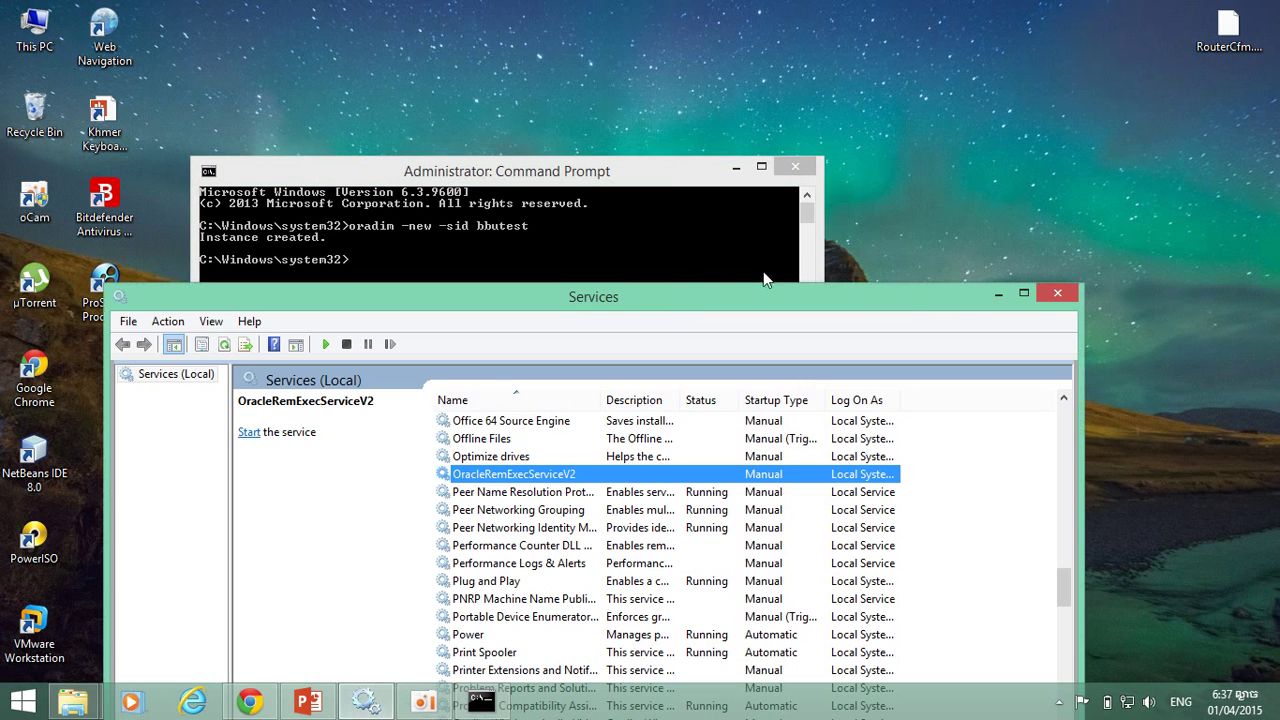
{"action": "left_click", "coordinate": [1056, 293]}
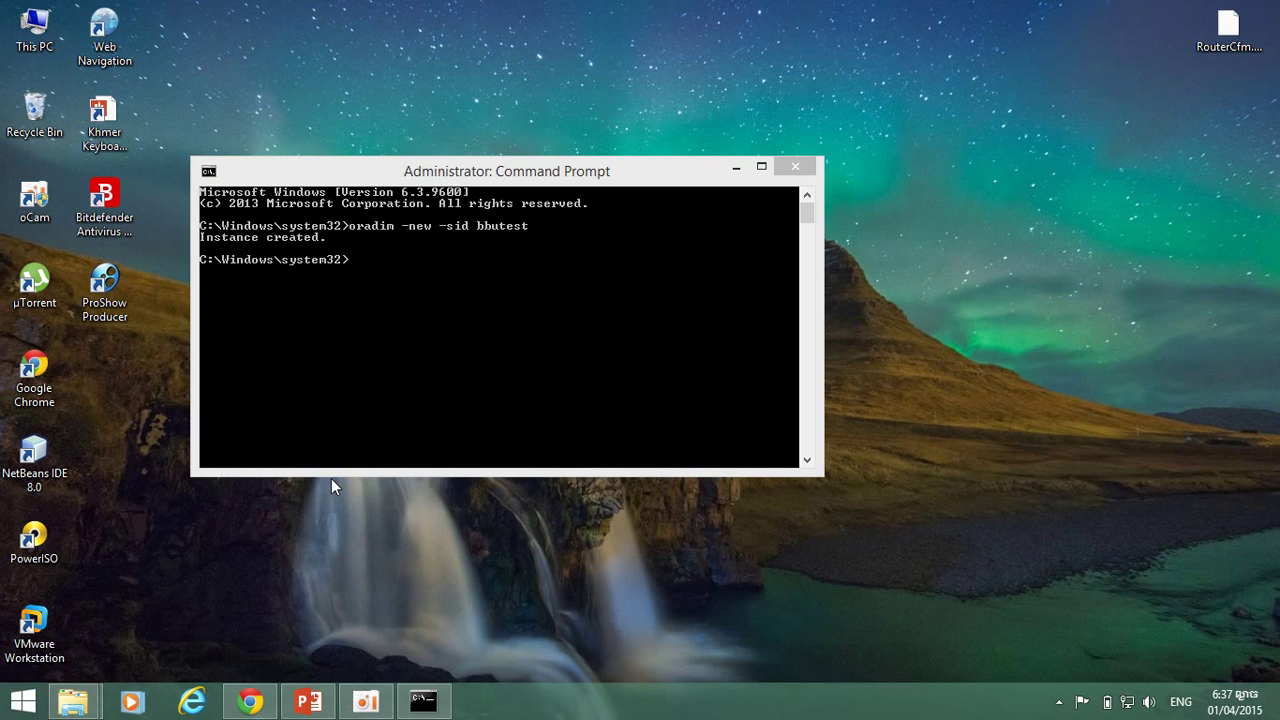
{"action": "key", "text": "super+r"}
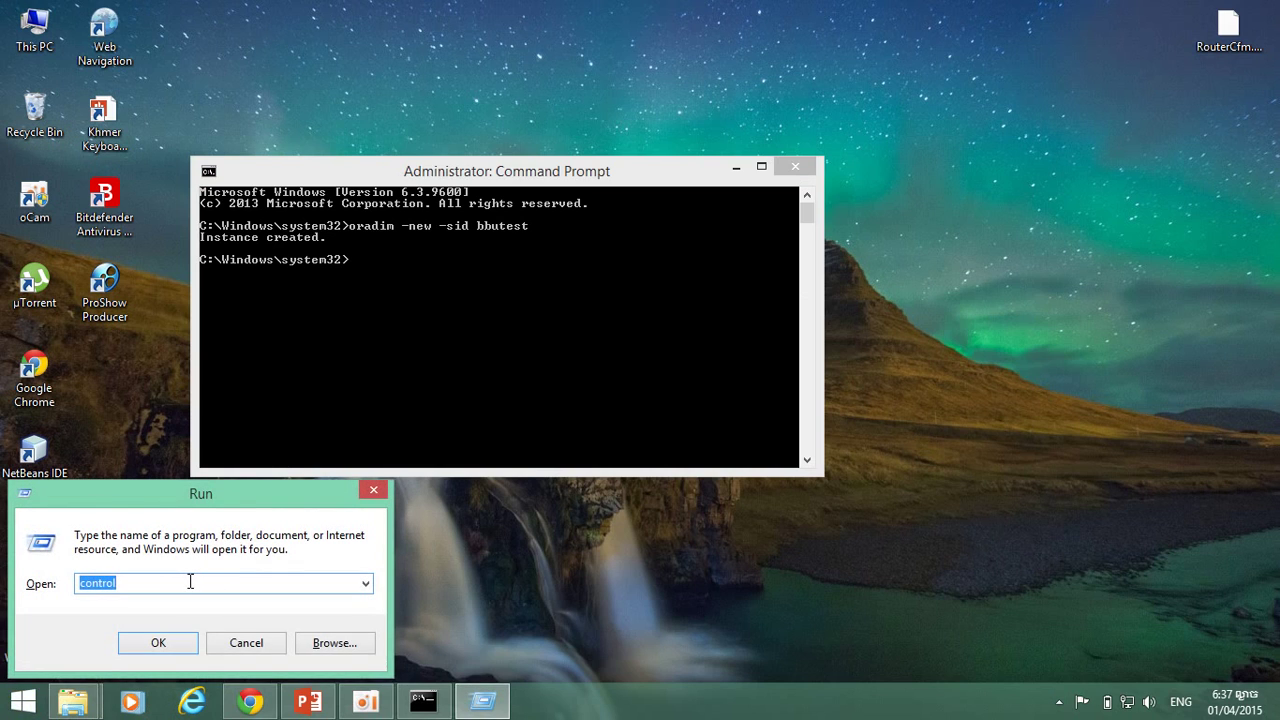
{"action": "type", "text": "ser"}
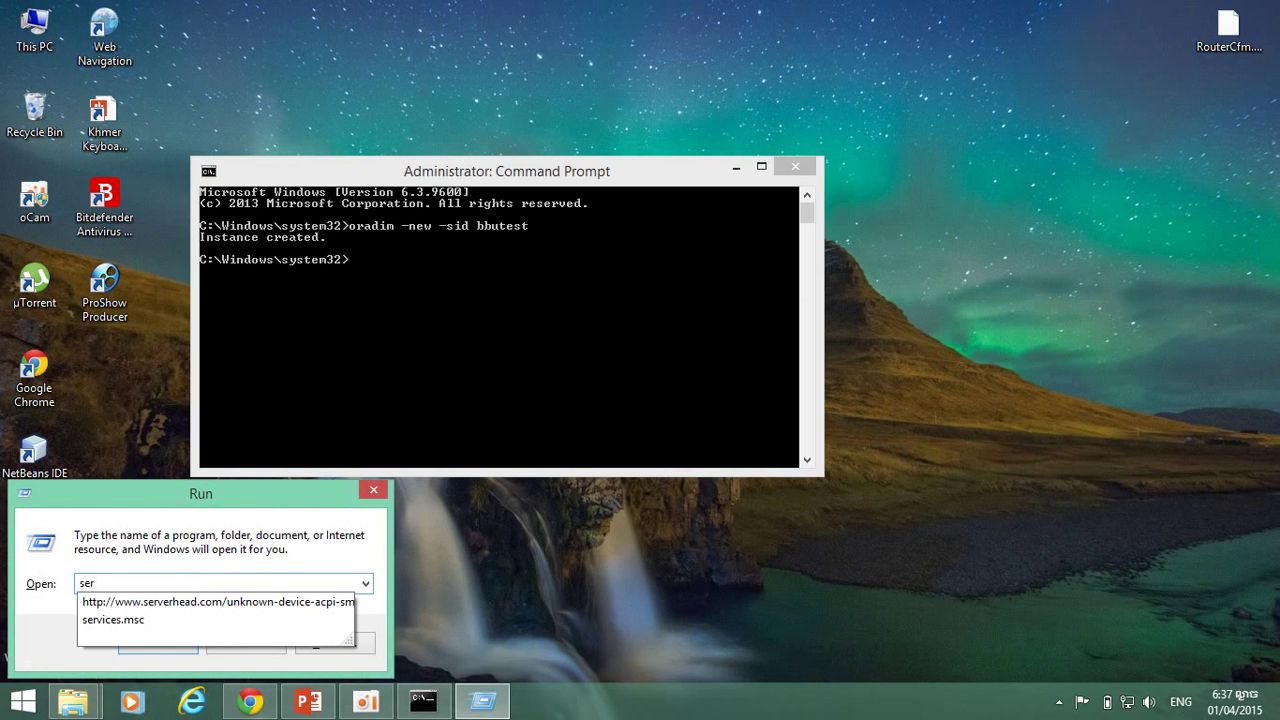
{"action": "key", "text": "Down"}
{"action": "key", "text": "Down"}
{"action": "left_click", "coordinate": [190, 583]}
{"action": "double_click", "coordinate": [190, 583]}
{"action": "key", "text": "Return"}
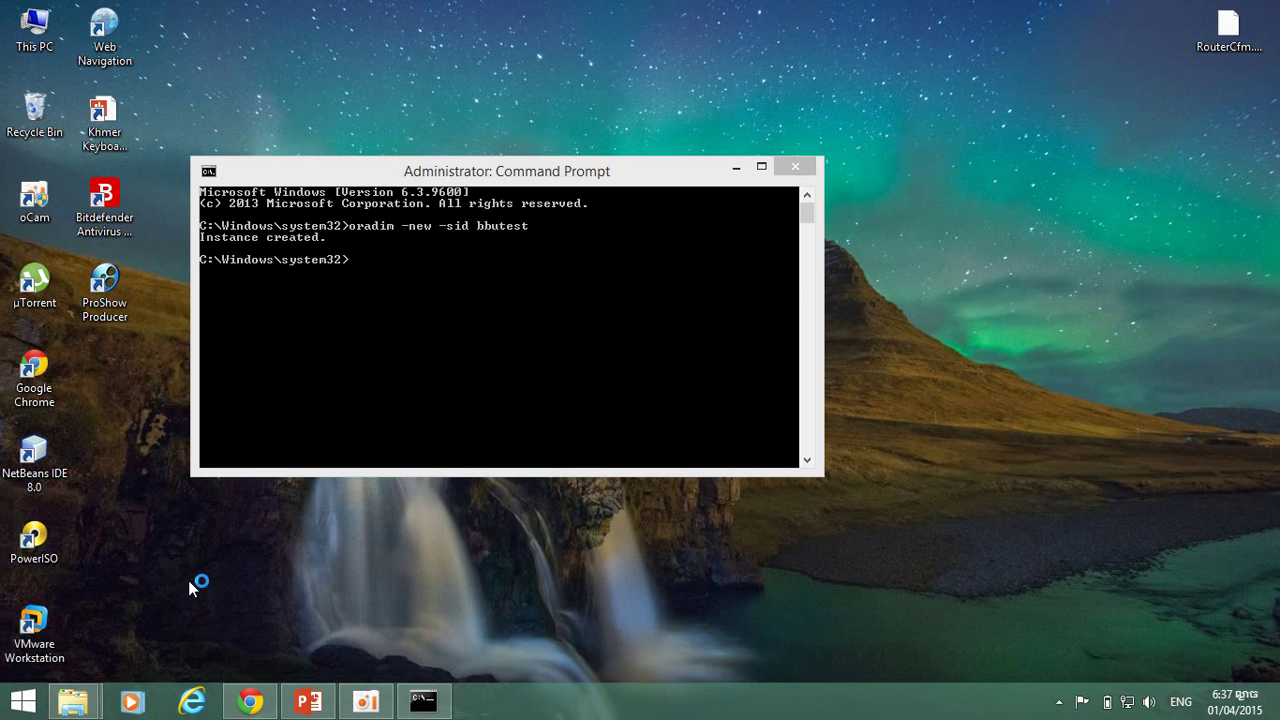
{"action": "left_click_drag", "start_coordinate": [588, 173], "coordinate": [887, 140]}
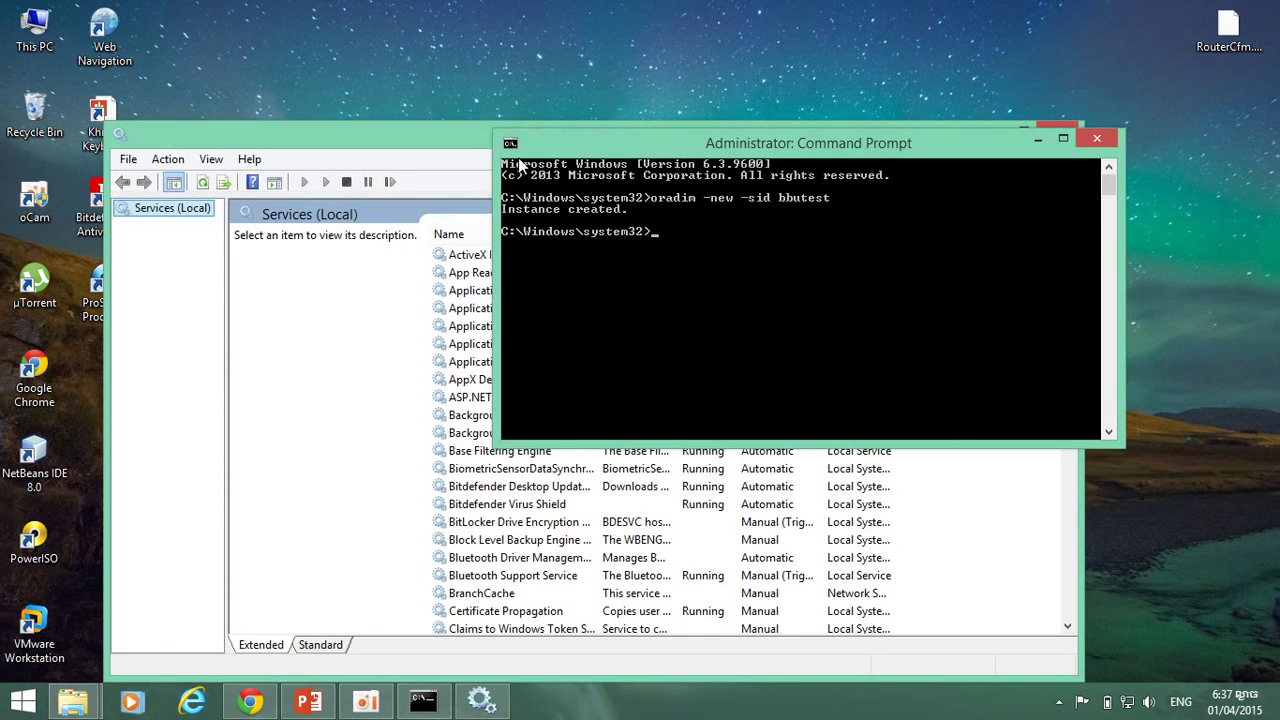
Jump to the Oracle services and inspect OracleServicebbutest (Running) and OracleJobSchedulerbbutest.
{"action": "left_click", "coordinate": [443, 135]}
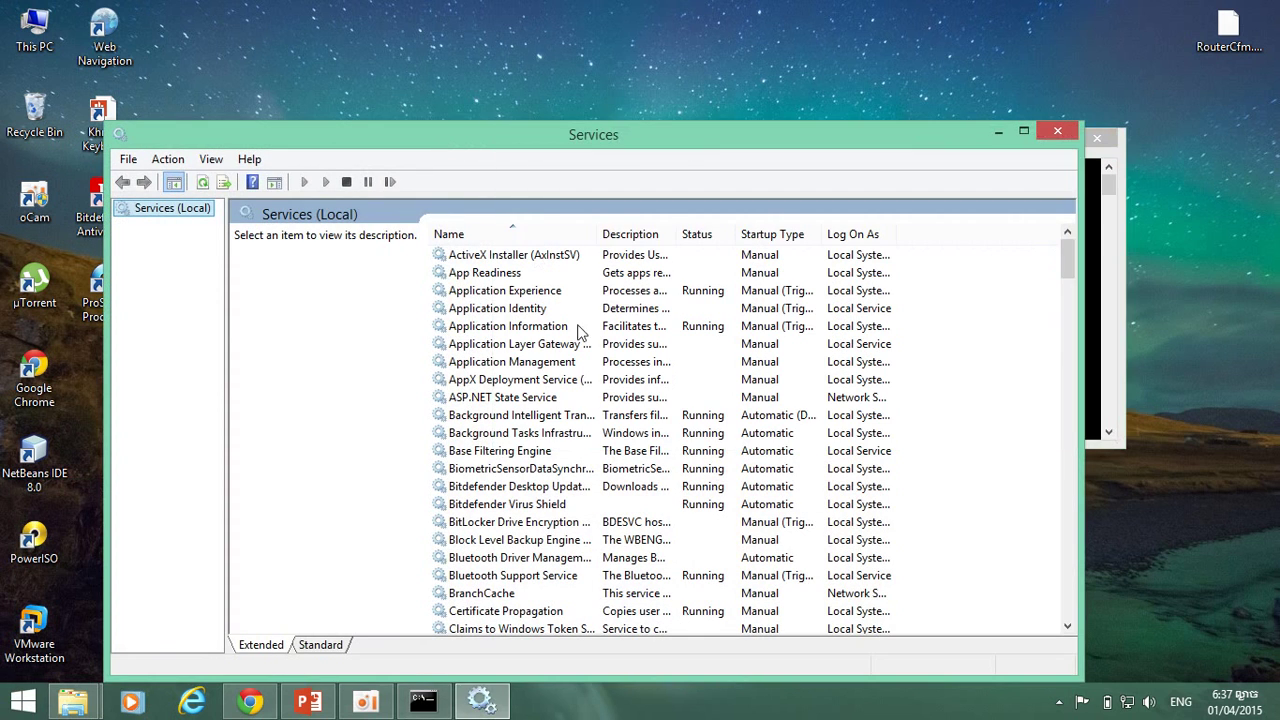
{"action": "left_click", "coordinate": [617, 400]}
{"action": "type", "text": "or"}
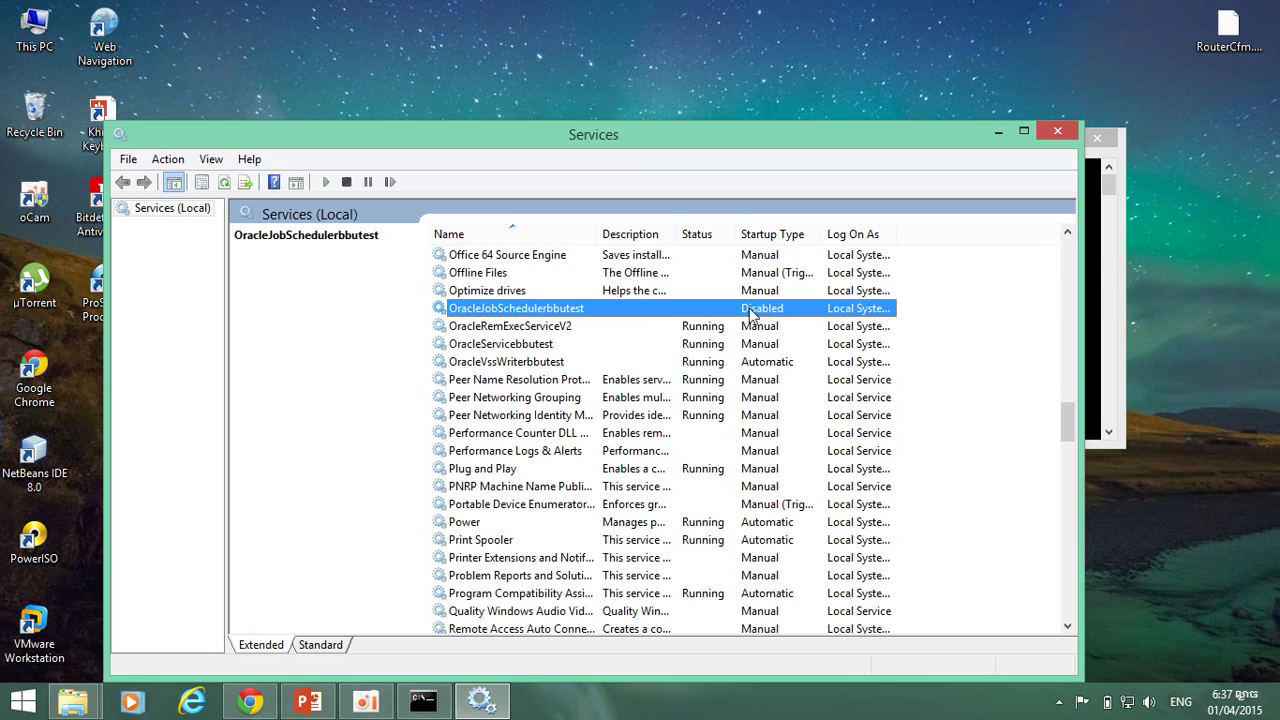
{"action": "left_click", "coordinate": [612, 348]}
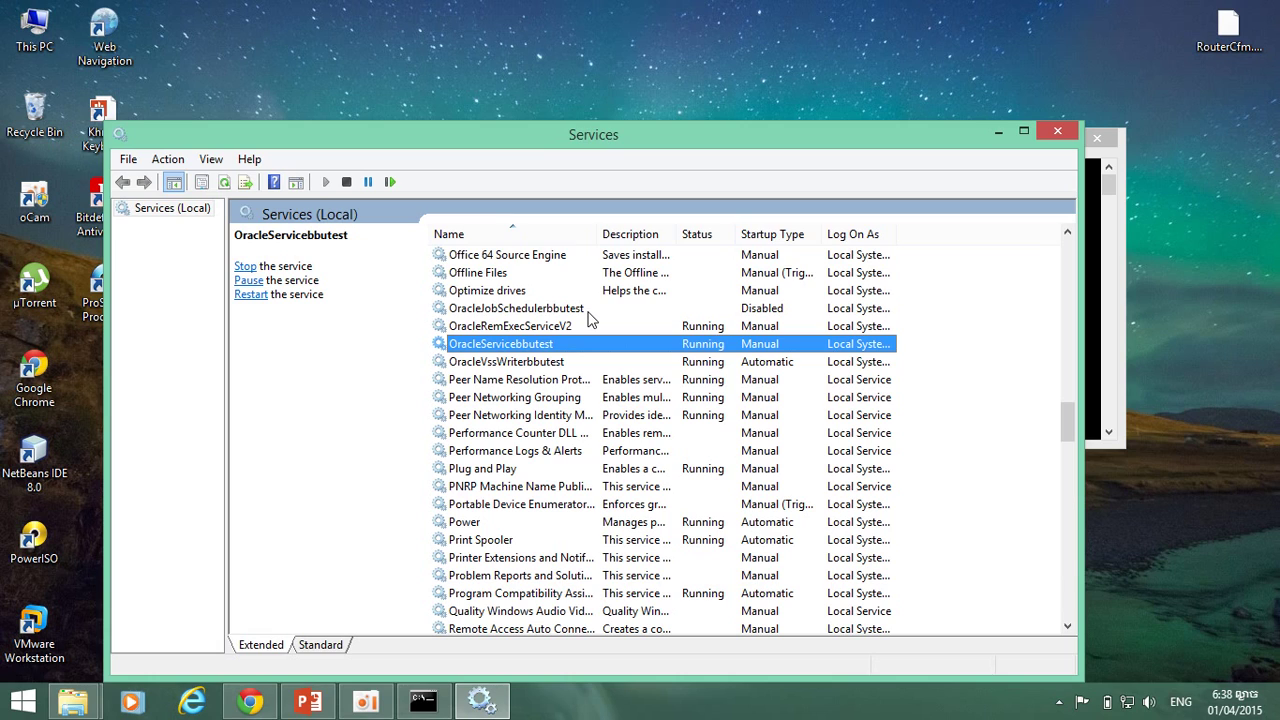
{"action": "left_click", "coordinate": [590, 314]}
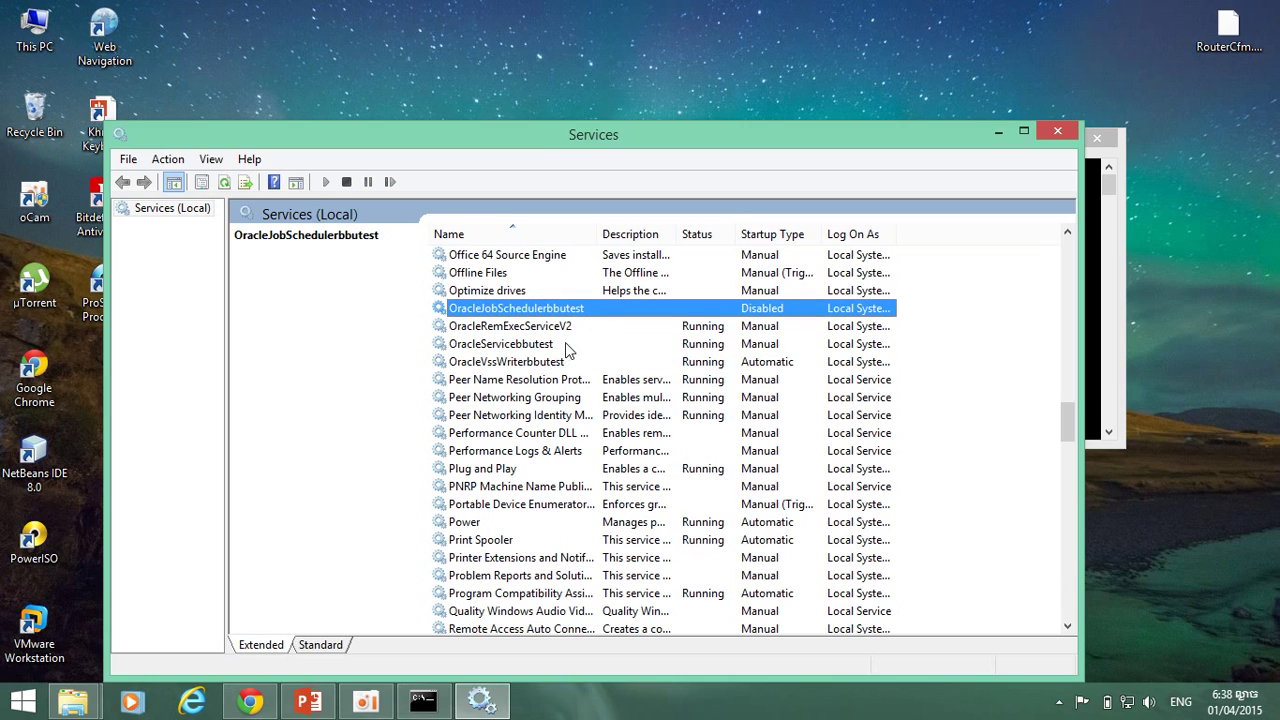
{"action": "left_click", "coordinate": [564, 344]}
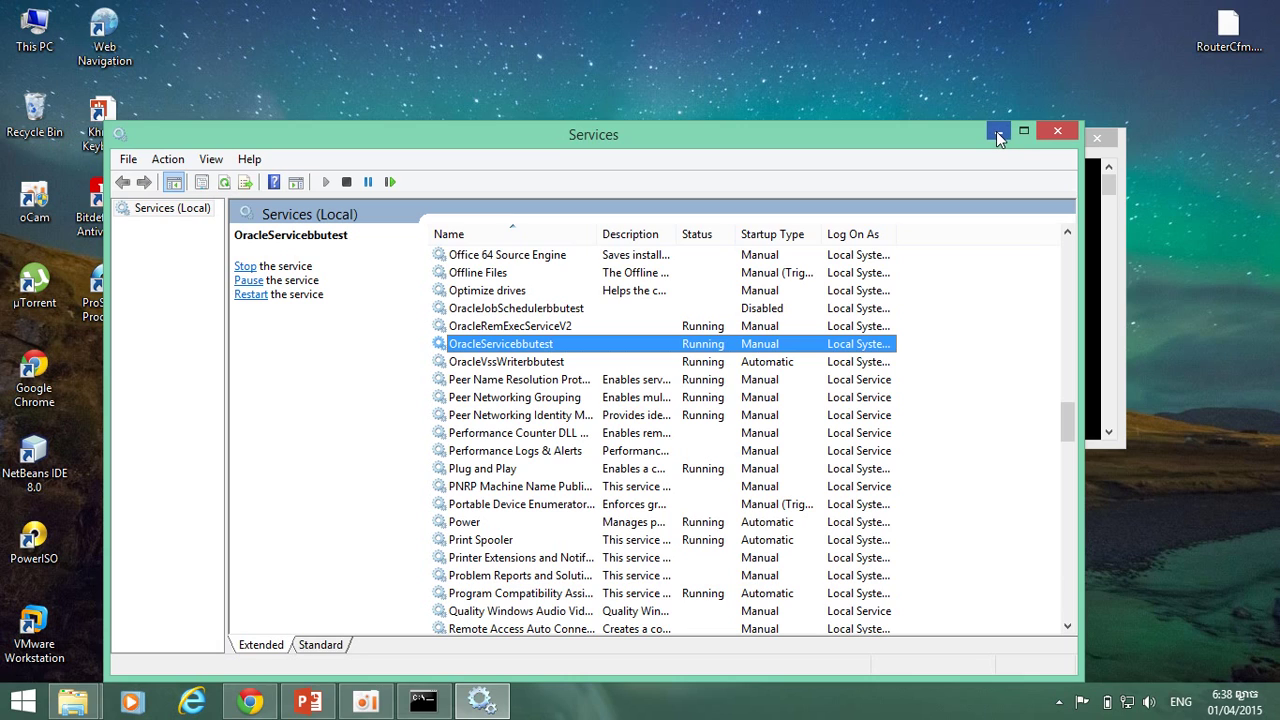
Minimize the Services console so the Command Prompt with 'Instance created' is visible.
{"action": "left_click", "coordinate": [995, 131]}
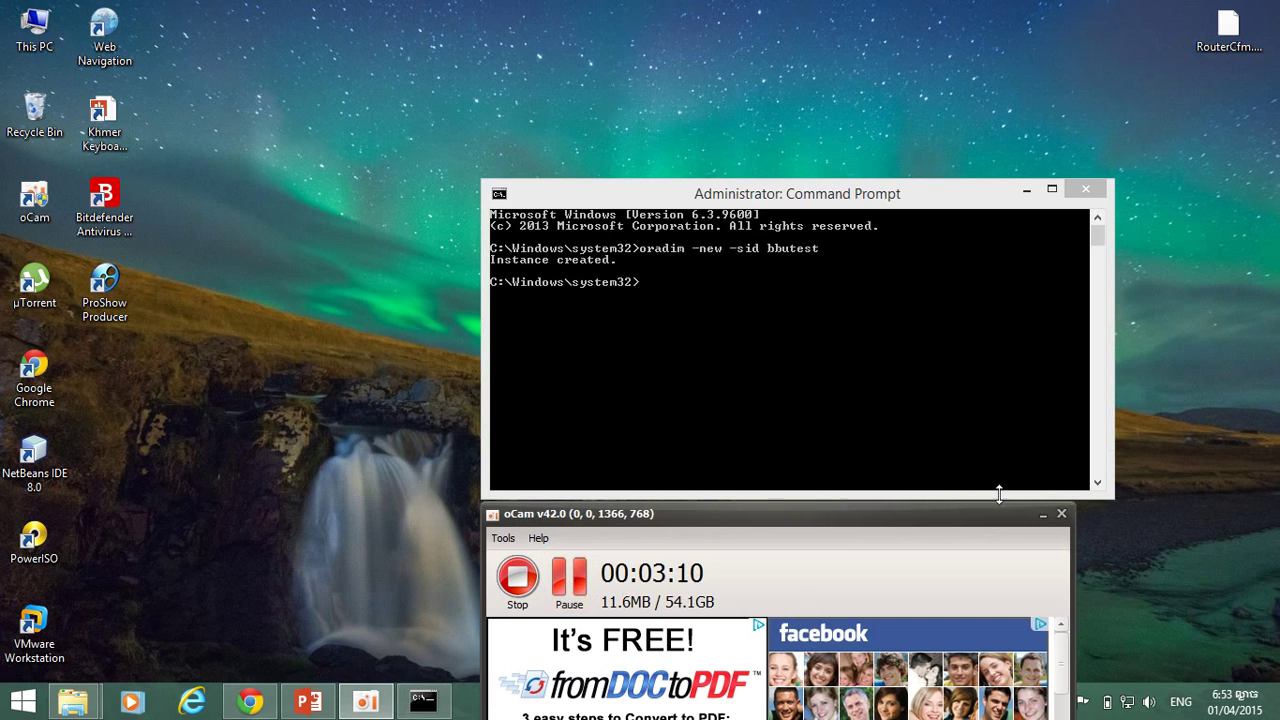
Hide oCam, set oracle_sid=bbutest, and start entering 'sqlplus / as sysdba'.
{"action": "left_click", "coordinate": [1044, 513]}
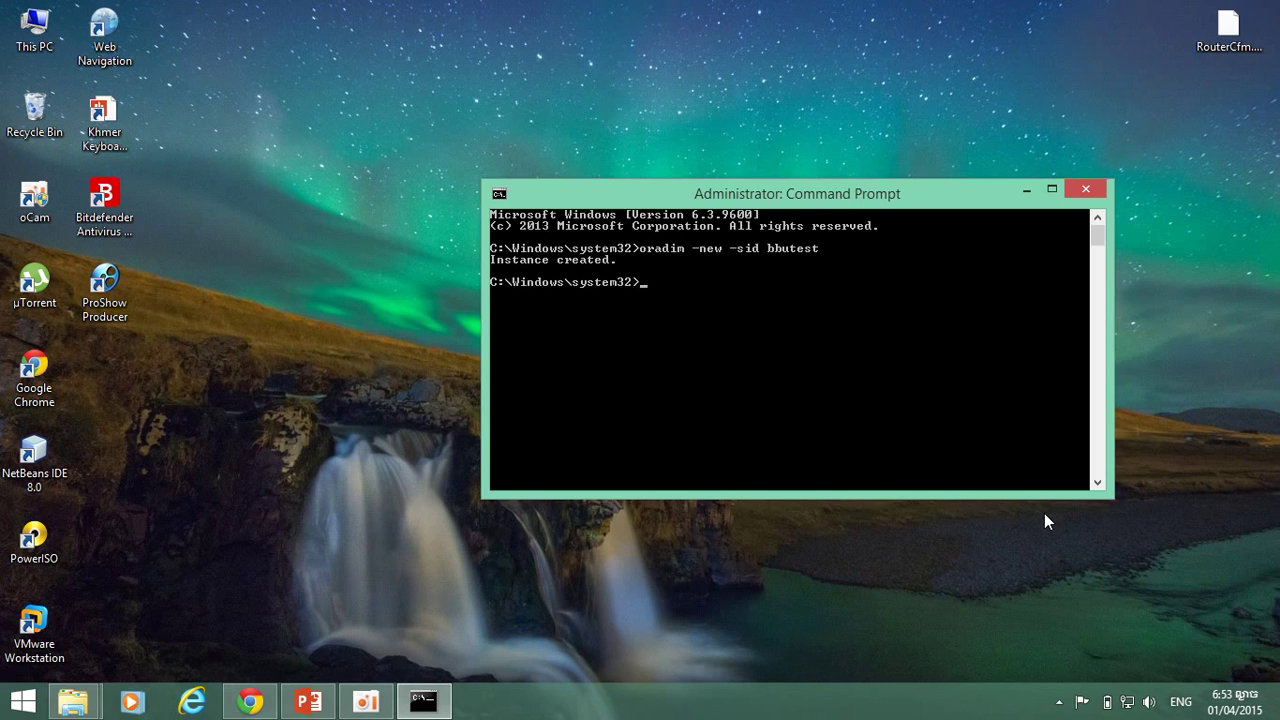
{"action": "type", "text": "set oracle_sid=bbutest"}
{"action": "key", "text": "Return"}
{"action": "type", "text": "sql"}
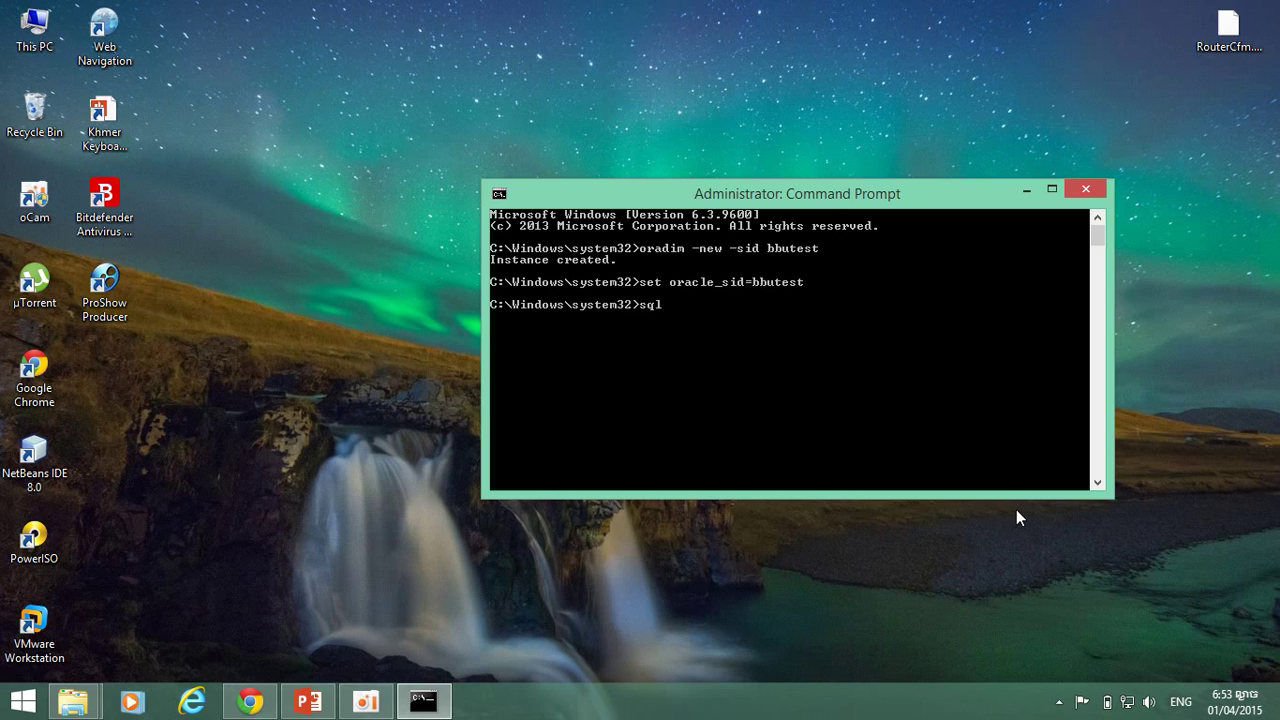
{"action": "type", "text": "plus / as sys"}
Connect to SQL*Plus as sysdba and enter startup nomount pfile='d:\bbutest\init.ora'.
{"action": "type", "text": "dba"}
{"action": "key", "text": "Return"}
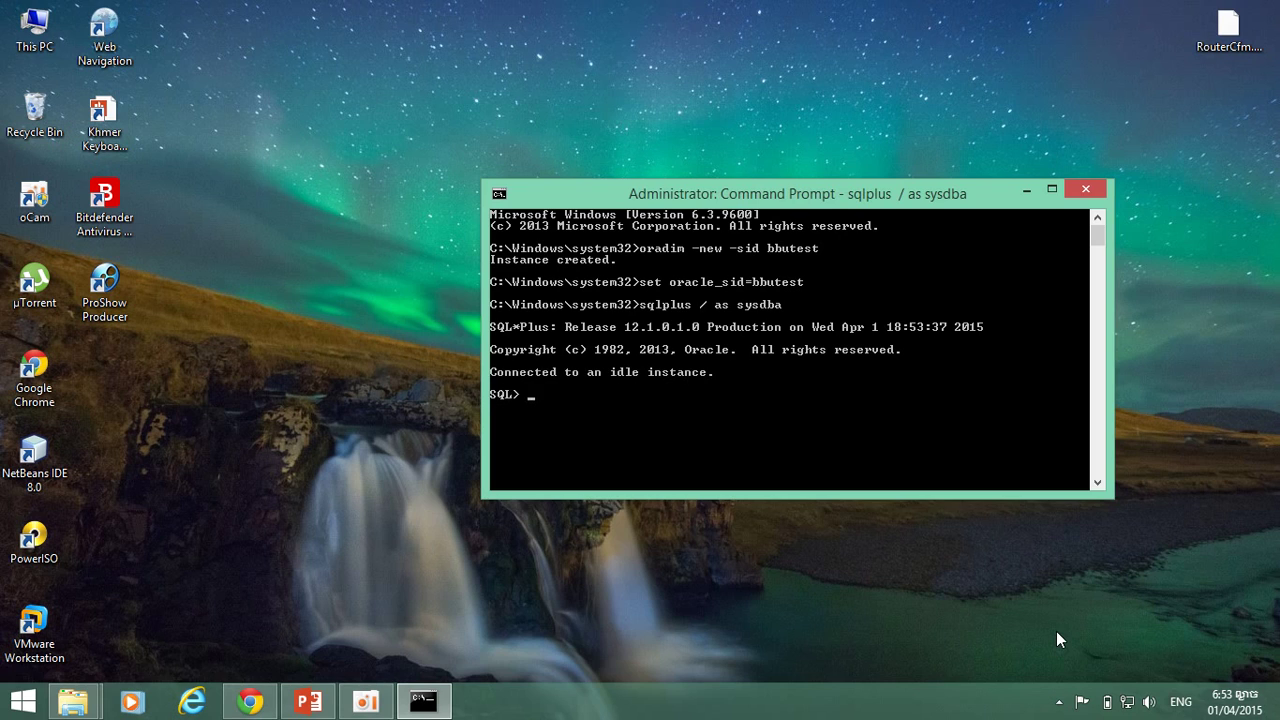
{"action": "type", "text": "startup nomount pfile"}
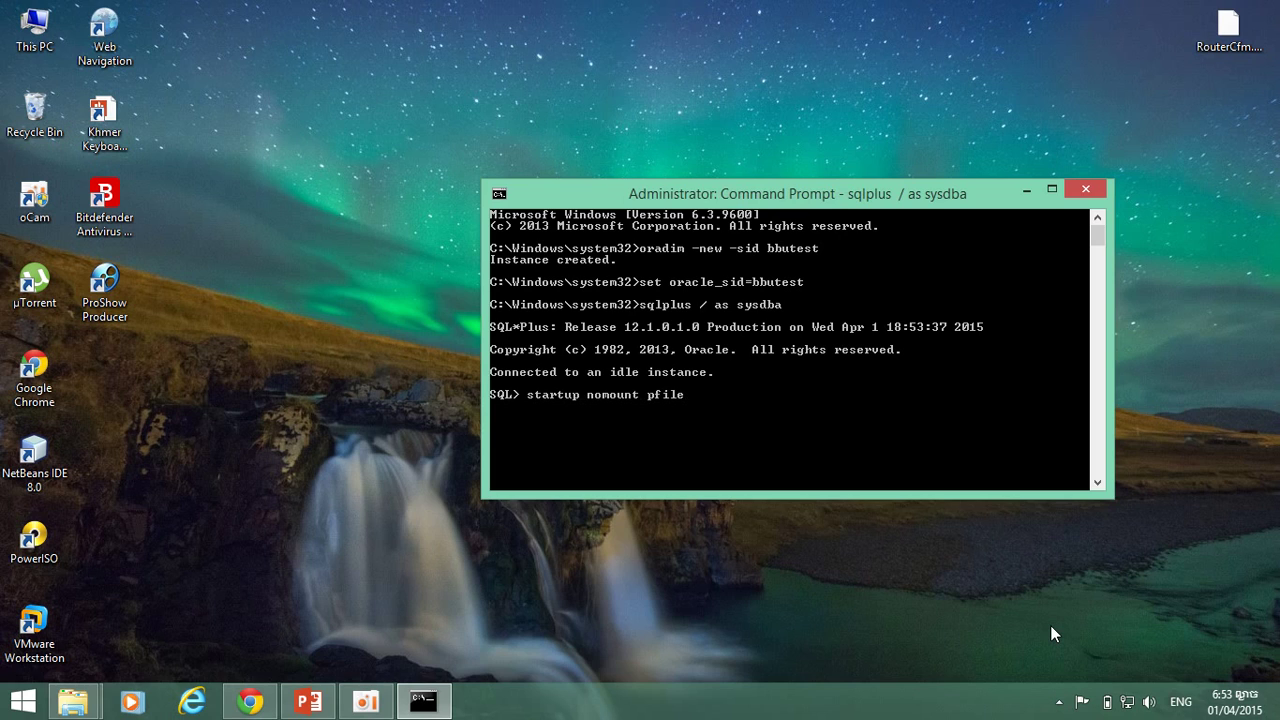
{"action": "type", "text": "='d:\\bbutest\\"}
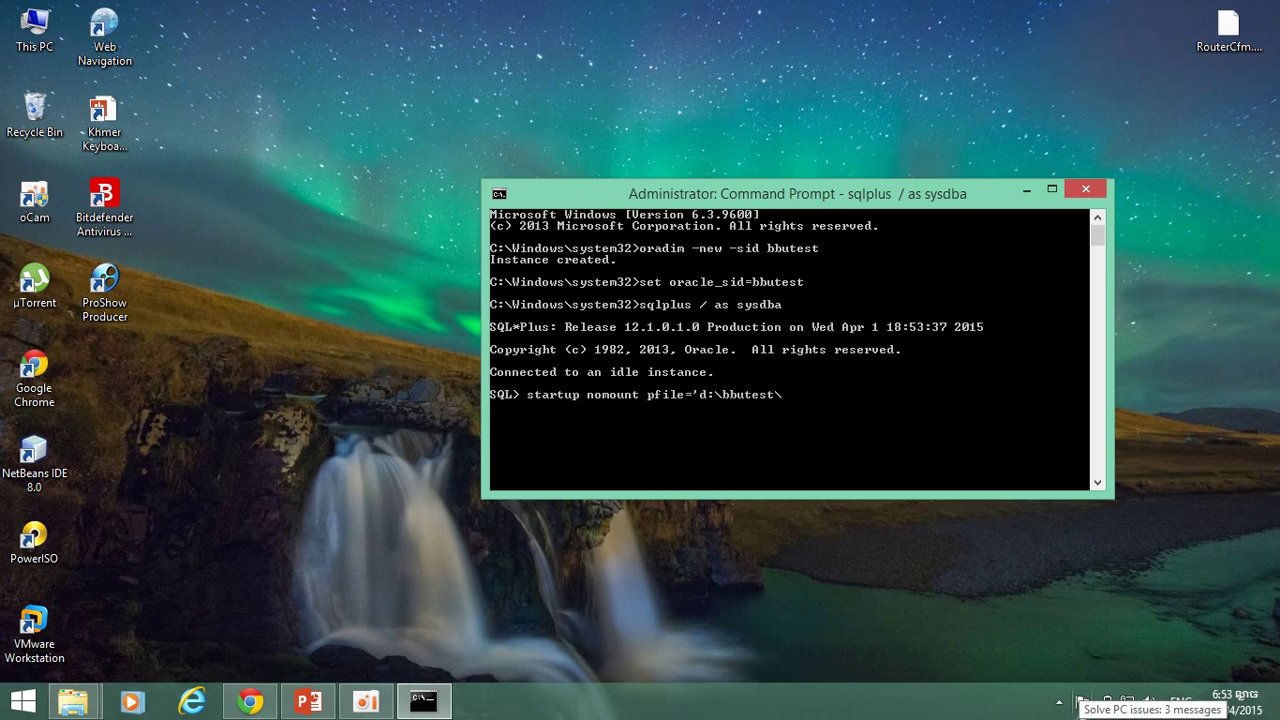
{"action": "type", "text": "init.ora"}
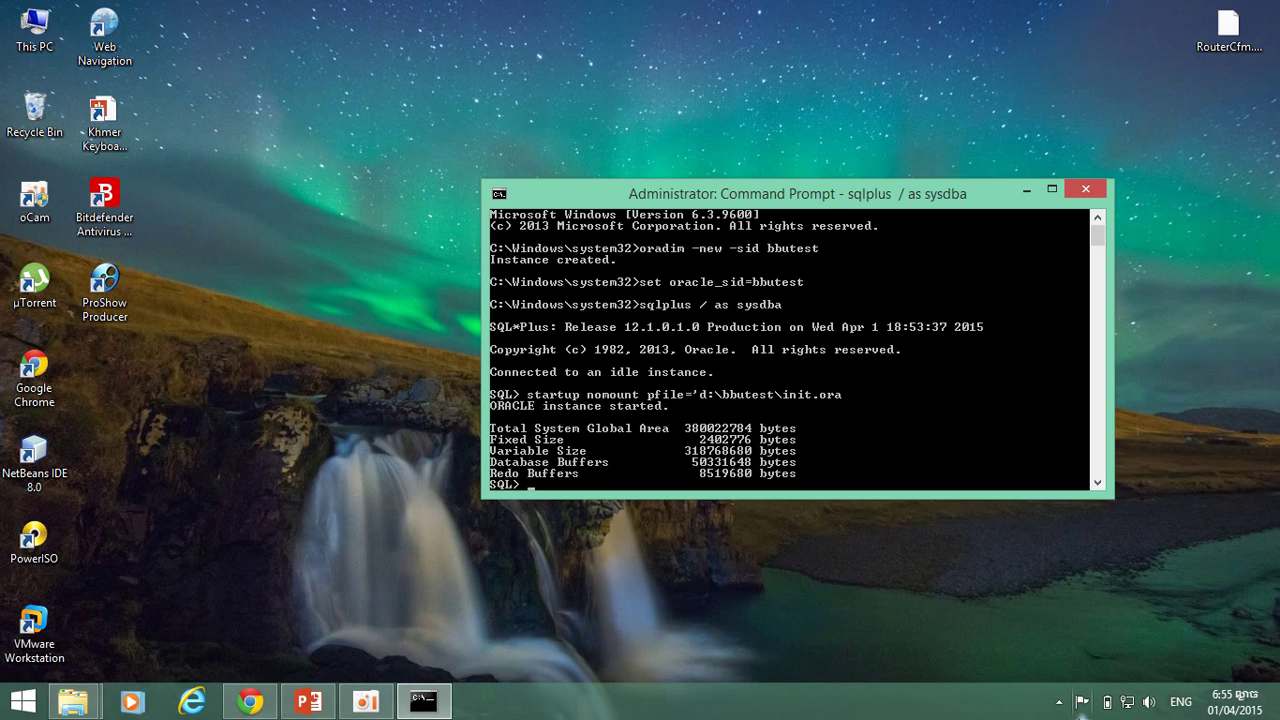
Run the @D:\bbutest\db.txt creation script, which fails with ORA-01501, then recall it.
{"action": "type", "text": "@"}
{"action": "type", "text": "s"}
{"action": "key", "text": "BackSpace"}
{"action": "type", "text": "d:"}
{"action": "key", "text": "BackSpace"}
{"action": "key", "text": "BackSpace"}
{"action": "type", "text": "D:\\bu\\b\\\\\\"}
{"action": "key", "text": "BackSpace"}
{"action": "key", "text": "BackSpace"}
{"action": "key", "text": "BackSpace"}
{"action": "key", "text": "BackSpace"}
{"action": "type", "text": "butea\\s\\\\"}
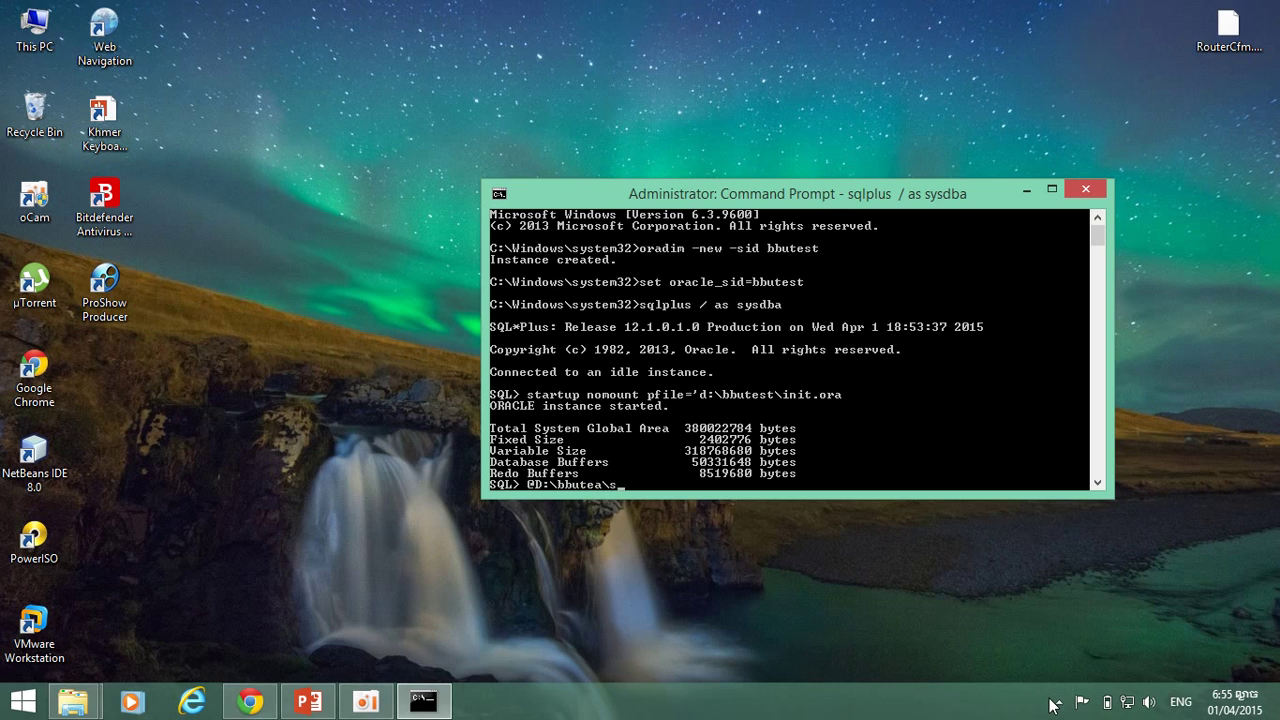
{"action": "key", "text": "BackSpace"}
{"action": "key", "text": "BackSpace"}
{"action": "key", "text": "BackSpace"}
{"action": "key", "text": "BackSpace"}
{"action": "key", "text": "BackSpace"}
{"action": "type", "text": "st\\db.tx"}
{"action": "key", "text": "Return"}
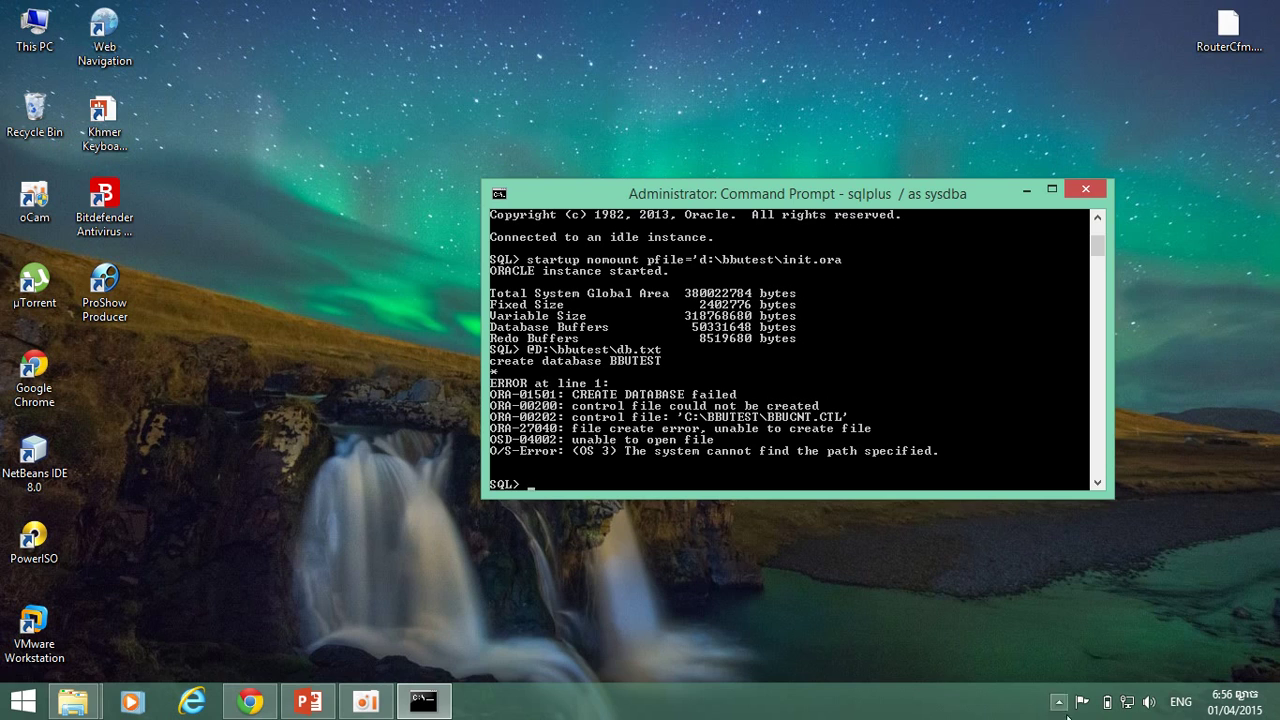
{"action": "key", "text": "Up"}
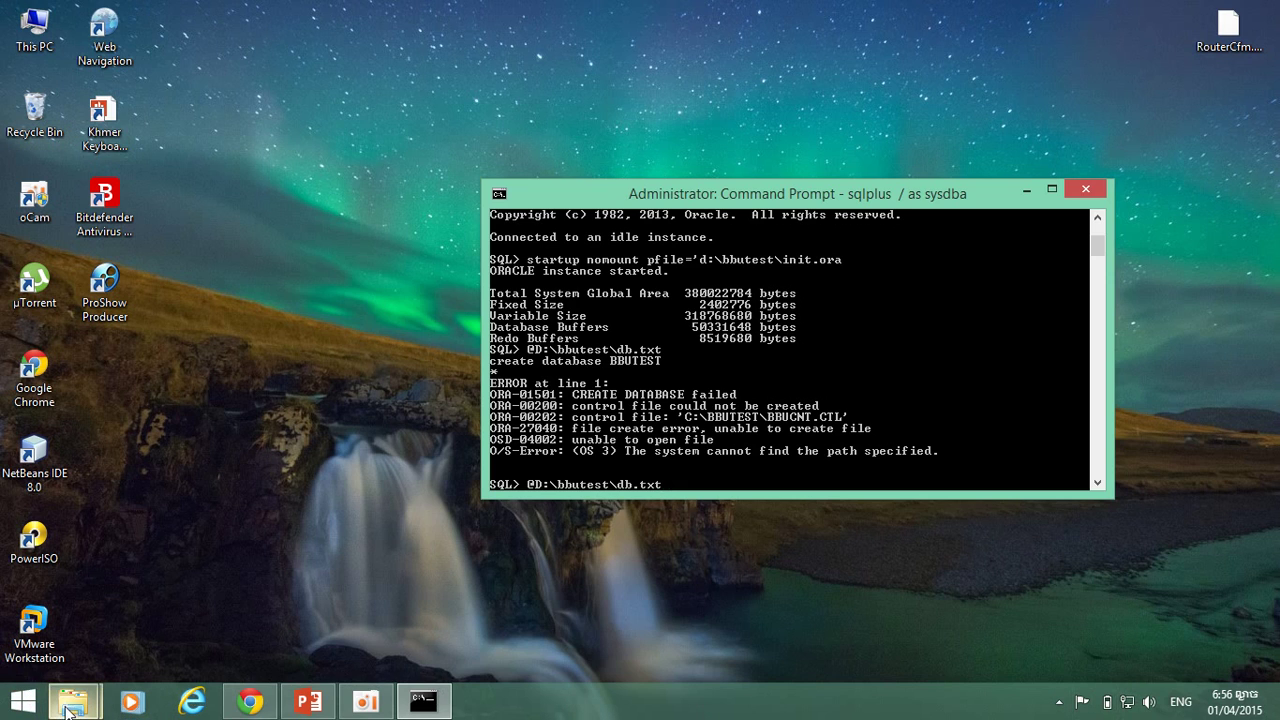
Review the db script from D:\bbutest in Notepad, then close Notepad and the folder.
{"action": "mouse_move", "coordinate": [70, 708]}
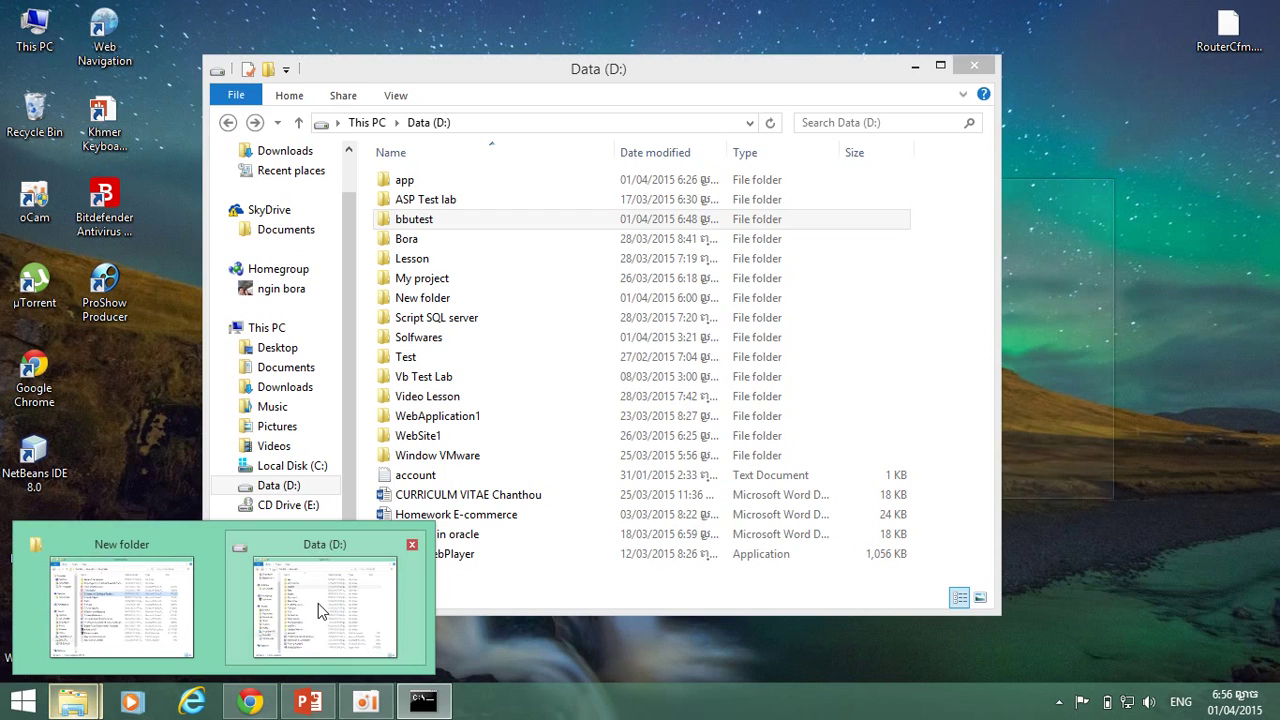
{"action": "left_click", "coordinate": [318, 603]}
{"action": "double_click", "coordinate": [512, 226]}
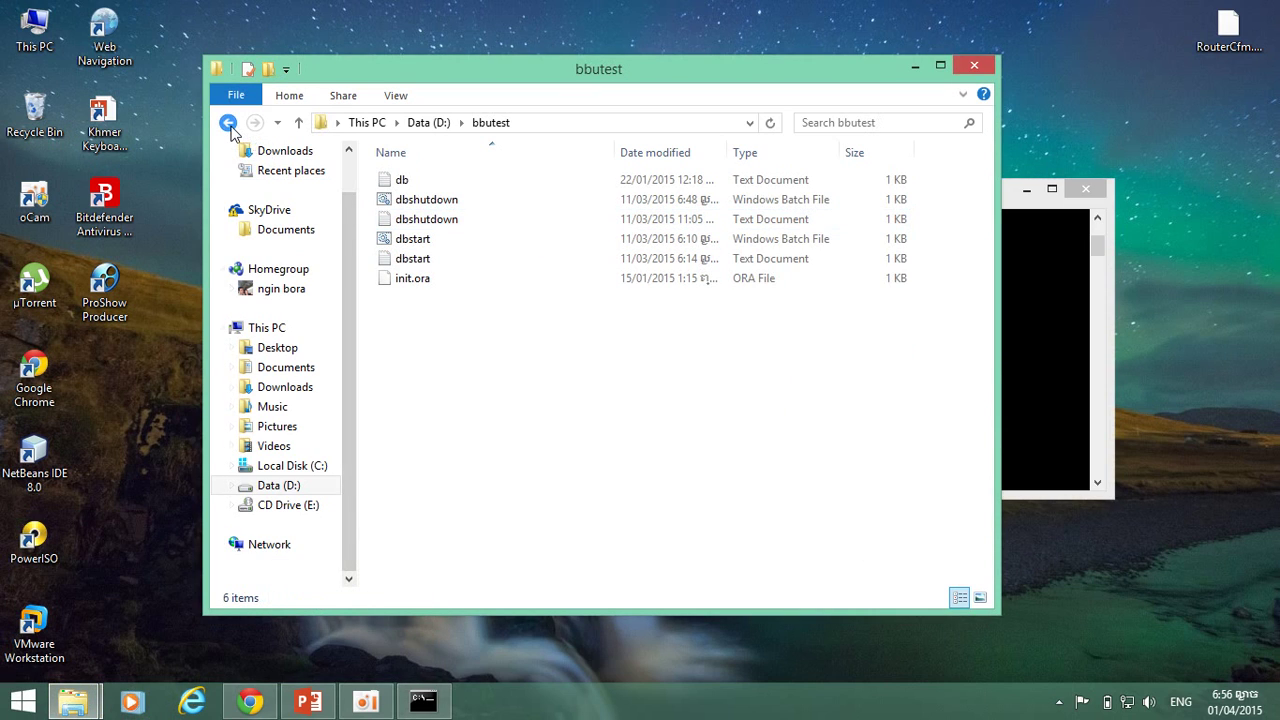
{"action": "double_click", "coordinate": [424, 181]}
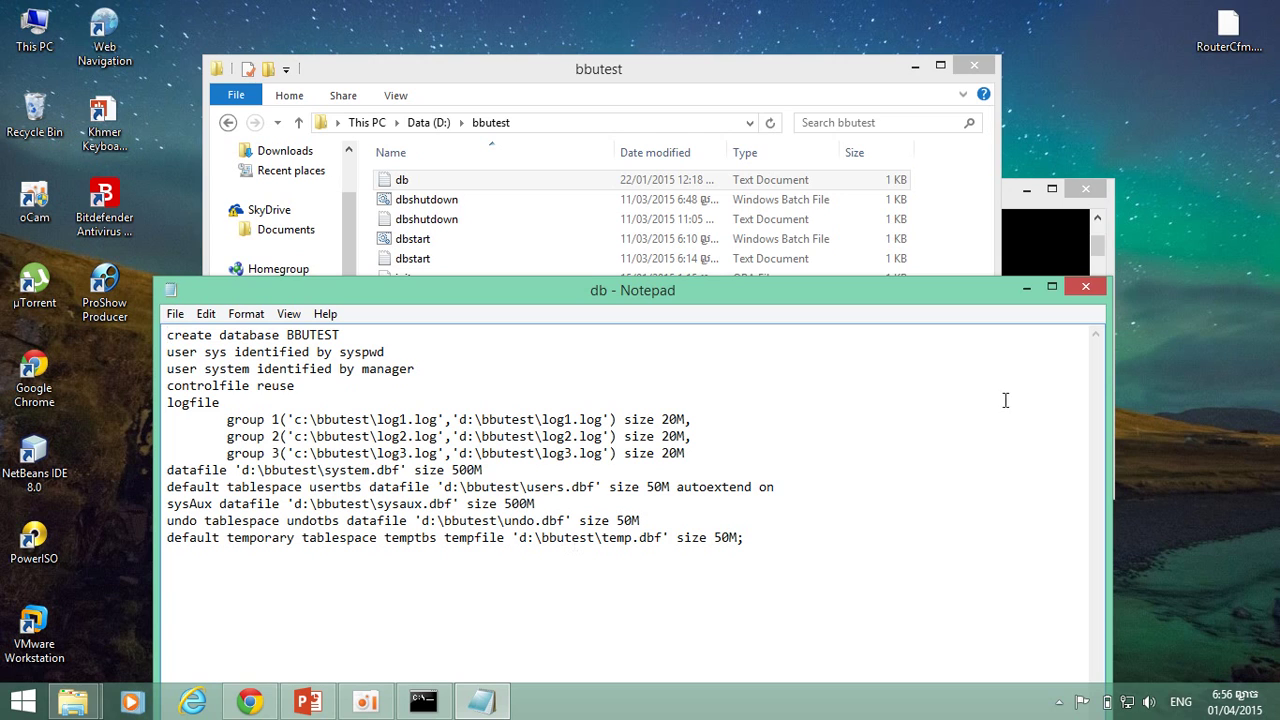
{"action": "left_click", "coordinate": [1074, 285]}
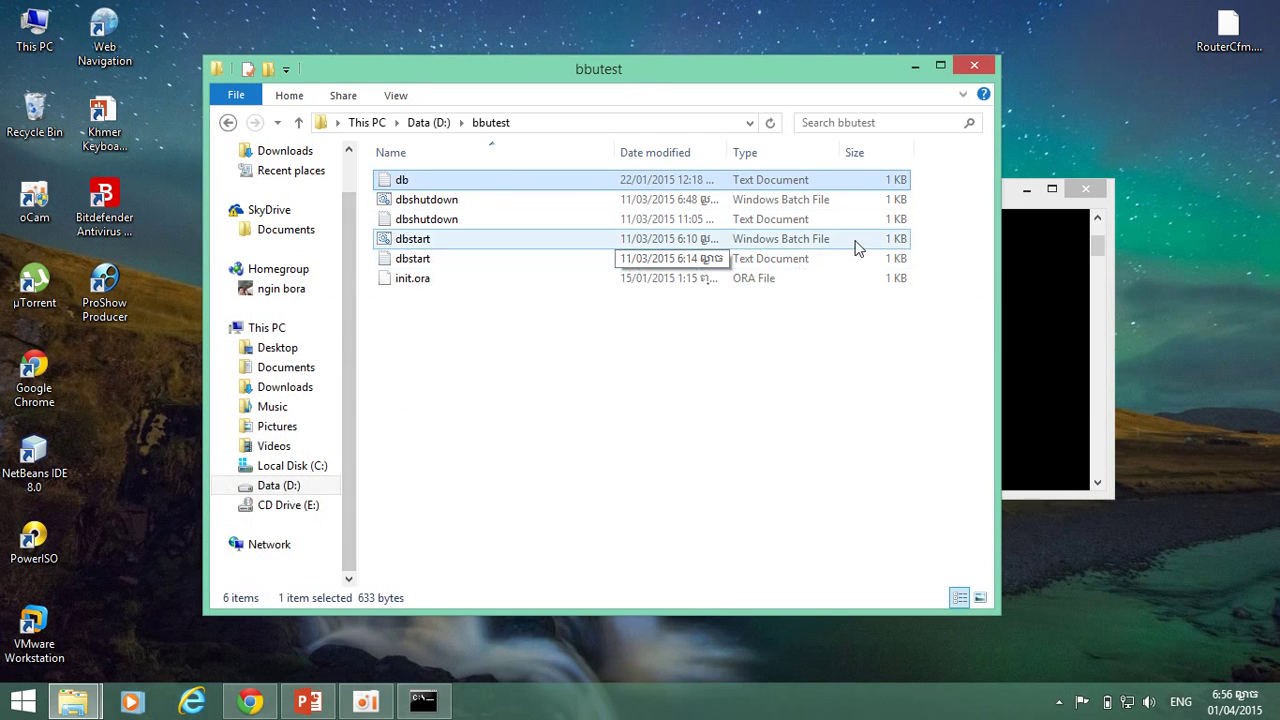
{"action": "left_click", "coordinate": [974, 66]}
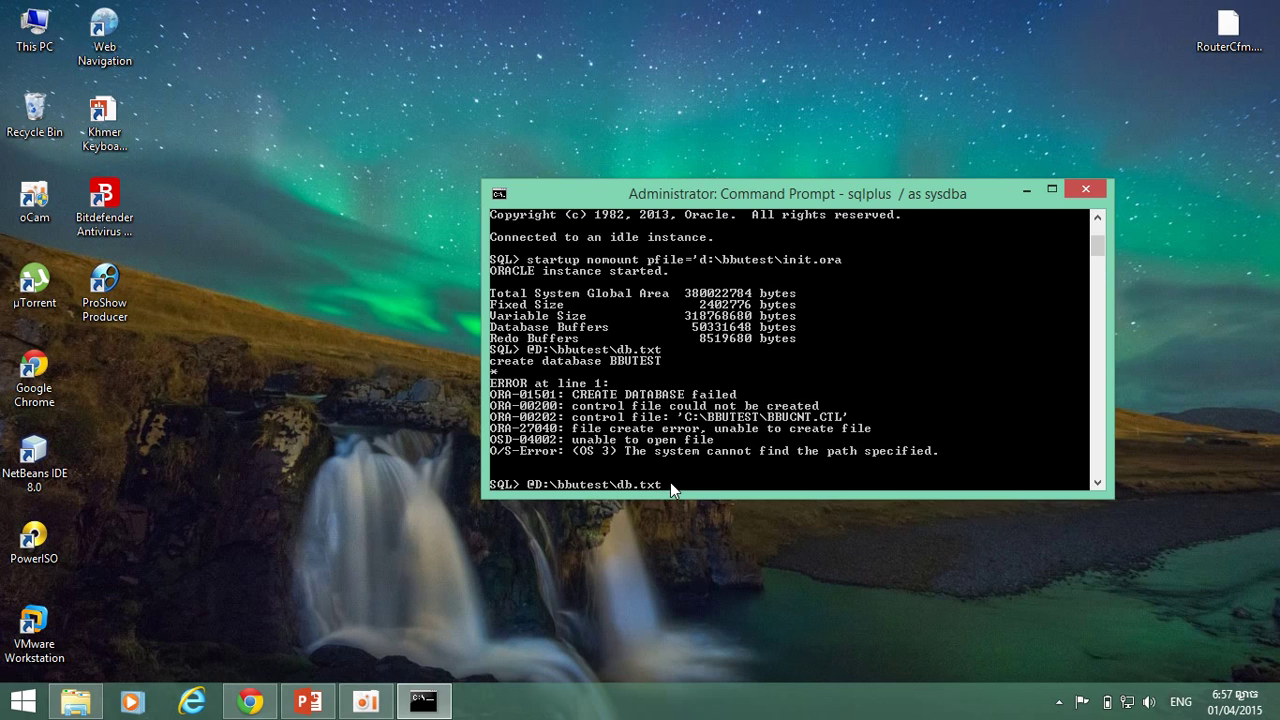
Rerun @D:\bbutest\db.txt, which fails again with ORA-01501, then shut down the instance.
{"action": "key", "text": "Return"}
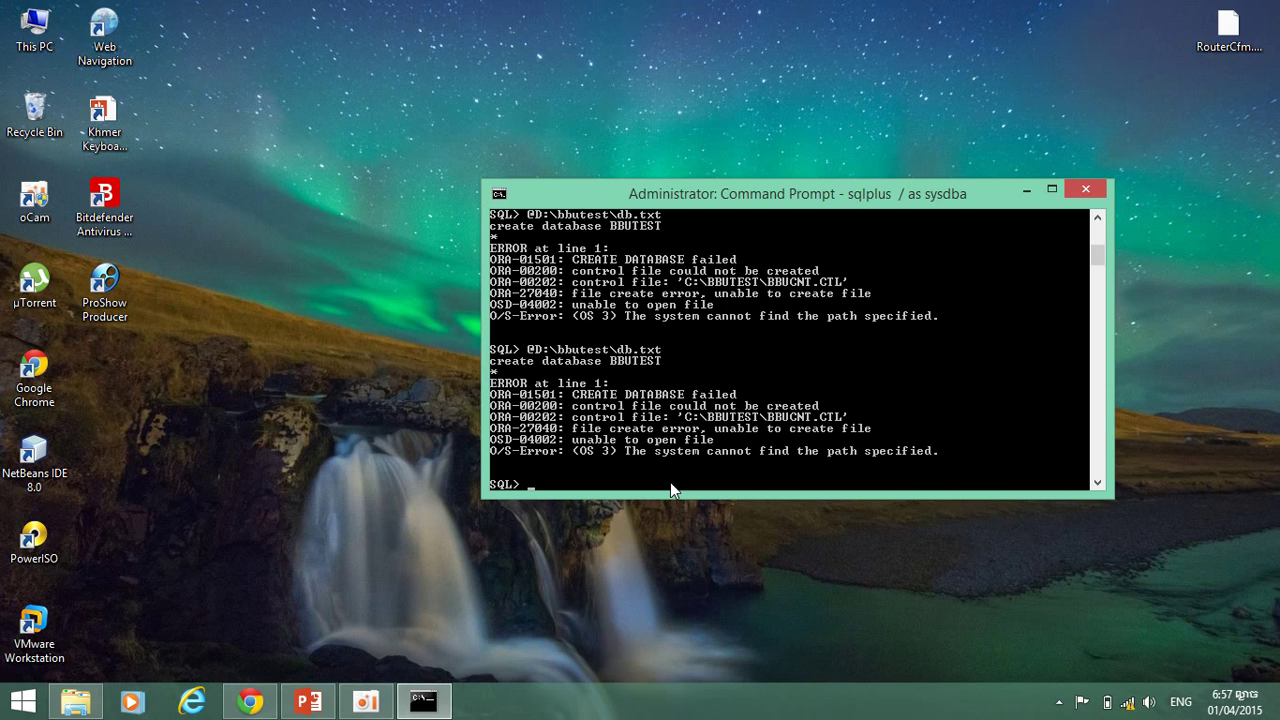
{"action": "type", "text": "shutdown"}
{"action": "key", "text": "Return"}
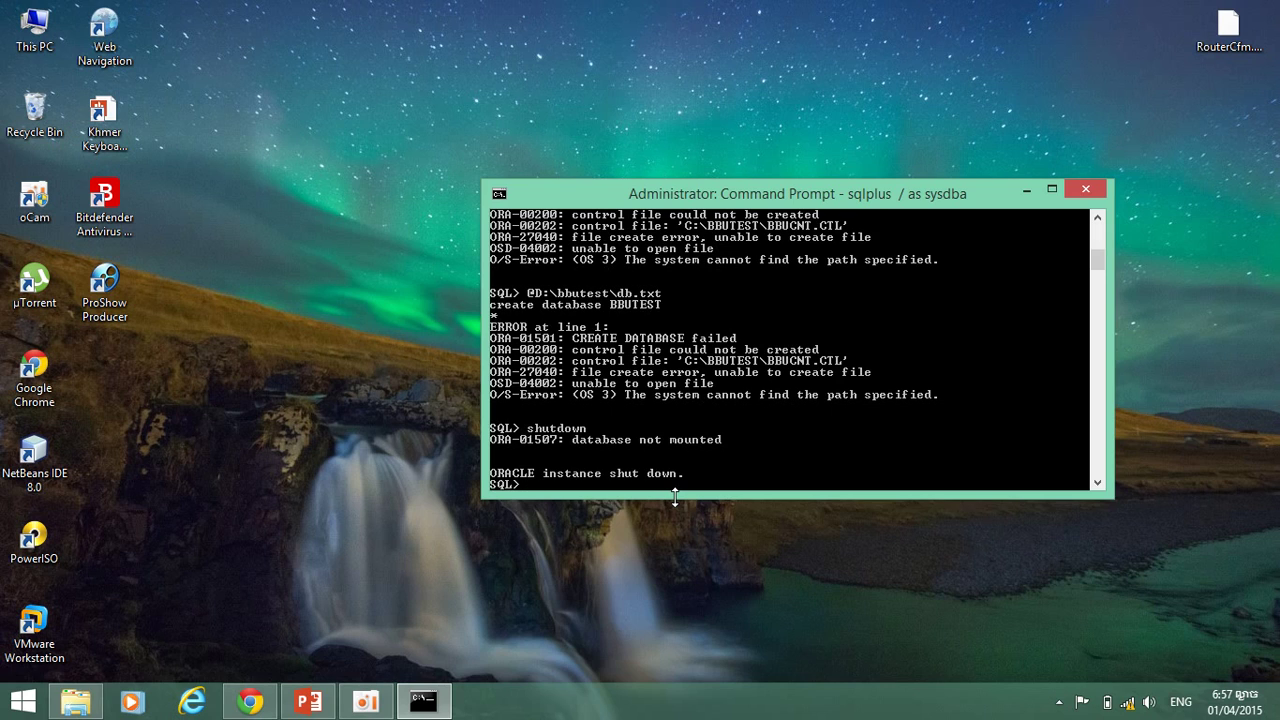
Restart the instance with startup nomount pfile='d:\bbutest\init.ora', then enlarge and reposition the console.
{"action": "key", "text": "Up"}
{"action": "key", "text": "Up"}
{"action": "key", "text": "Up"}
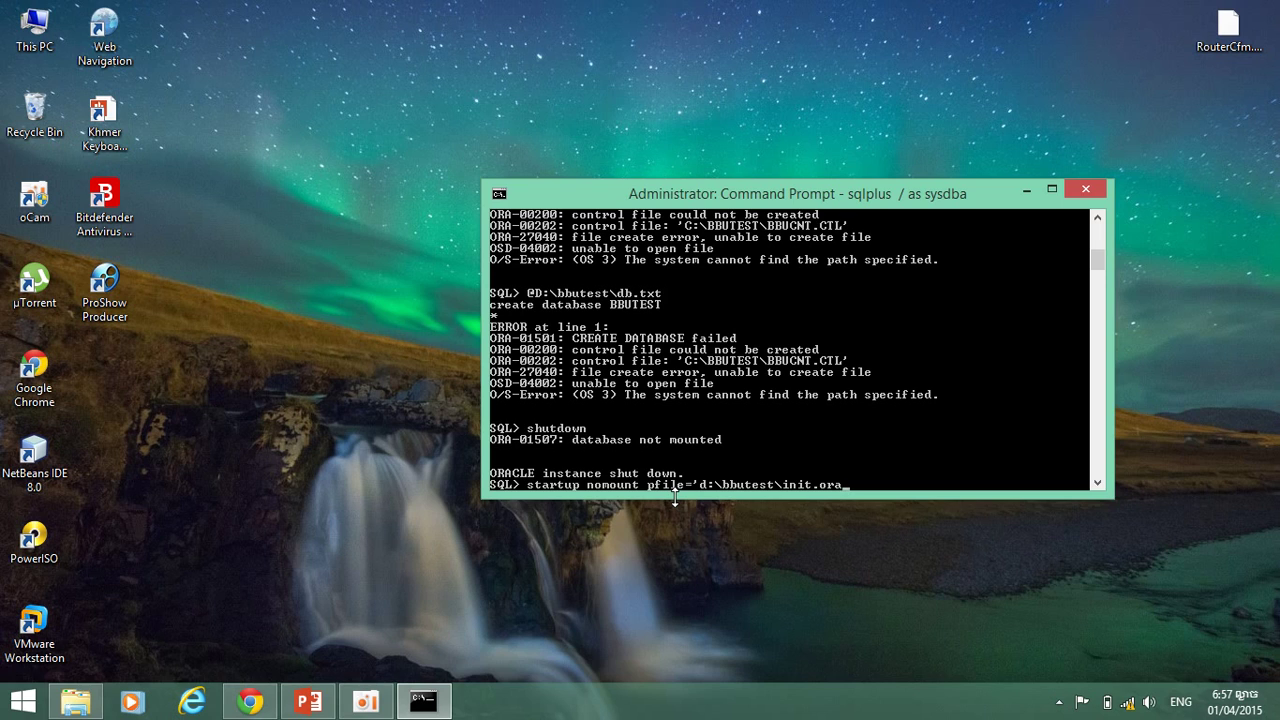
{"action": "key", "text": "Return"}
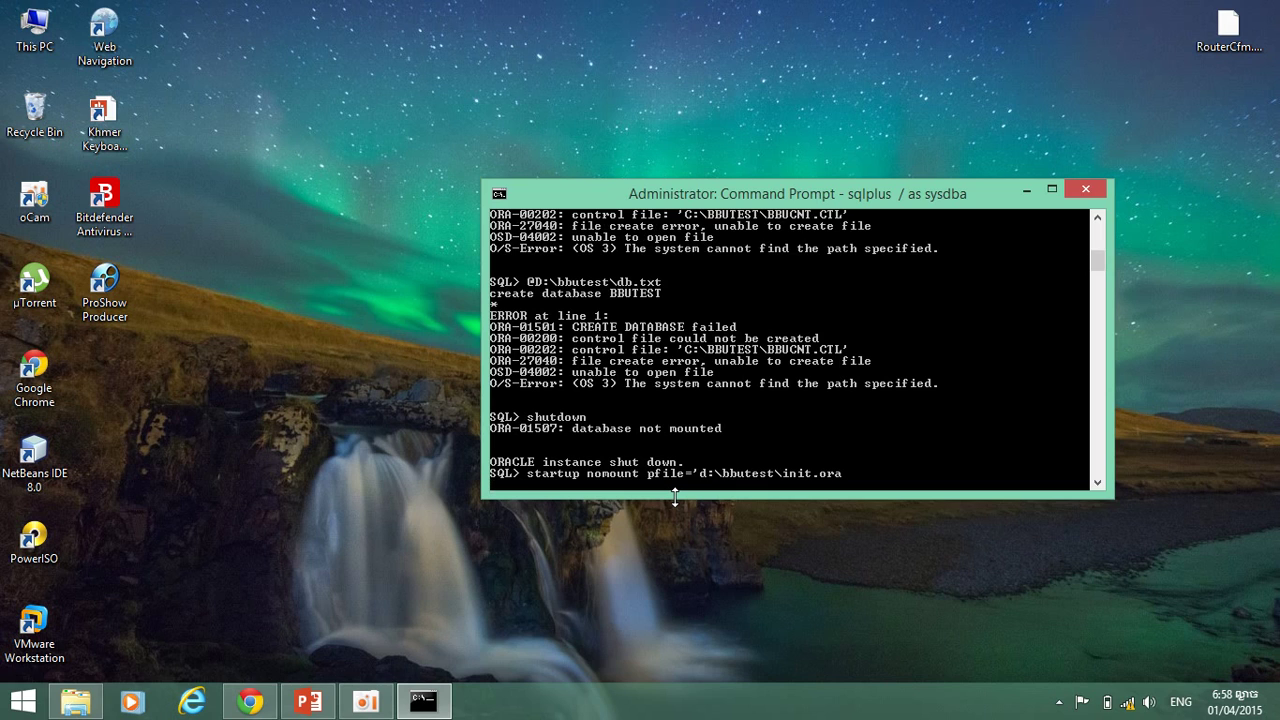
{"action": "left_click_drag", "start_coordinate": [675, 497], "coordinate": [675, 590]}
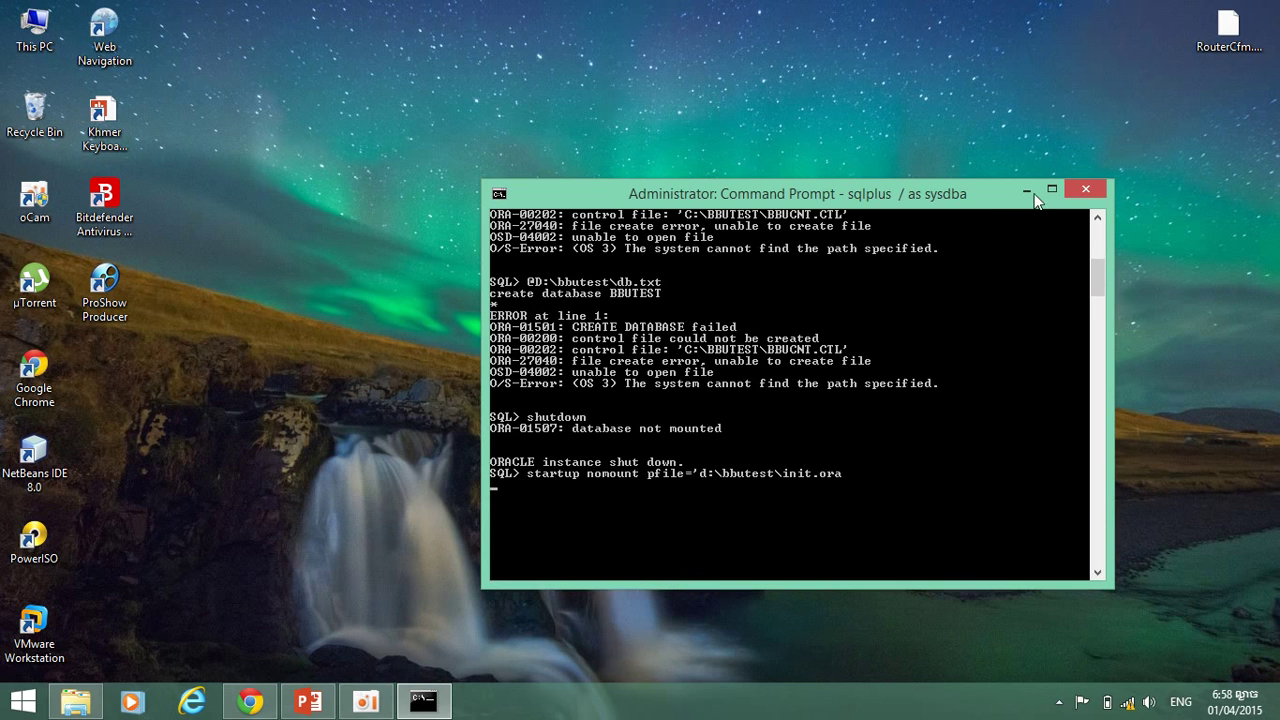
{"action": "left_click_drag", "start_coordinate": [895, 193], "coordinate": [571, 60]}
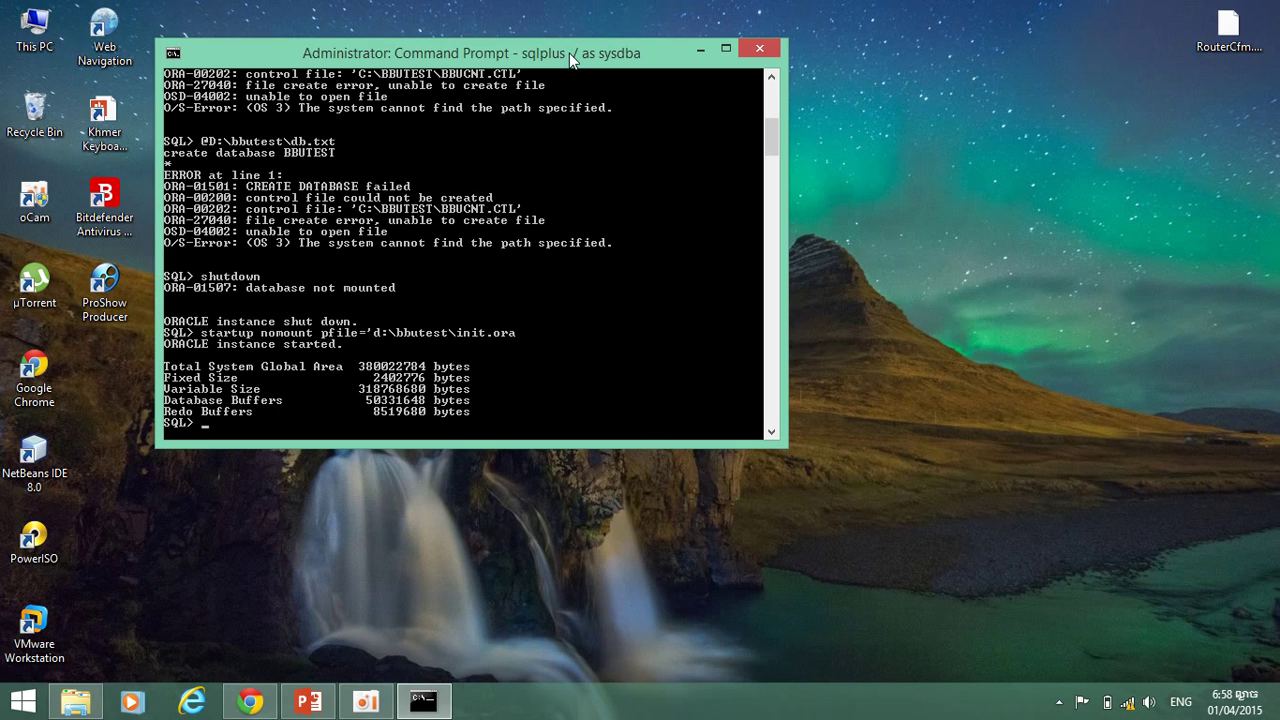
Rerun @D:\bbutest\db.txt in SQL*Plus, which fails again with ORA-01501 control file errors.
{"action": "type", "text": "@D:\\\bbutest\\db.txt"}
{"action": "key", "text": "Return"}
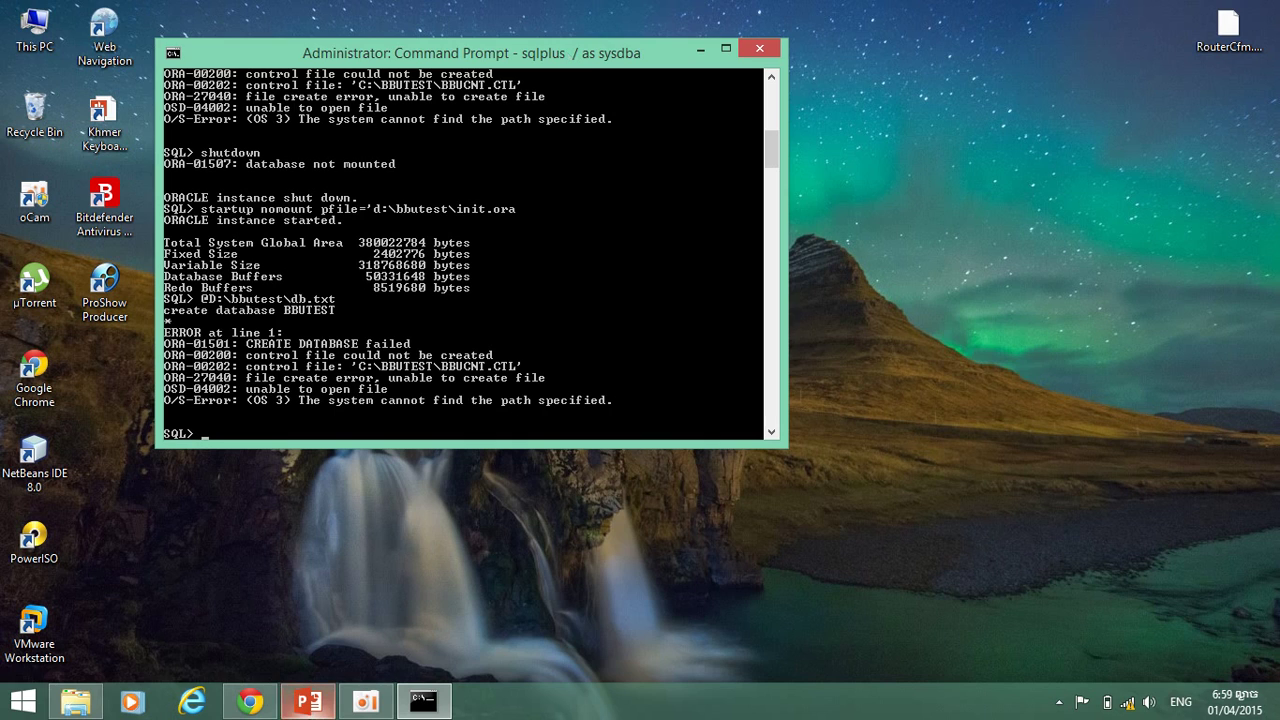
Open Local Disk (C:) and check that the BBUTESTD folder is empty.
{"action": "left_click", "coordinate": [87, 710]}
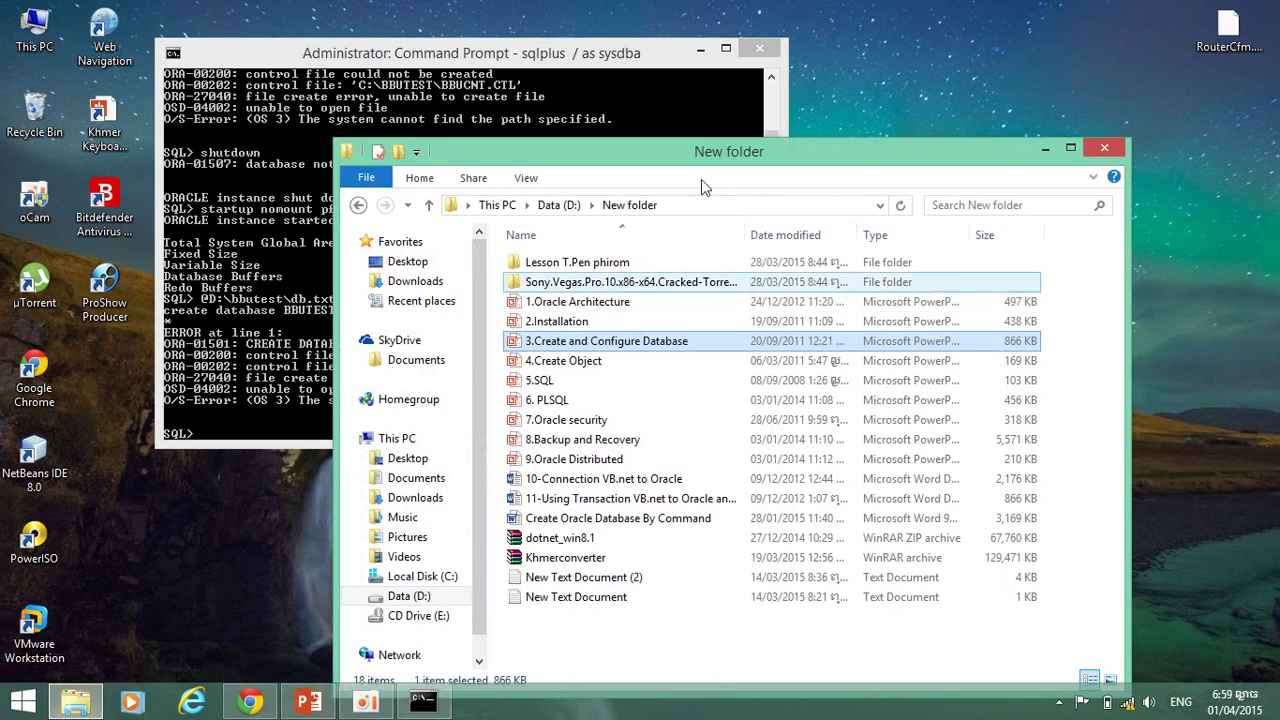
{"action": "left_click", "coordinate": [420, 577]}
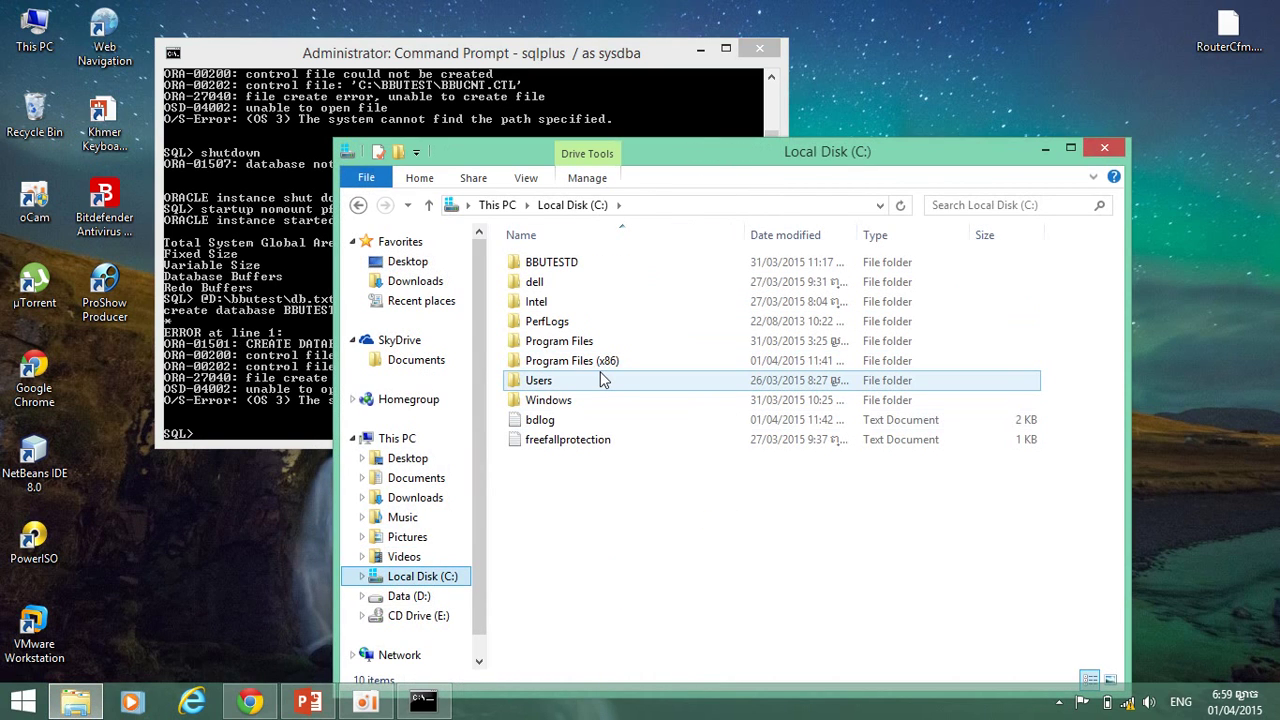
{"action": "left_click", "coordinate": [615, 262]}
{"action": "double_click", "coordinate": [615, 262]}
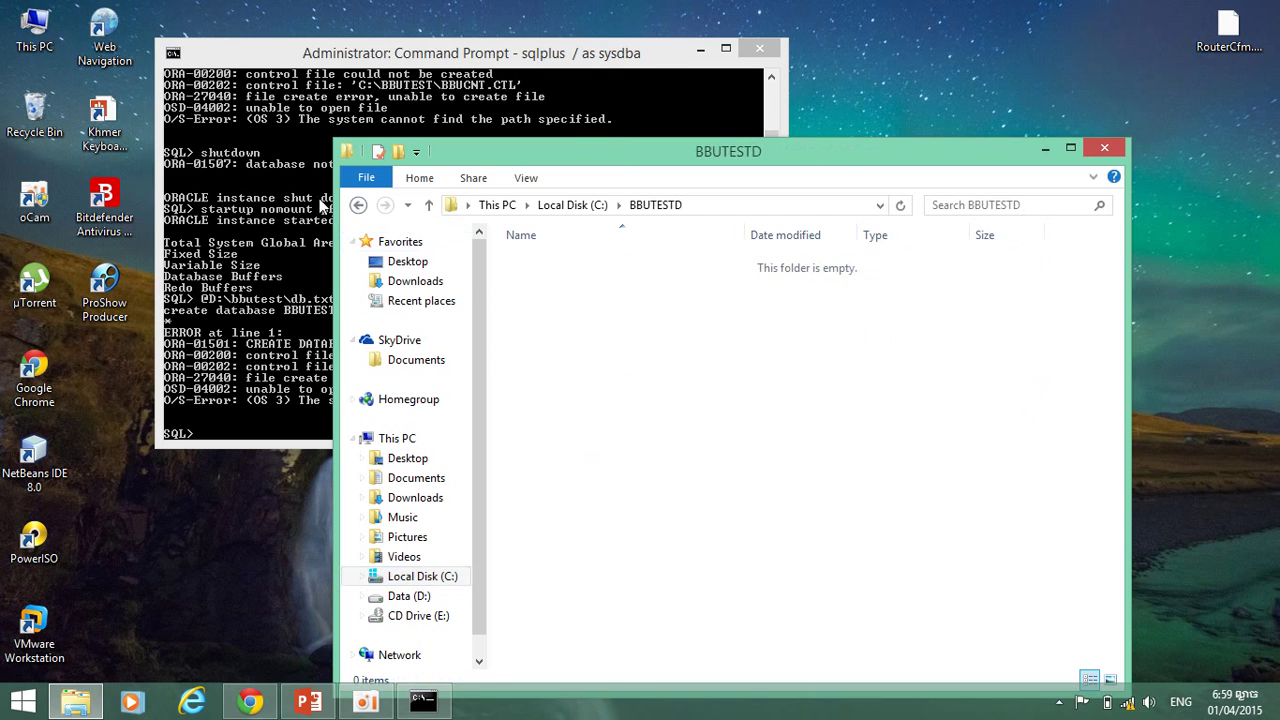
{"action": "left_click", "coordinate": [358, 204]}
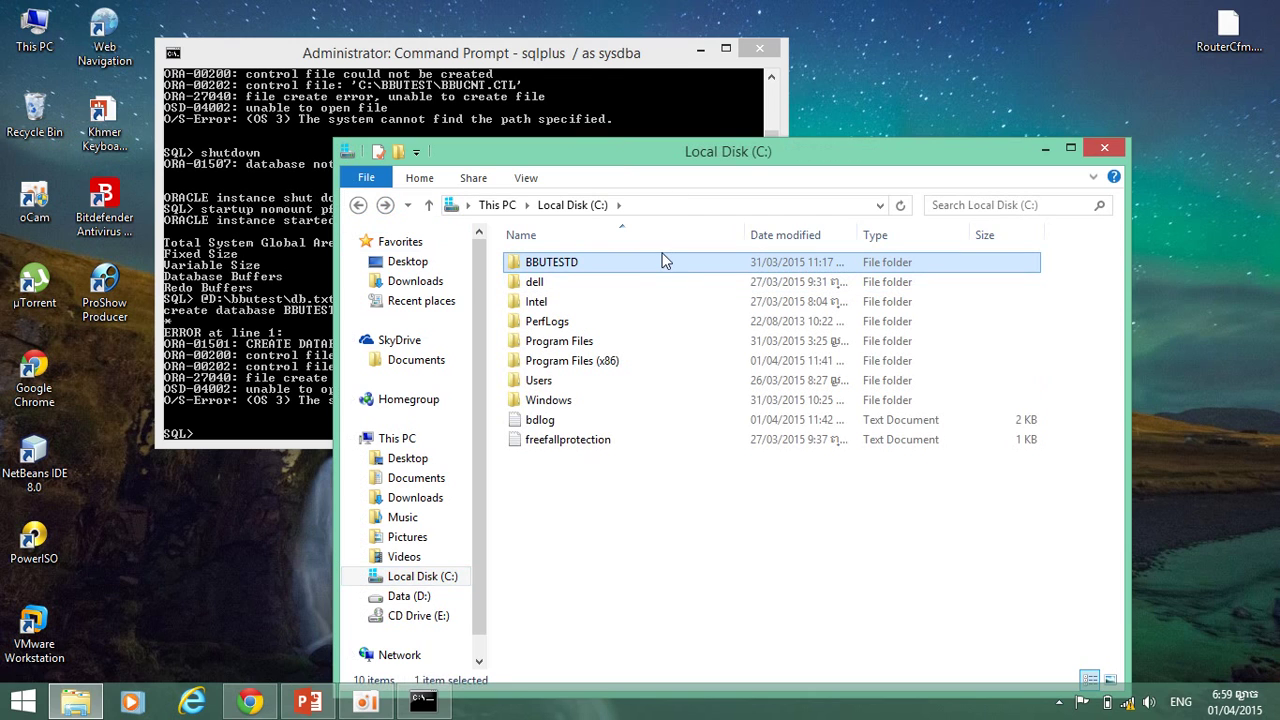
Rename the BBUTESTD folder to bbutest, glance at Data (D:), and close Explorer.
{"action": "right_click", "coordinate": [630, 268]}
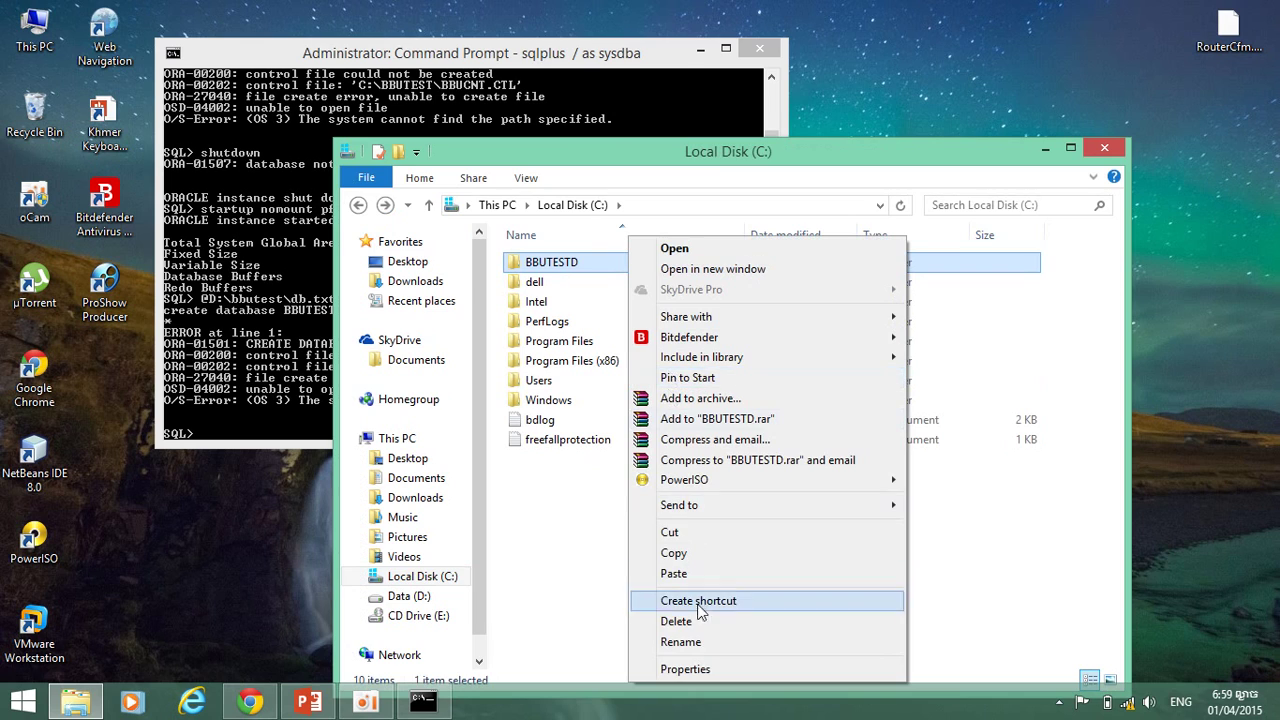
{"action": "left_click", "coordinate": [699, 642]}
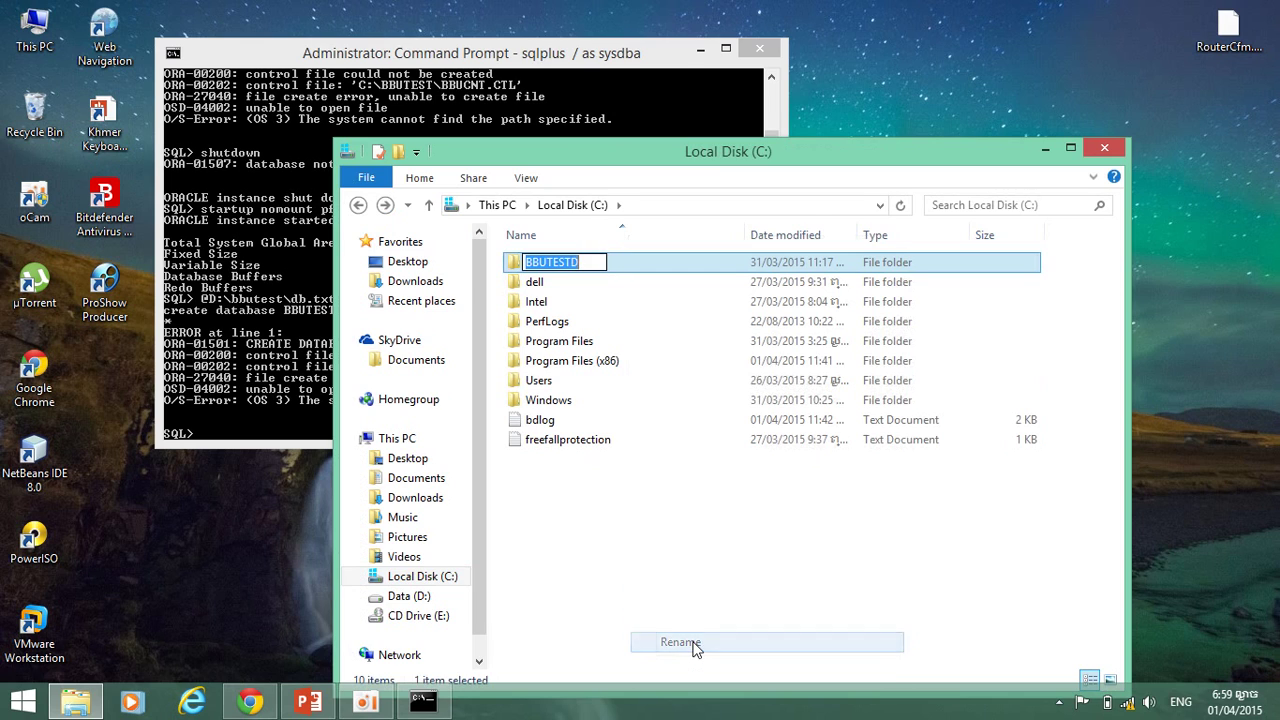
{"action": "type", "text": "bbutest"}
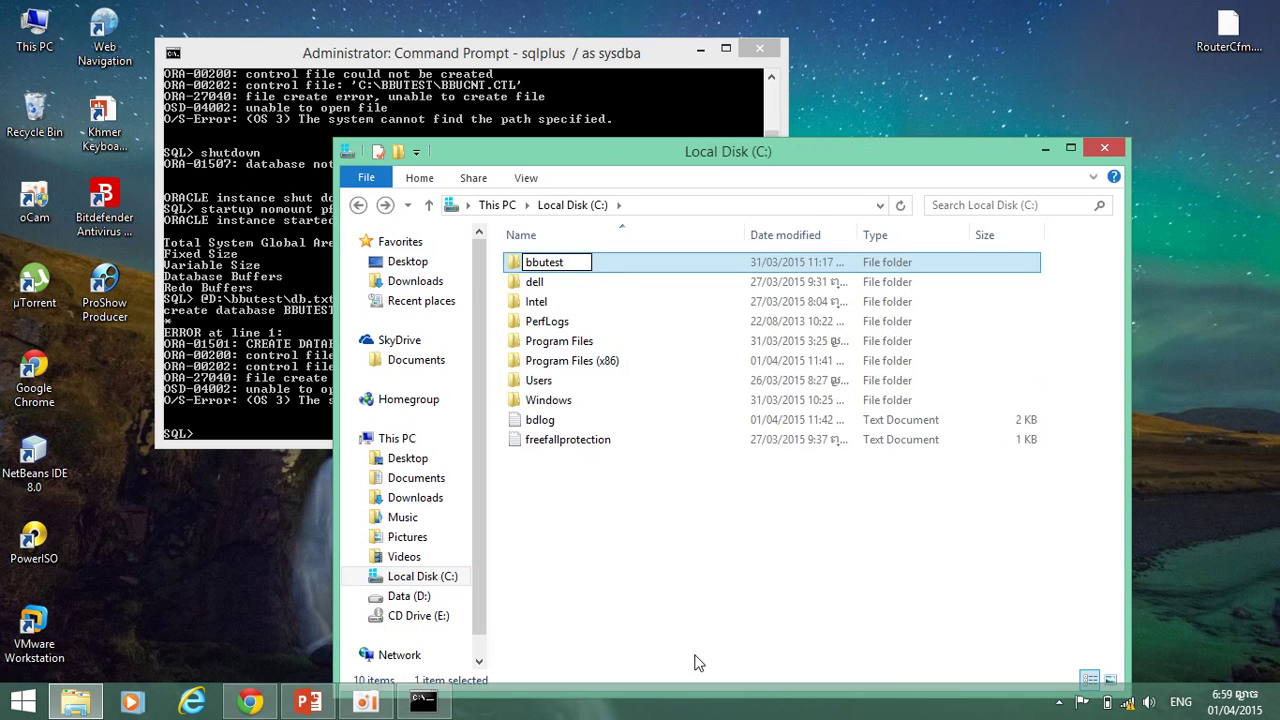
{"action": "key", "text": "Return"}
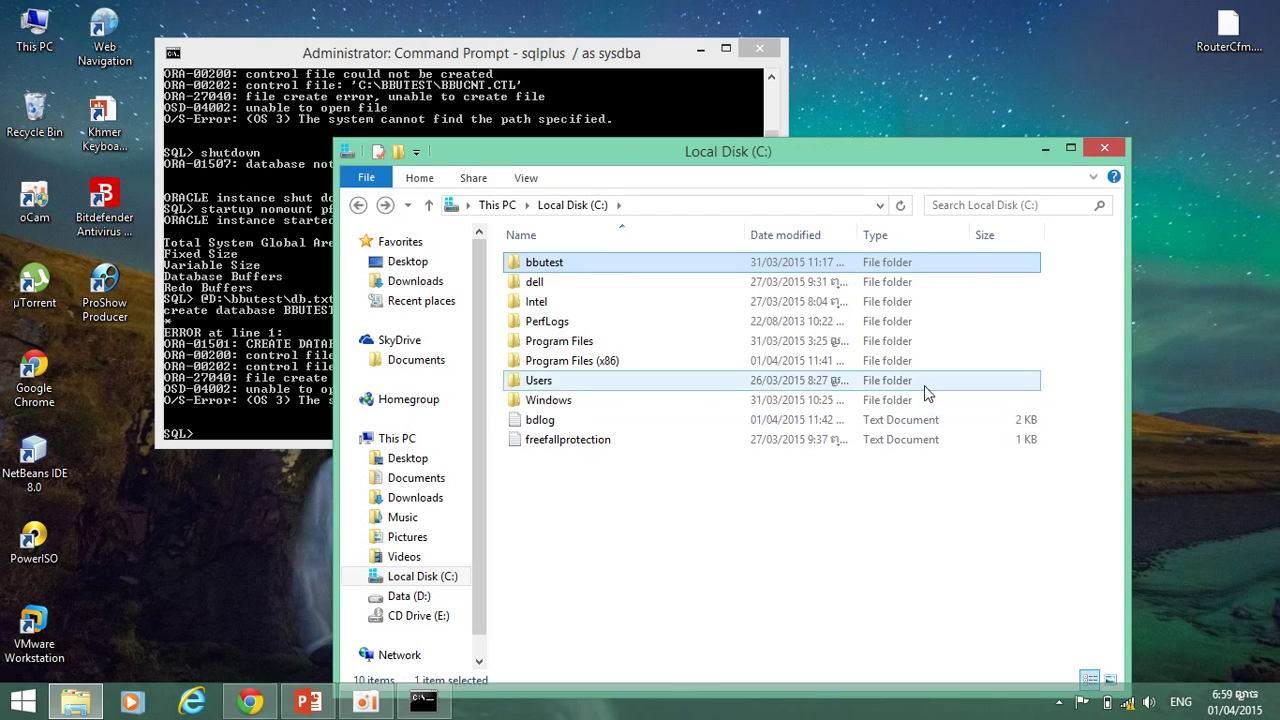
{"action": "left_click", "coordinate": [405, 596]}
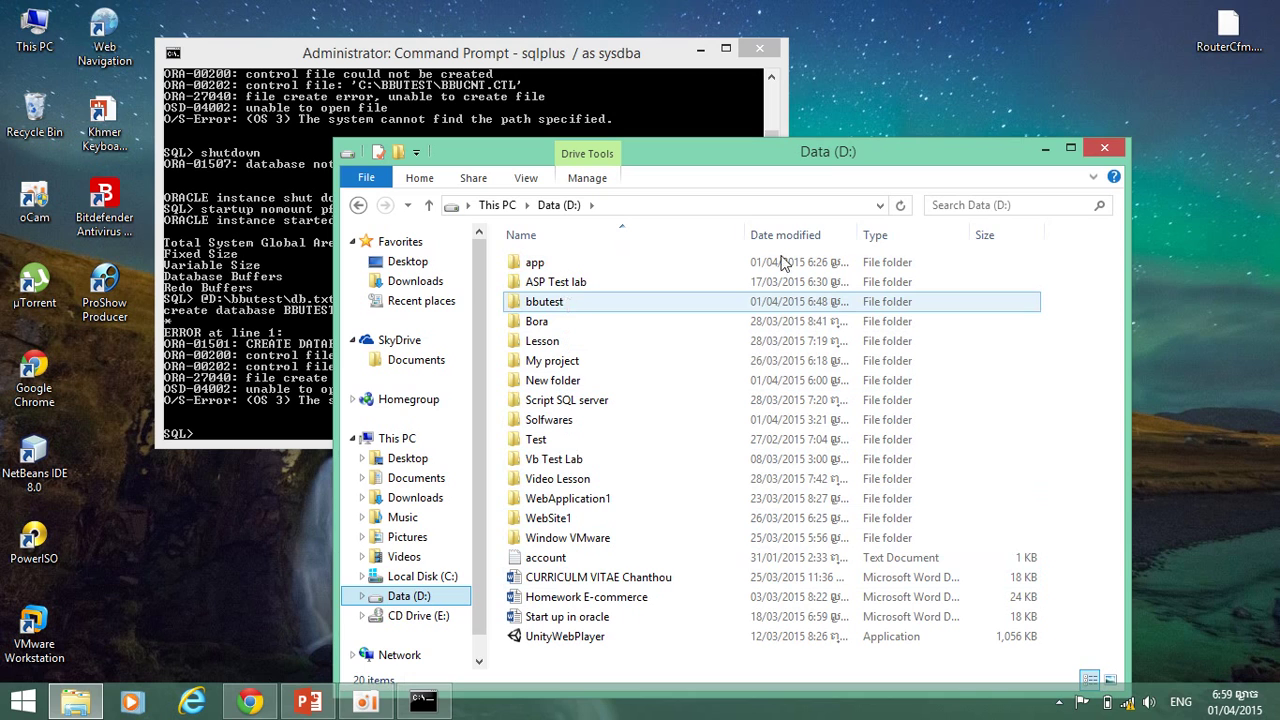
{"action": "left_click", "coordinate": [1106, 148]}
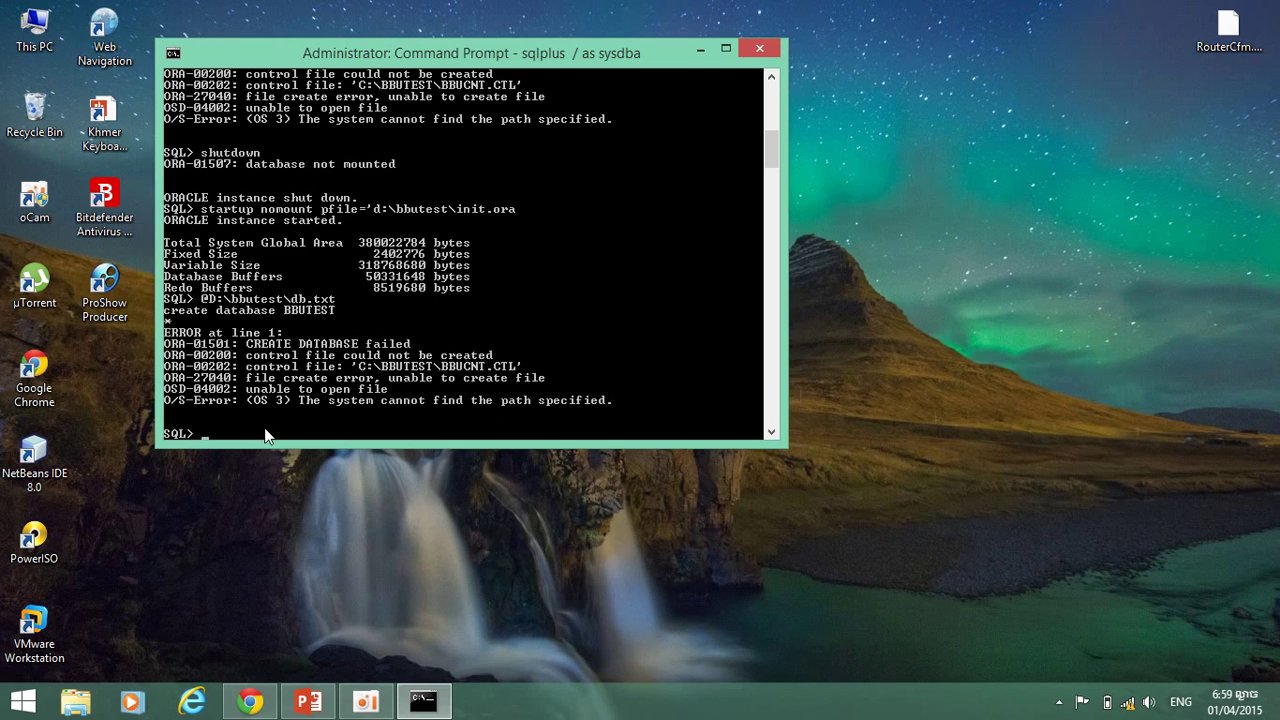
Run @D:\bbutest\db.txt in SQL*Plus until it reports 'Database created.'.
{"action": "type", "text": "@D"}
{"action": "type", "text": ":"}
{"action": "type", "text": "\bbut"}
{"action": "type", "text": "est\\db.txt"}
{"action": "key", "text": "Return"}
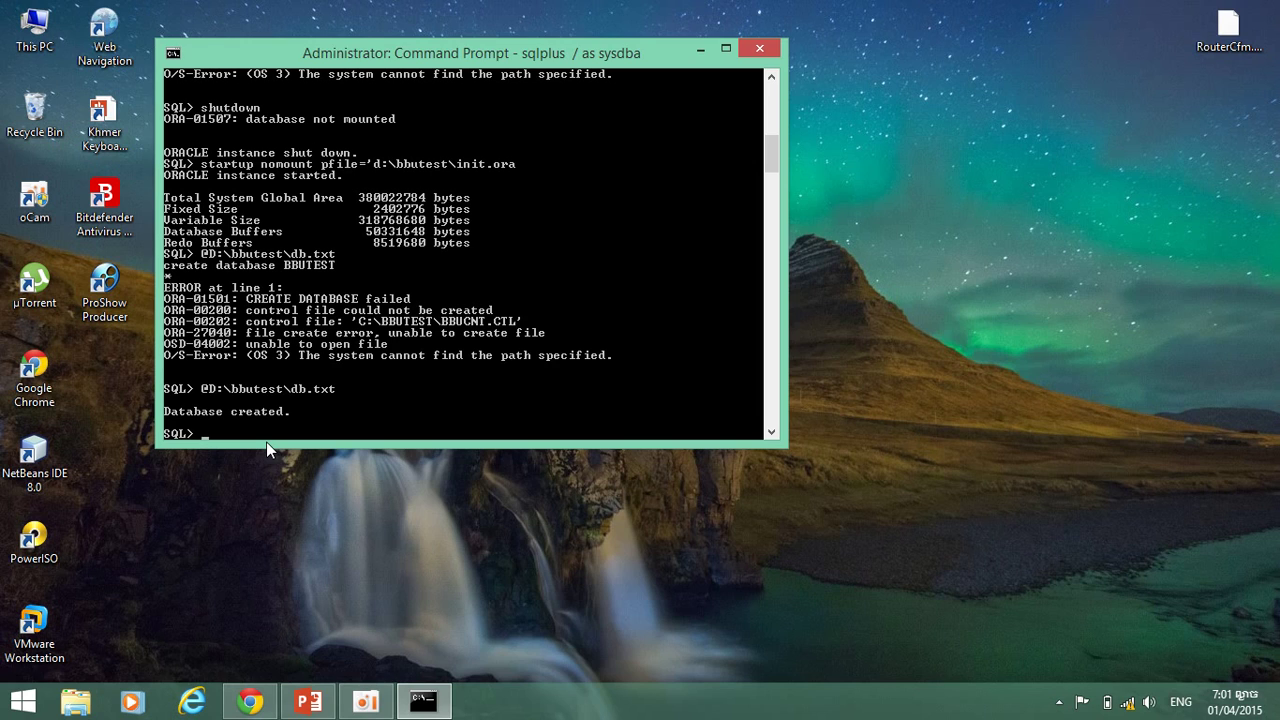
Type the script call @%oracle_home%\rdbm\admin\catalog at the SQL> prompt without running it.
{"action": "type", "text": "@%oracle_home%"}
{"action": "type", "text": "rdb"}
{"action": "type", "text": "m"}
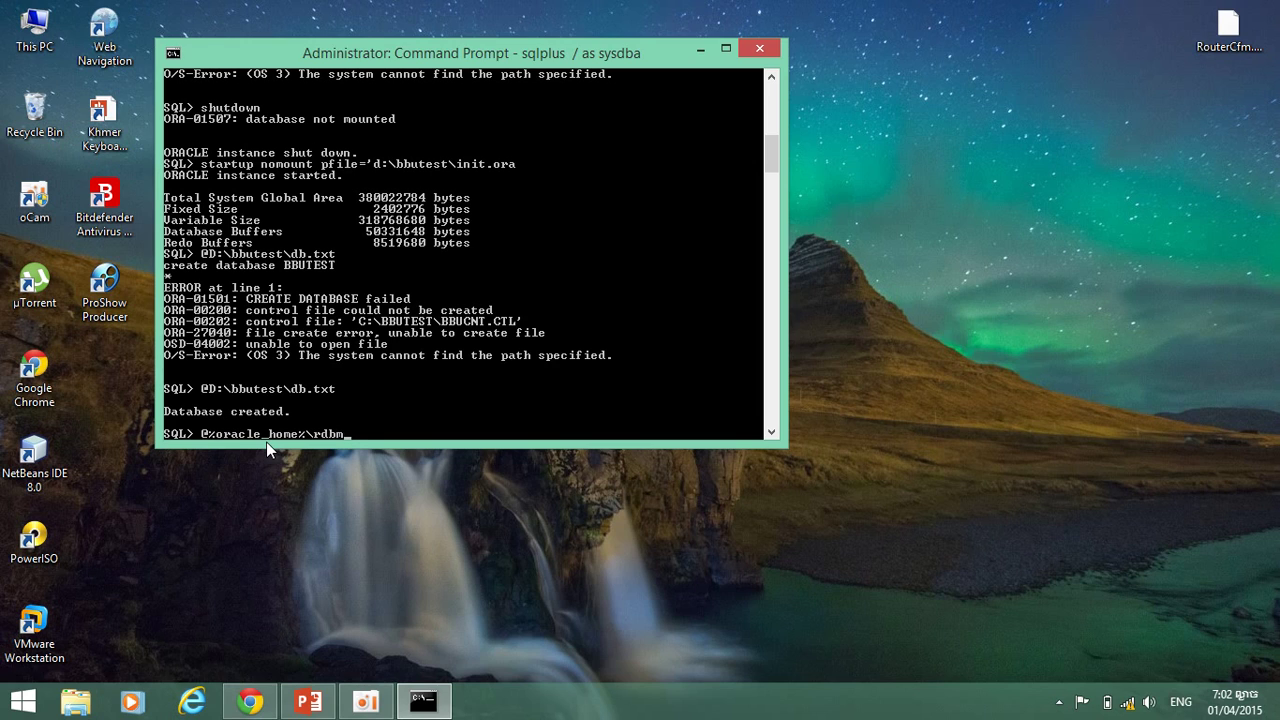
{"action": "type", "text": "\\admin\\catalog"}
Correct the path to rdbms and run the catalog script until COMP_TIMESTAMP CATALOG appears.
{"action": "key", "text": "Left"}
{"action": "key", "text": "Left"}
{"action": "key", "text": "Left"}
{"action": "key", "text": "Left"}
{"action": "key", "text": "Left"}
{"action": "key", "text": "Left"}
{"action": "key", "text": "Left"}
{"action": "key", "text": "Left"}
{"action": "key", "text": "Left"}
{"action": "key", "text": "Left"}
{"action": "key", "text": "Left"}
{"action": "type", "text": "s"}
{"action": "key", "text": "Return"}
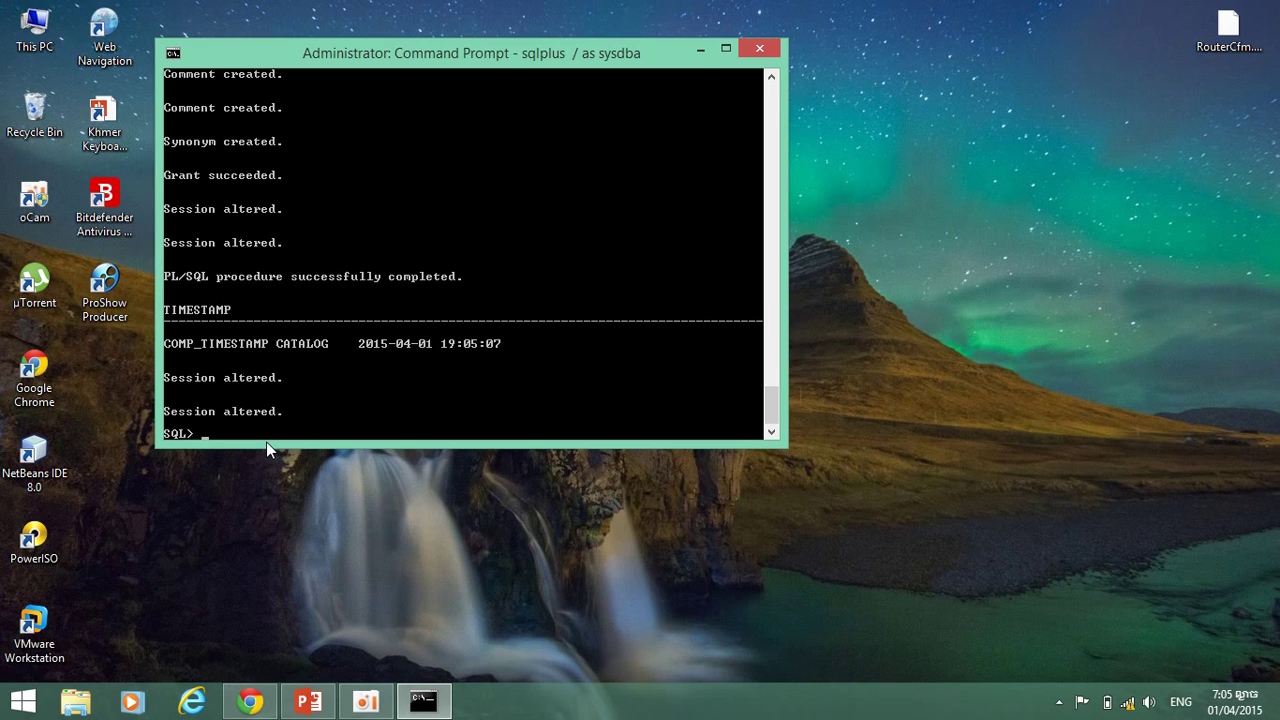
Recall the catalog command, change it to catproc, and run @%oracle_home%\rdbms\admin\catproc.
{"action": "key", "text": "Up"}
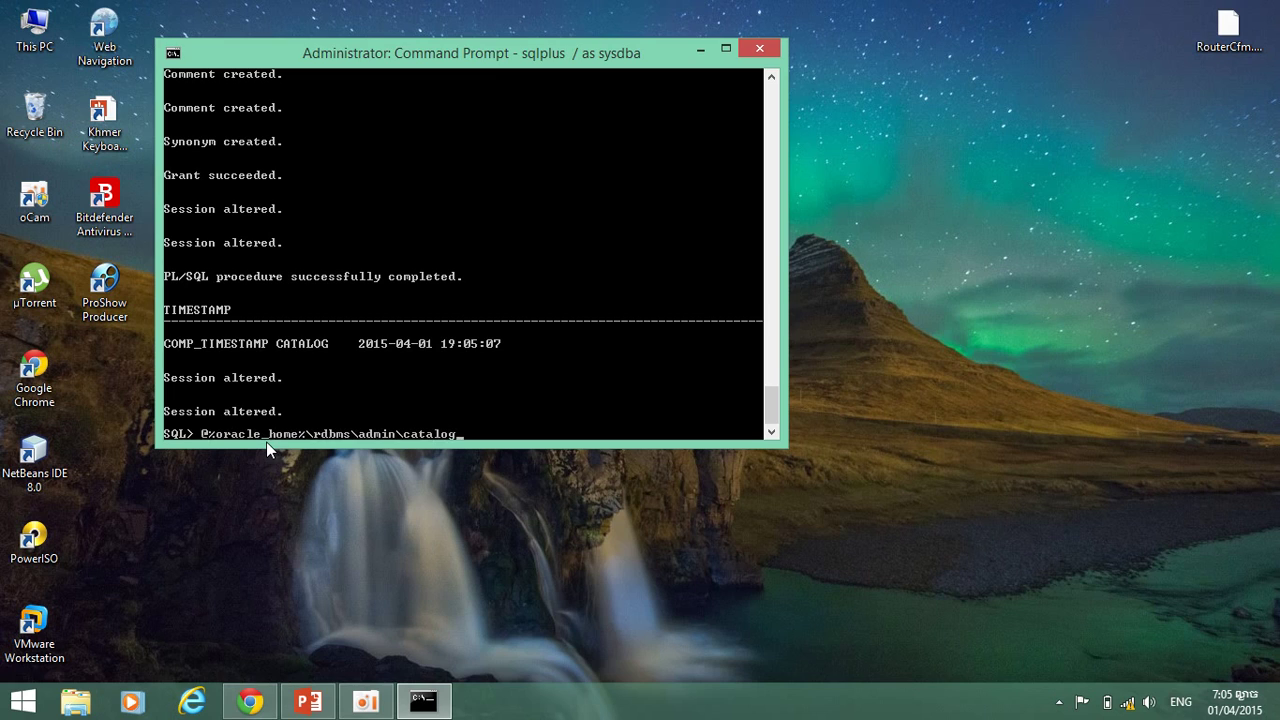
{"action": "key", "text": "BackSpace"}
{"action": "key", "text": "BackSpace"}
{"action": "key", "text": "BackSpace"}
{"action": "key", "text": "BackSpace"}
{"action": "type", "text": "proc"}
{"action": "key", "text": "Return"}
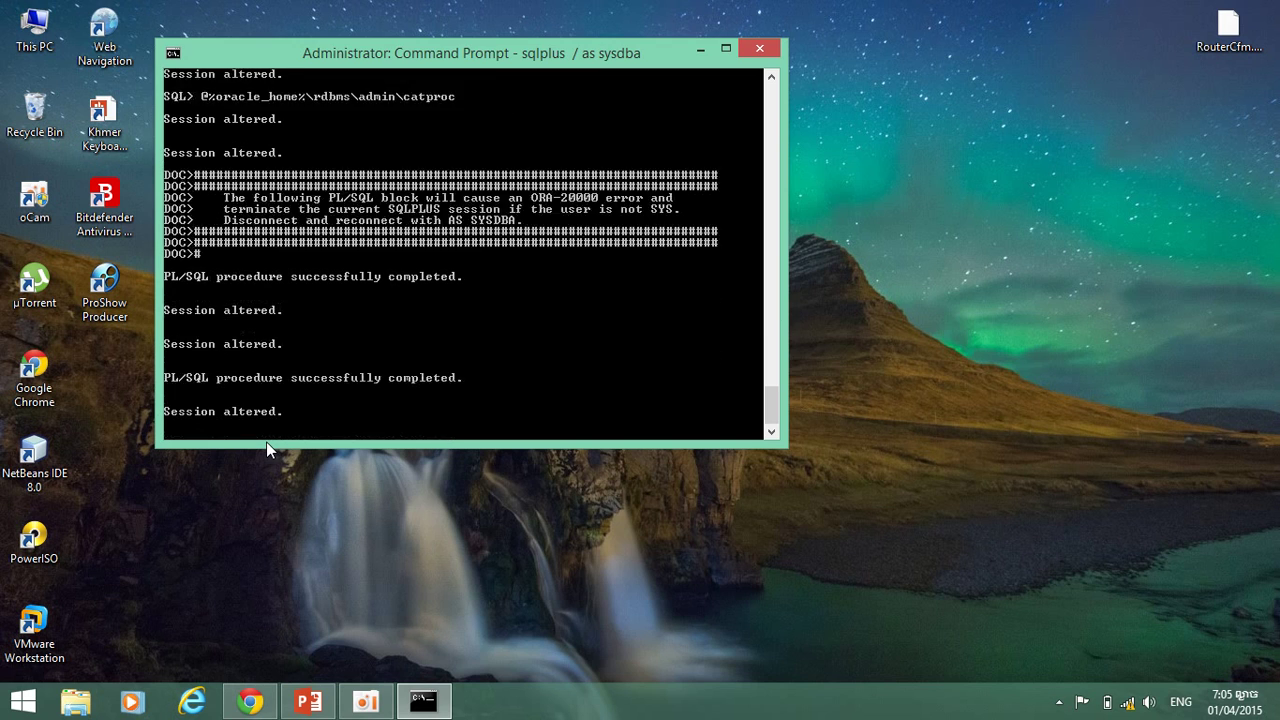
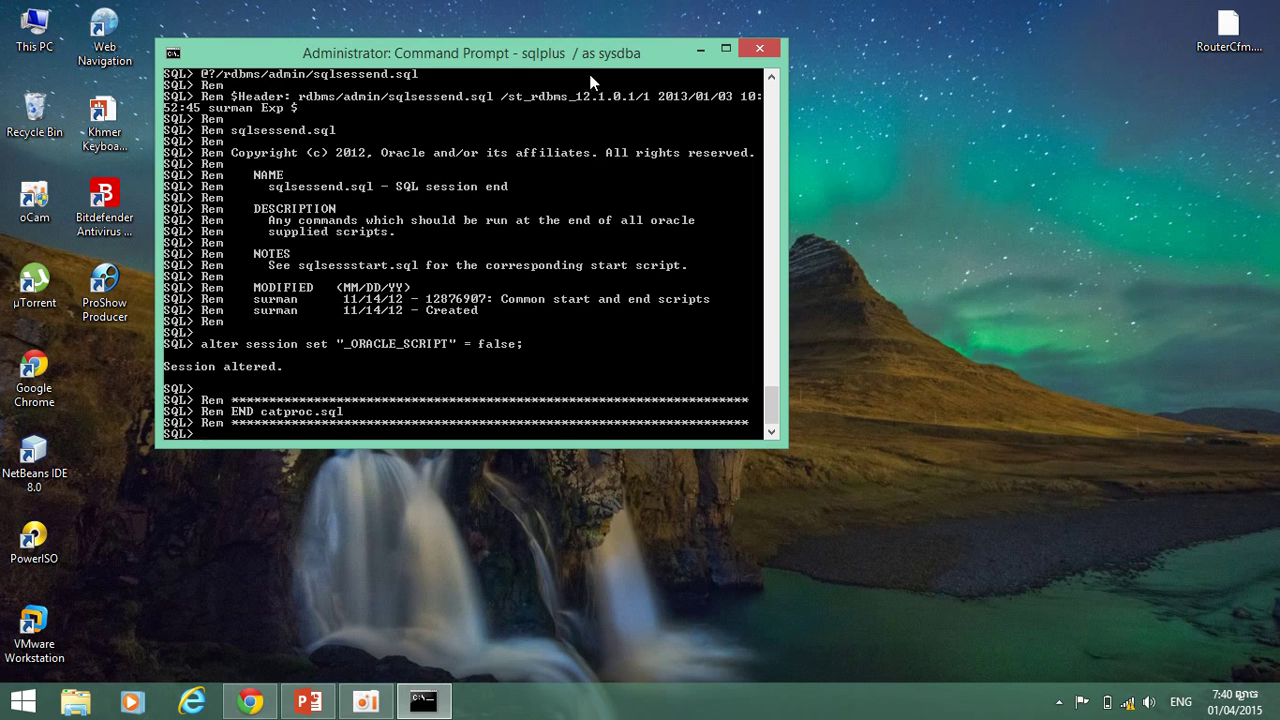
Shut down the Oracle database with the shutdown command.
{"action": "left_click_drag", "start_coordinate": [590, 65], "coordinate": [715, 87]}
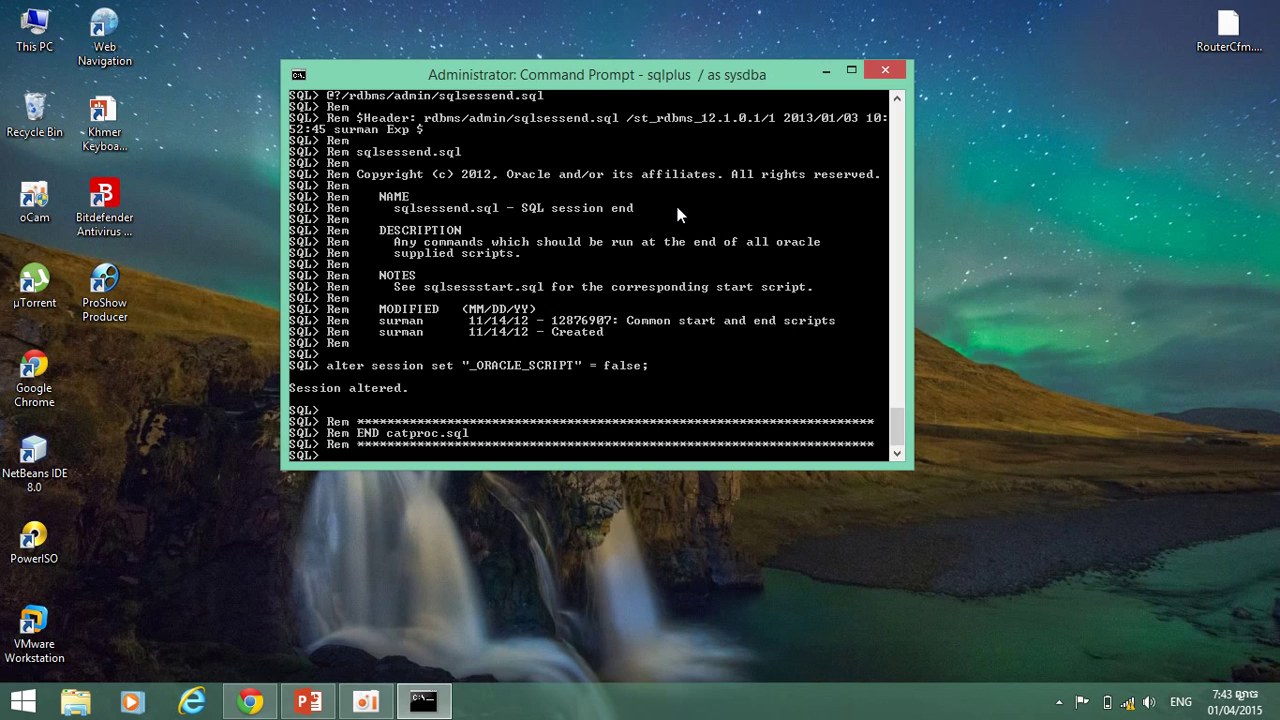
{"action": "type", "text": "shutdown"}
{"action": "key", "text": "Return"}
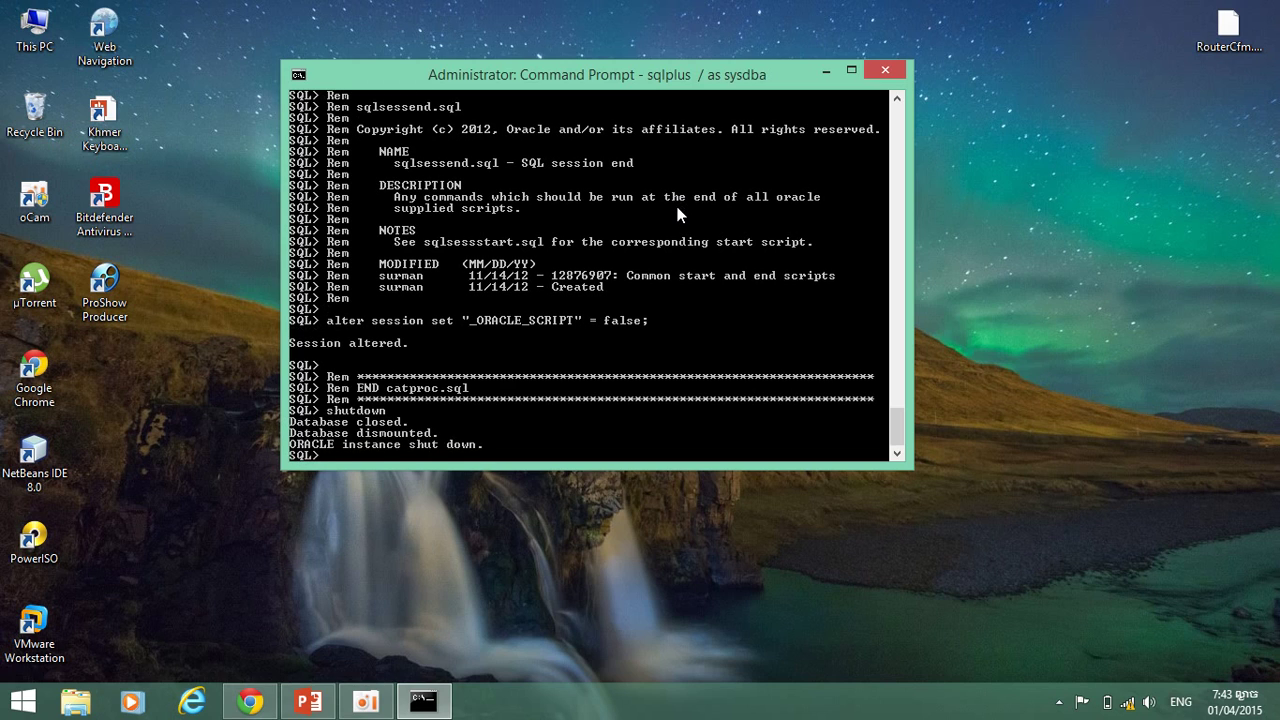
Paste an earlier script command and change catproc back to catalog.
{"action": "right_click", "coordinate": [675, 212]}
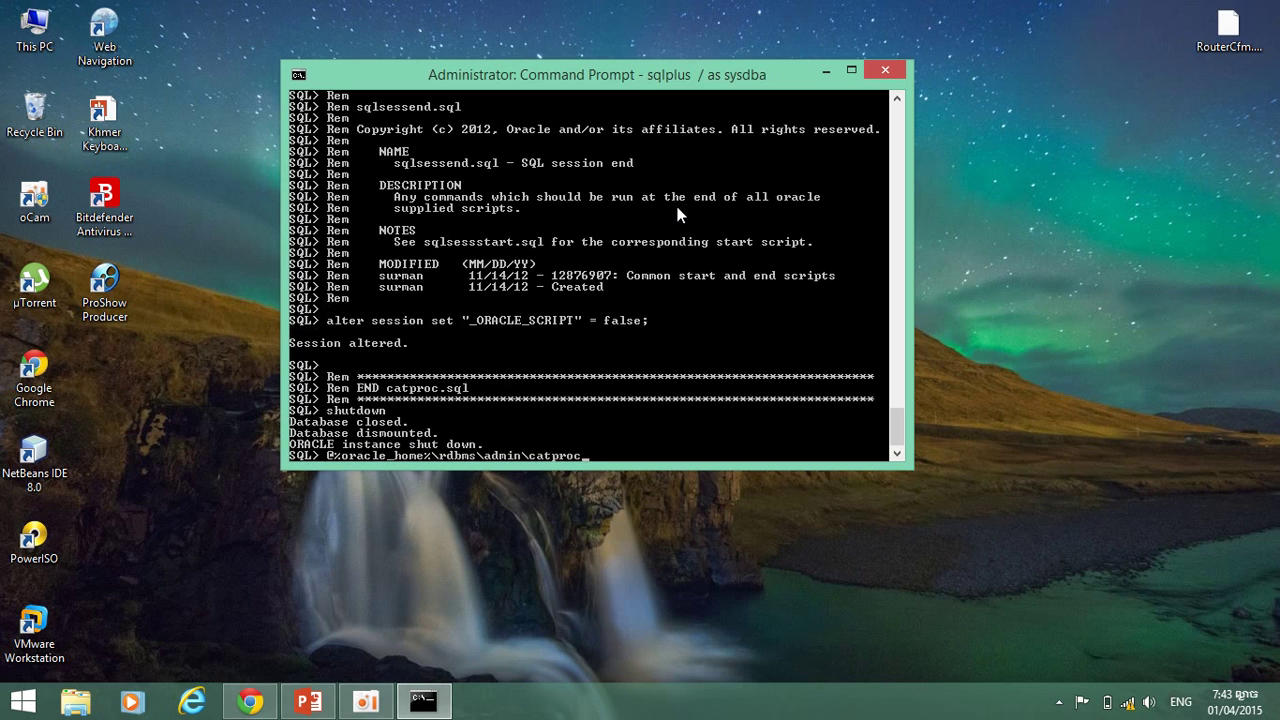
{"action": "key", "text": "BackSpace"}
{"action": "key", "text": "BackSpace"}
{"action": "key", "text": "BackSpace"}
{"action": "key", "text": "BackSpace"}
{"action": "type", "text": "alog"}
Restart the database with startup open pfile='d:\bbutest\init.ora'.
{"action": "key", "text": "Up"}
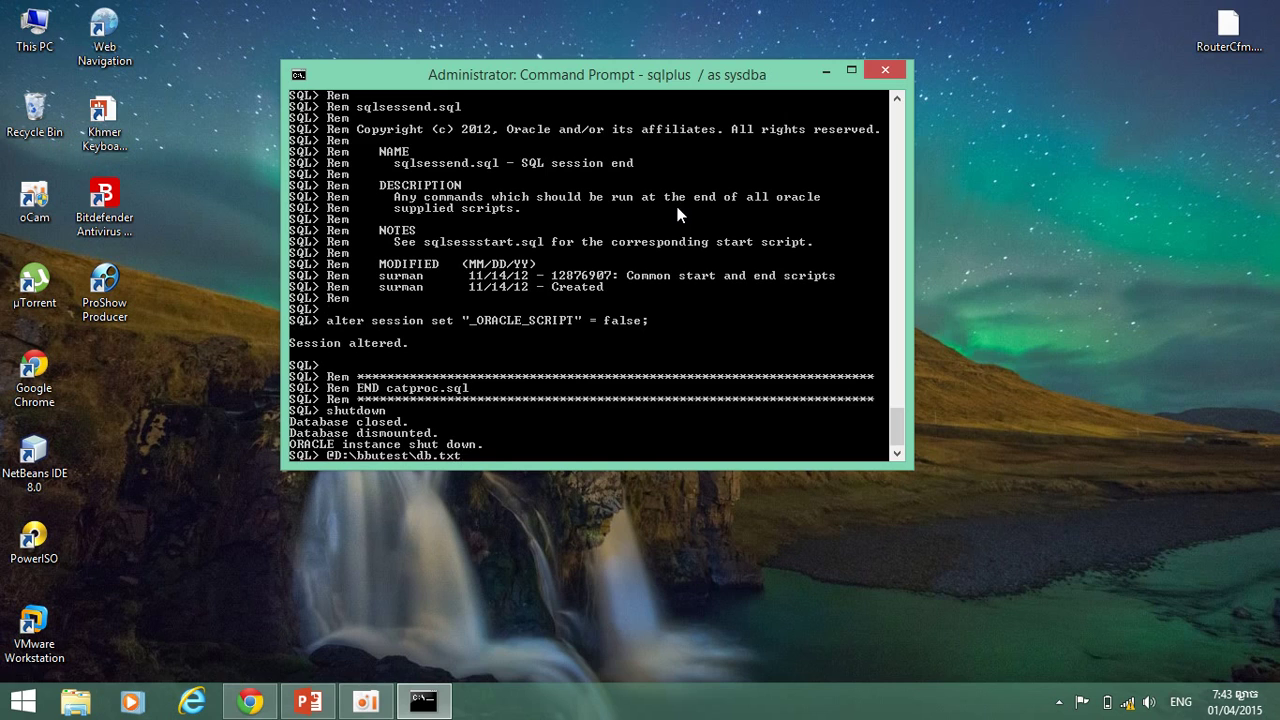
{"action": "key", "text": "Up"}
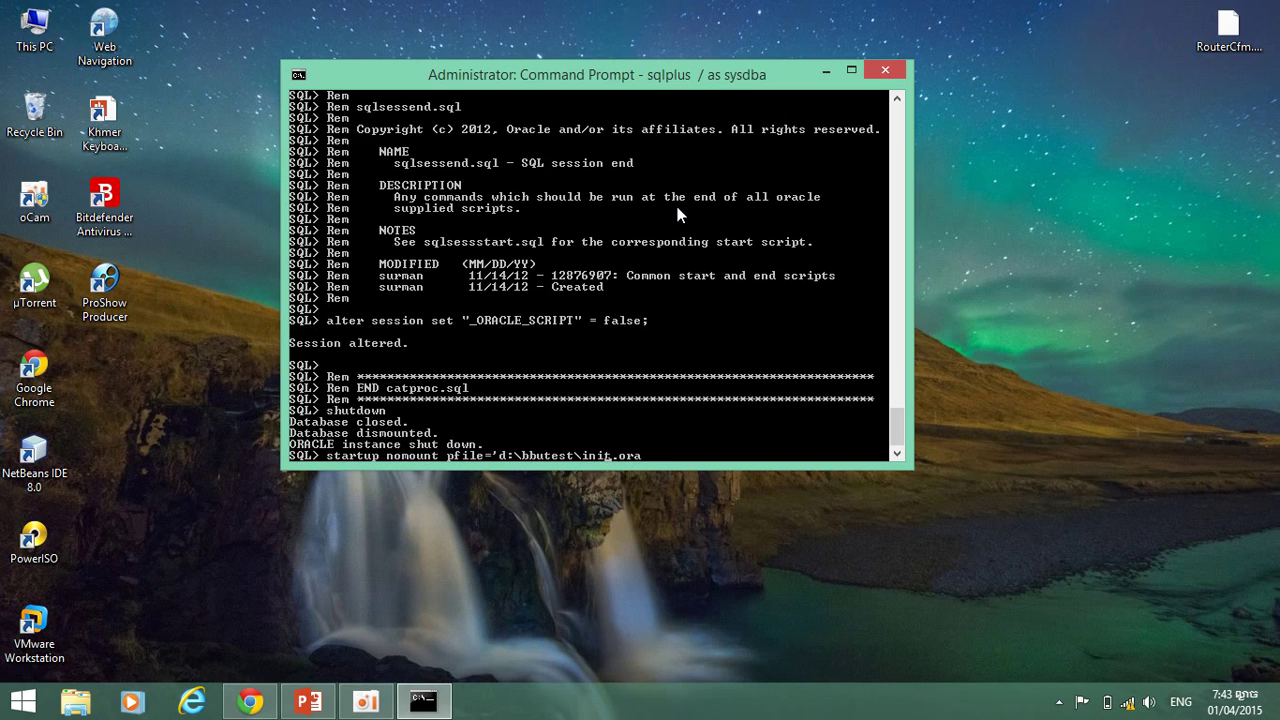
{"action": "key", "text": "Left"}
{"action": "key", "text": "Left"}
{"action": "key", "text": "Left"}
{"action": "key", "text": "Left"}
{"action": "key", "text": "Left"}
{"action": "key", "text": "Left"}
{"action": "key", "text": "Left"}
{"action": "key", "text": "BackSpace"}
{"action": "key", "text": "BackSpace"}
{"action": "key", "text": "BackSpace"}
{"action": "key", "text": "BackSpace"}
{"action": "key", "text": "BackSpace"}
{"action": "key", "text": "BackSpace"}
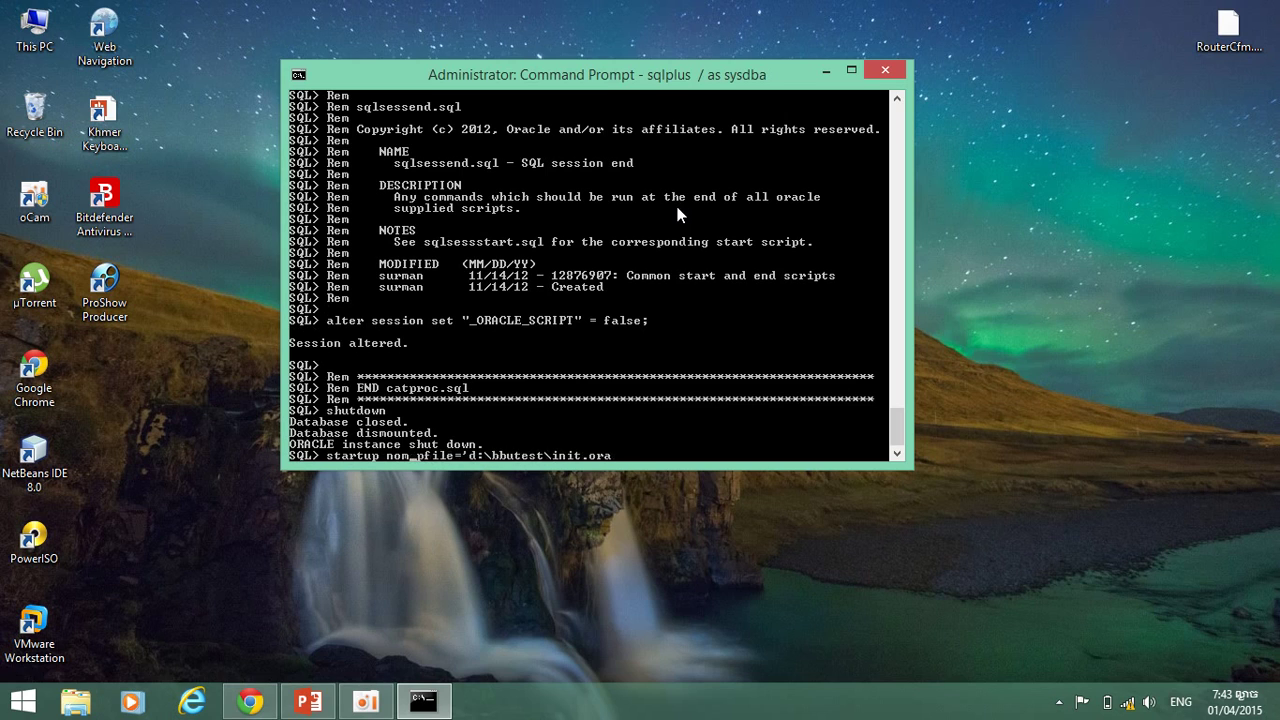
{"action": "key", "text": "BackSpace"}
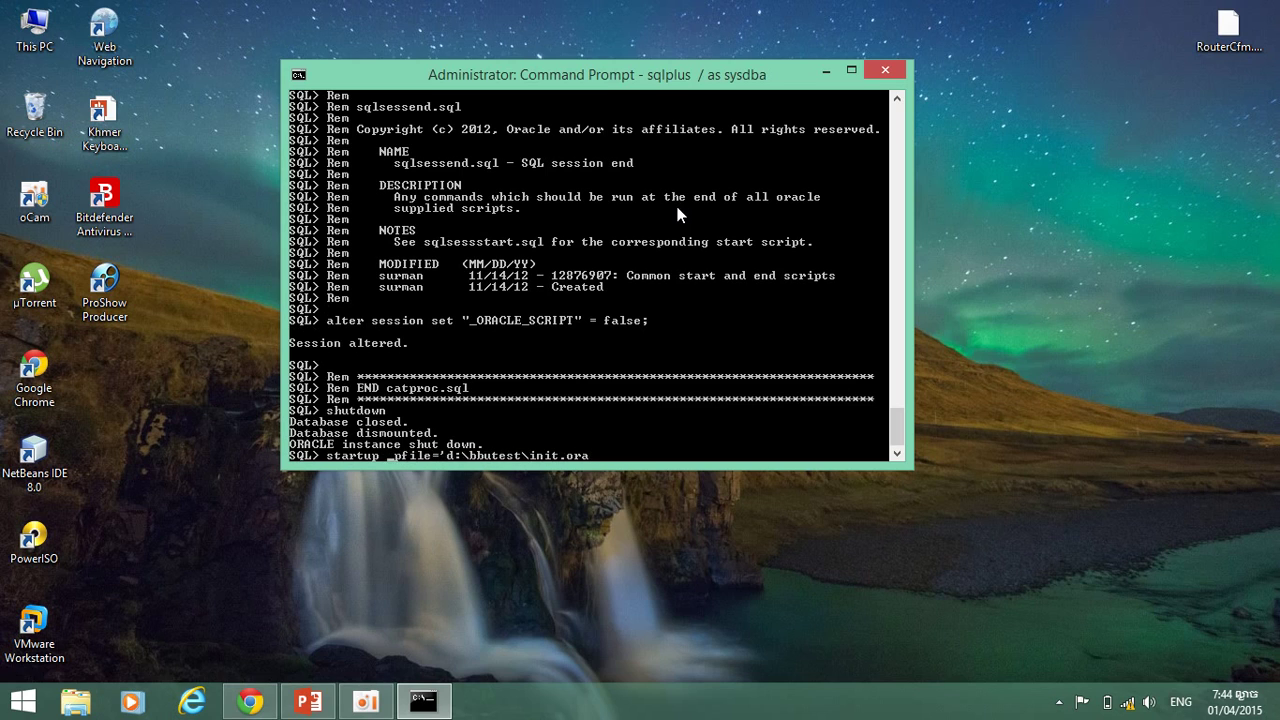
{"action": "type", "text": "open"}
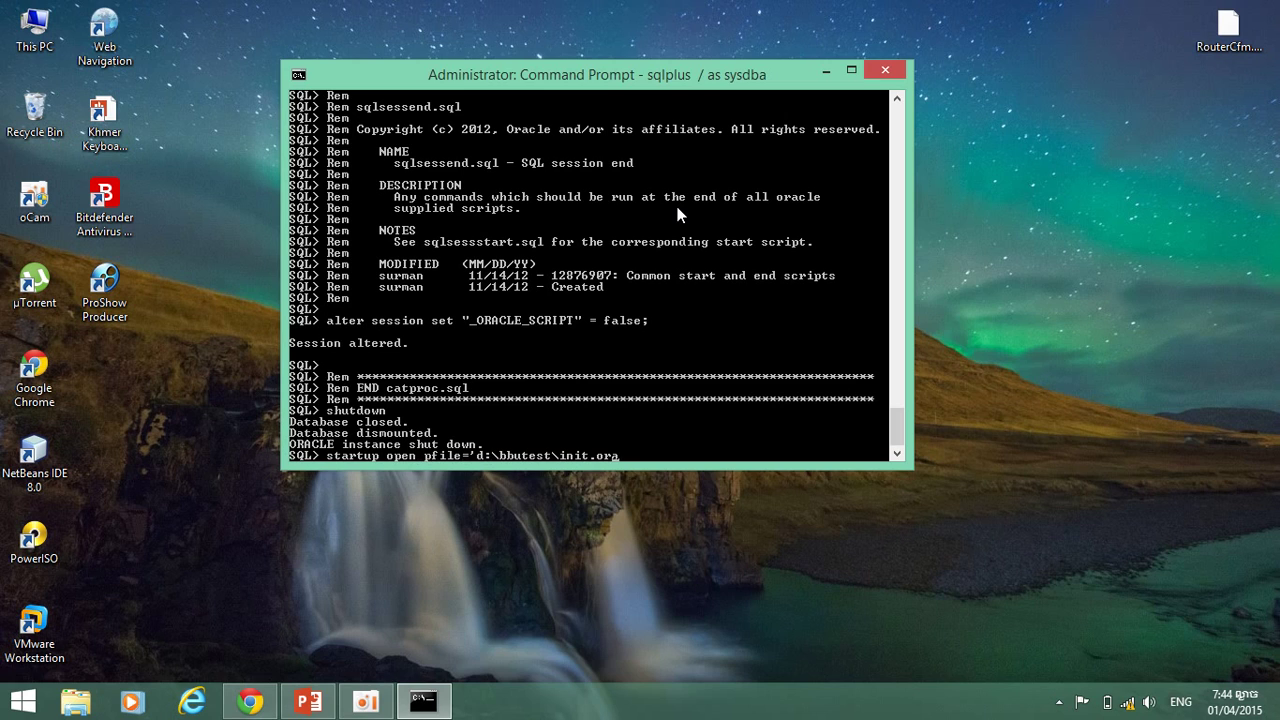
{"action": "key", "text": "Return"}
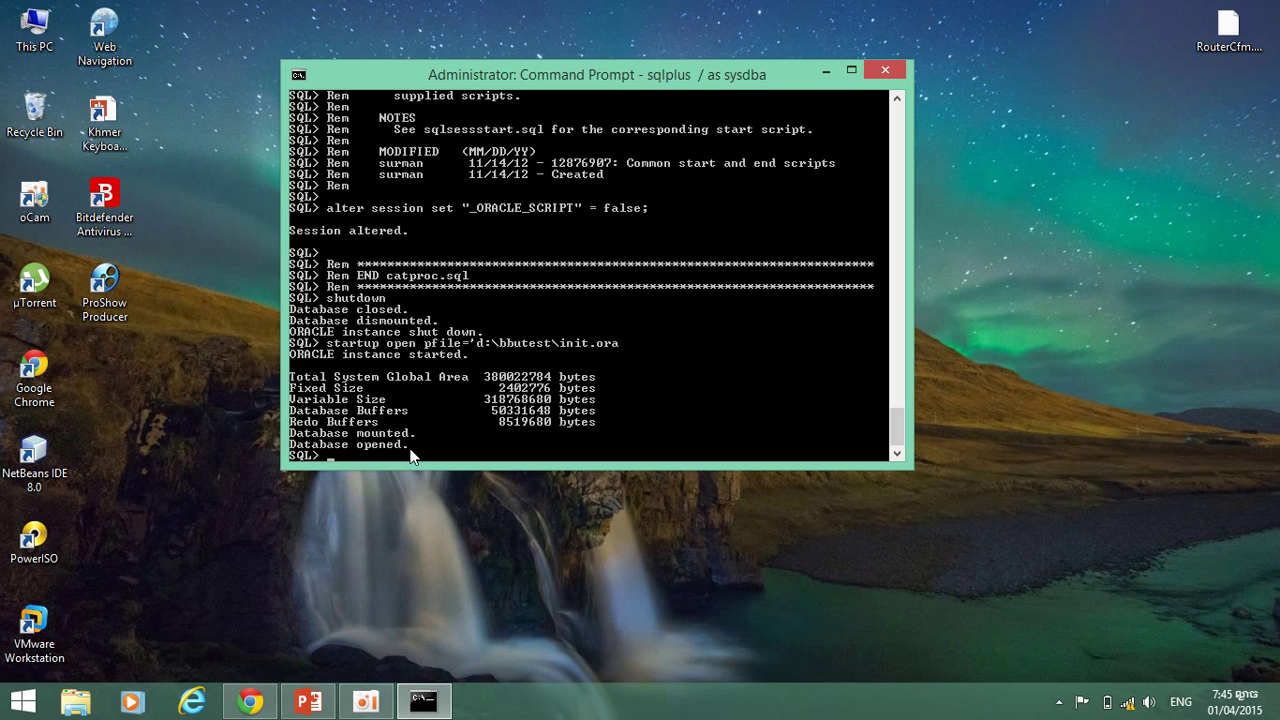
Exit SQL*Plus after 'Database opened' and close the Command Prompt window.
{"action": "key", "text": "Return"}
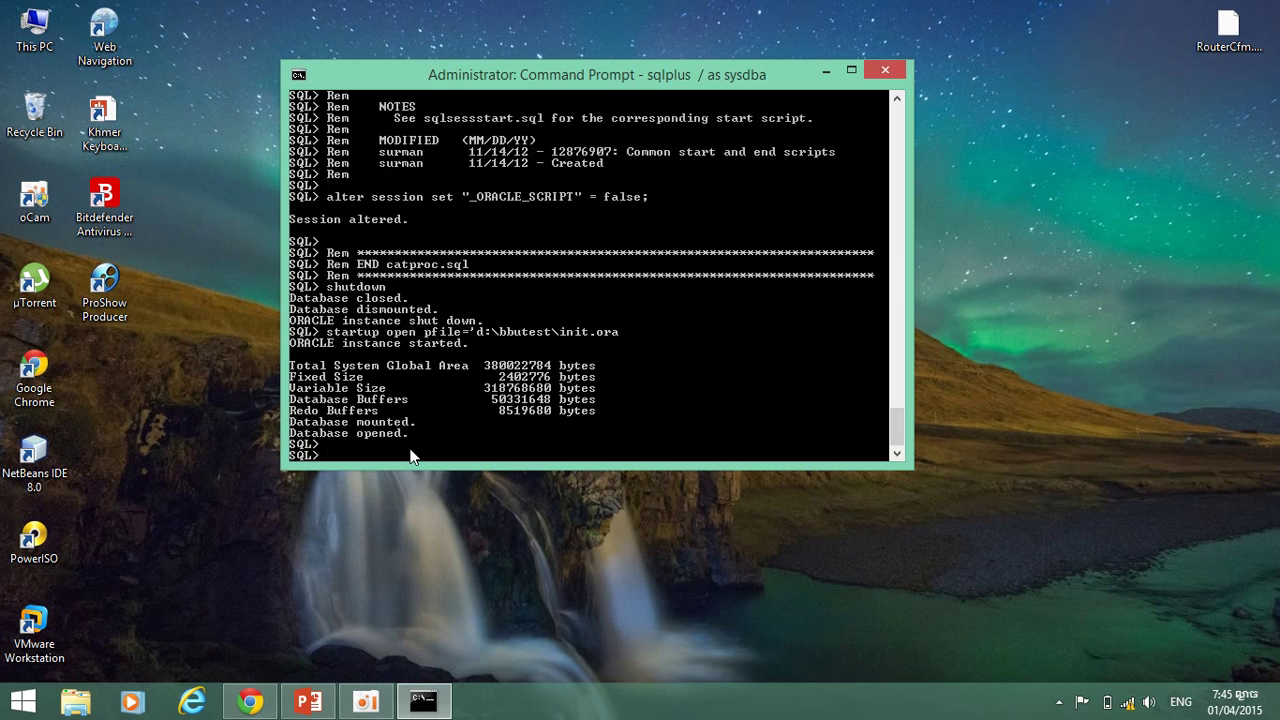
{"action": "type", "text": "exit"}
{"action": "key", "text": "Return"}
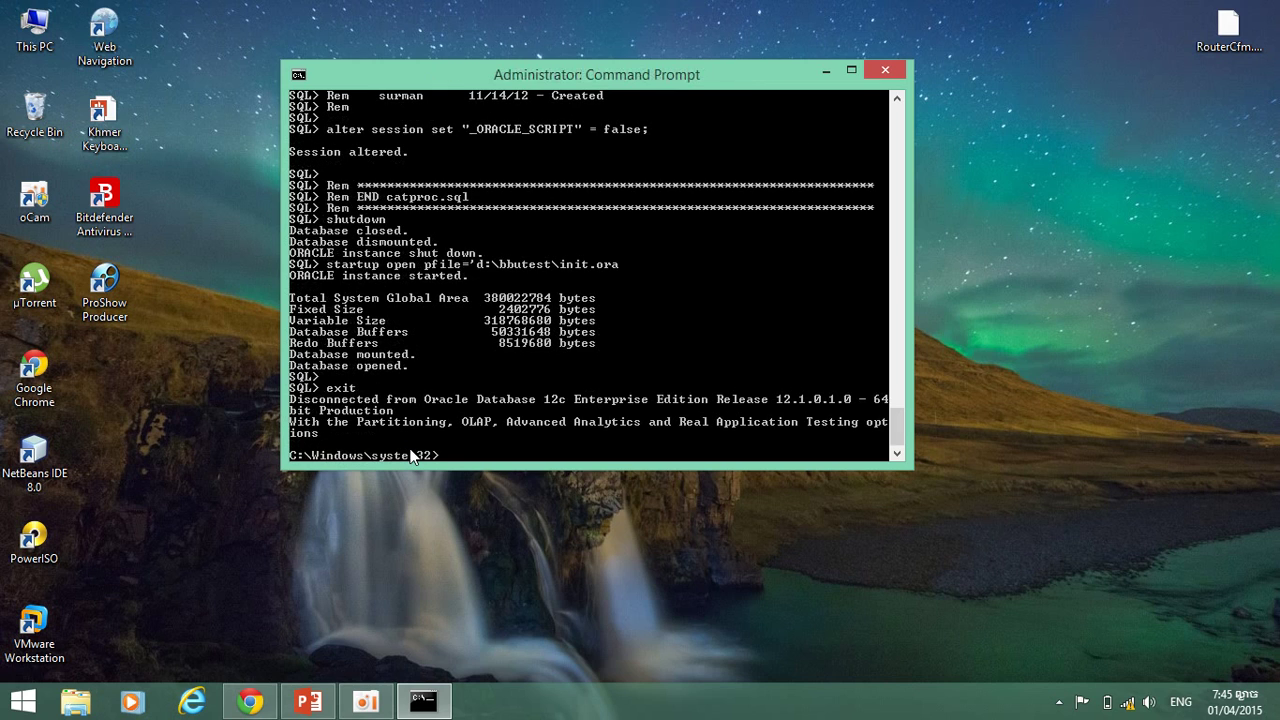
{"action": "type", "text": "exit"}
{"action": "key", "text": "Return"}
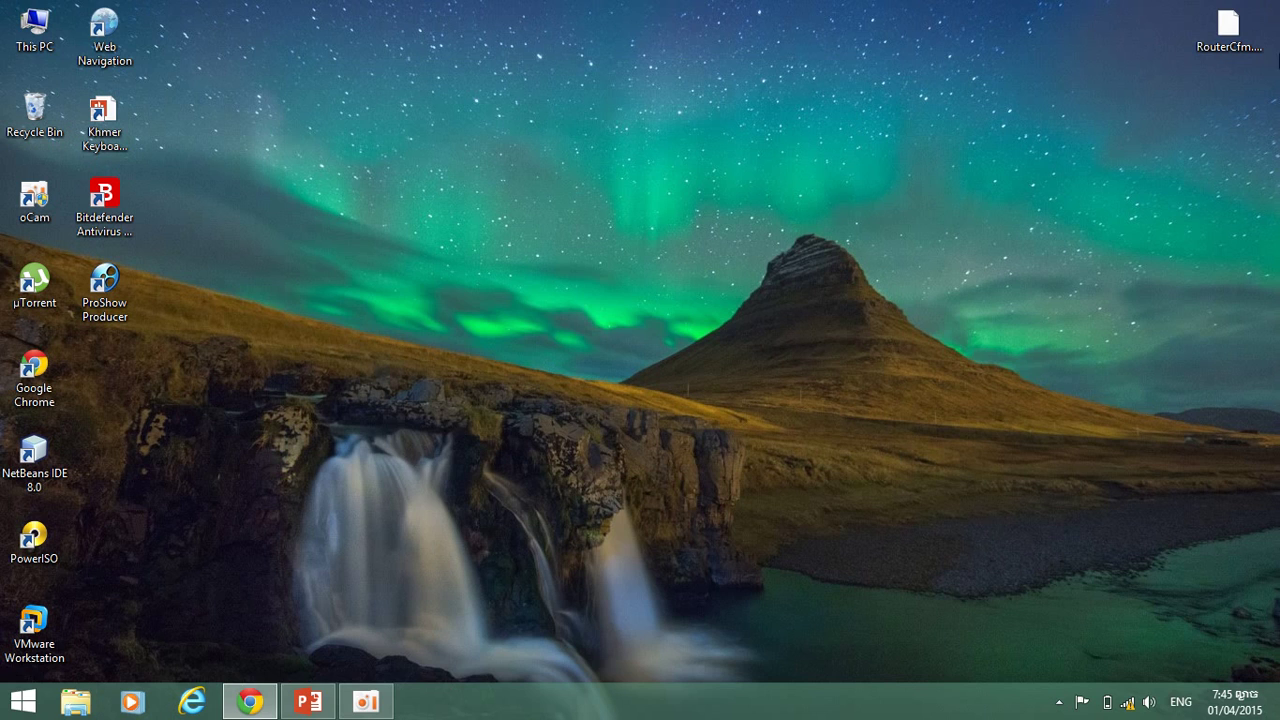
{"action": "mouse_move", "coordinate": [1268, 246]}
{"action": "left_click", "coordinate": [1239, 175]}
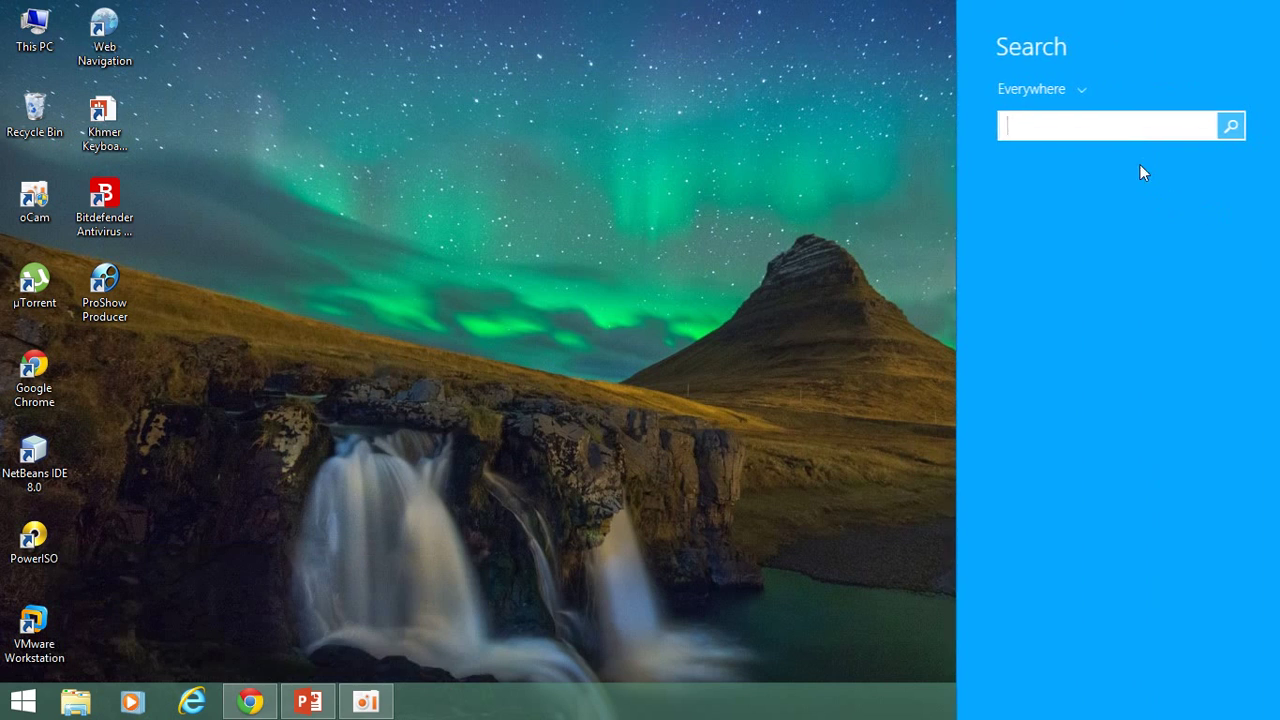
{"action": "type", "text": "cm"}
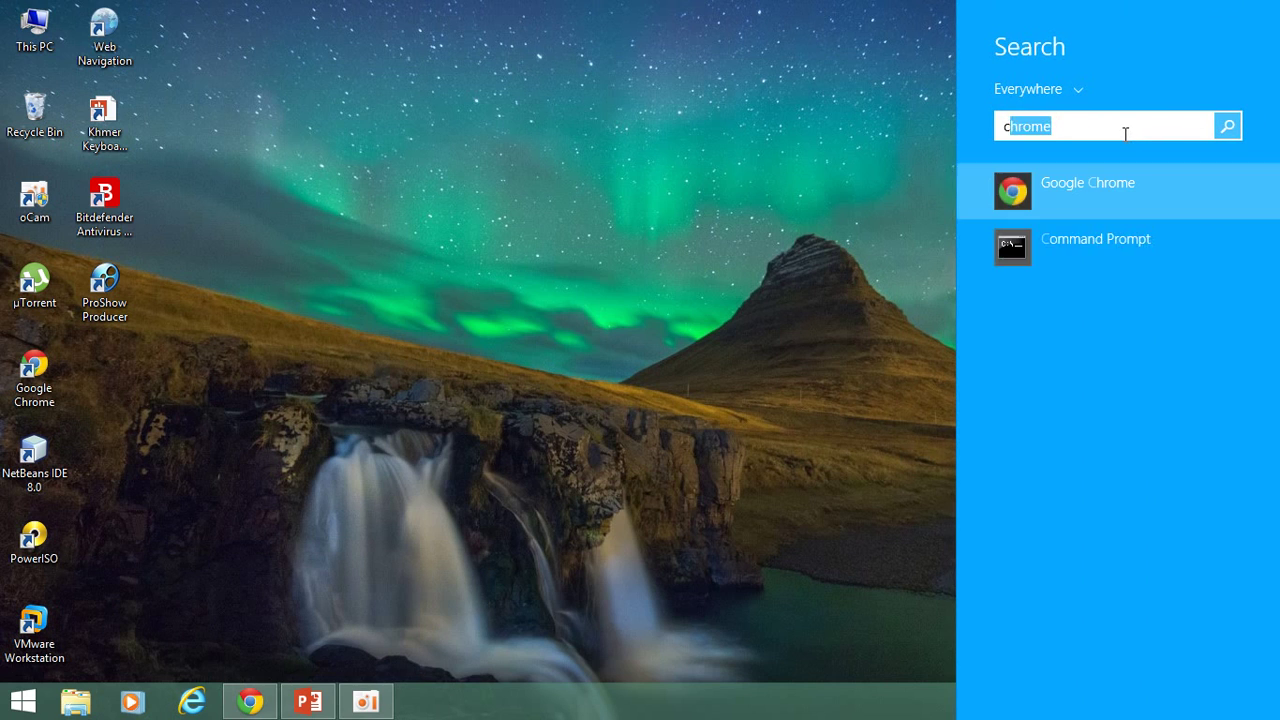
{"action": "type", "text": "d"}
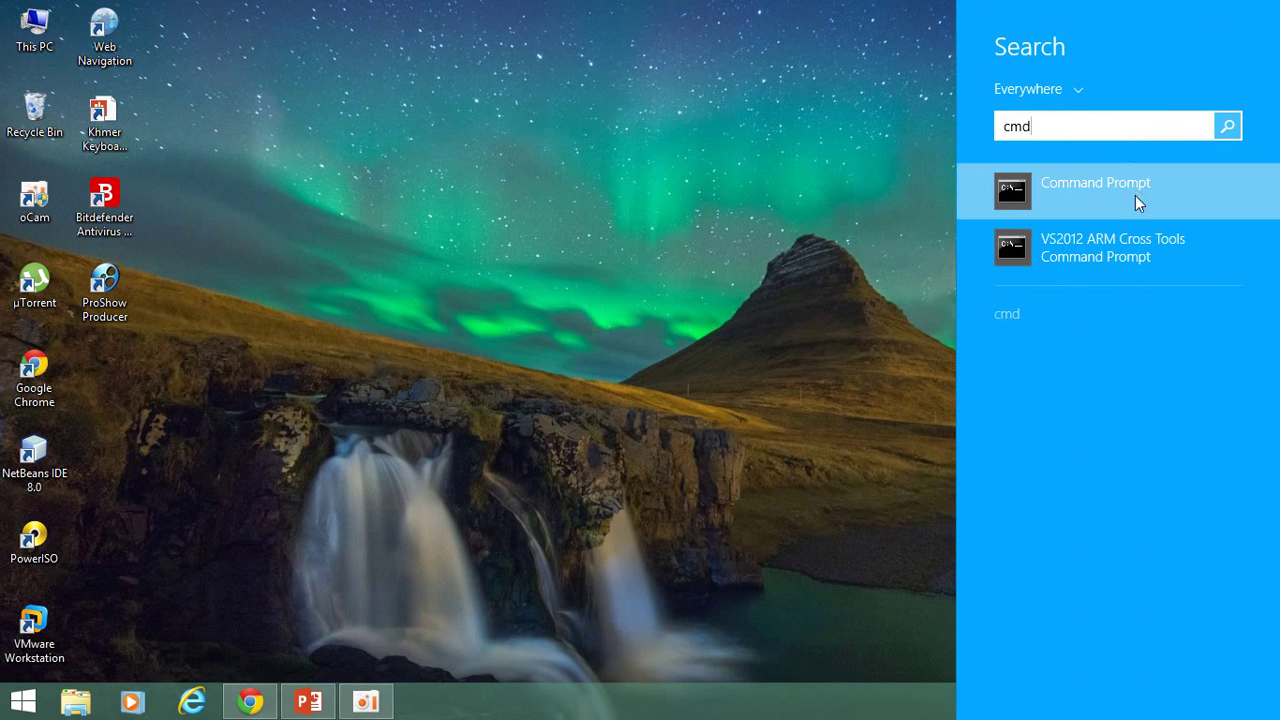
{"action": "right_click", "coordinate": [1134, 192]}
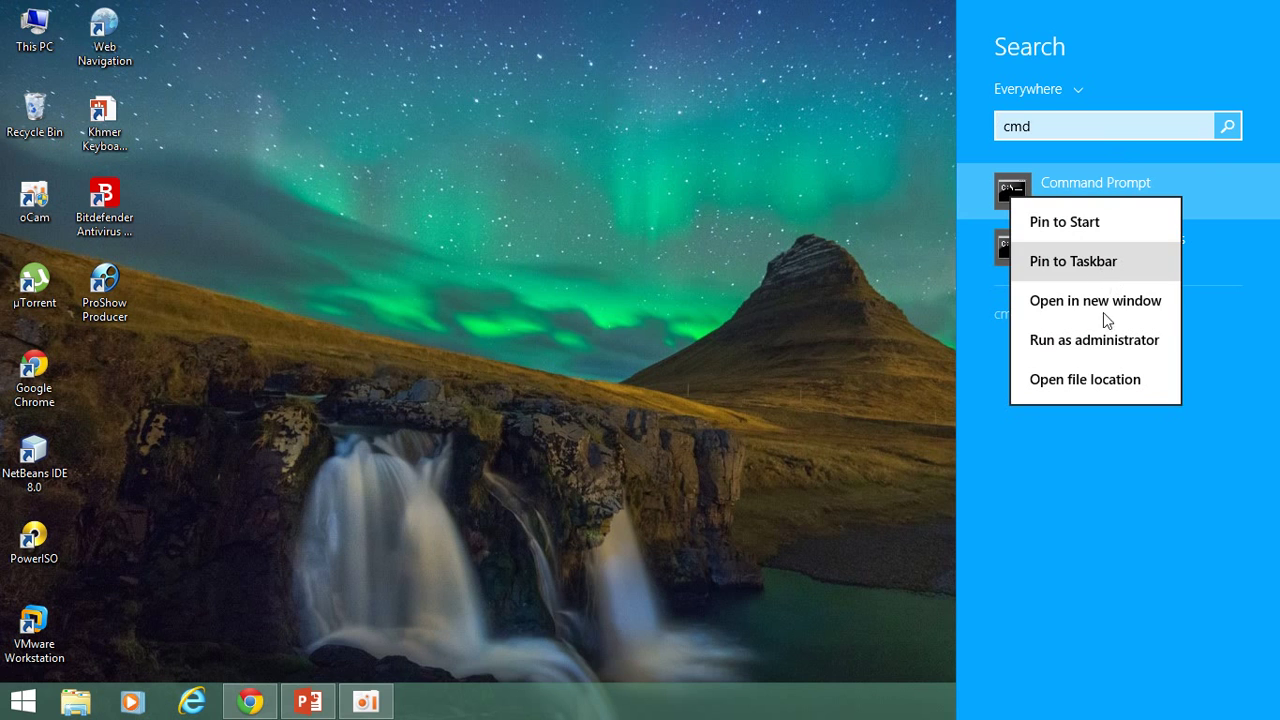
{"action": "left_click", "coordinate": [1099, 340]}
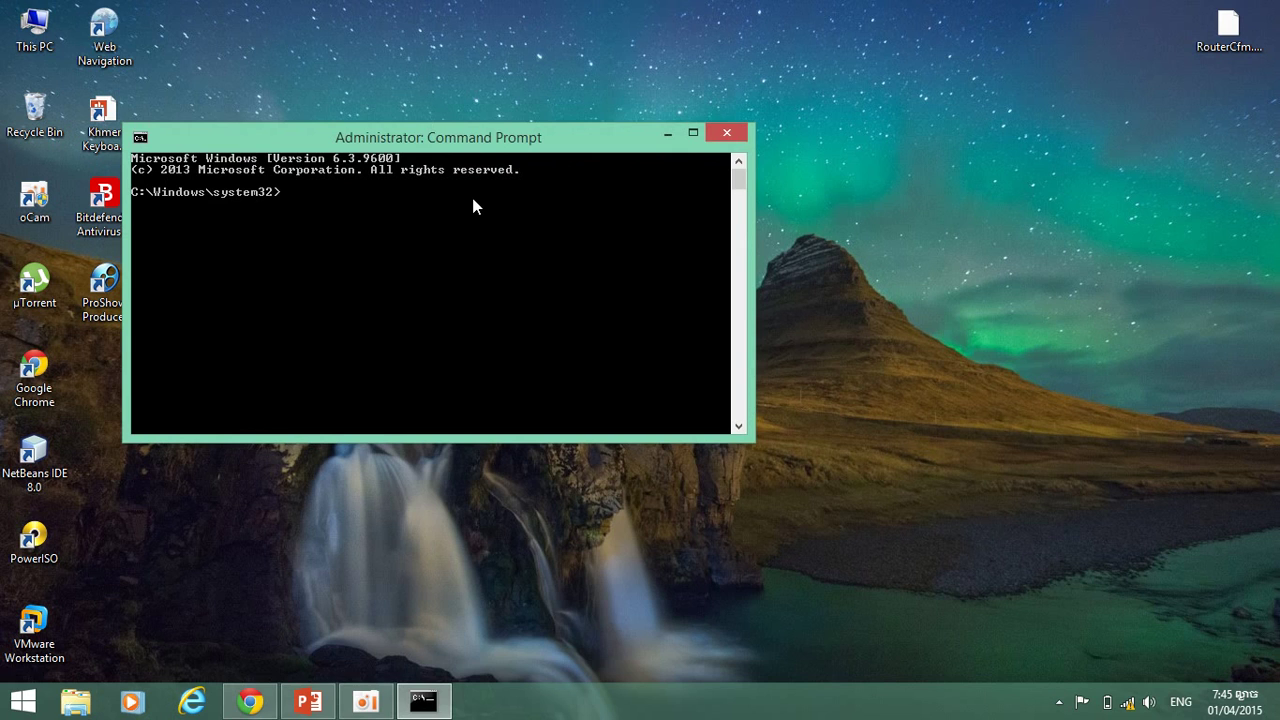
{"action": "left_click", "coordinate": [729, 134]}
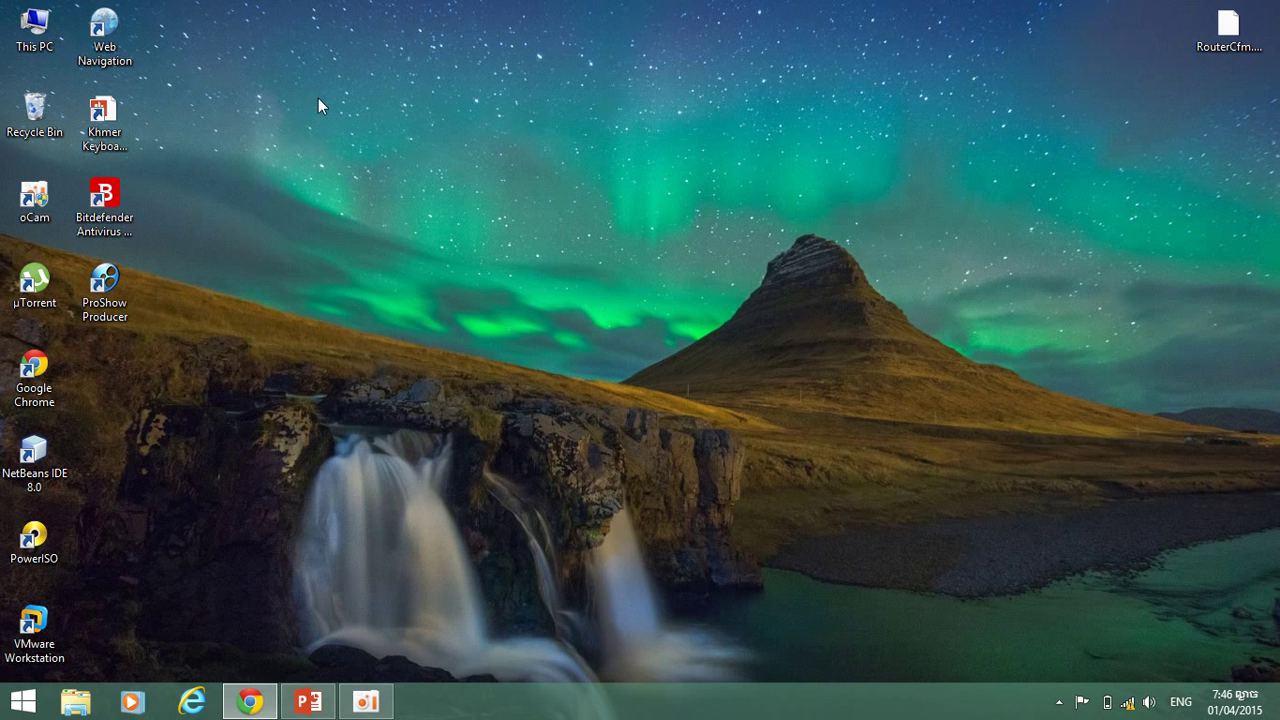
Search the Start screen for 'databas' to list the Database Configuration Assistant.
{"action": "key", "text": "super"}
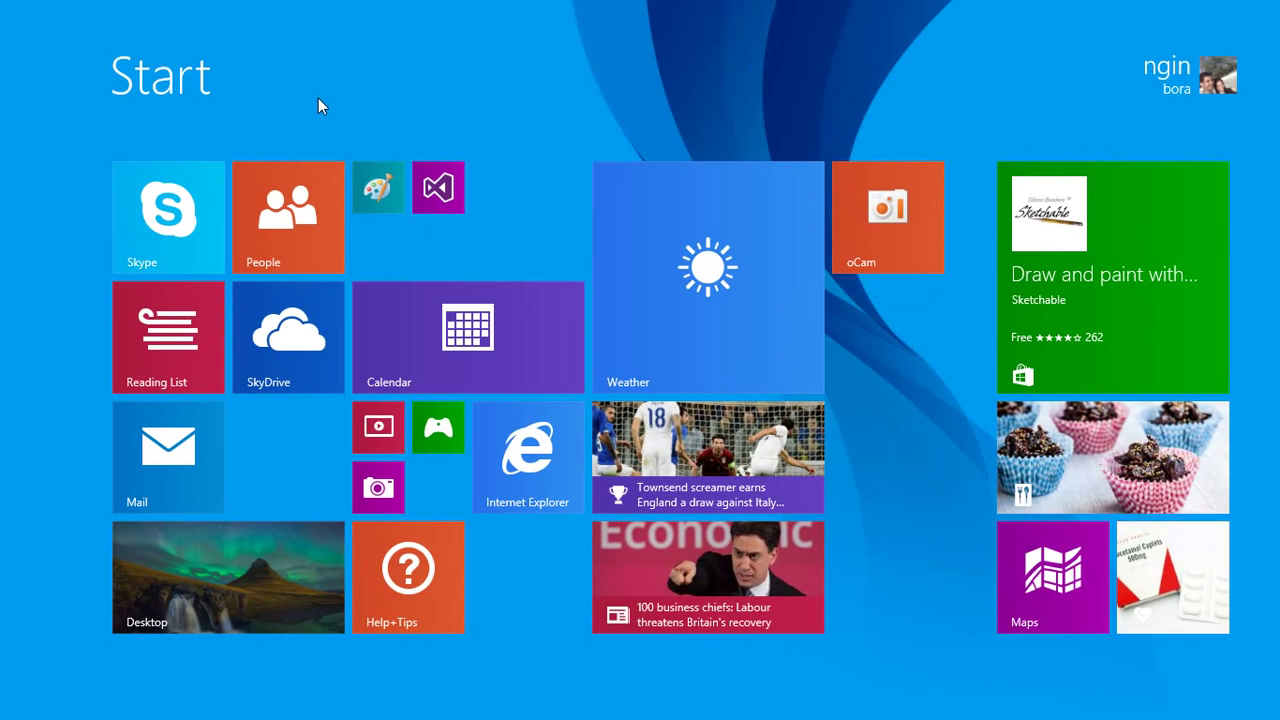
{"action": "type", "text": "o"}
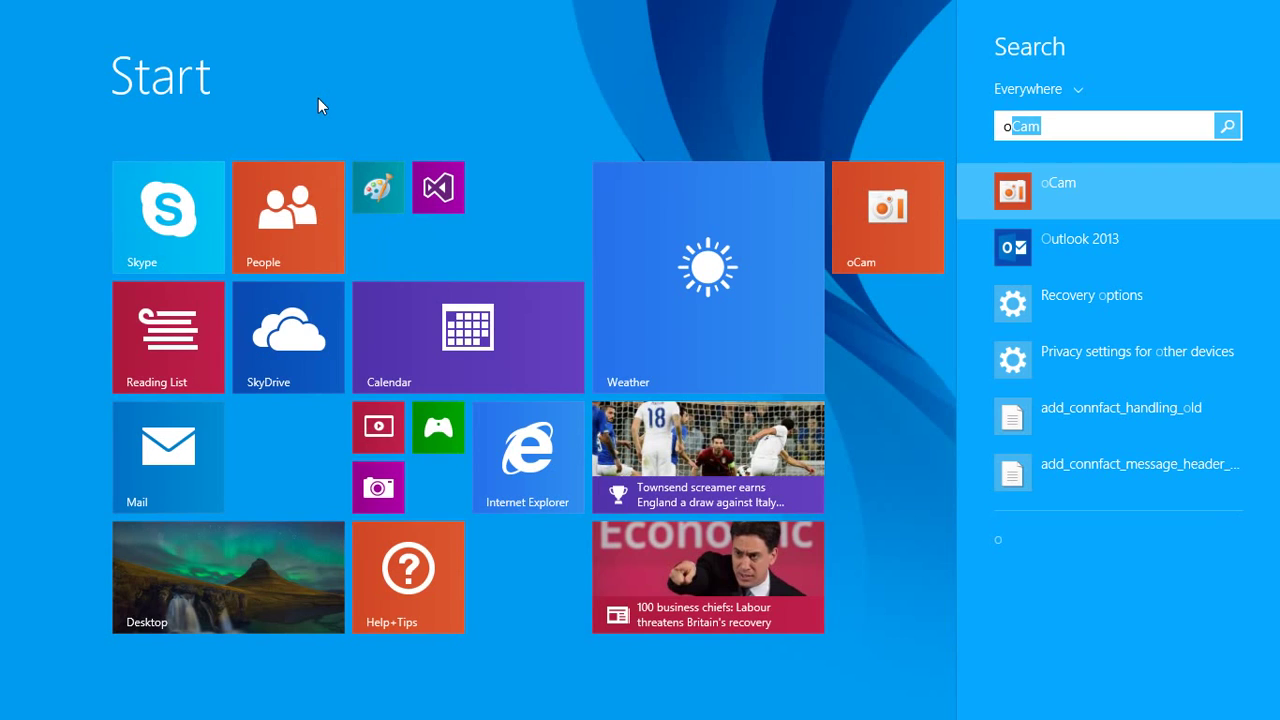
{"action": "type", "text": "ra"}
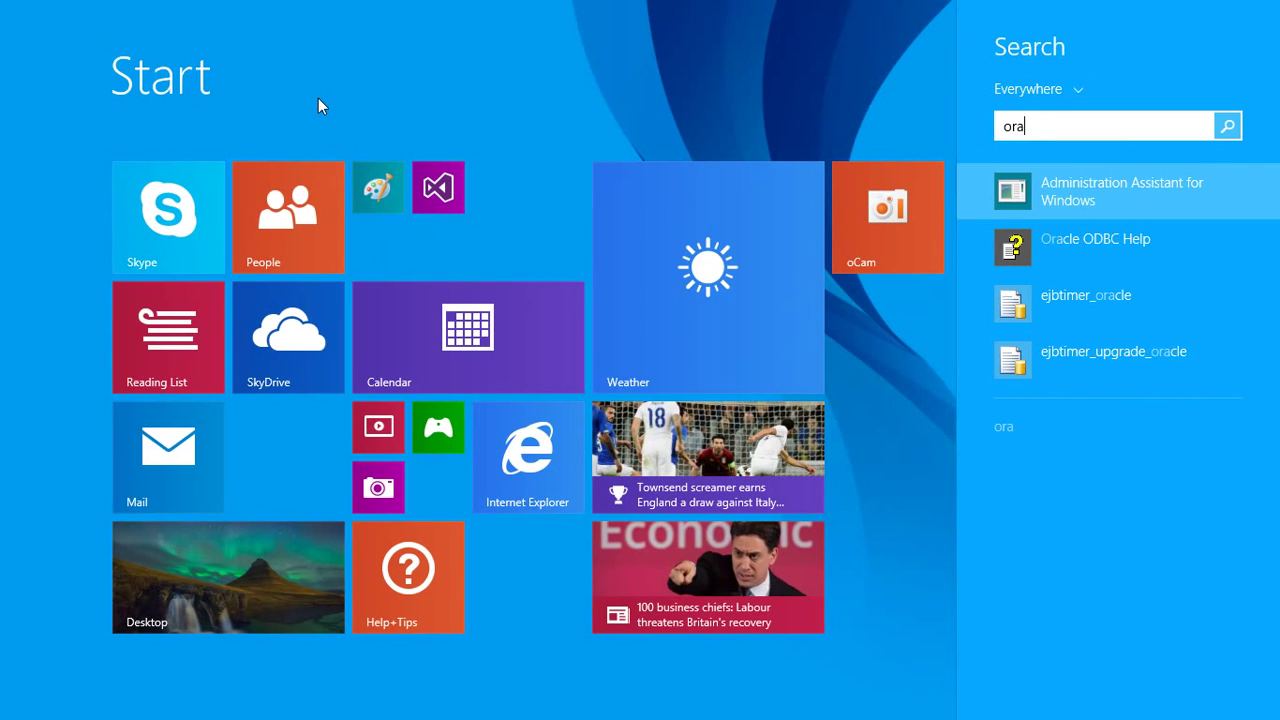
{"action": "key", "text": "BackSpace"}
{"action": "key", "text": "BackSpace"}
{"action": "key", "text": "BackSpace"}
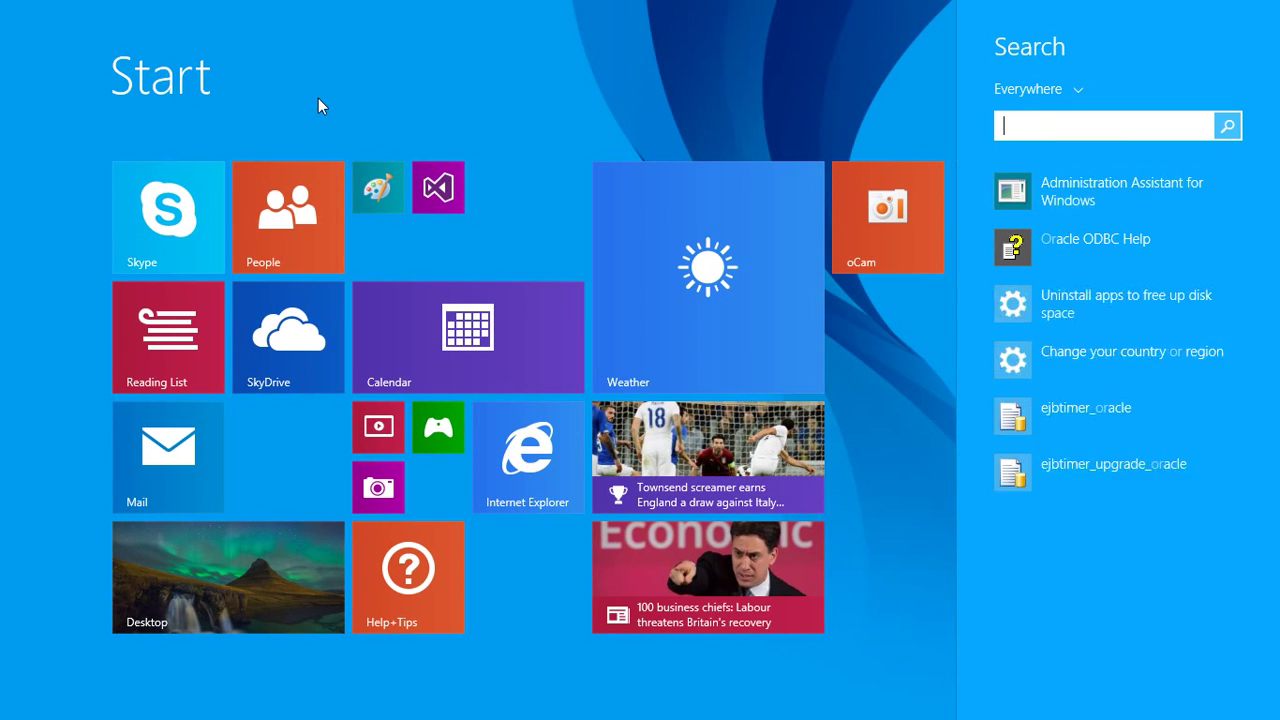
{"action": "type", "text": "c"}
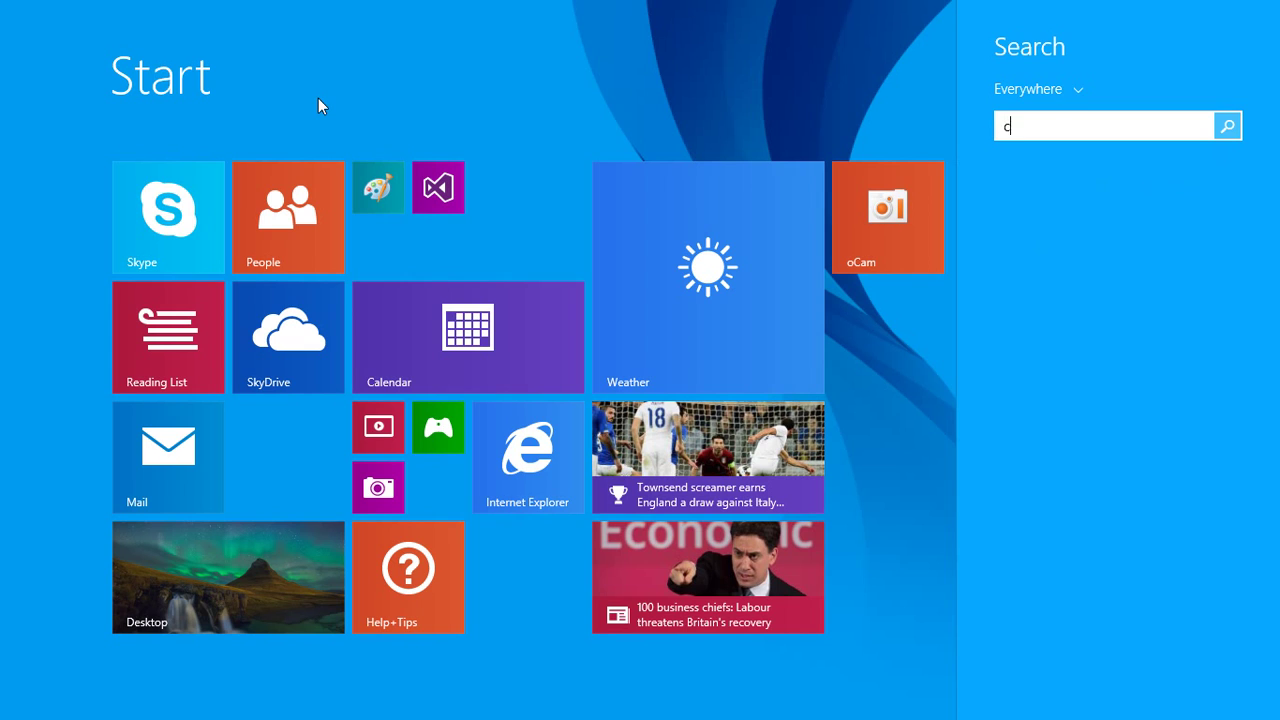
{"action": "type", "text": "o"}
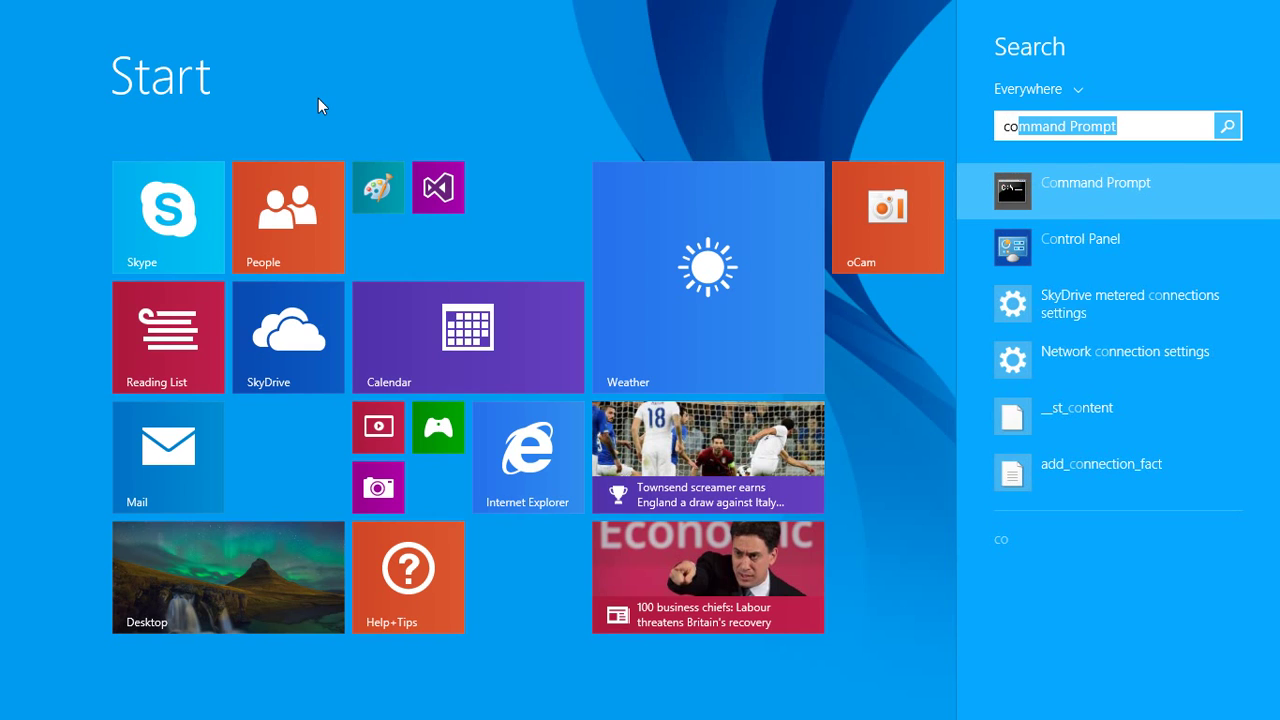
{"action": "type", "text": "n"}
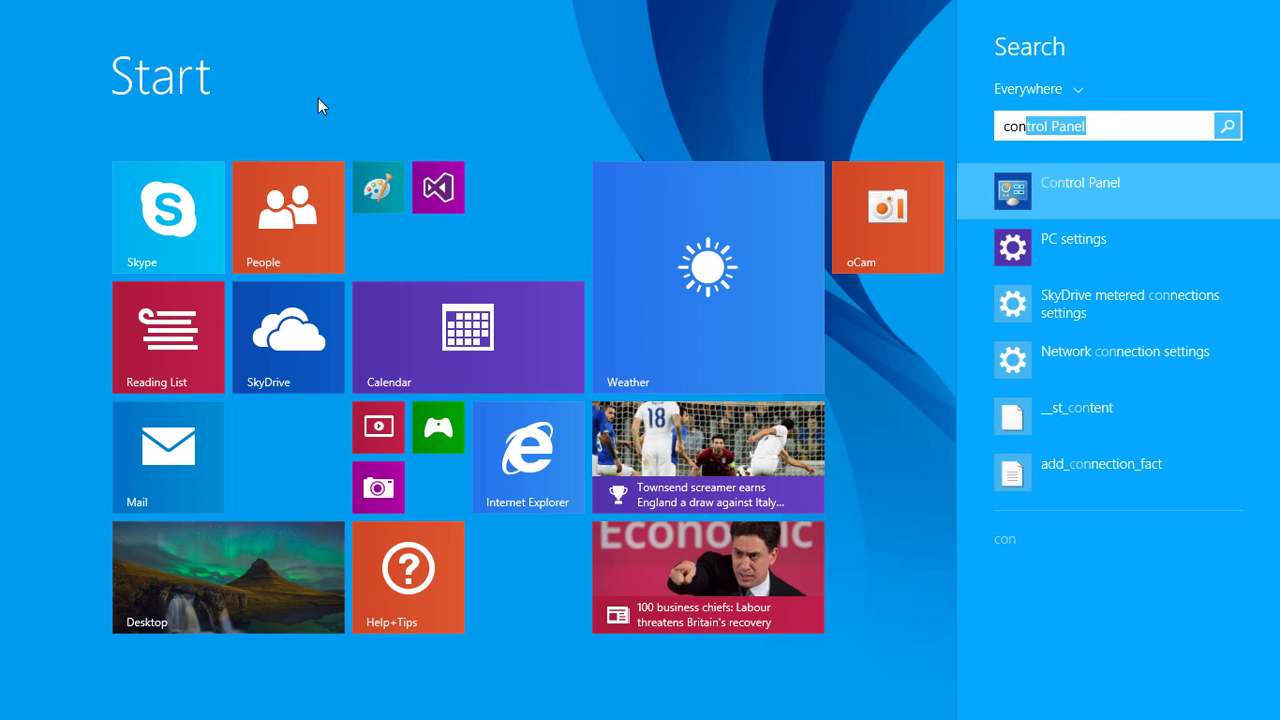
{"action": "key", "text": "BackSpace"}
{"action": "key", "text": "BackSpace"}
{"action": "key", "text": "BackSpace"}
{"action": "key", "text": "BackSpace"}
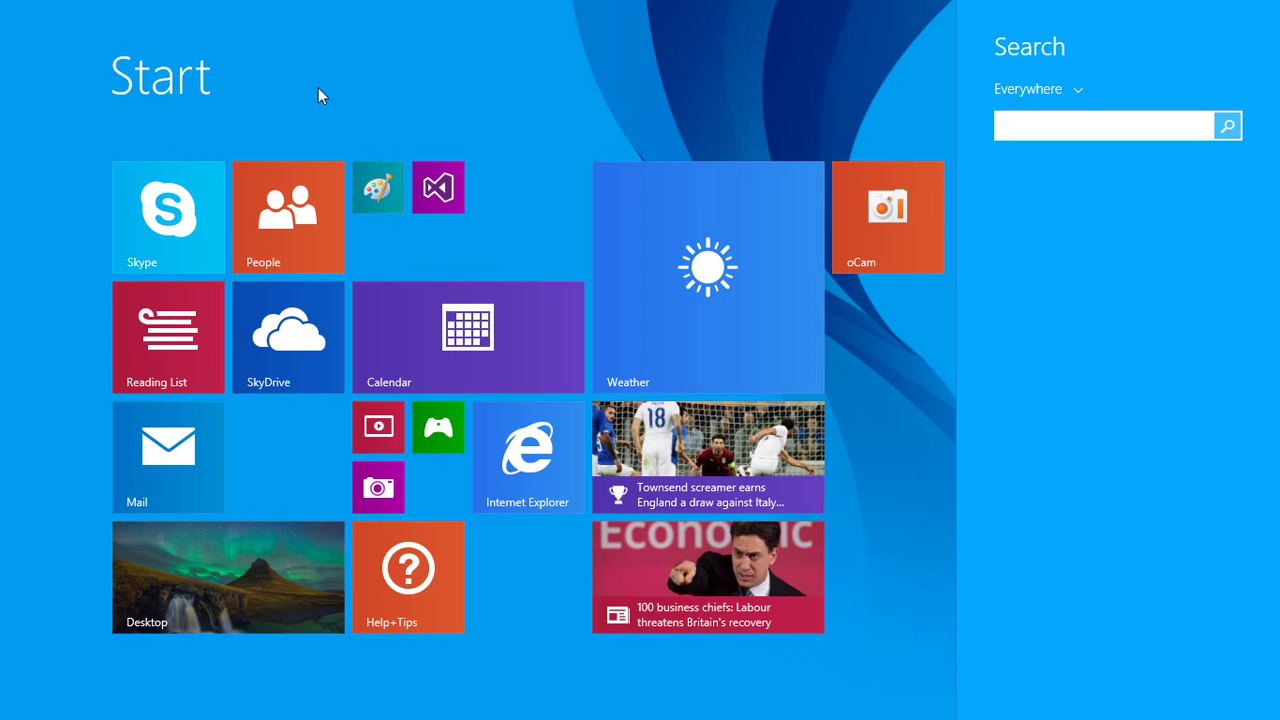
{"action": "type", "text": "co"}
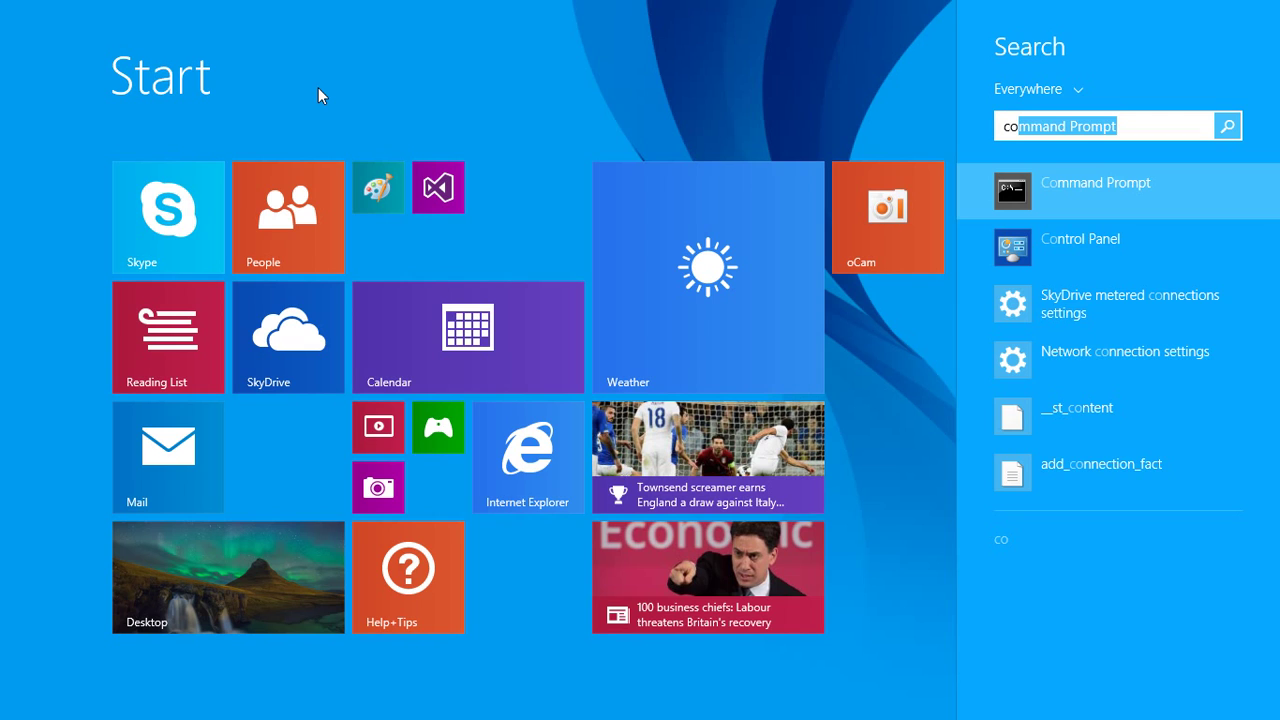
{"action": "key", "text": "BackSpace"}
{"action": "key", "text": "BackSpace"}
{"action": "type", "text": "data"}
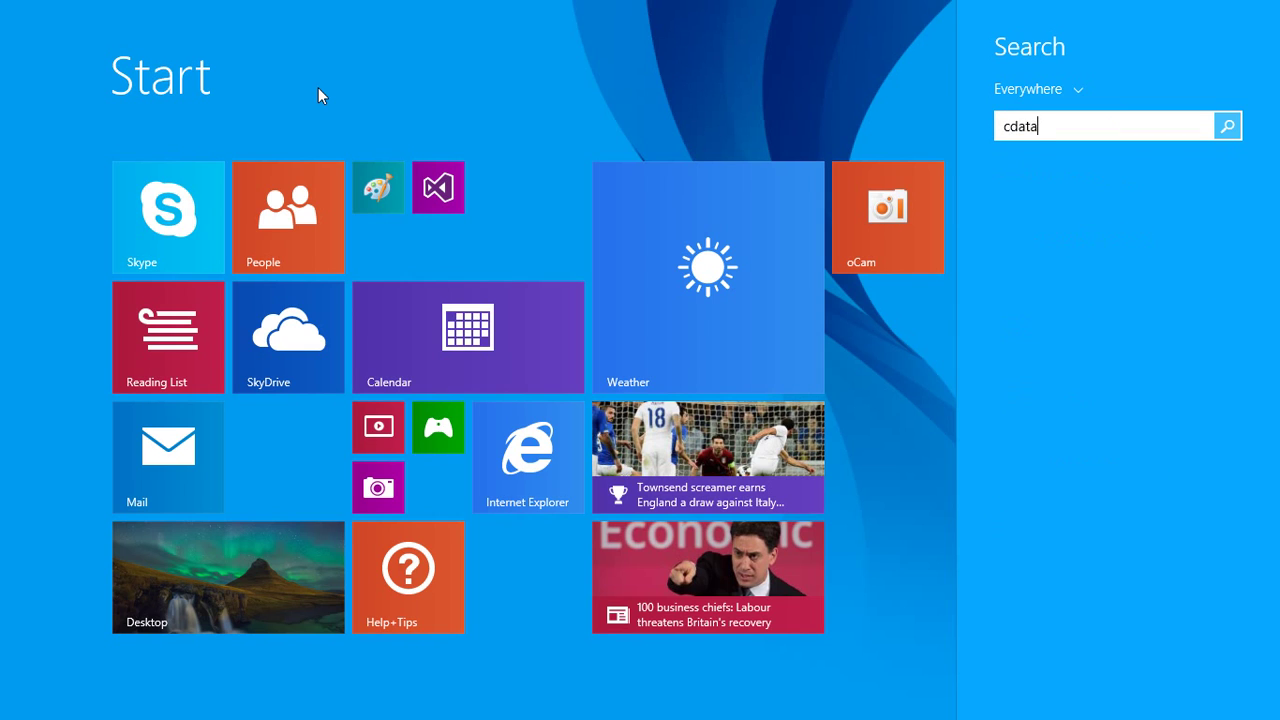
{"action": "key", "text": "BackSpace"}
{"action": "key", "text": "BackSpace"}
{"action": "key", "text": "BackSpace"}
{"action": "key", "text": "BackSpace"}
{"action": "key", "text": "BackSpace"}
{"action": "type", "text": "databas"}
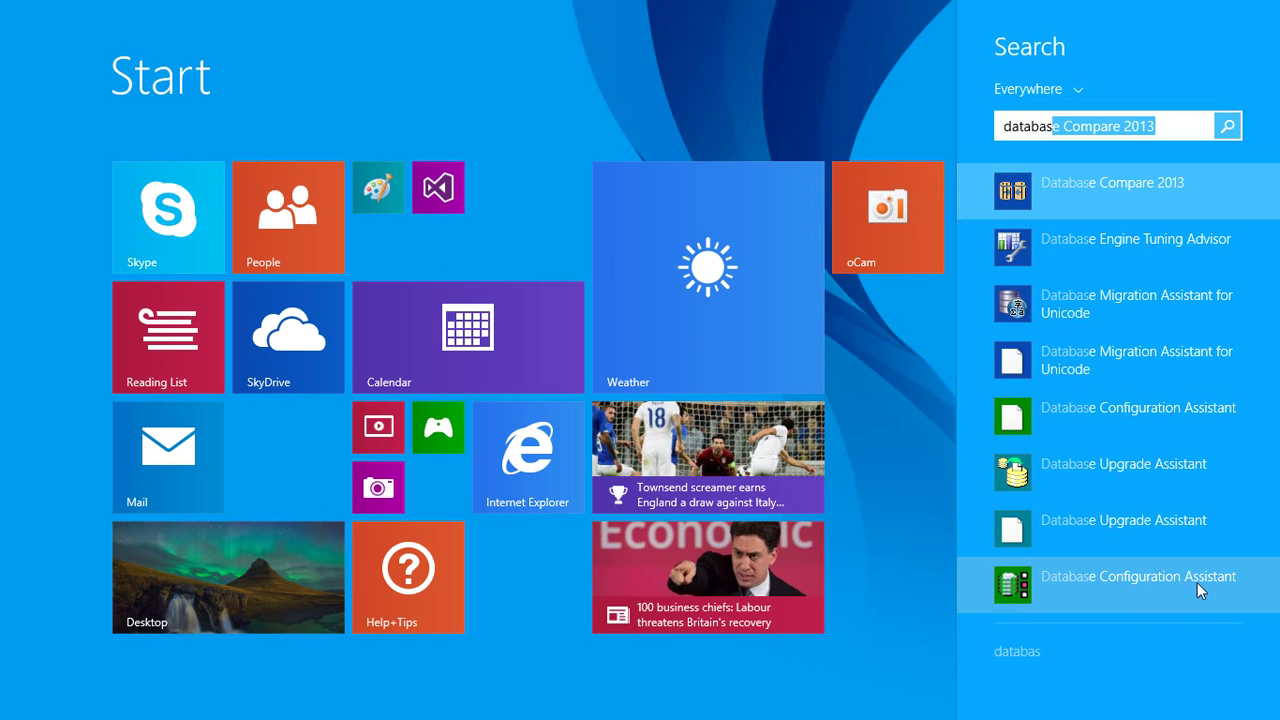
Launch Database Configuration Assistant, then close it and confirm exiting.
{"action": "left_click", "coordinate": [1136, 584]}
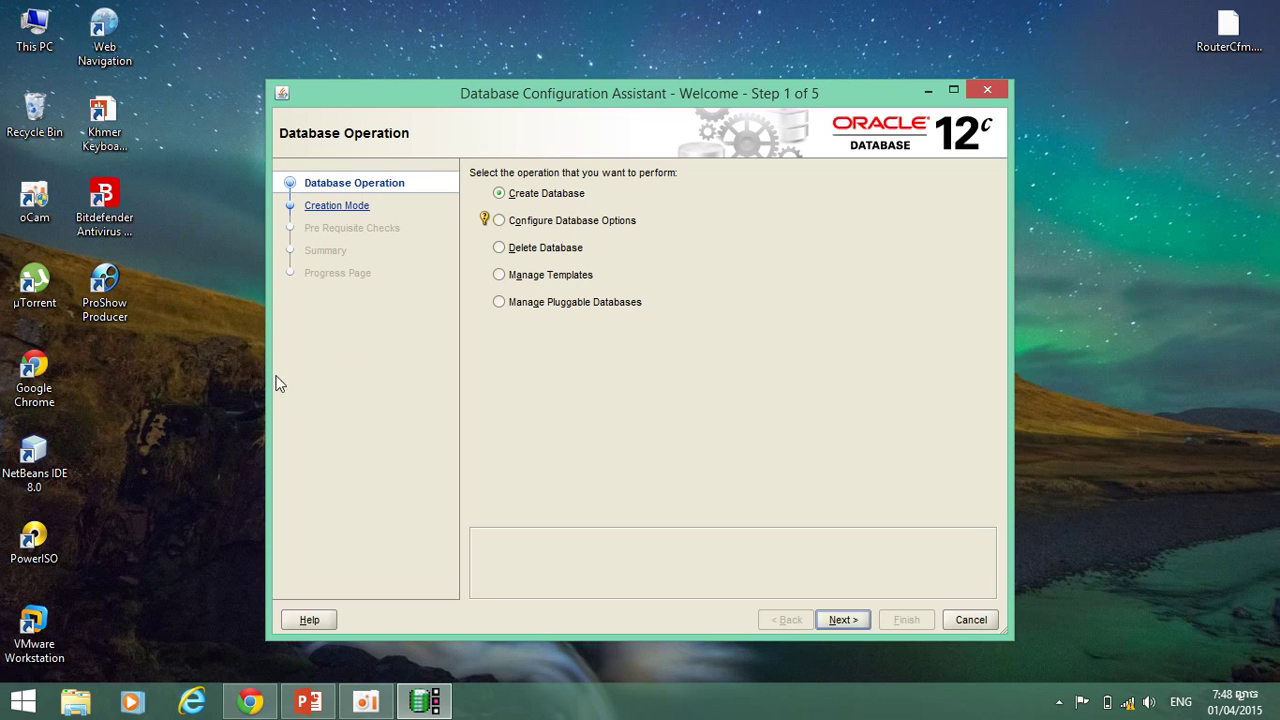
{"action": "left_click", "coordinate": [988, 92]}
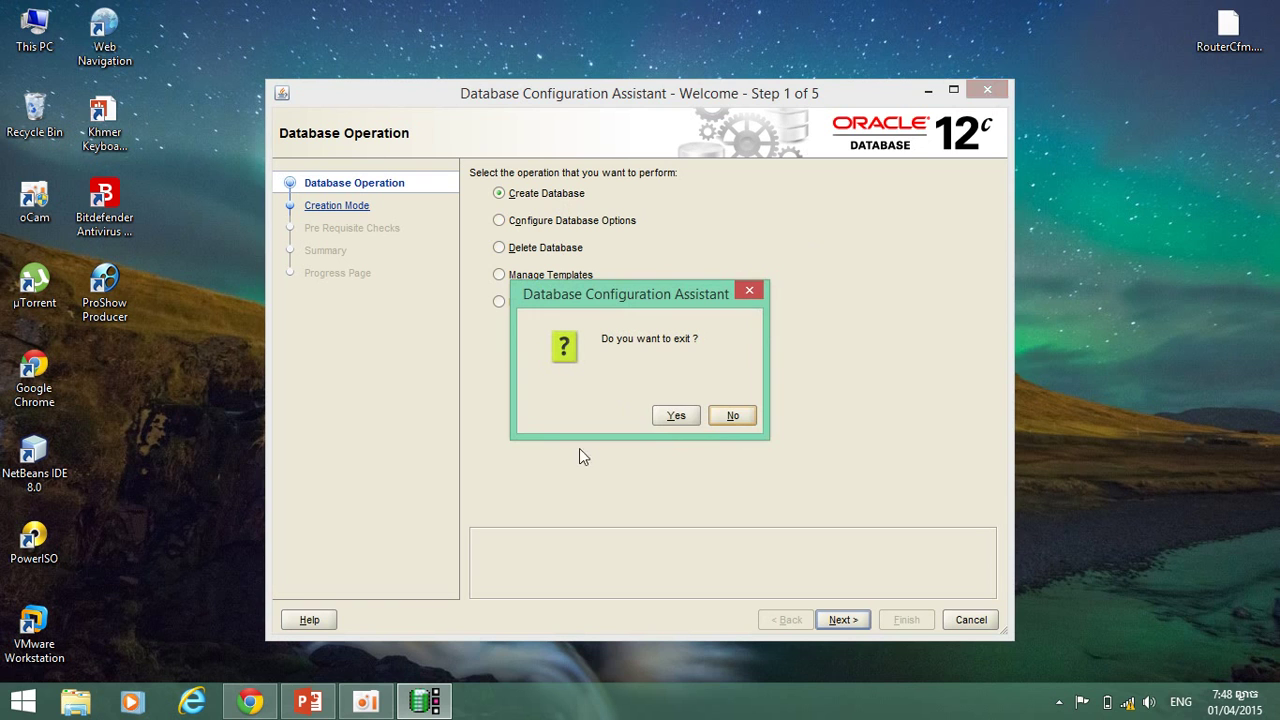
{"action": "left_click", "coordinate": [671, 418]}
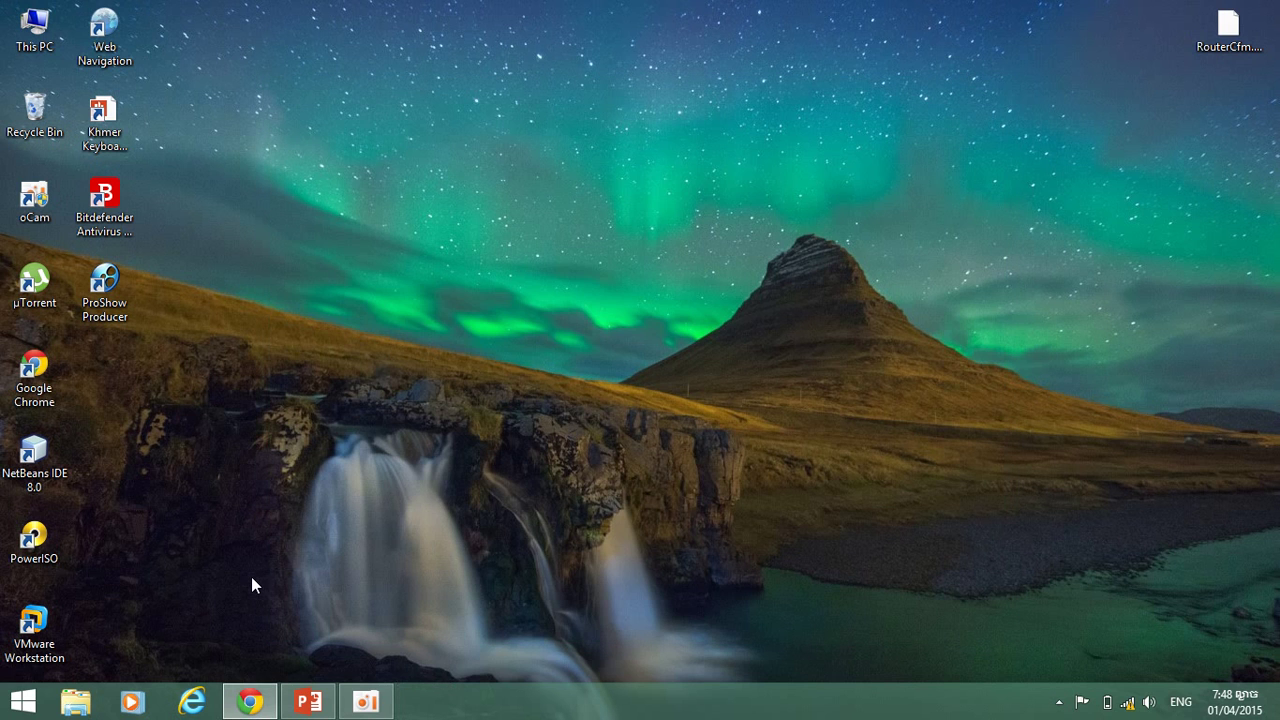
Open D:\bbutest in File Explorer and run dbshutdown, then dbstart.
{"action": "key", "text": "super+e"}
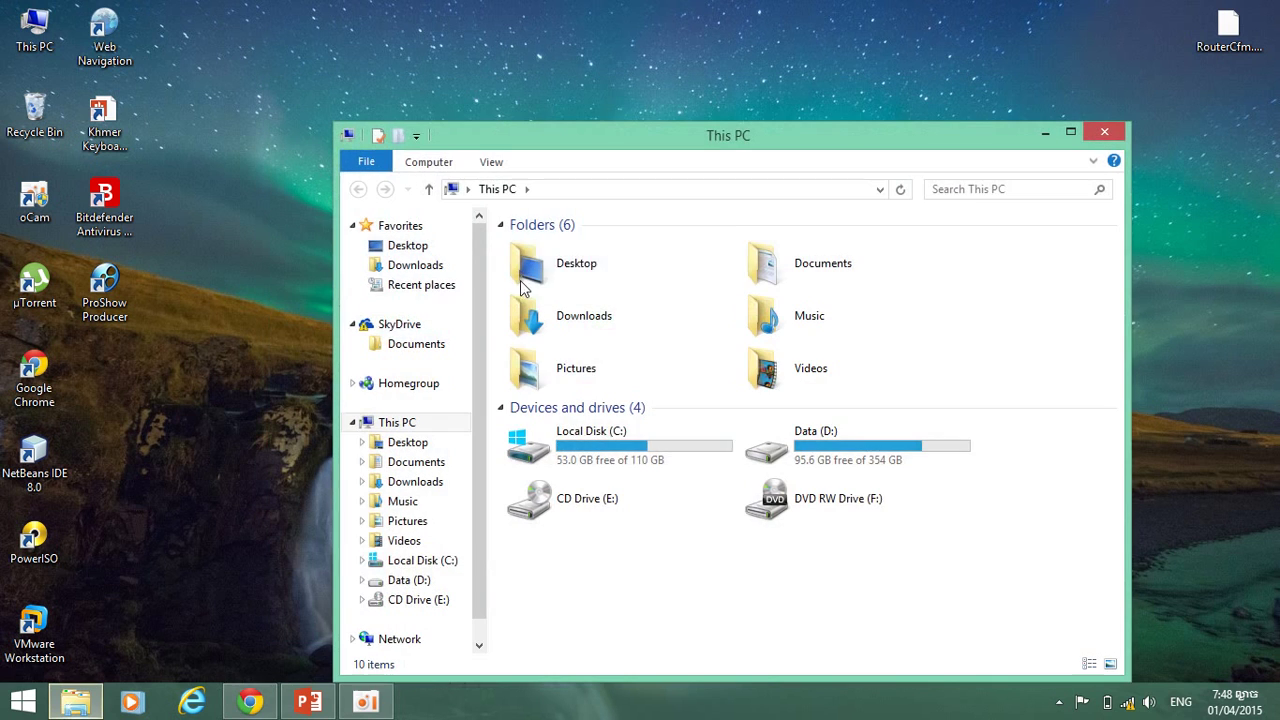
{"action": "double_click", "coordinate": [858, 456]}
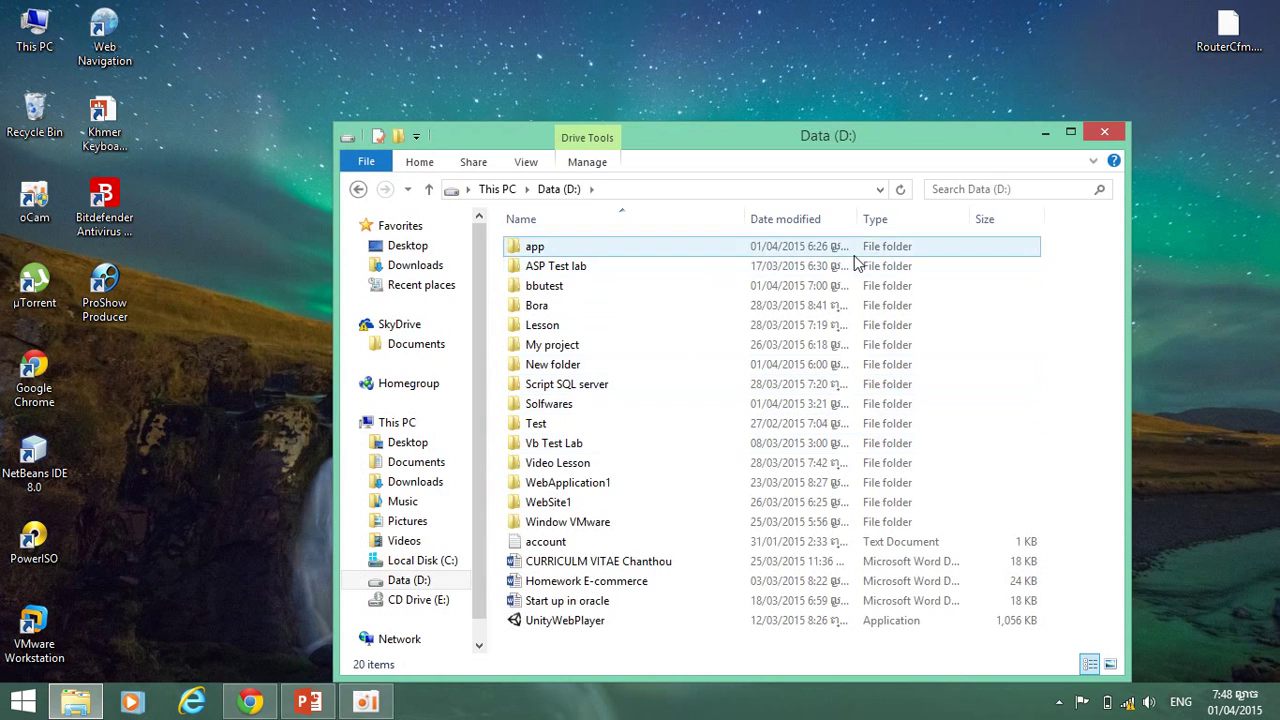
{"action": "left_click", "coordinate": [1072, 133]}
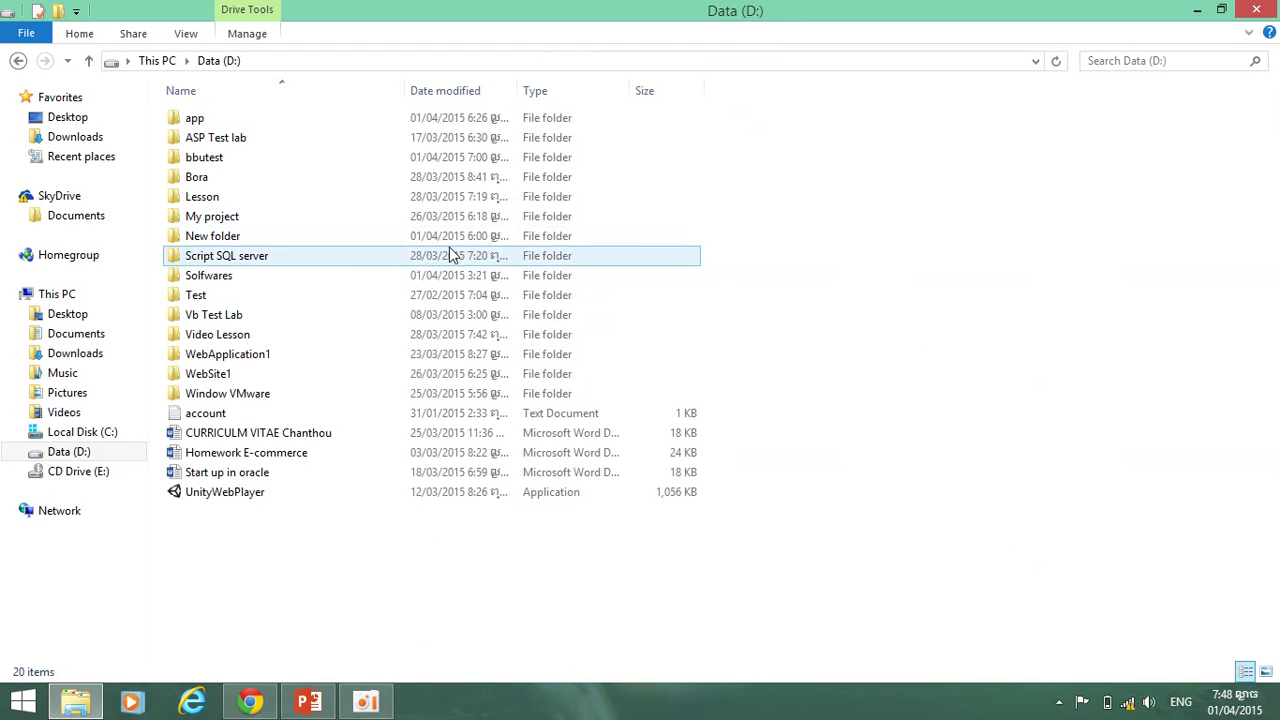
{"action": "double_click", "coordinate": [249, 157]}
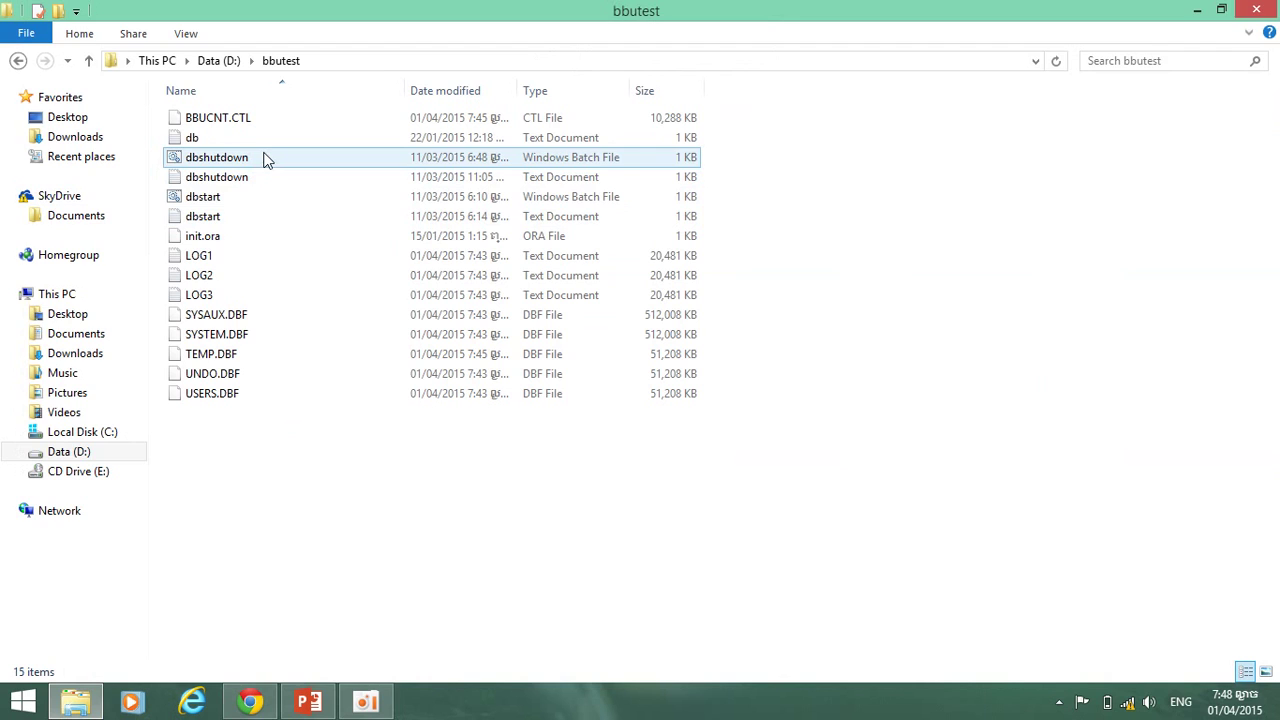
{"action": "double_click", "coordinate": [267, 160]}
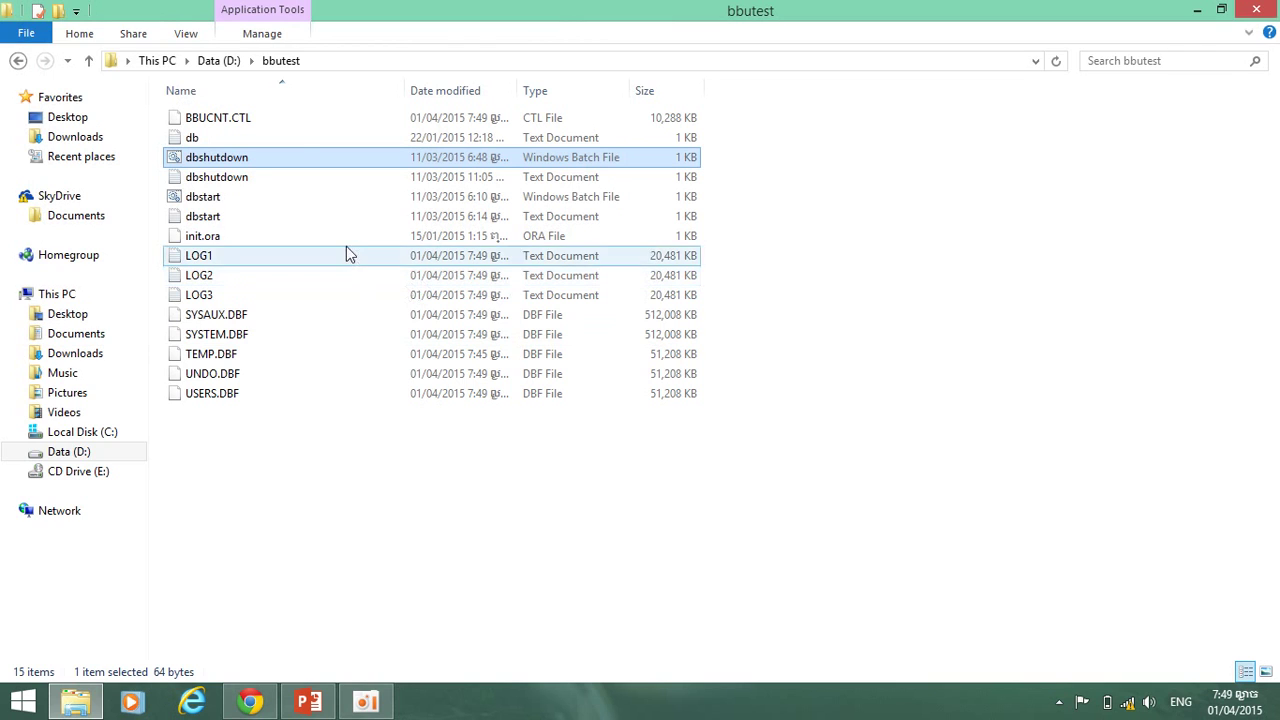
{"action": "double_click", "coordinate": [297, 196]}
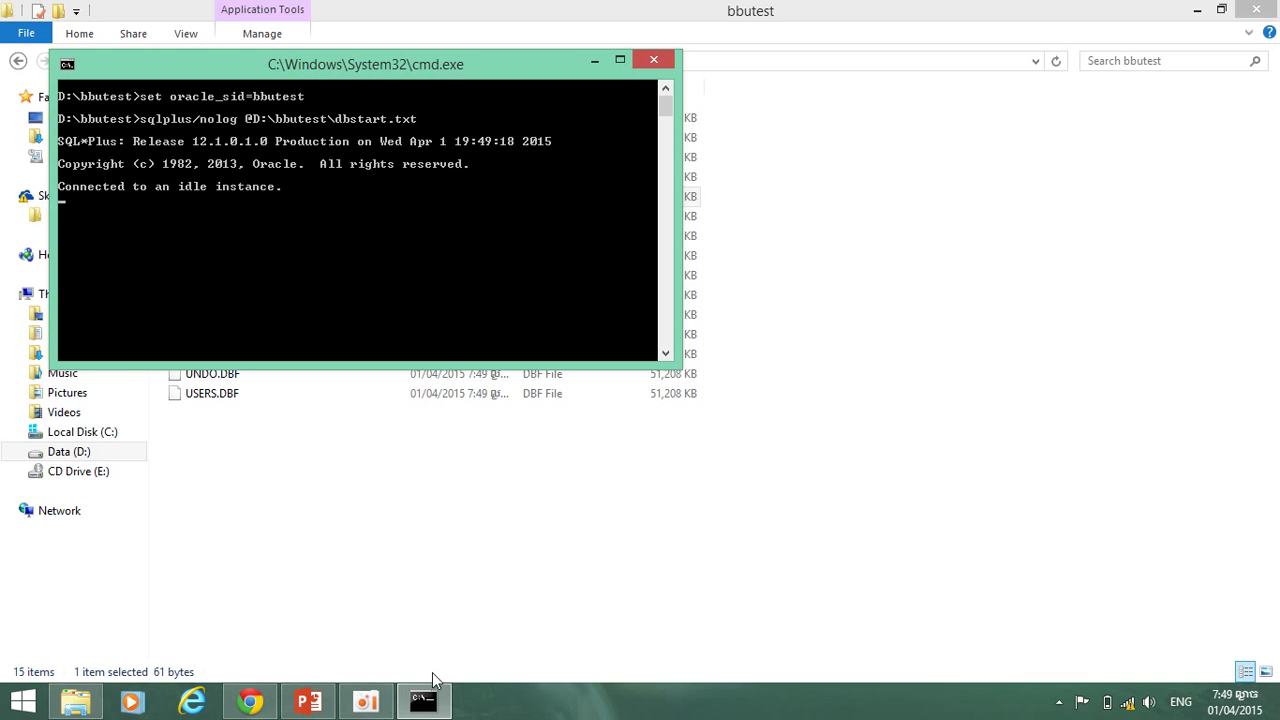
Search Start for 'net ass' and launch Net Configuration Assistant.
{"action": "key", "text": "super"}
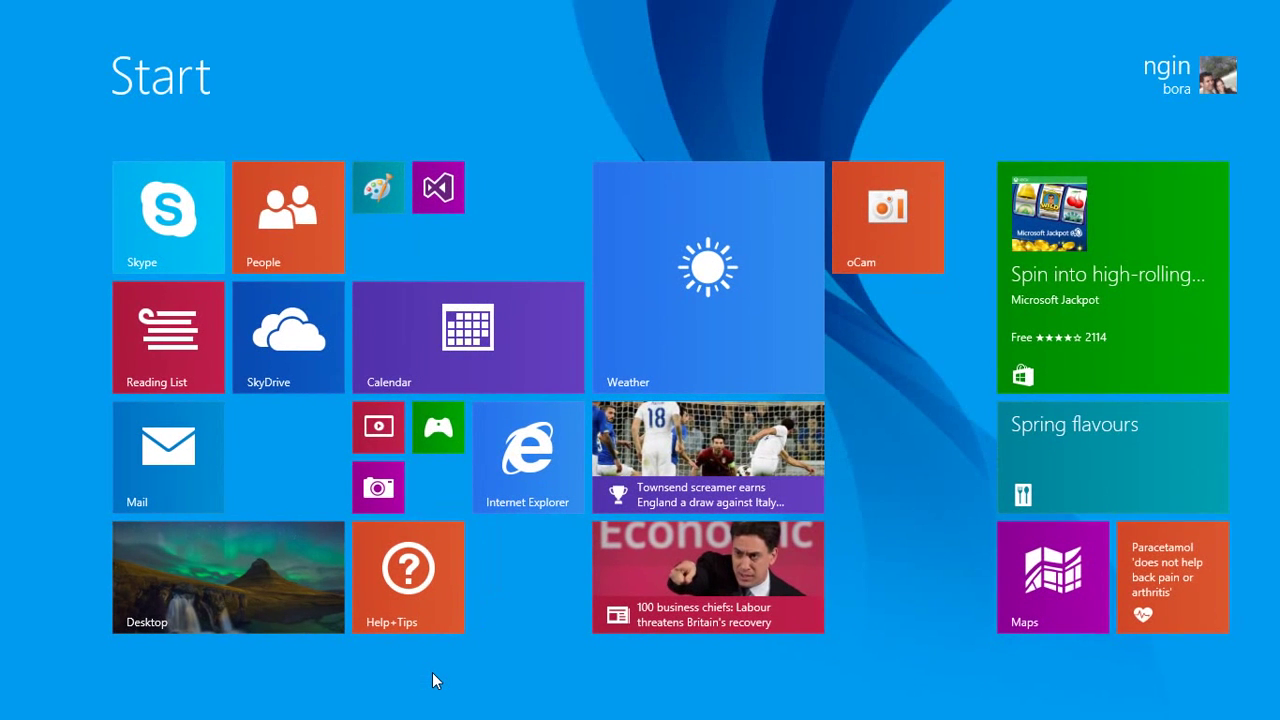
{"action": "type", "text": "net"}
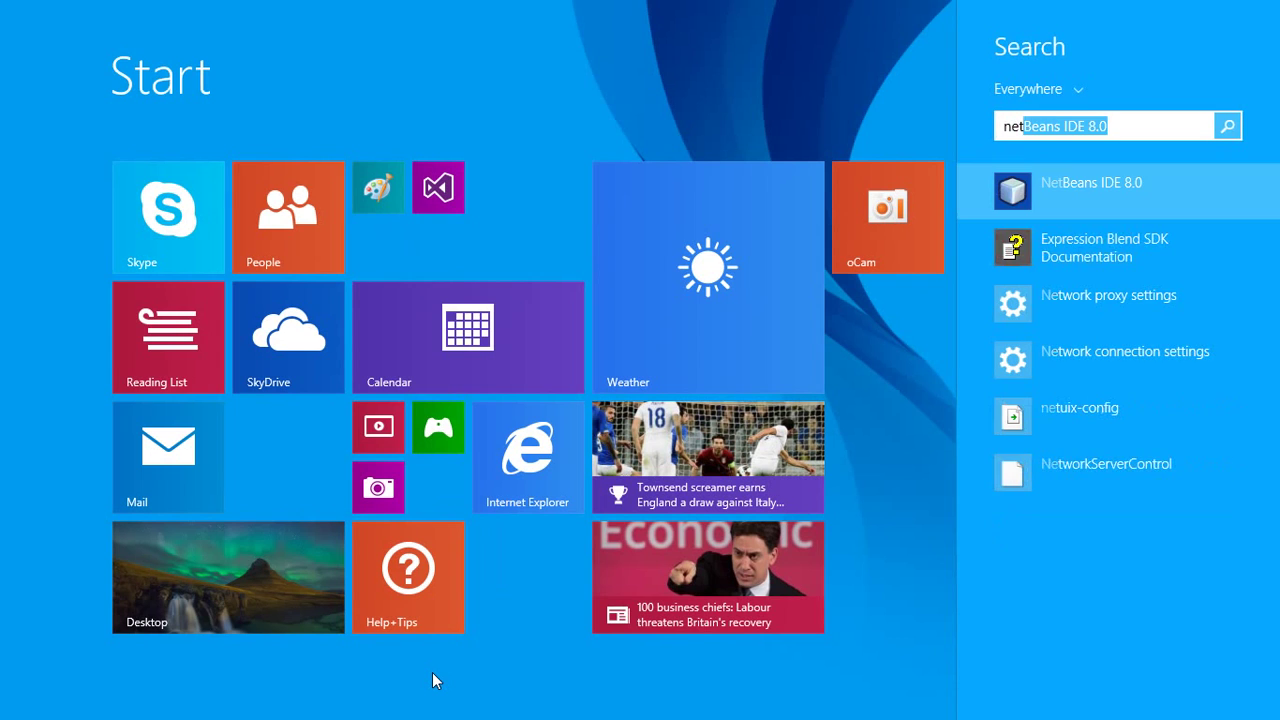
{"action": "type", "text": " a"}
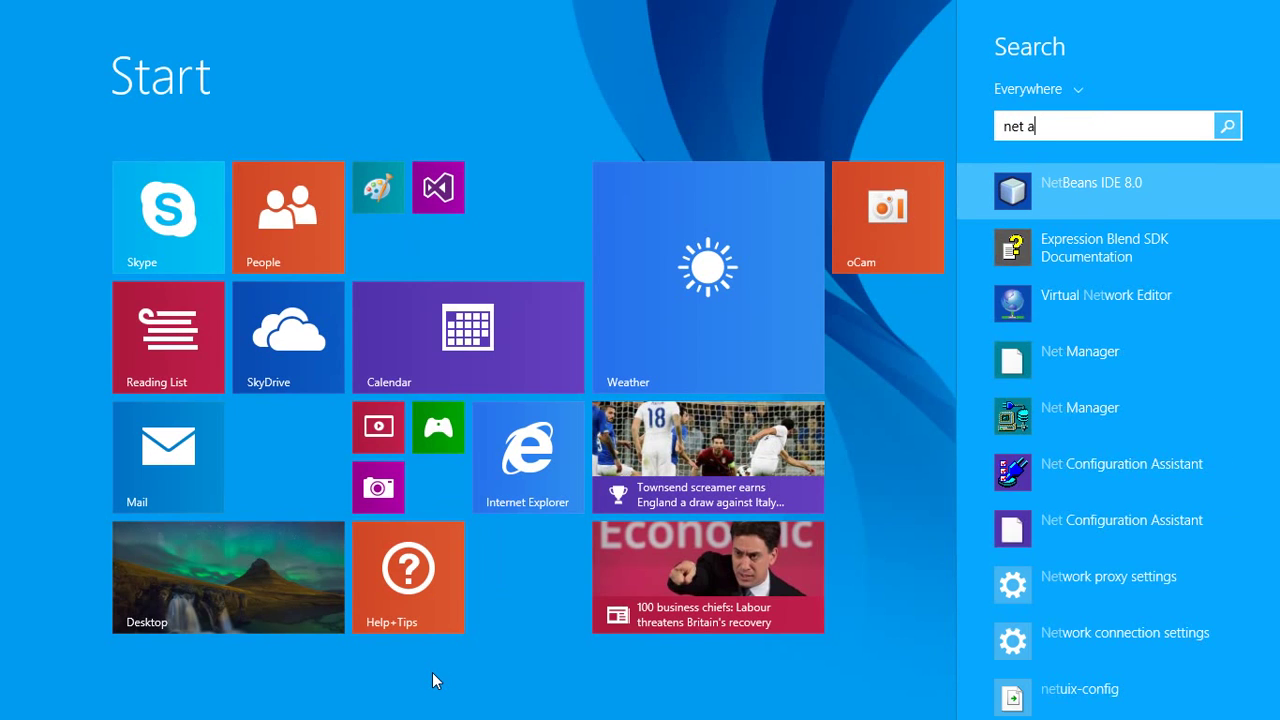
{"action": "type", "text": "ss"}
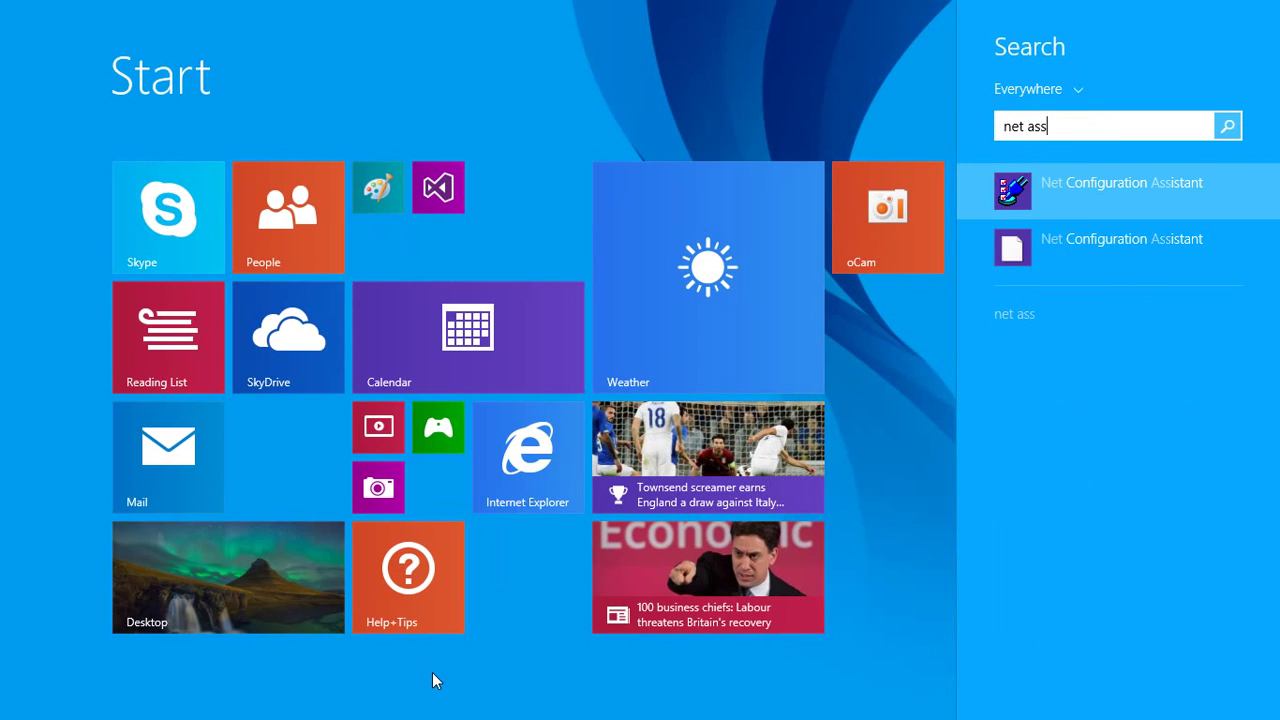
{"action": "key", "text": "Down"}
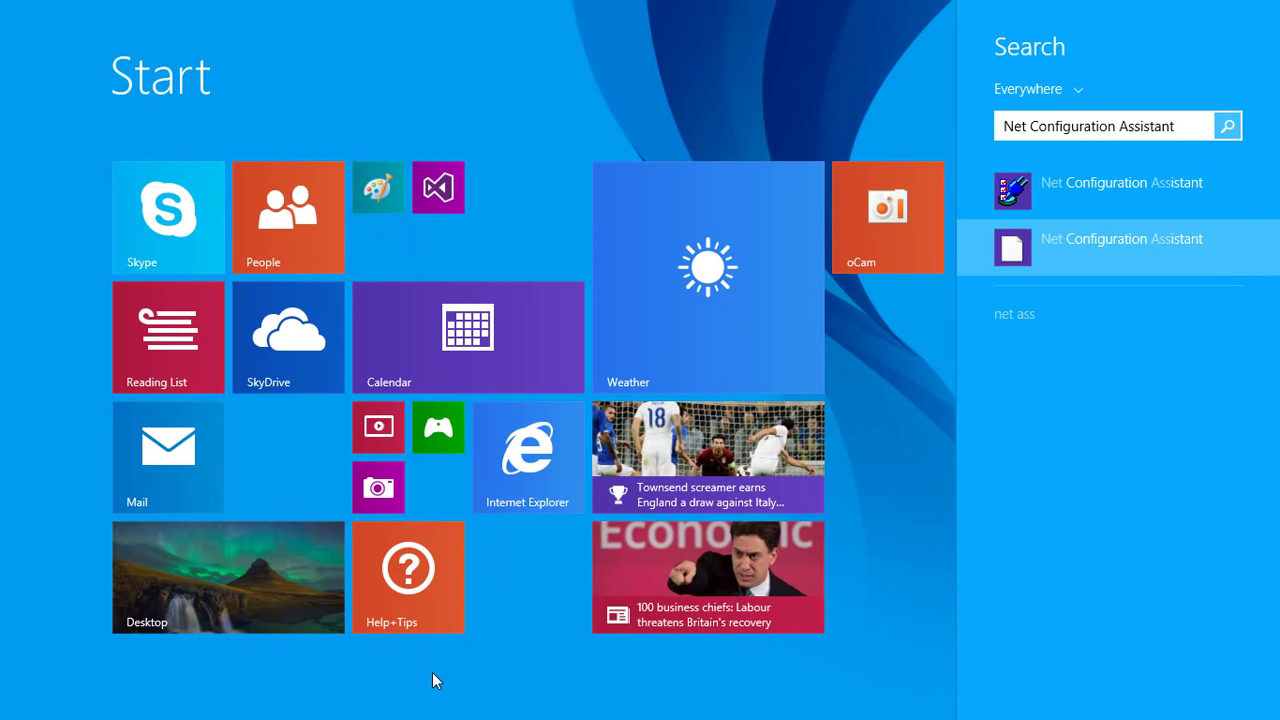
{"action": "key", "text": "Up"}
{"action": "key", "text": "Return"}
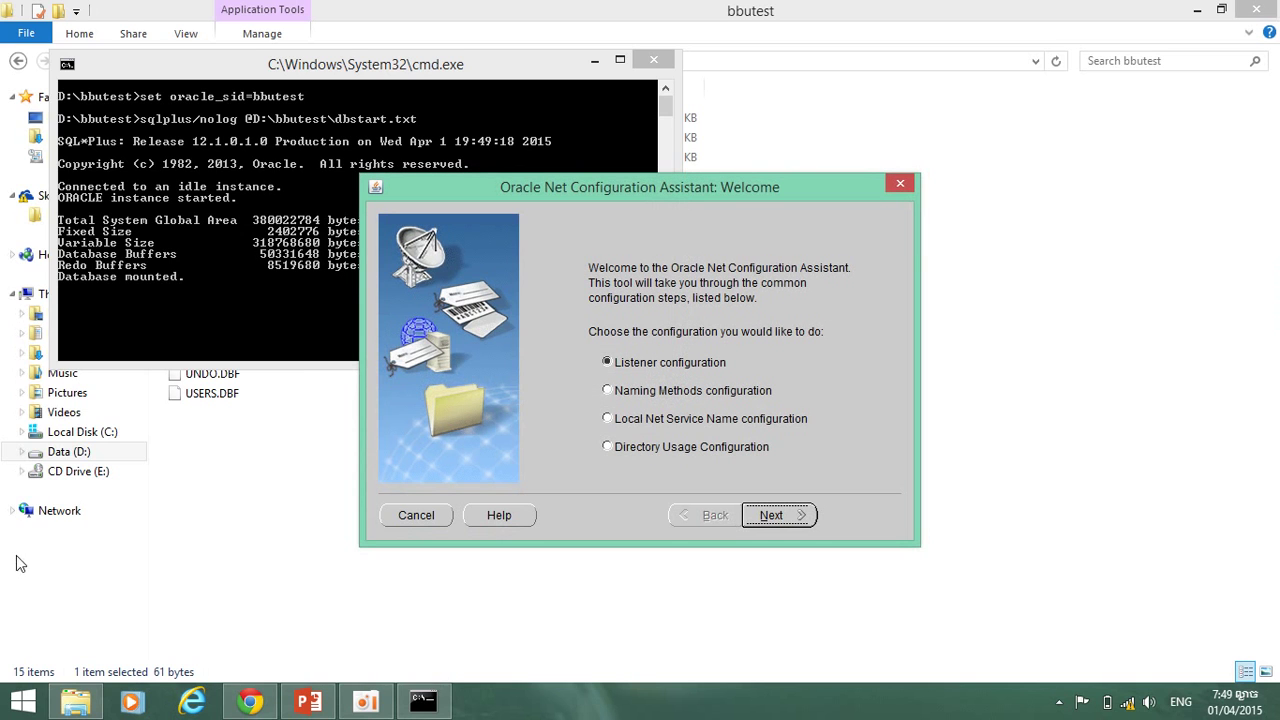
Keep Listener configuration selected on the Welcome page and continue.
{"action": "left_click", "coordinate": [773, 516]}
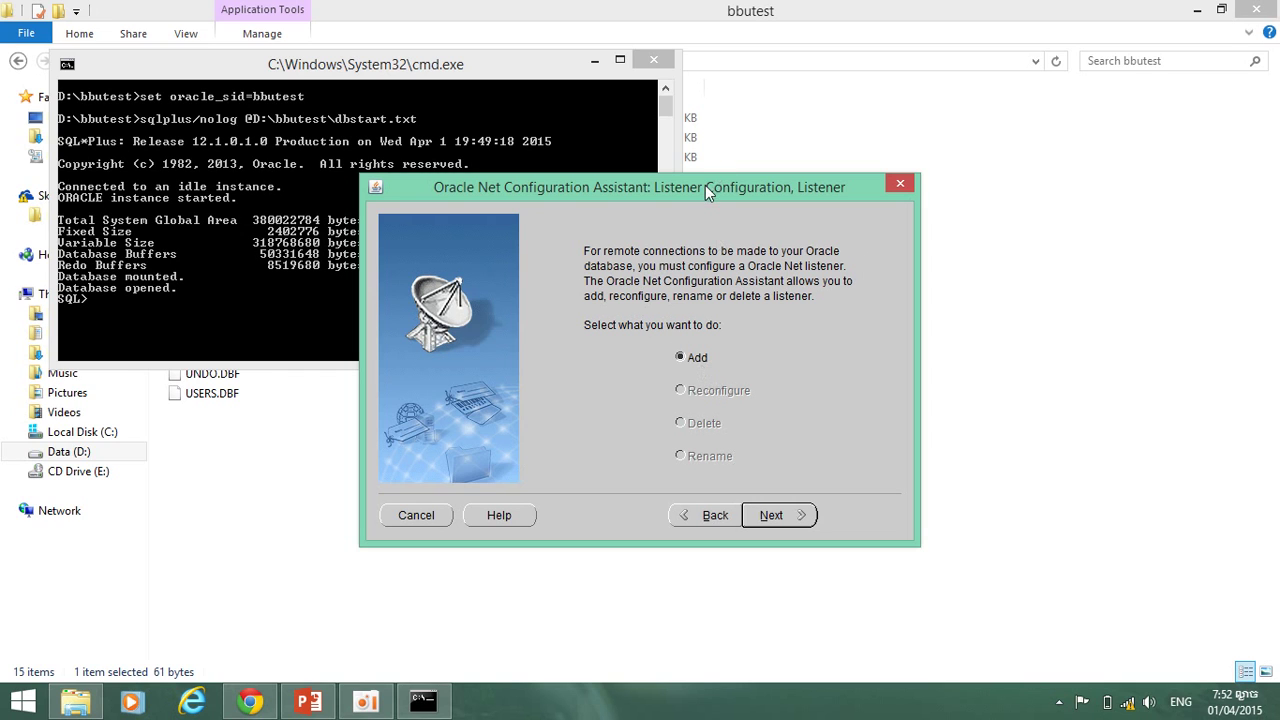
Add a new listener named LISTENER using TCP on standard port 1521.
{"action": "left_click_drag", "start_coordinate": [702, 187], "coordinate": [948, 247]}
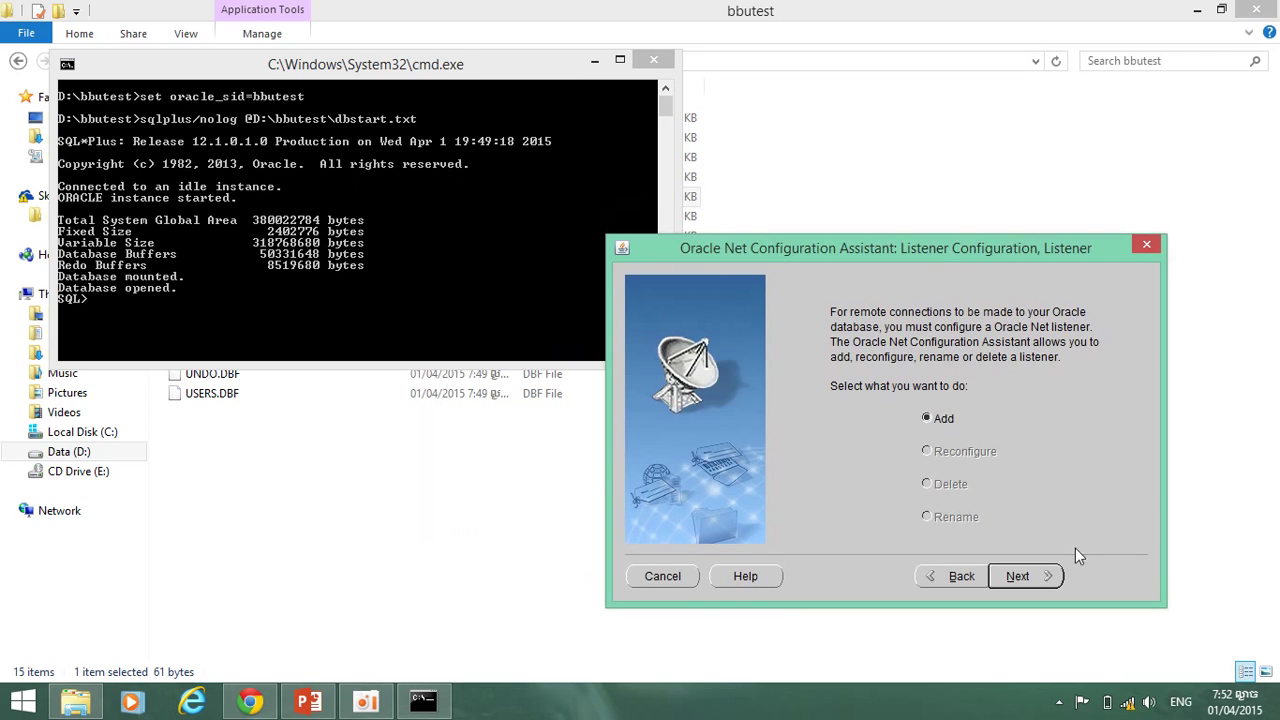
{"action": "left_click", "coordinate": [1018, 576]}
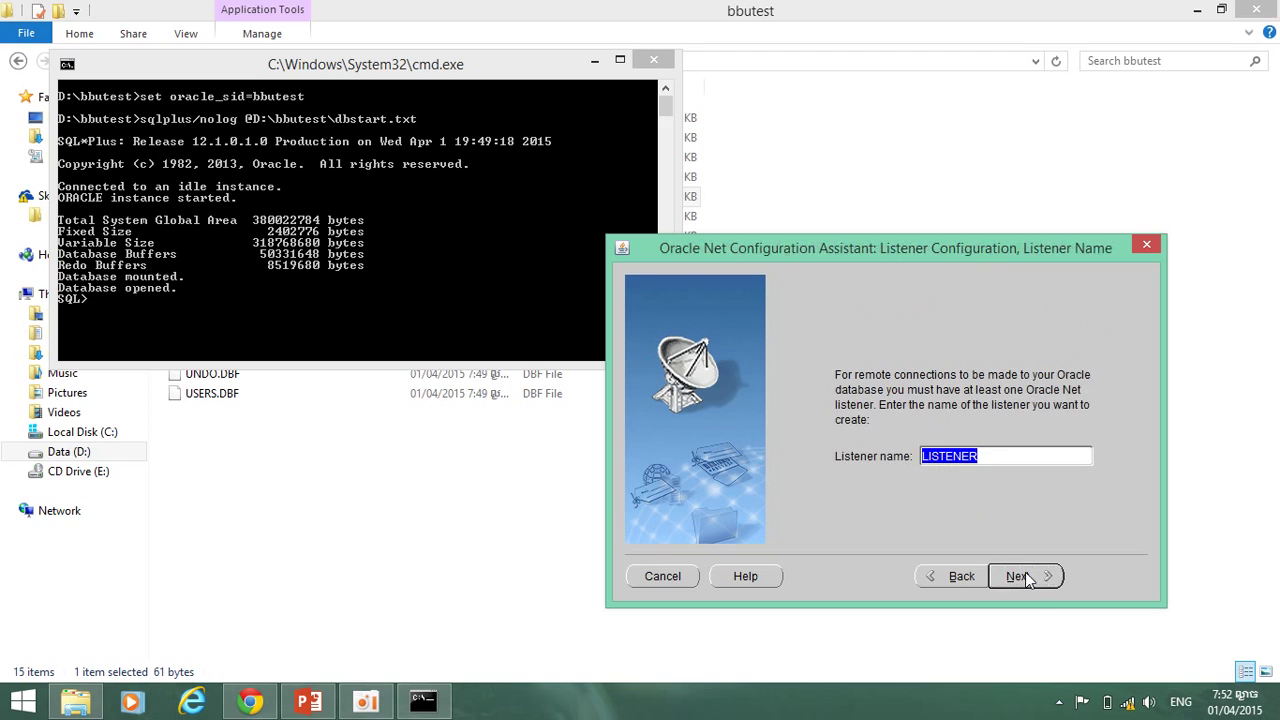
{"action": "left_click", "coordinate": [1032, 577]}
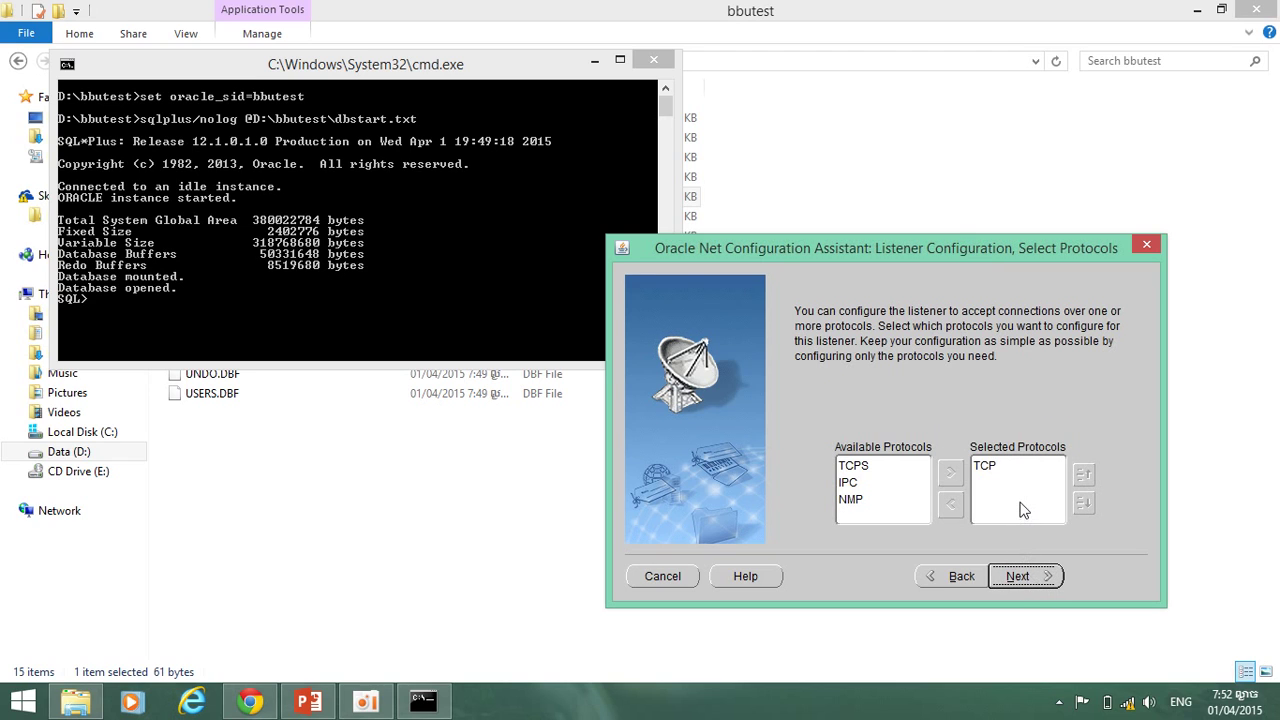
{"action": "left_click", "coordinate": [1025, 579]}
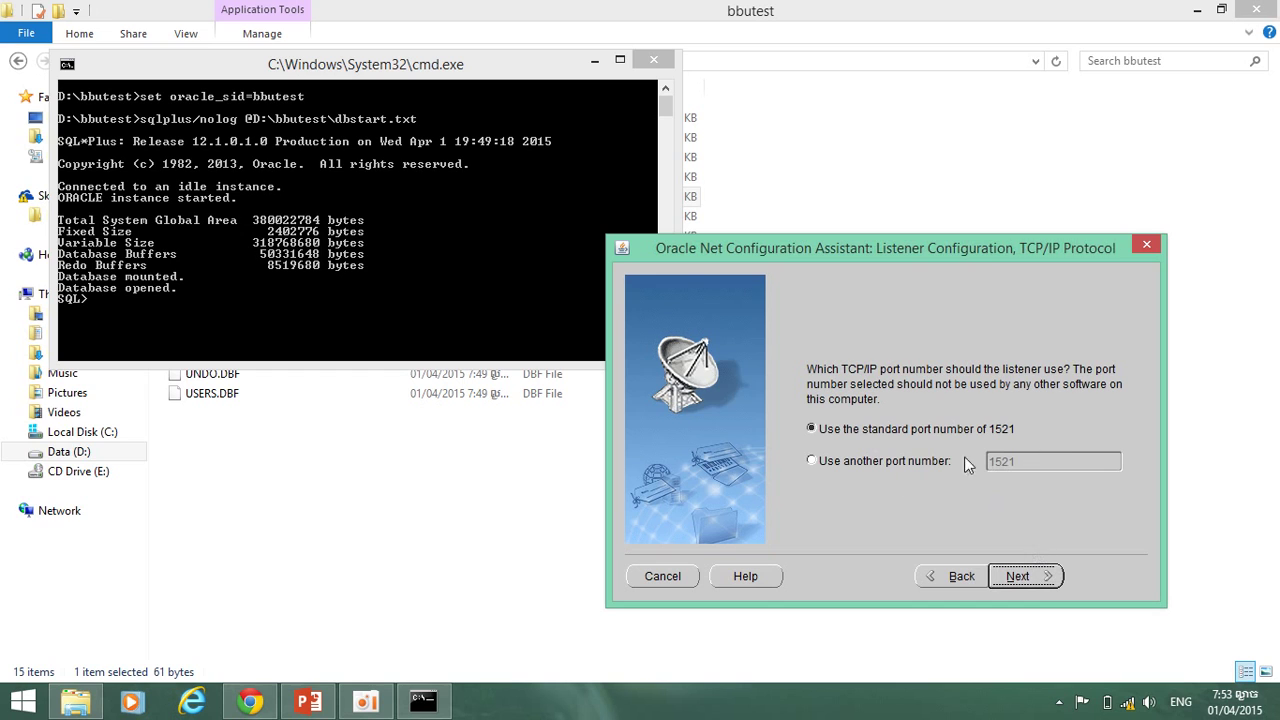
{"action": "left_click", "coordinate": [1017, 576]}
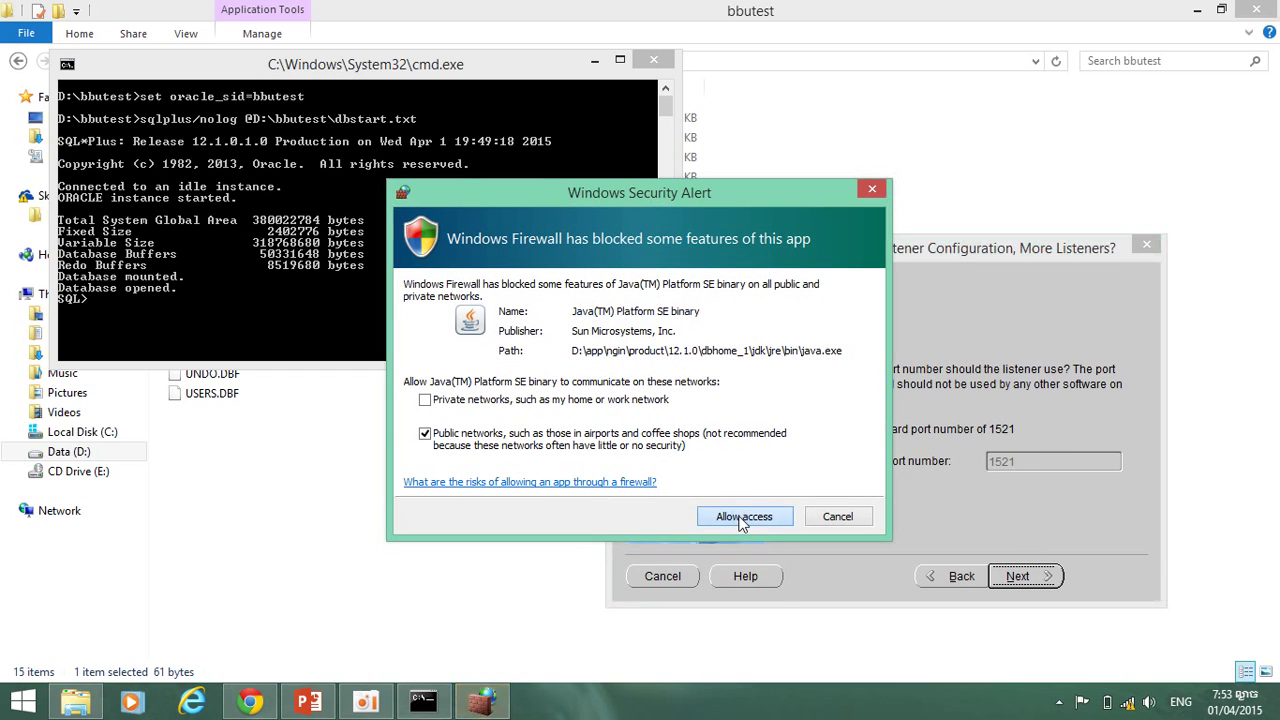
Allow Java through Windows Firewall and finish the listener setup.
{"action": "left_click", "coordinate": [742, 524]}
{"action": "left_click", "coordinate": [744, 518]}
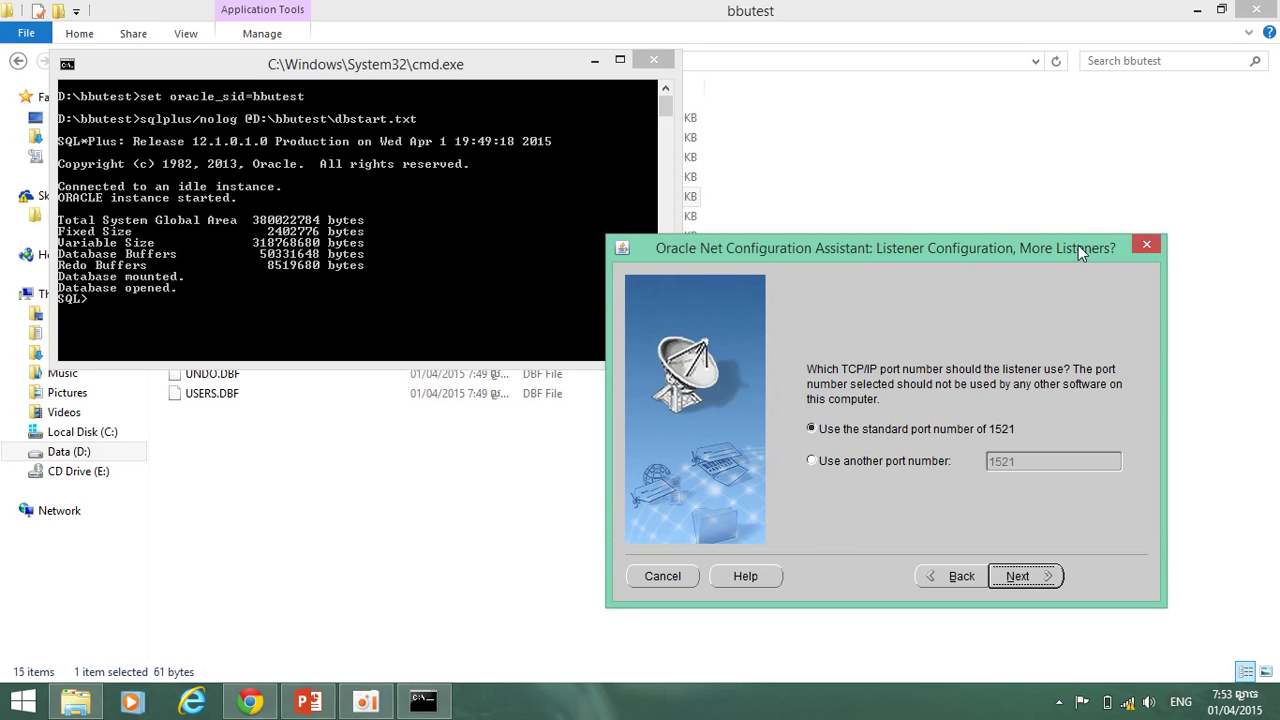
{"action": "key", "text": "Return"}
{"action": "key", "text": "Return"}
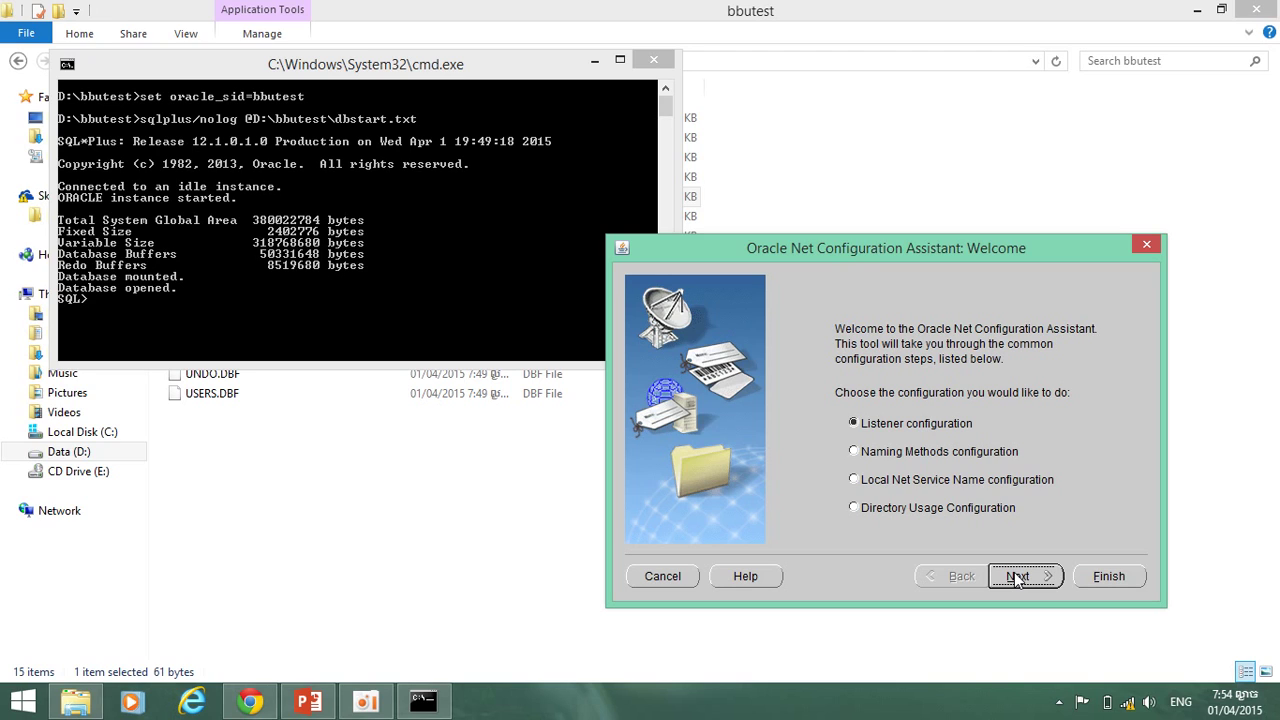
{"action": "left_click", "coordinate": [1016, 577]}
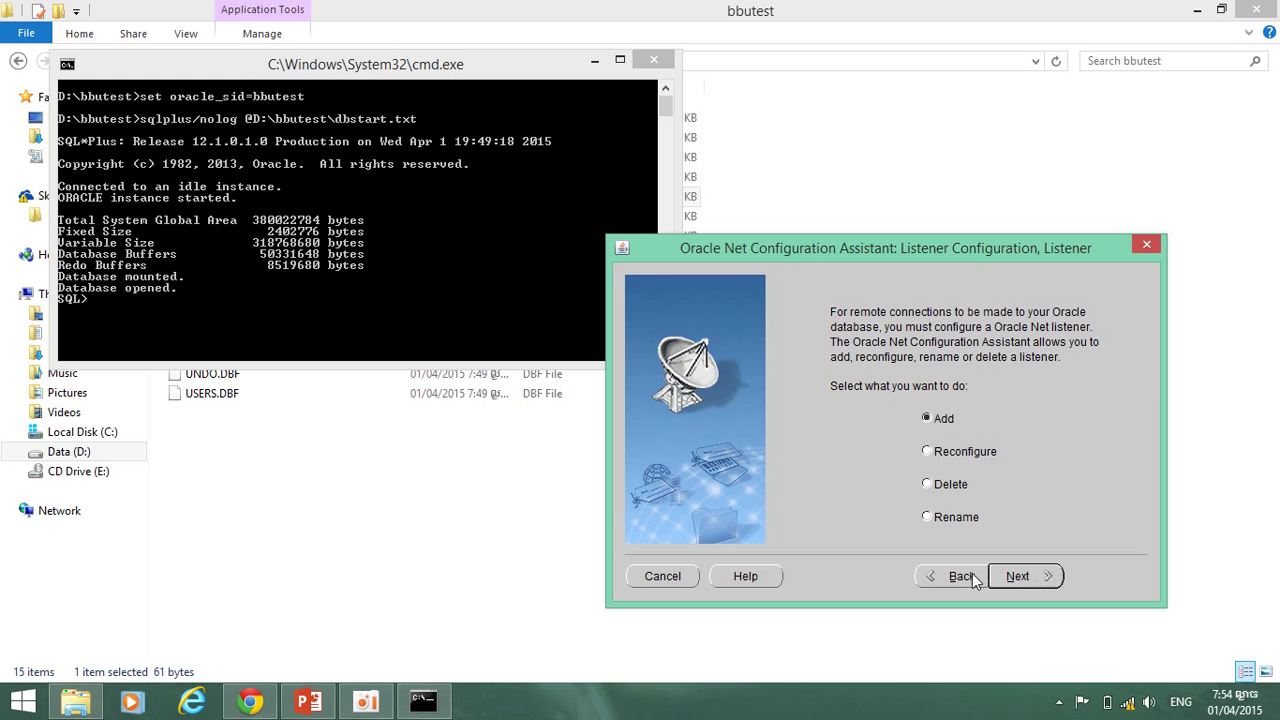
{"action": "left_click", "coordinate": [975, 580]}
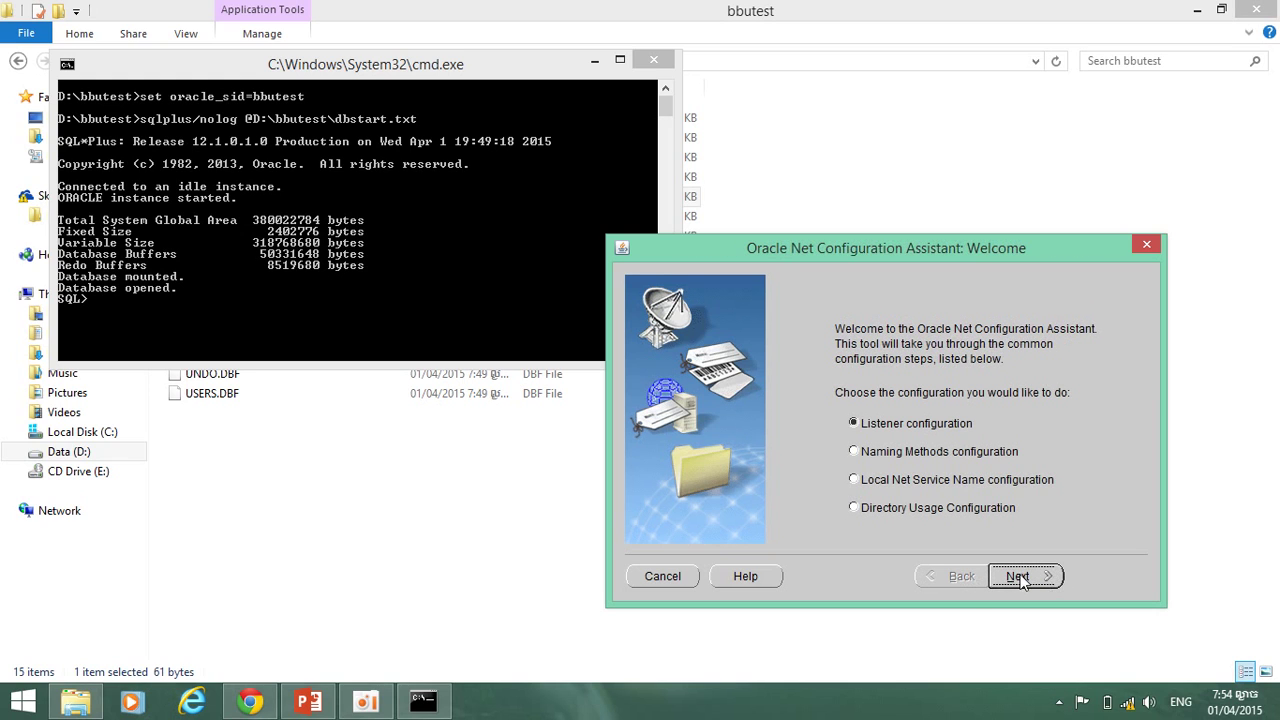
{"action": "left_click", "coordinate": [1019, 578]}
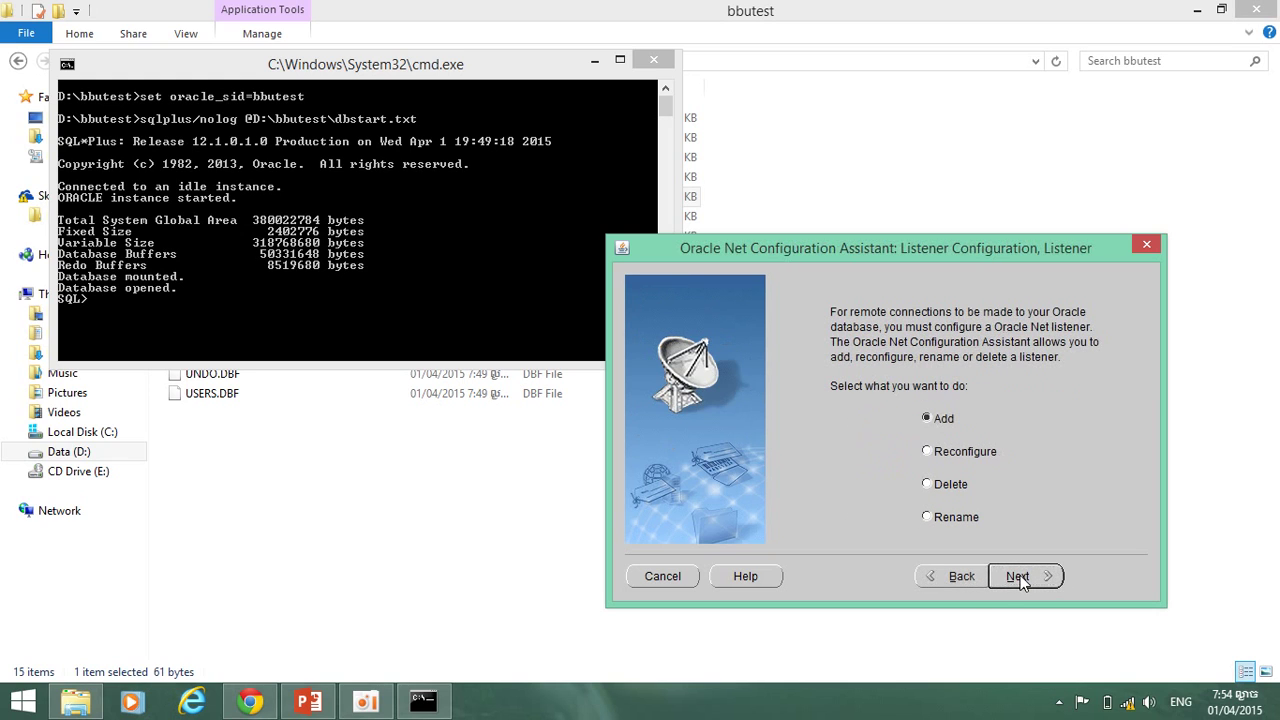
{"action": "left_click", "coordinate": [950, 578]}
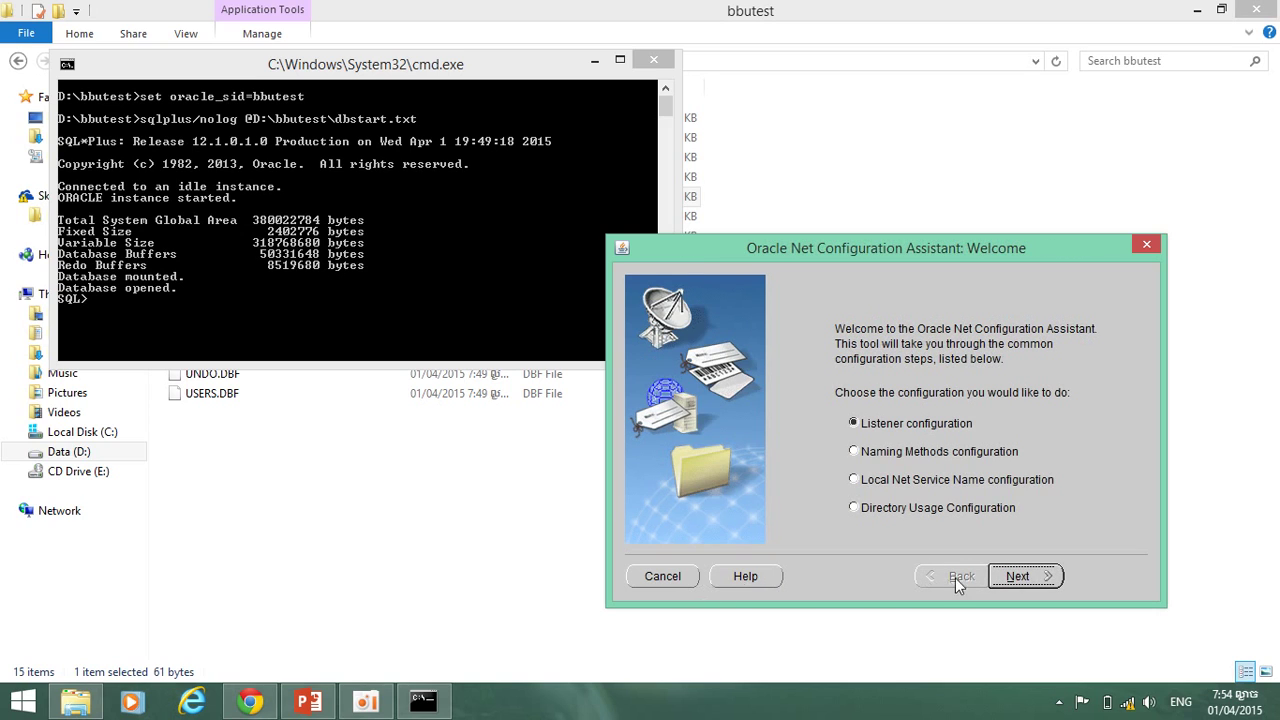
{"action": "left_click", "coordinate": [1006, 588]}
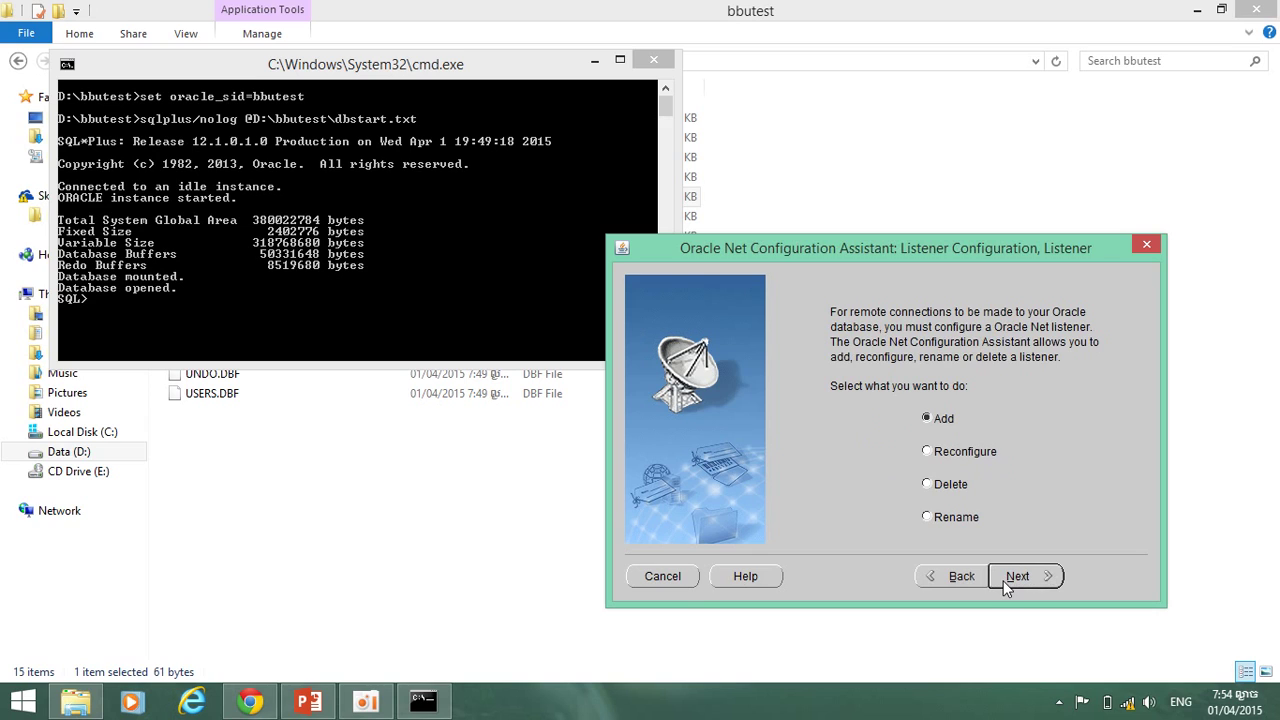
{"action": "left_click", "coordinate": [1006, 588]}
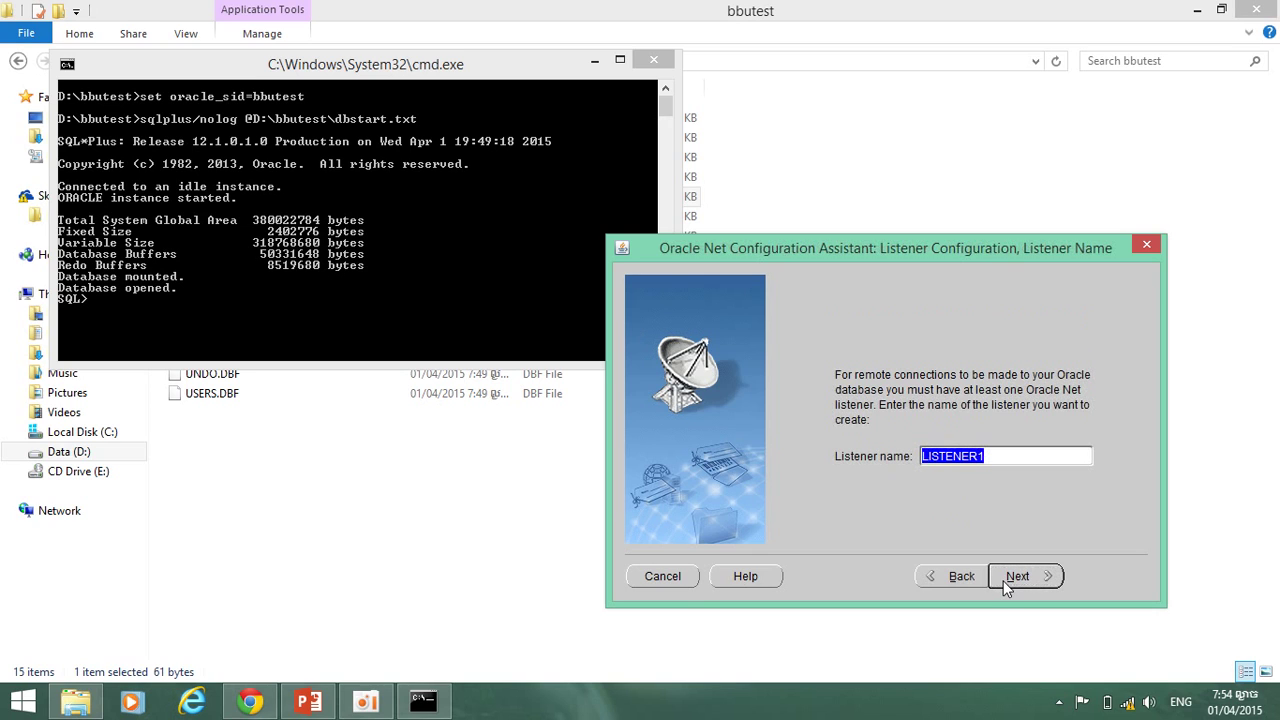
{"action": "left_click", "coordinate": [953, 577]}
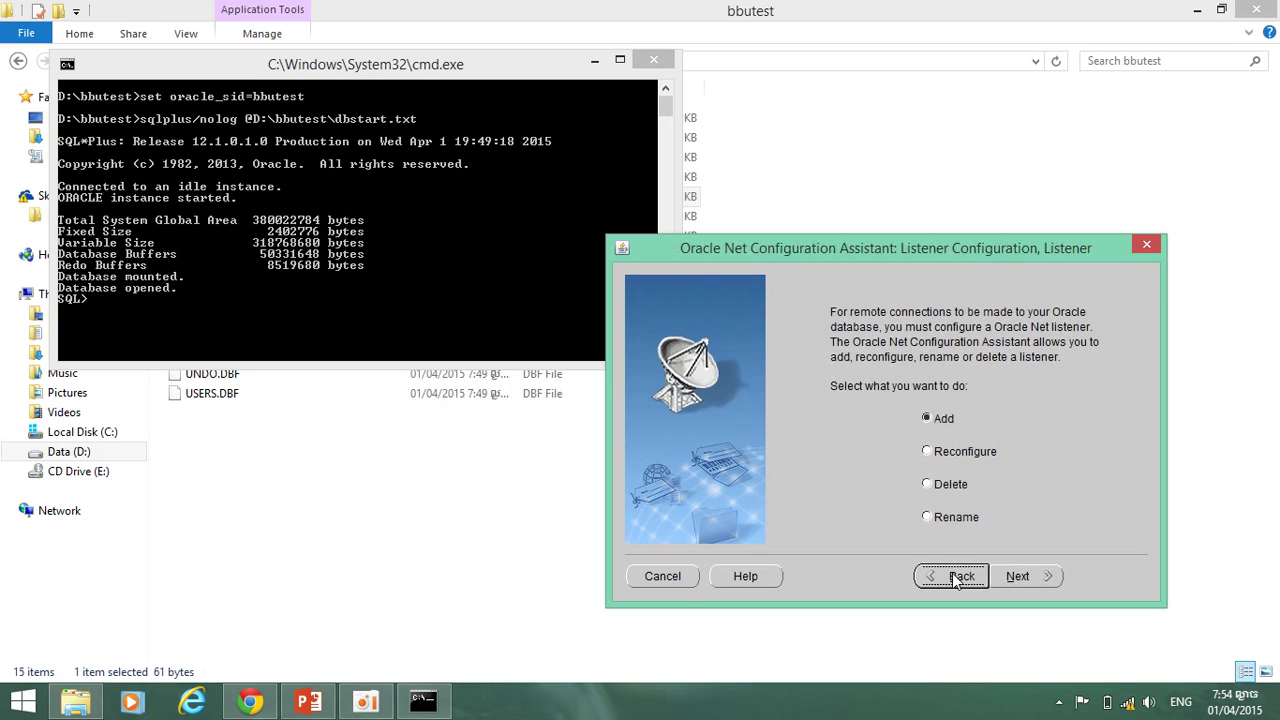
{"action": "left_click", "coordinate": [955, 577]}
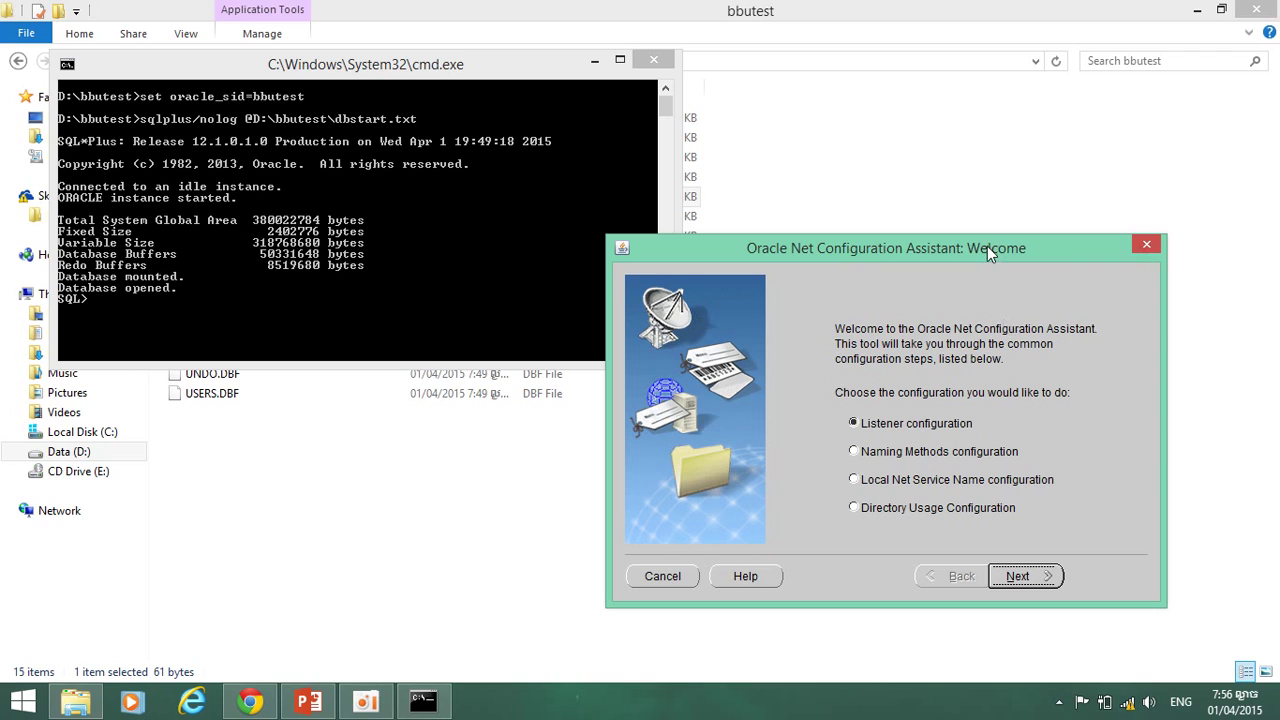
Delete the listener LISTENER, confirming it be stopped and removed.
{"action": "left_click_drag", "start_coordinate": [987, 246], "coordinate": [904, 274]}
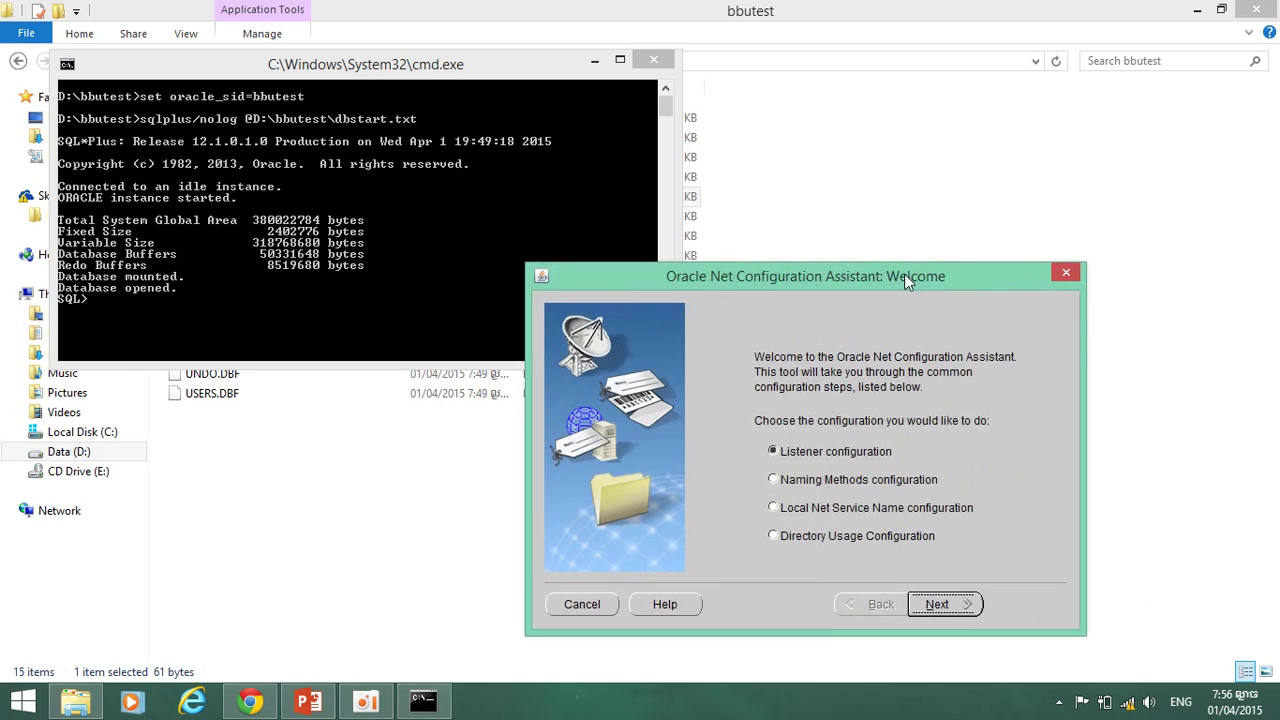
{"action": "left_click", "coordinate": [933, 605]}
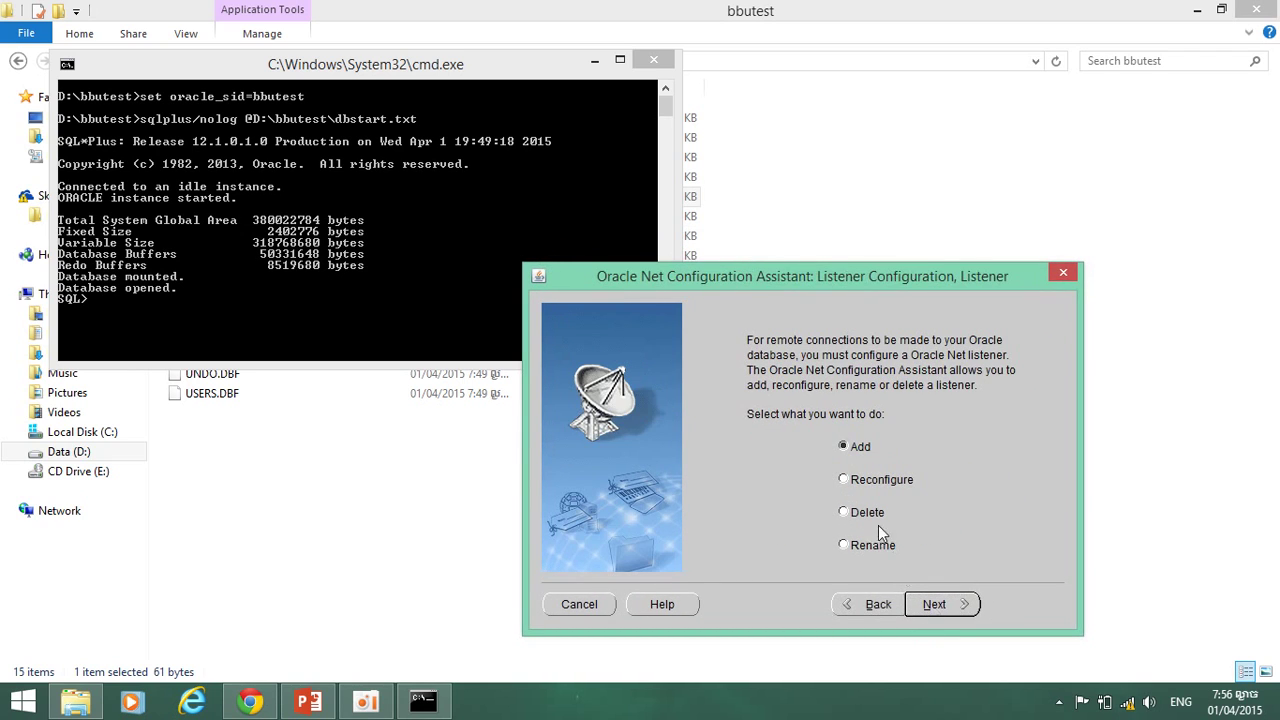
{"action": "left_click", "coordinate": [937, 605]}
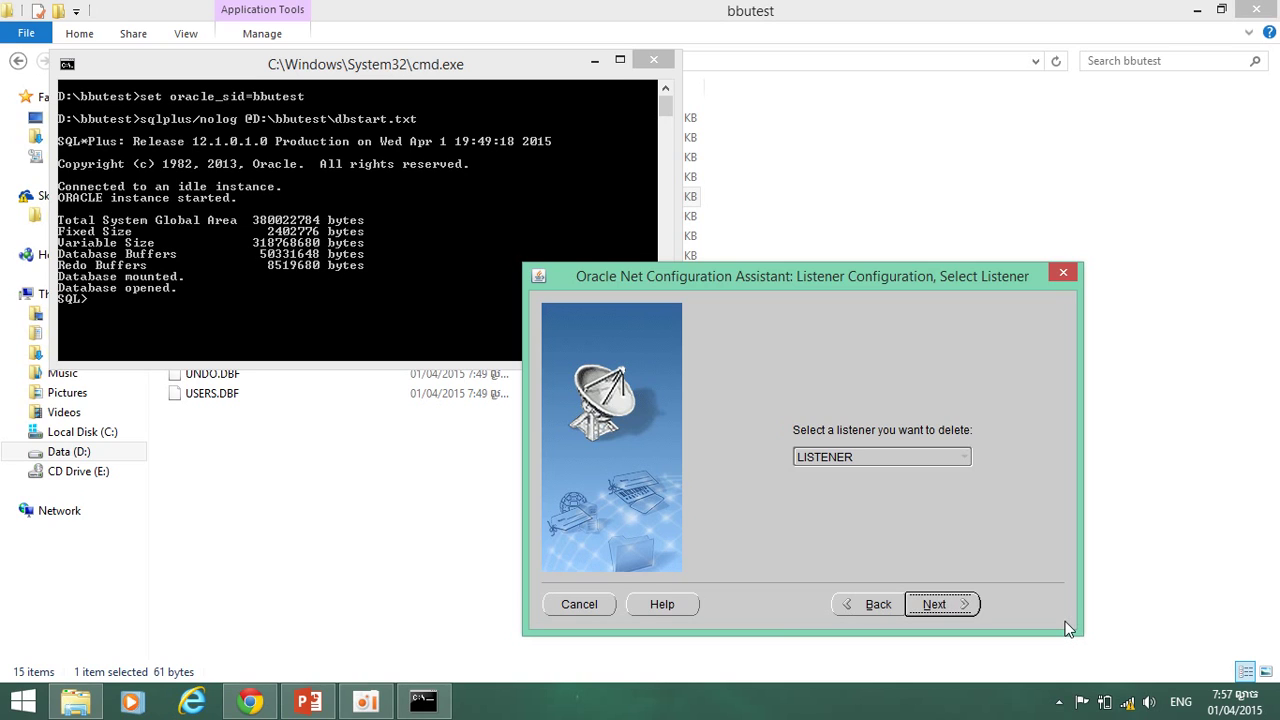
{"action": "key", "text": "Return"}
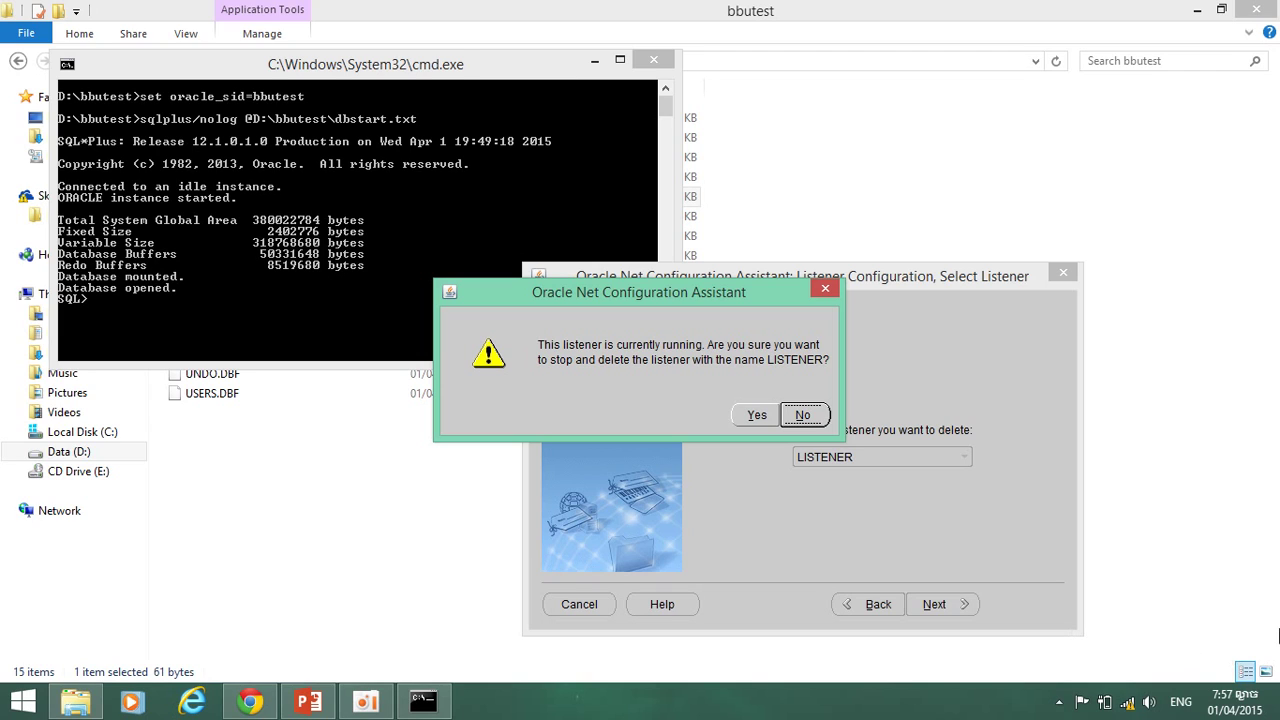
{"action": "left_click", "coordinate": [753, 417]}
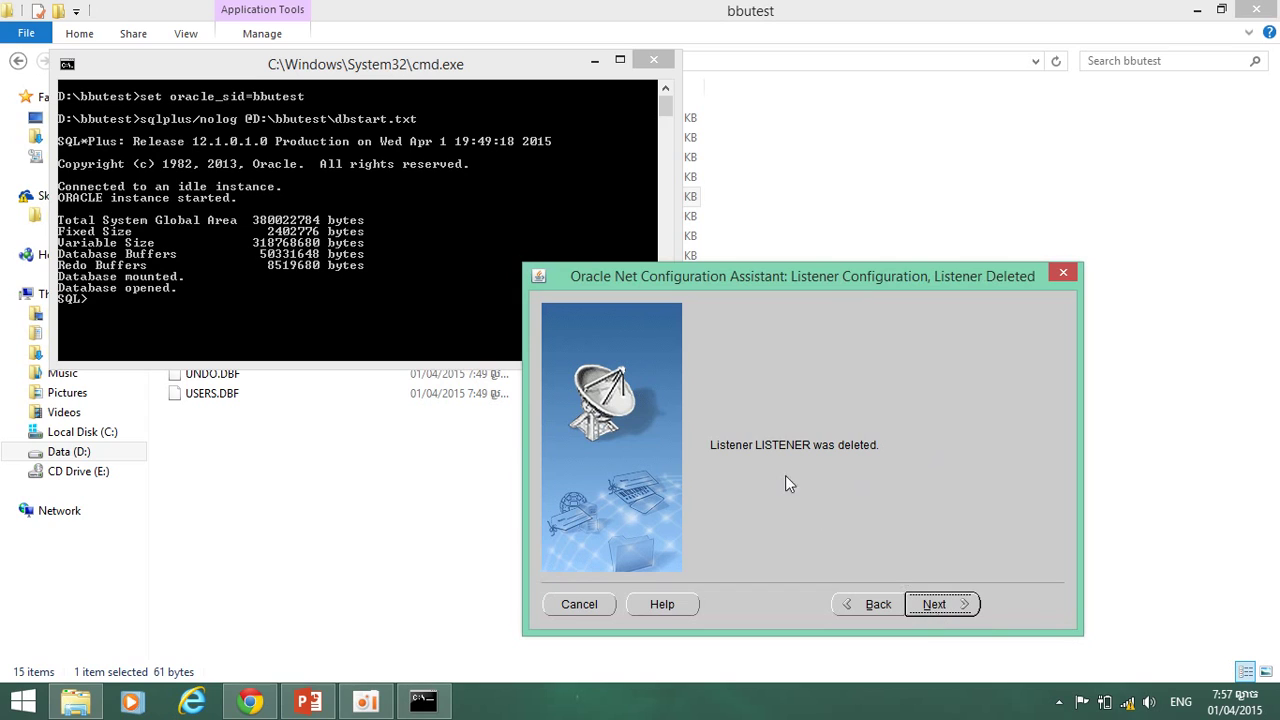
{"action": "left_click", "coordinate": [932, 606]}
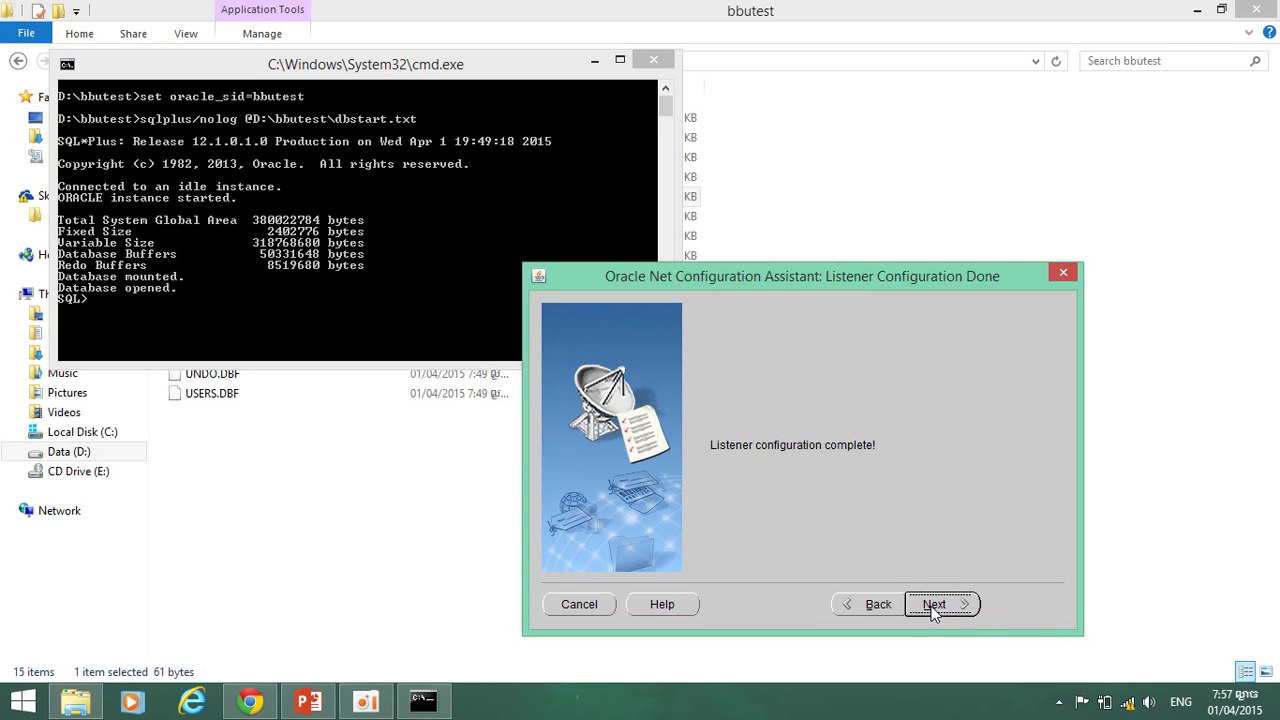
Add a new listener named LISTENER1 using TCP on standard port 1521.
{"action": "left_click", "coordinate": [932, 608]}
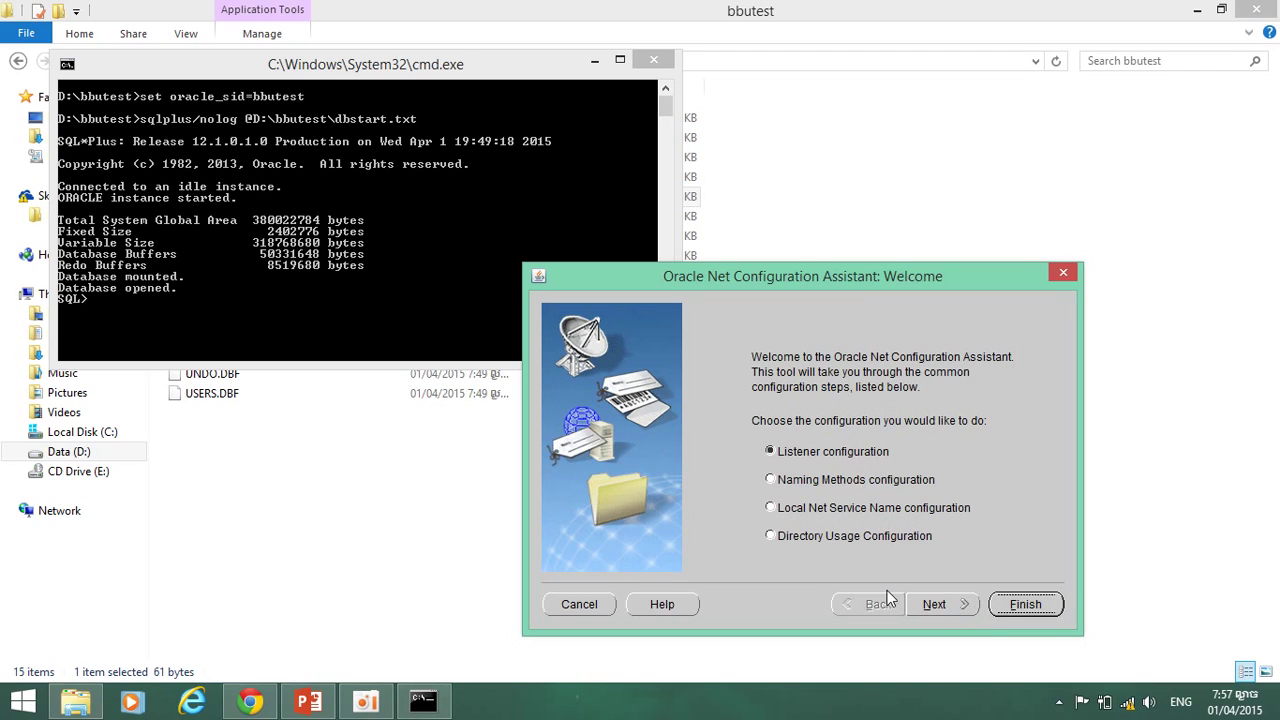
{"action": "left_click", "coordinate": [943, 605]}
{"action": "left_click", "coordinate": [943, 604]}
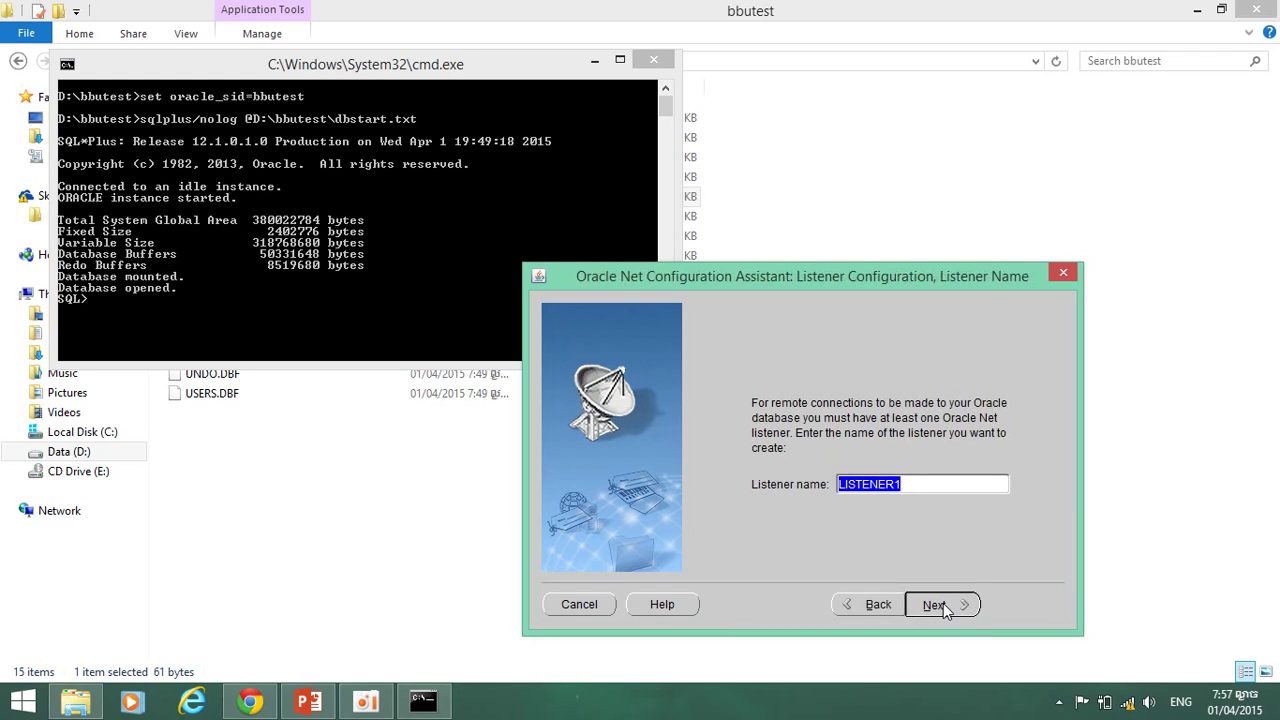
{"action": "left_click", "coordinate": [943, 604]}
{"action": "left_click", "coordinate": [943, 603]}
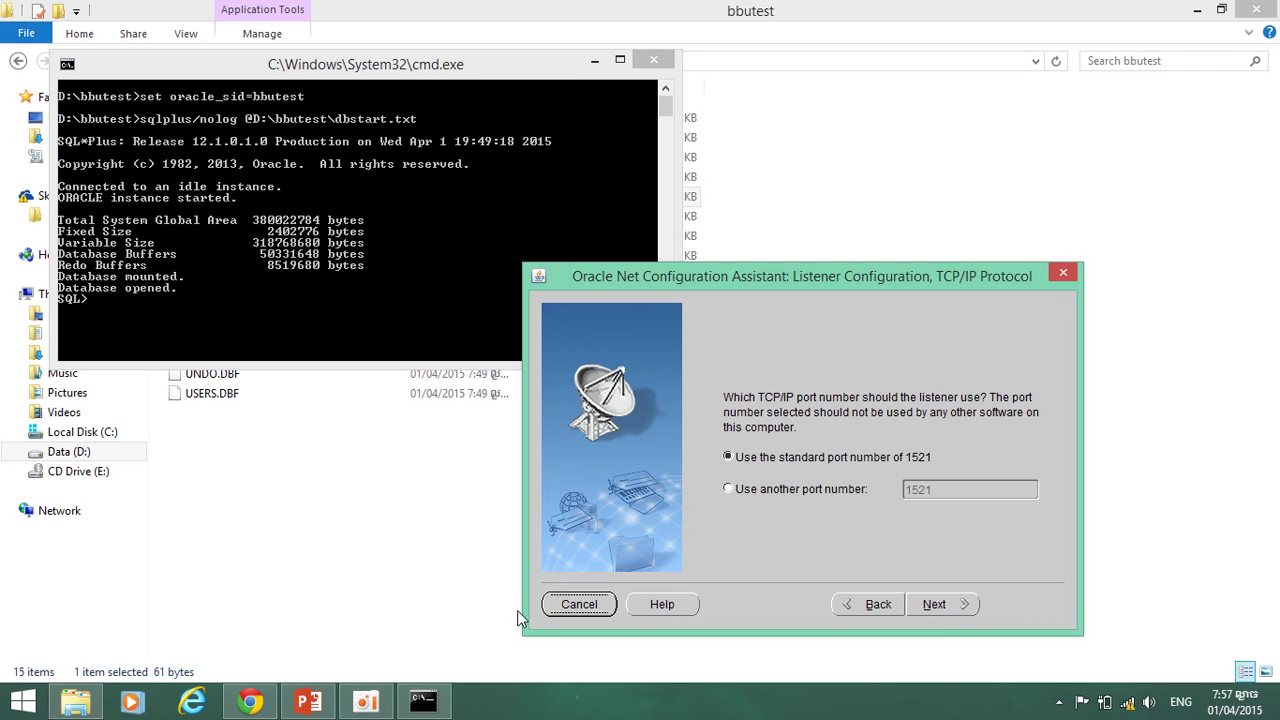
{"action": "key", "text": "alt+n"}
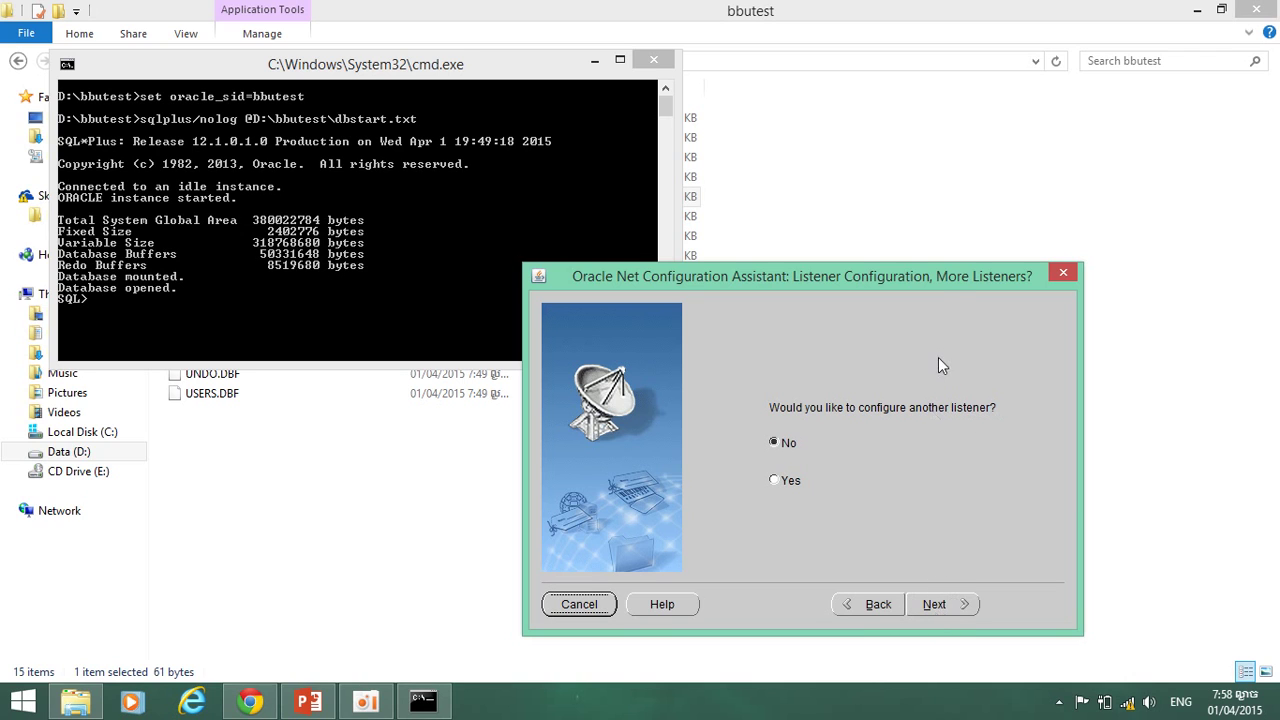
Decline configuring more listeners, complete the LISTENER1 setup and exit the assistant.
{"action": "left_click_drag", "start_coordinate": [933, 276], "coordinate": [867, 182]}
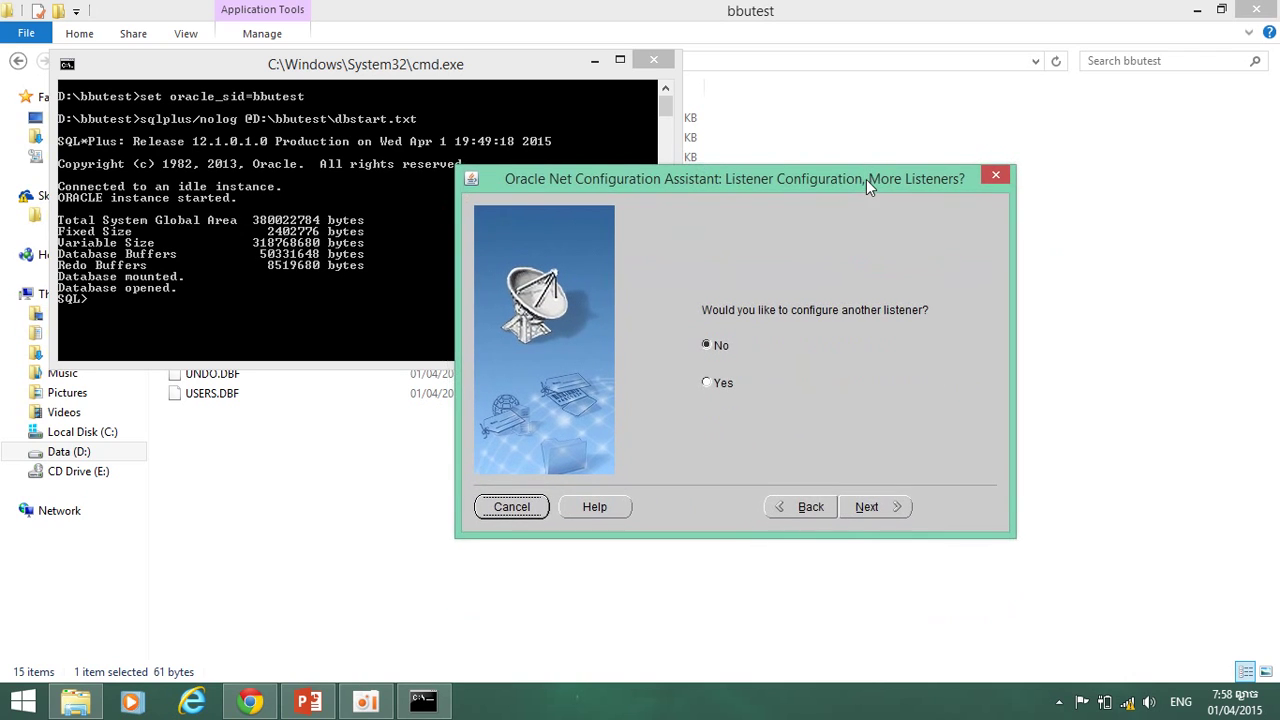
{"action": "left_click", "coordinate": [878, 505]}
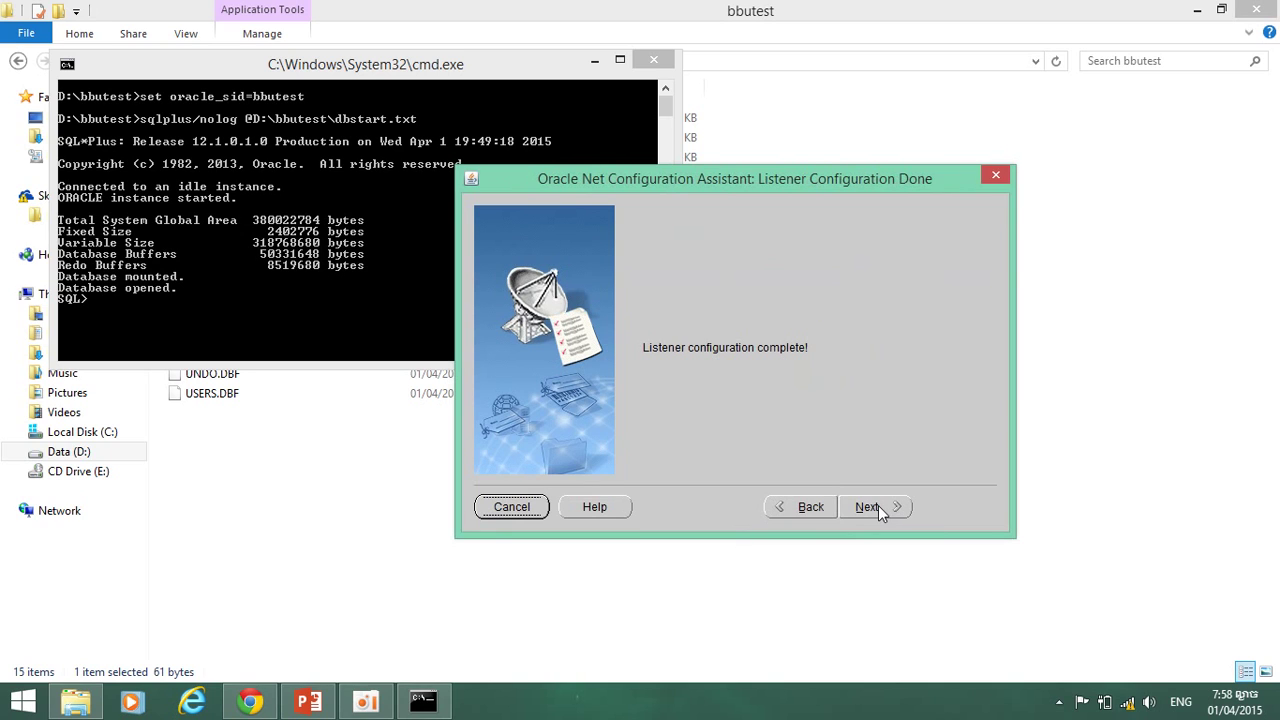
{"action": "left_click", "coordinate": [878, 505]}
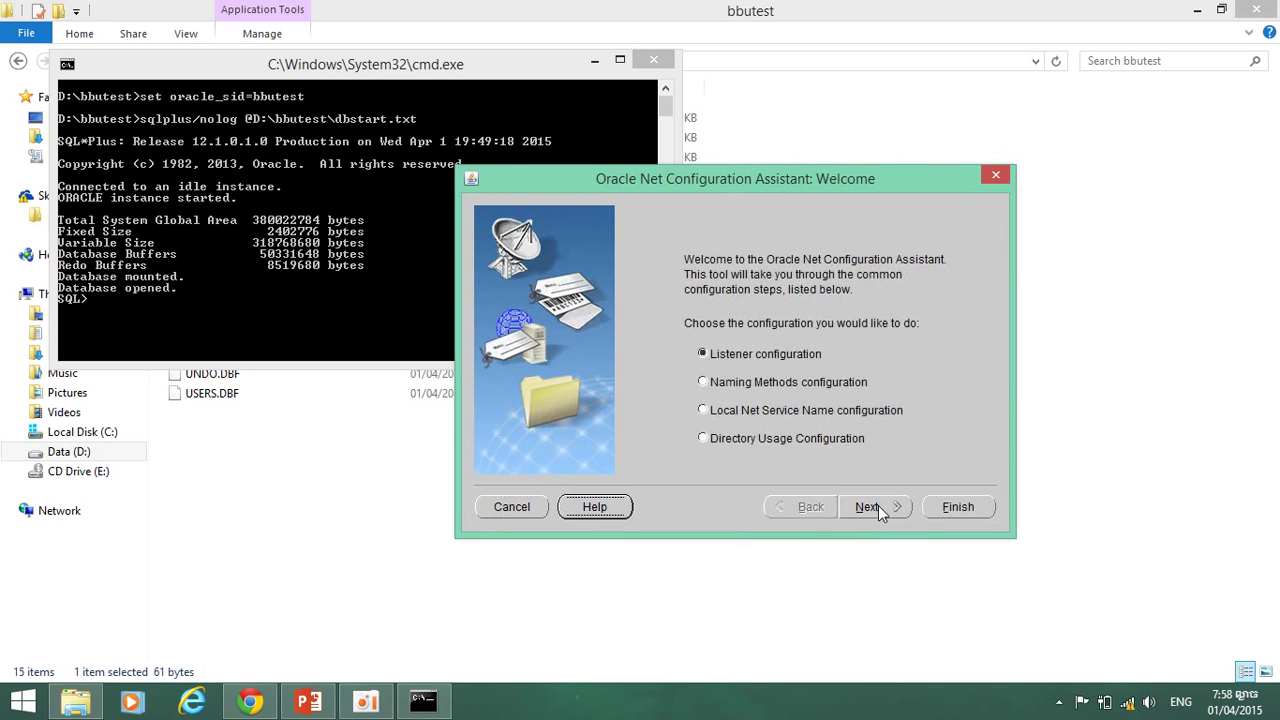
{"action": "left_click", "coordinate": [957, 507]}
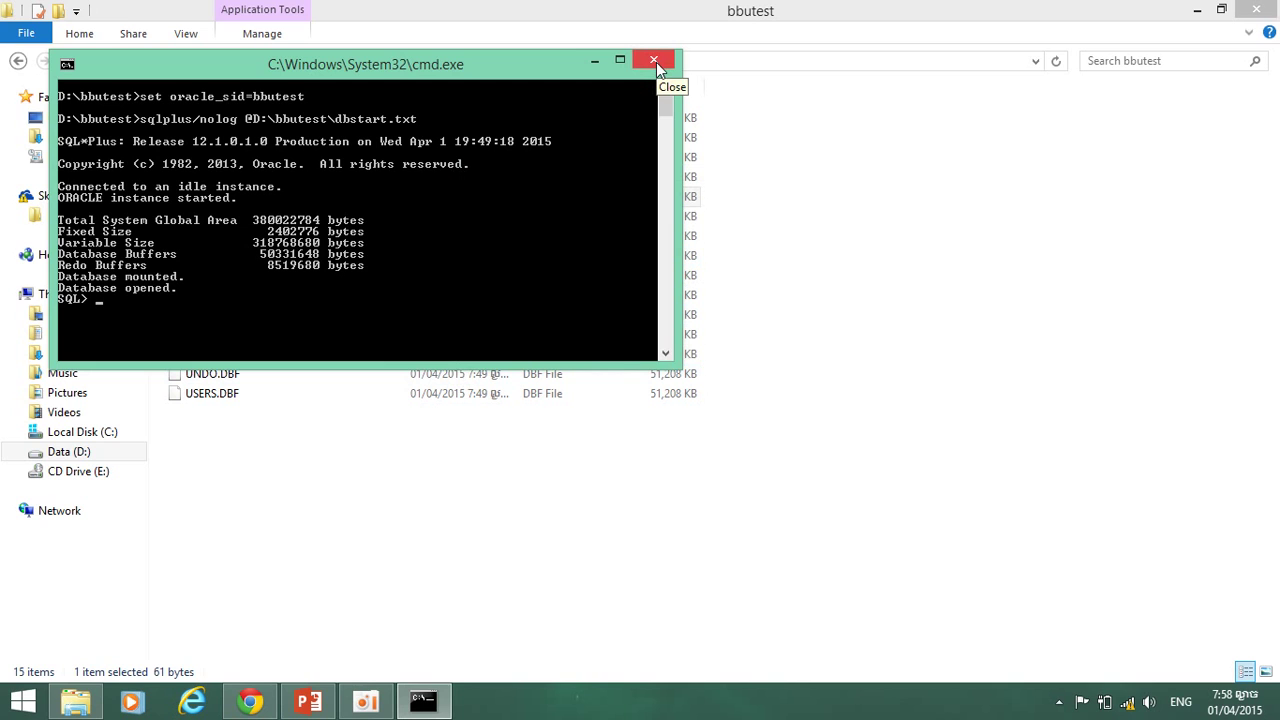
Search 'net ma' on the Start screen and launch Oracle Net Manager from the results.
{"action": "key", "text": "super"}
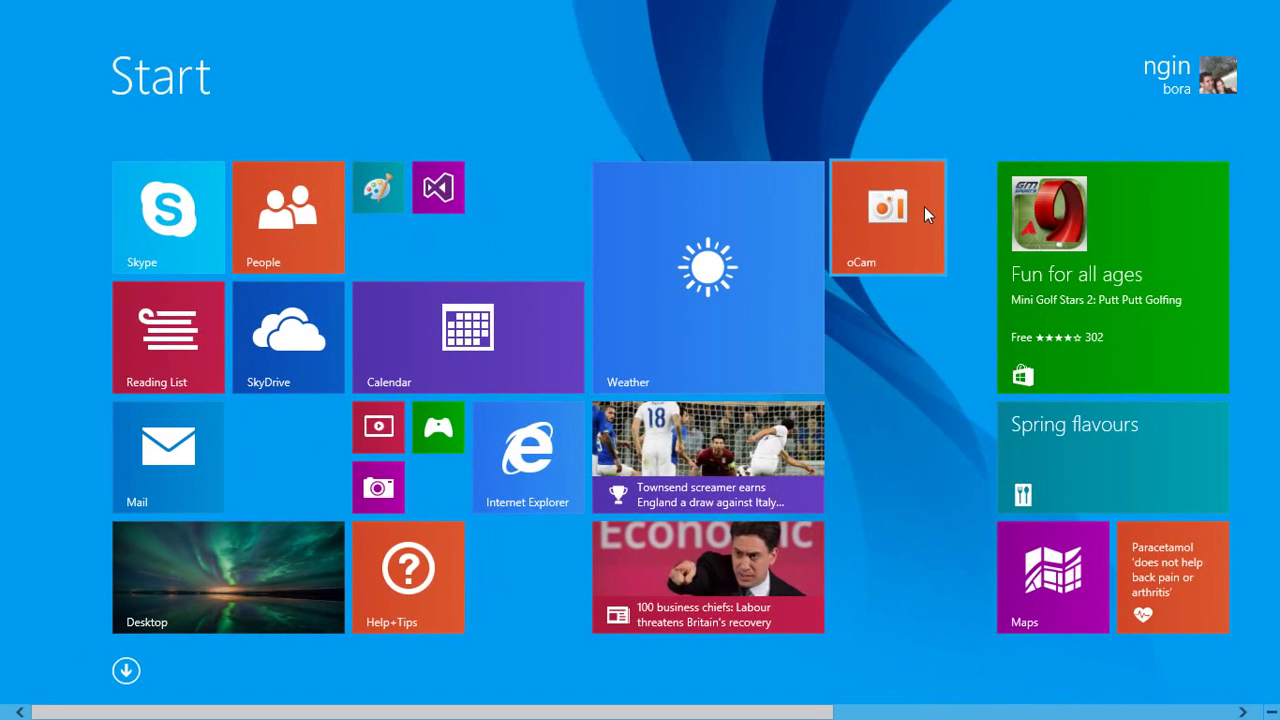
{"action": "type", "text": "net"}
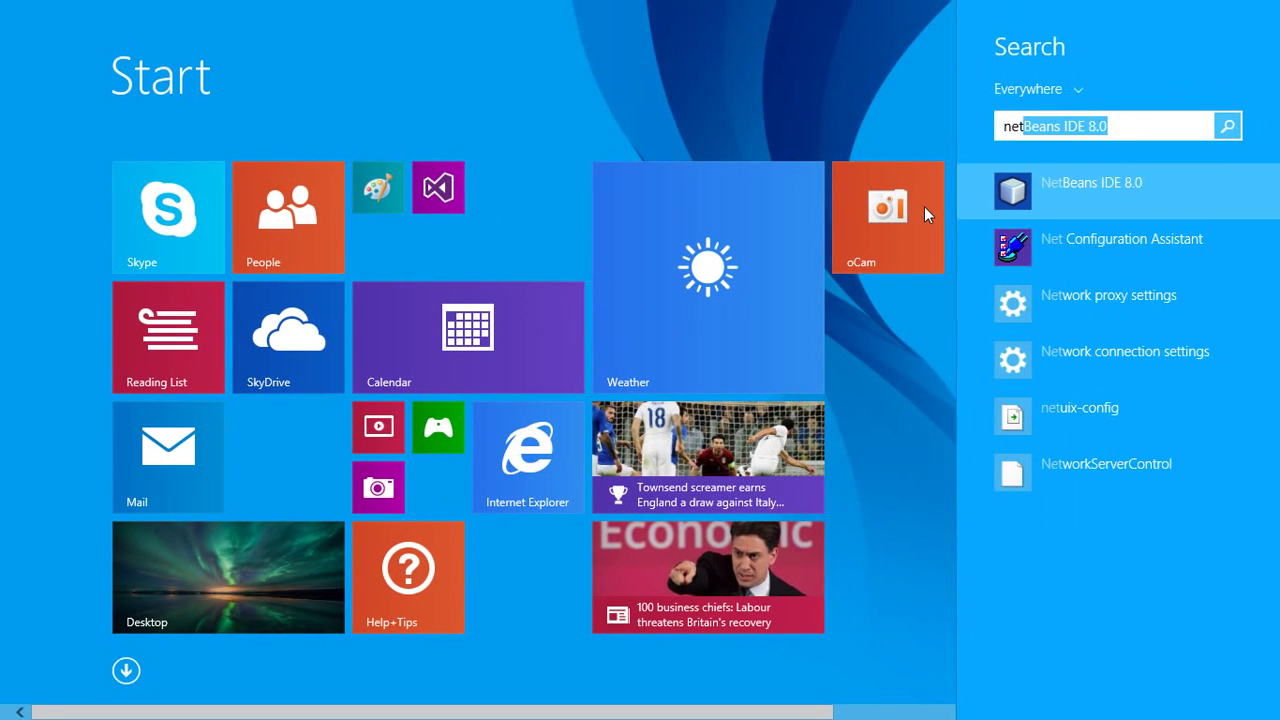
{"action": "type", "text": " ma"}
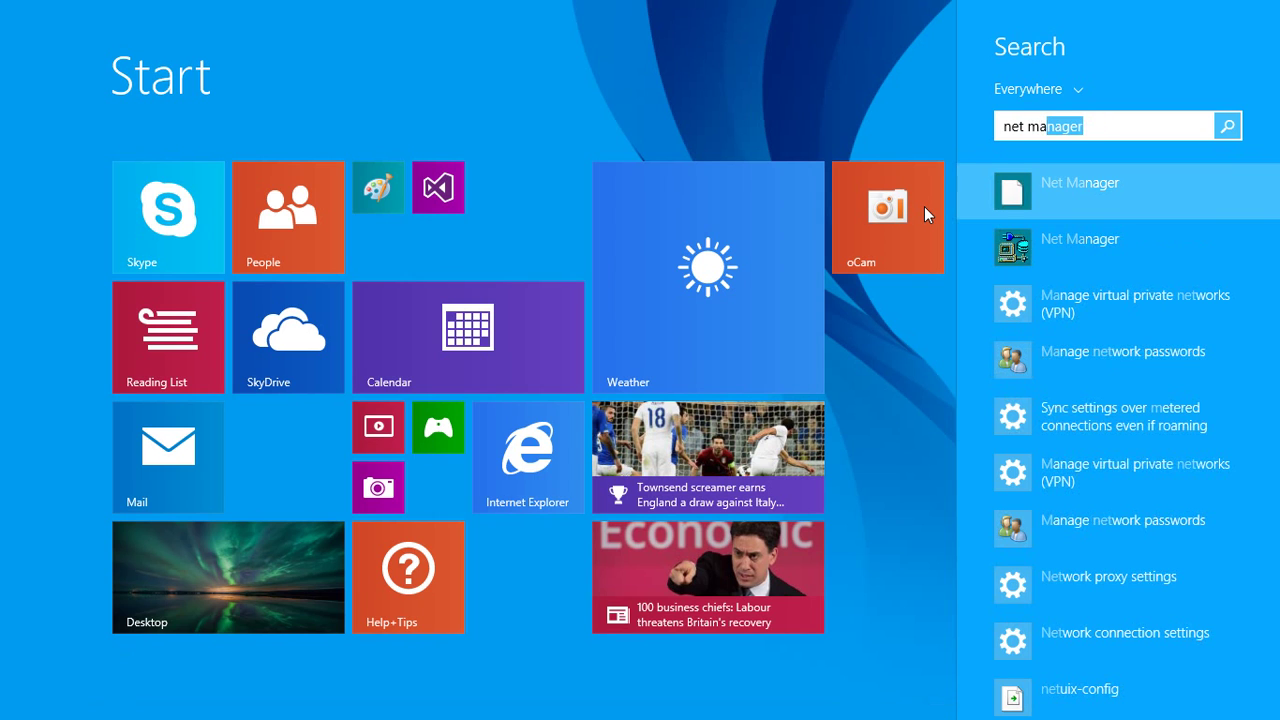
{"action": "key", "text": "Down"}
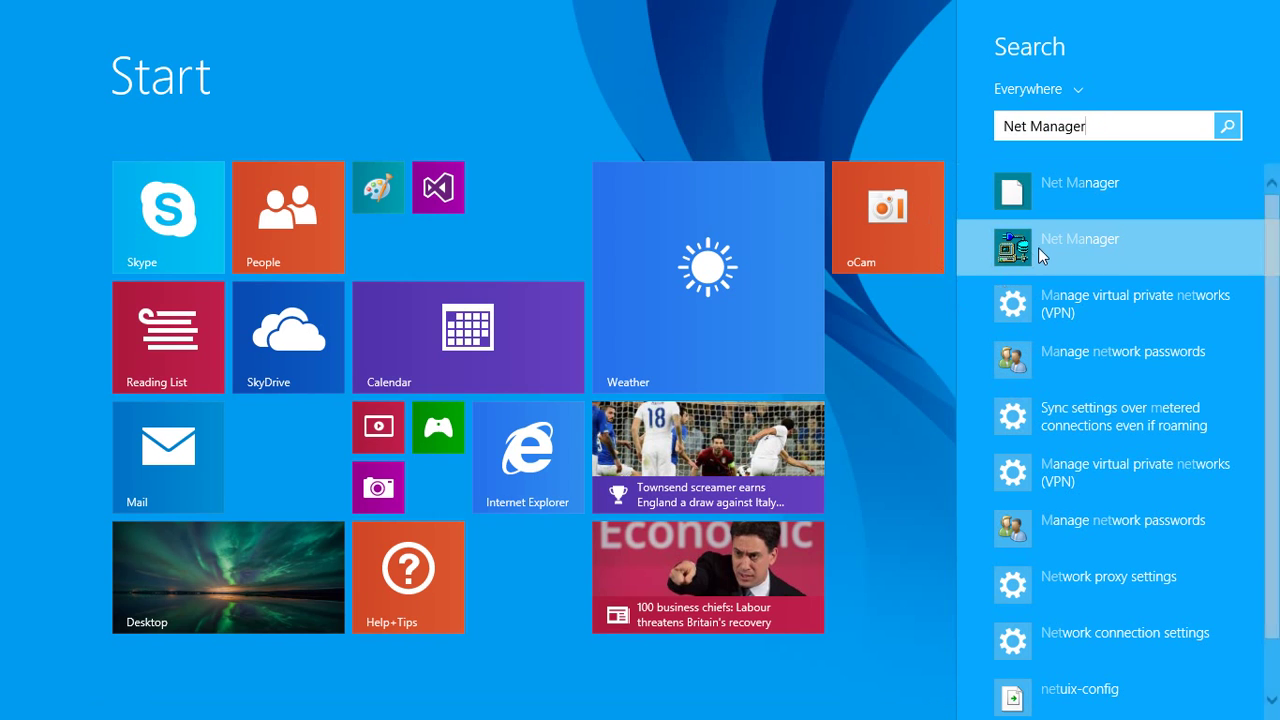
{"action": "left_click", "coordinate": [1039, 246]}
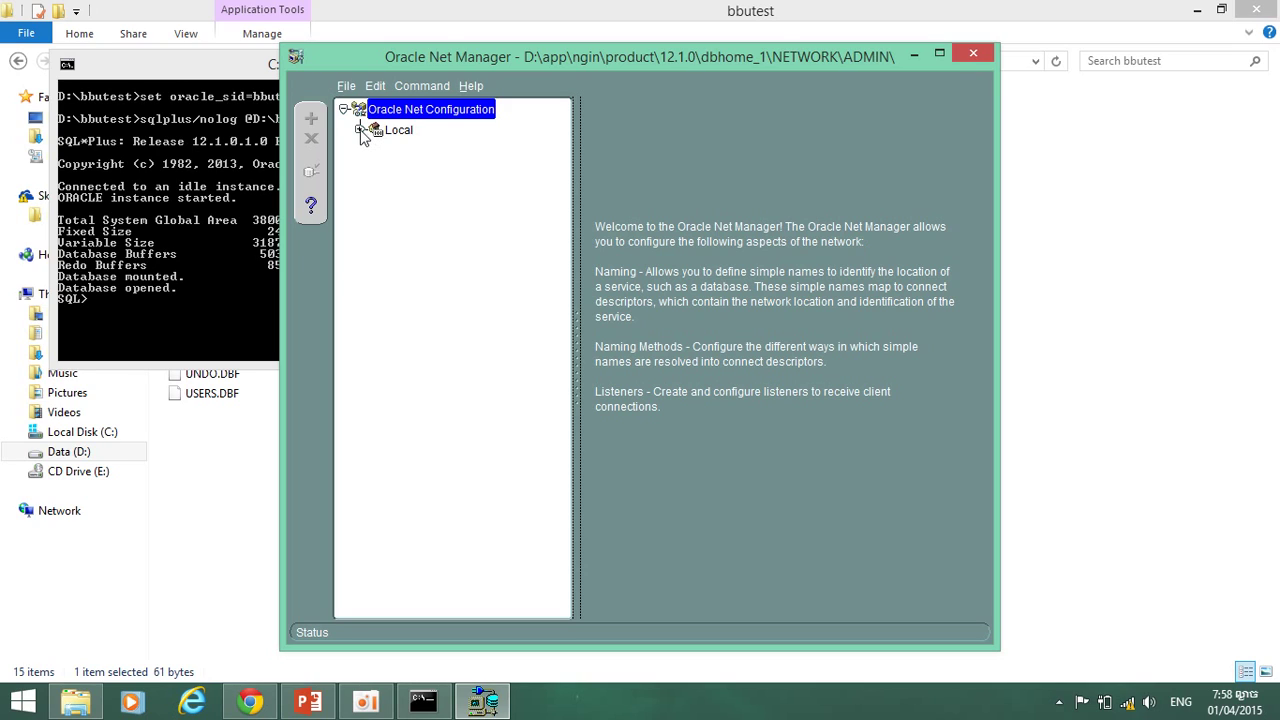
Expand Local, Service Naming and Listeners to reveal oraclr_connection_data and LISTENER1.
{"action": "left_click", "coordinate": [360, 130]}
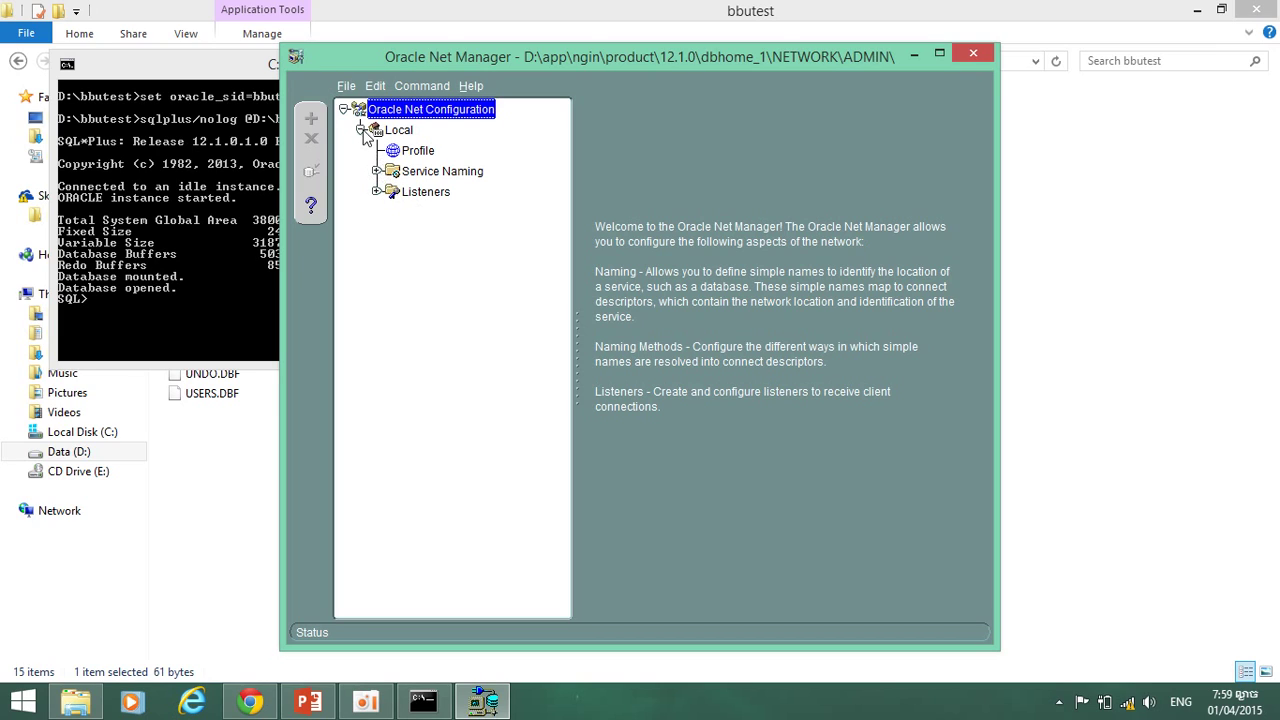
{"action": "left_click", "coordinate": [361, 130]}
{"action": "left_click", "coordinate": [360, 130]}
{"action": "left_click", "coordinate": [431, 195]}
{"action": "left_click", "coordinate": [435, 176]}
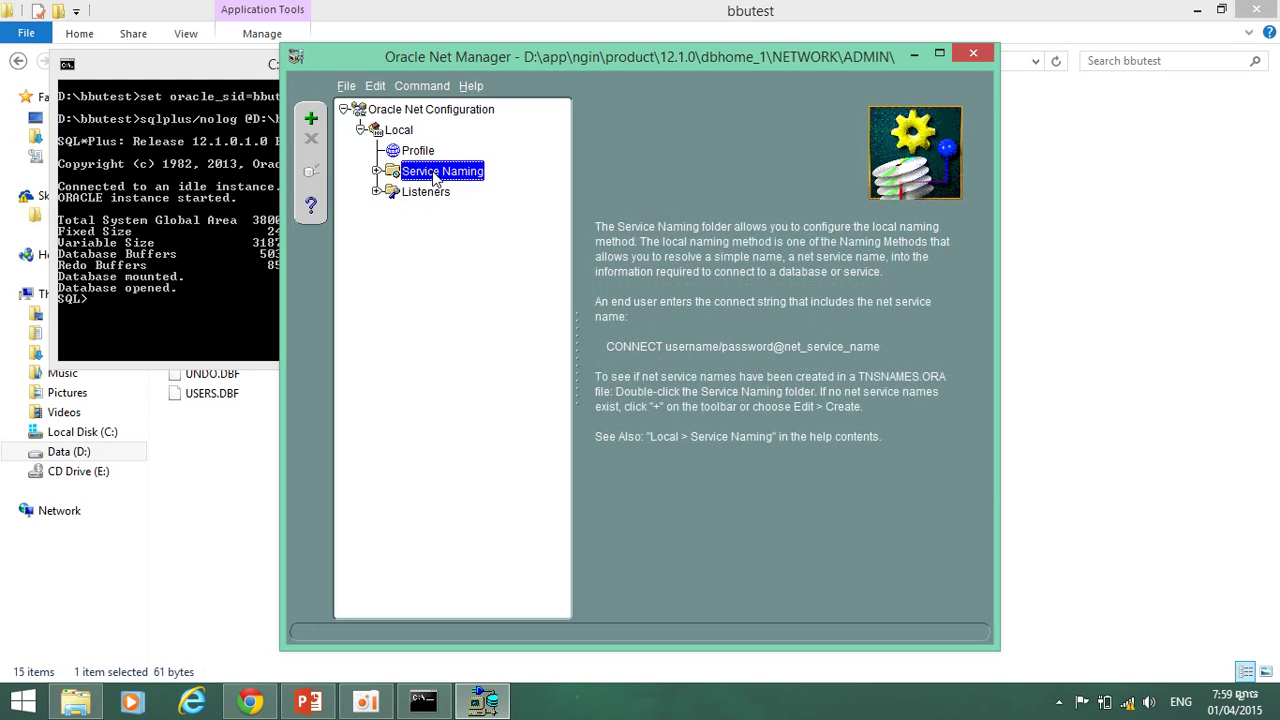
{"action": "left_click", "coordinate": [377, 171]}
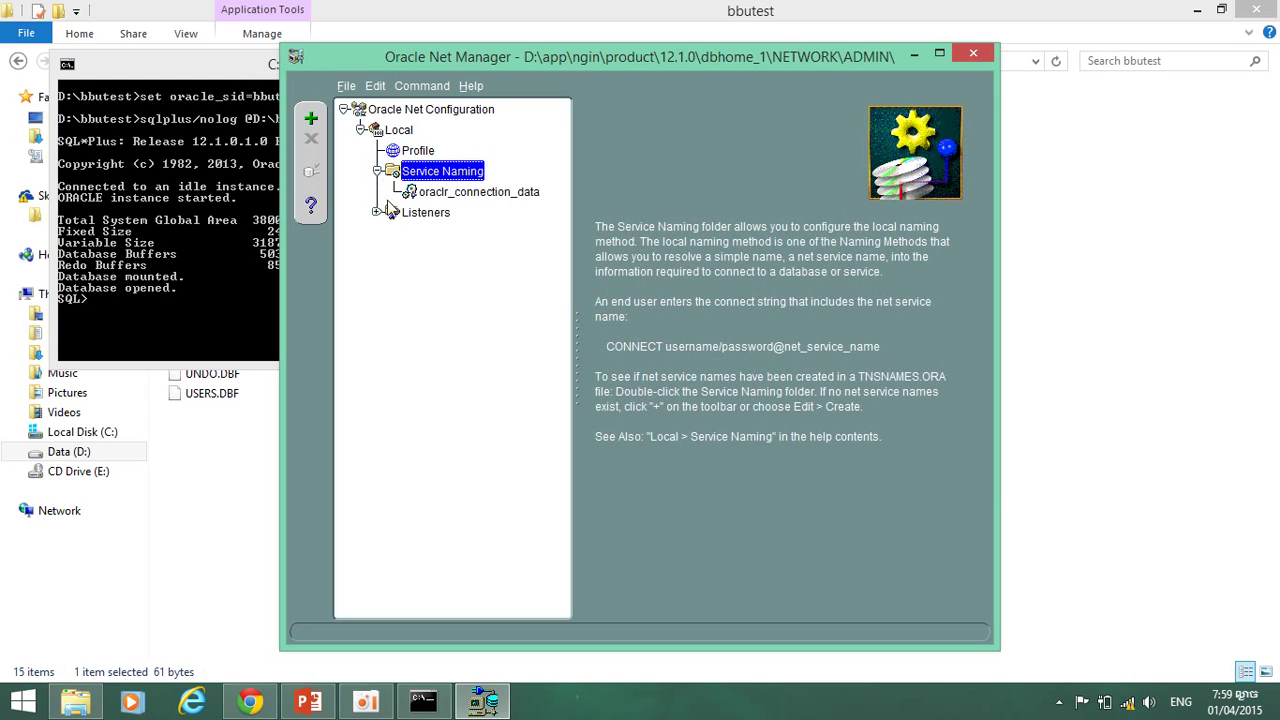
{"action": "left_click", "coordinate": [376, 212]}
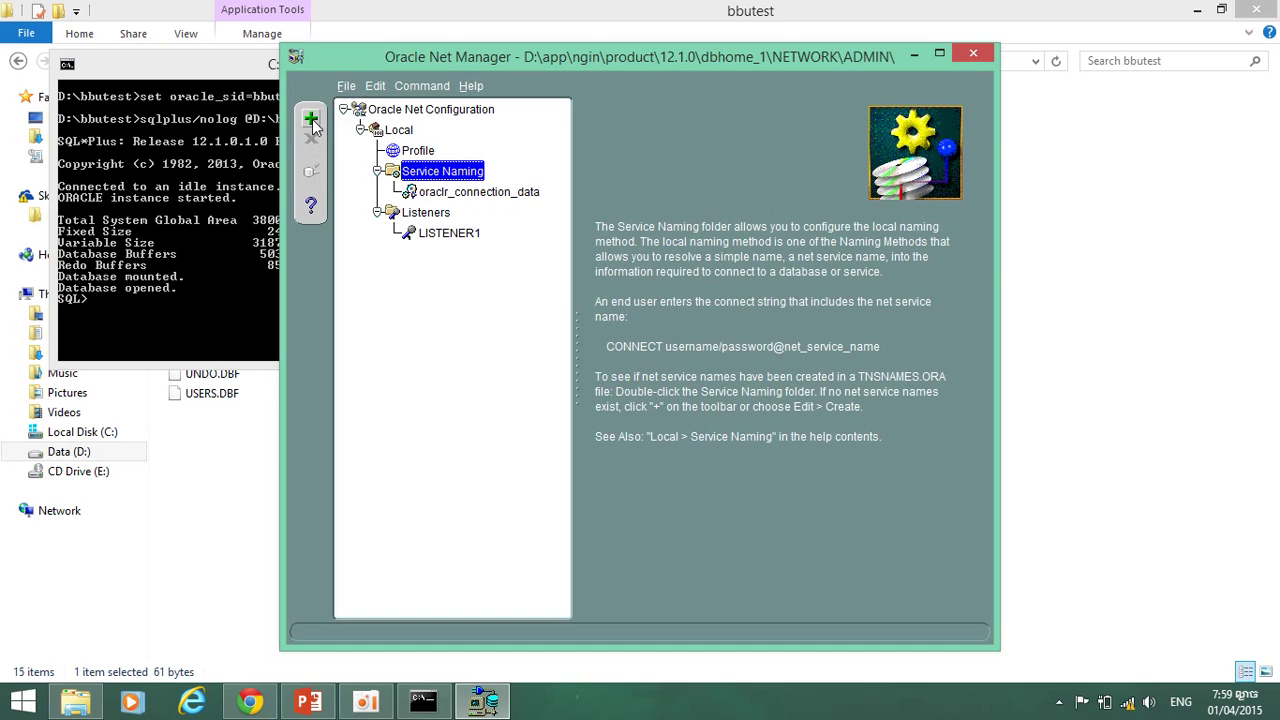
Review LISTENER1's TCP/IP host/port address and its IPC key address.
{"action": "left_click", "coordinate": [466, 240]}
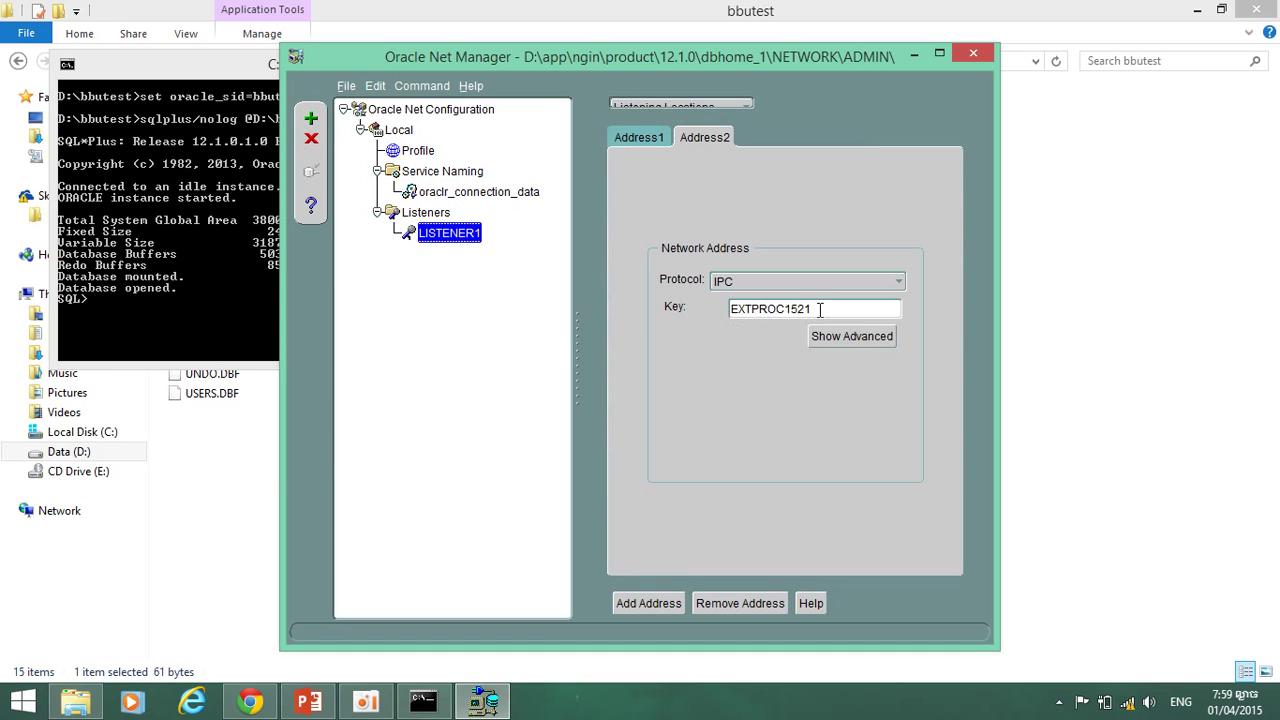
{"action": "left_click", "coordinate": [642, 138]}
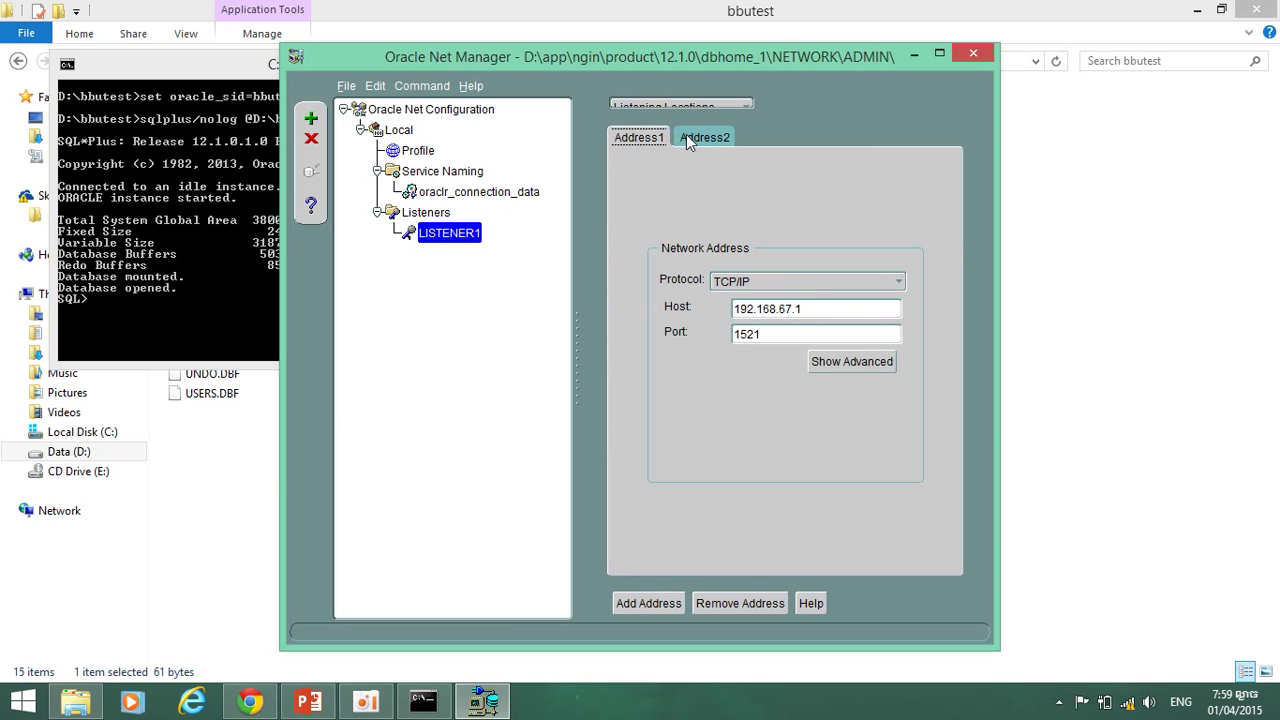
{"action": "left_click", "coordinate": [686, 134]}
Bring up oraclr_connection_data's settings after glancing at Profile and Service Naming.
{"action": "left_click", "coordinate": [420, 193]}
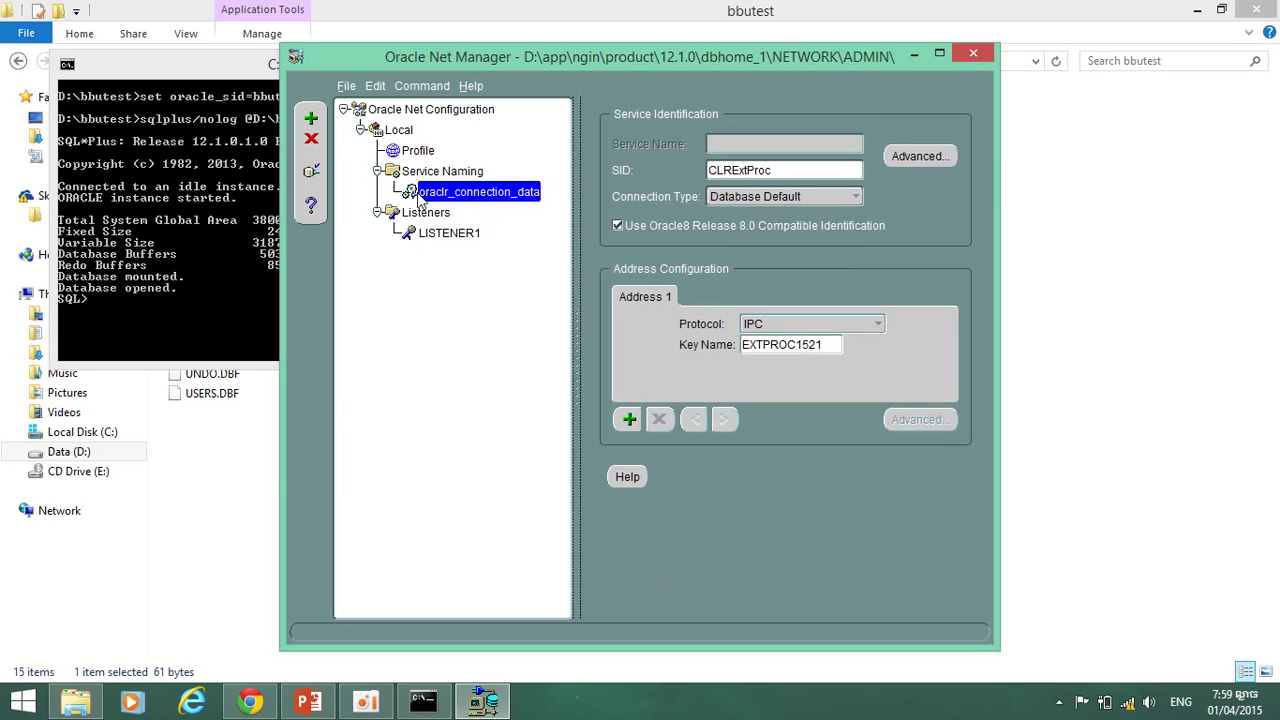
{"action": "left_click", "coordinate": [416, 152]}
{"action": "left_click", "coordinate": [438, 172]}
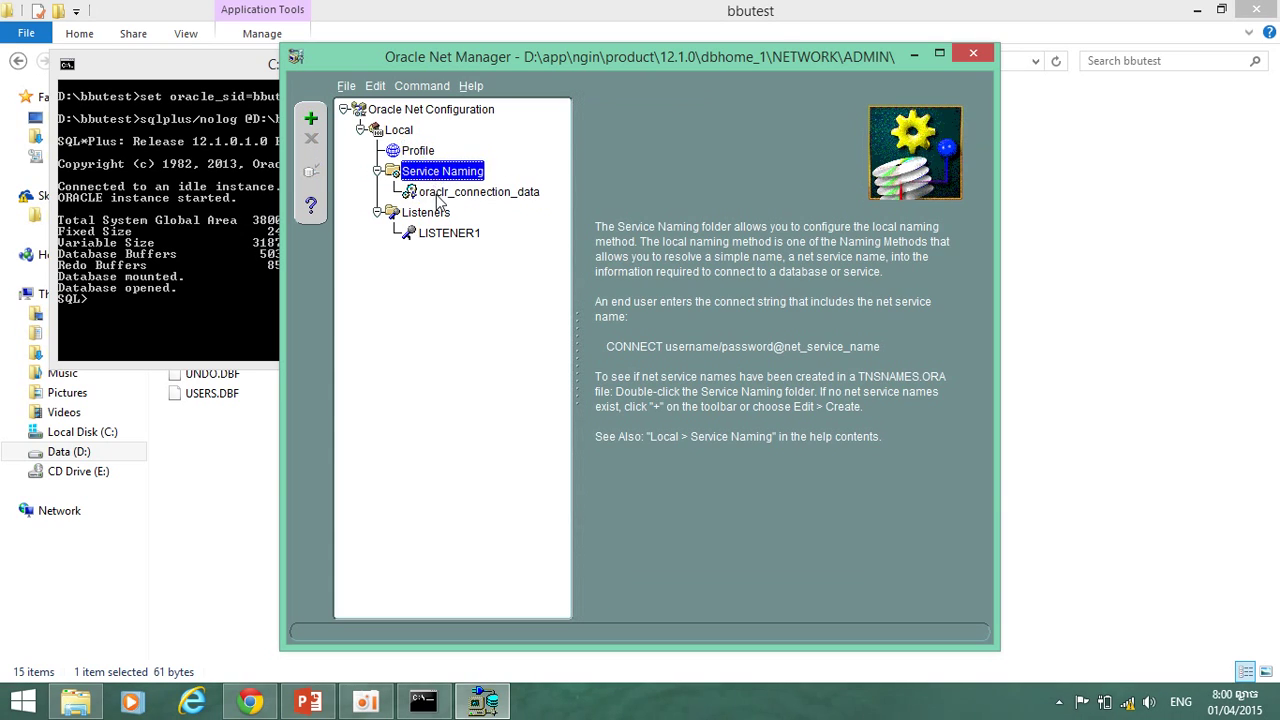
{"action": "left_click", "coordinate": [445, 193]}
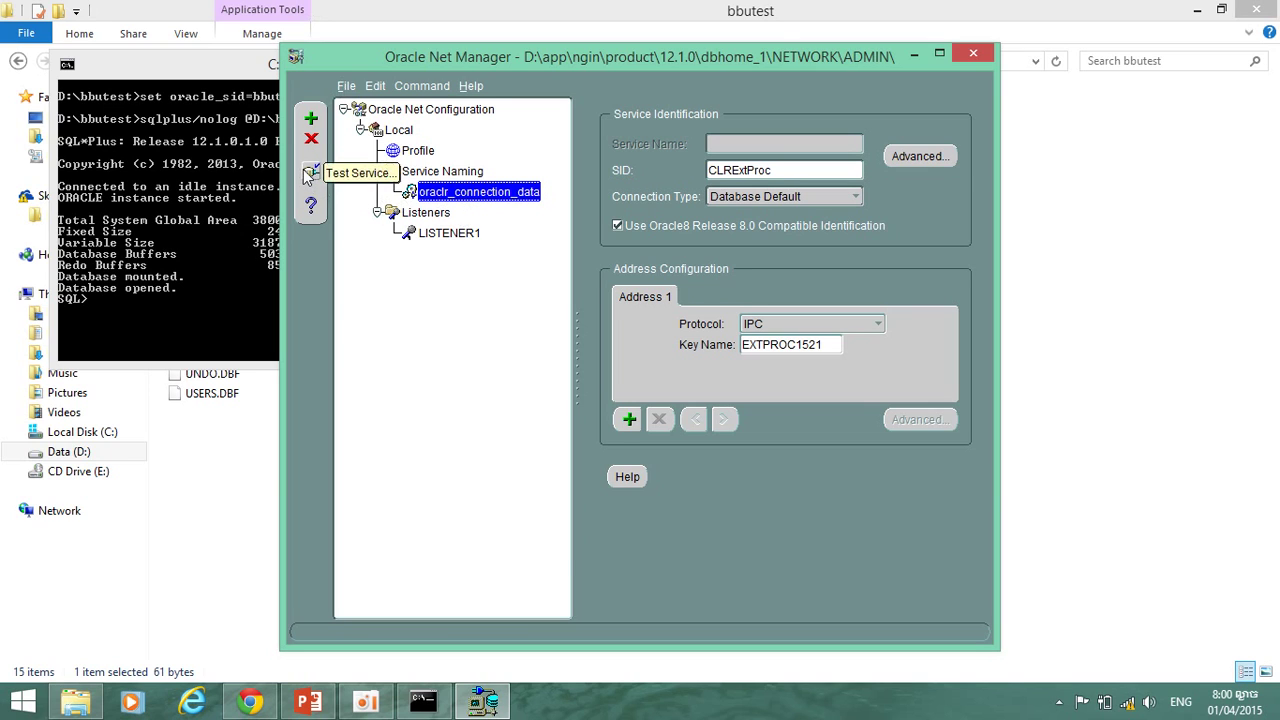
Test oraclr_connection_data (fails with ORA-28547), then set the test login to user system with its password.
{"action": "left_click", "coordinate": [310, 172]}
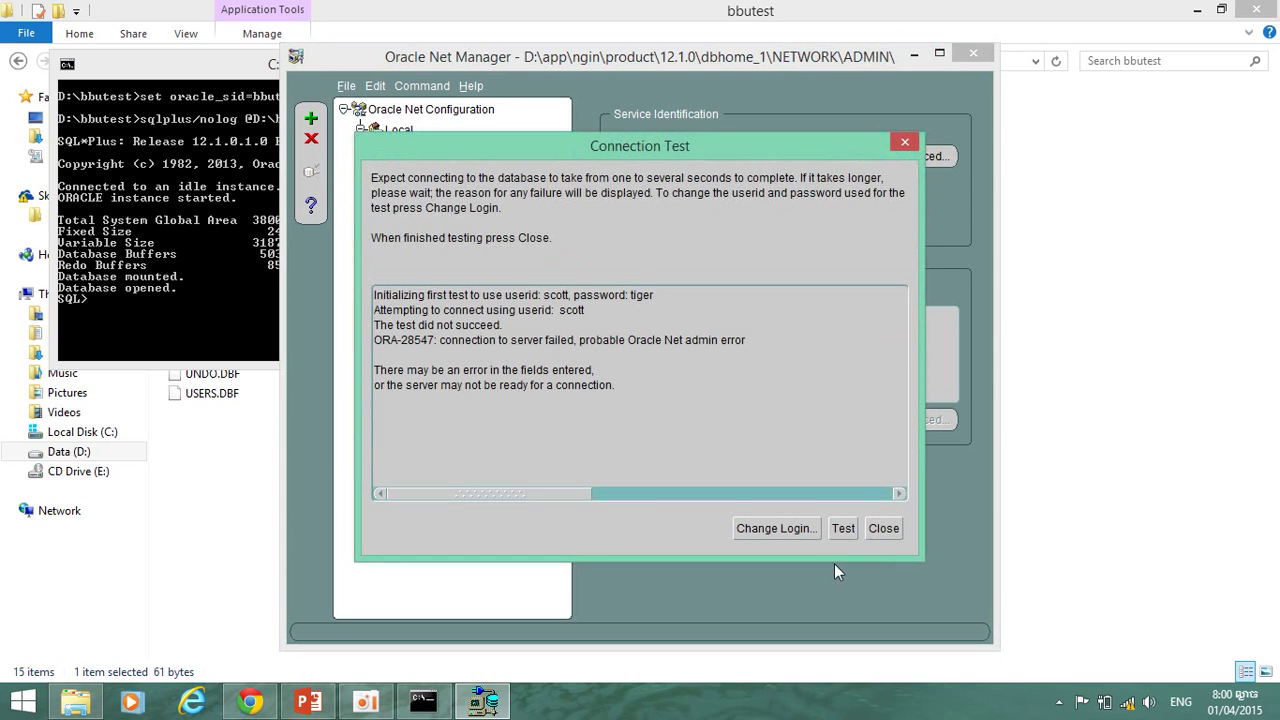
{"action": "left_click", "coordinate": [807, 529]}
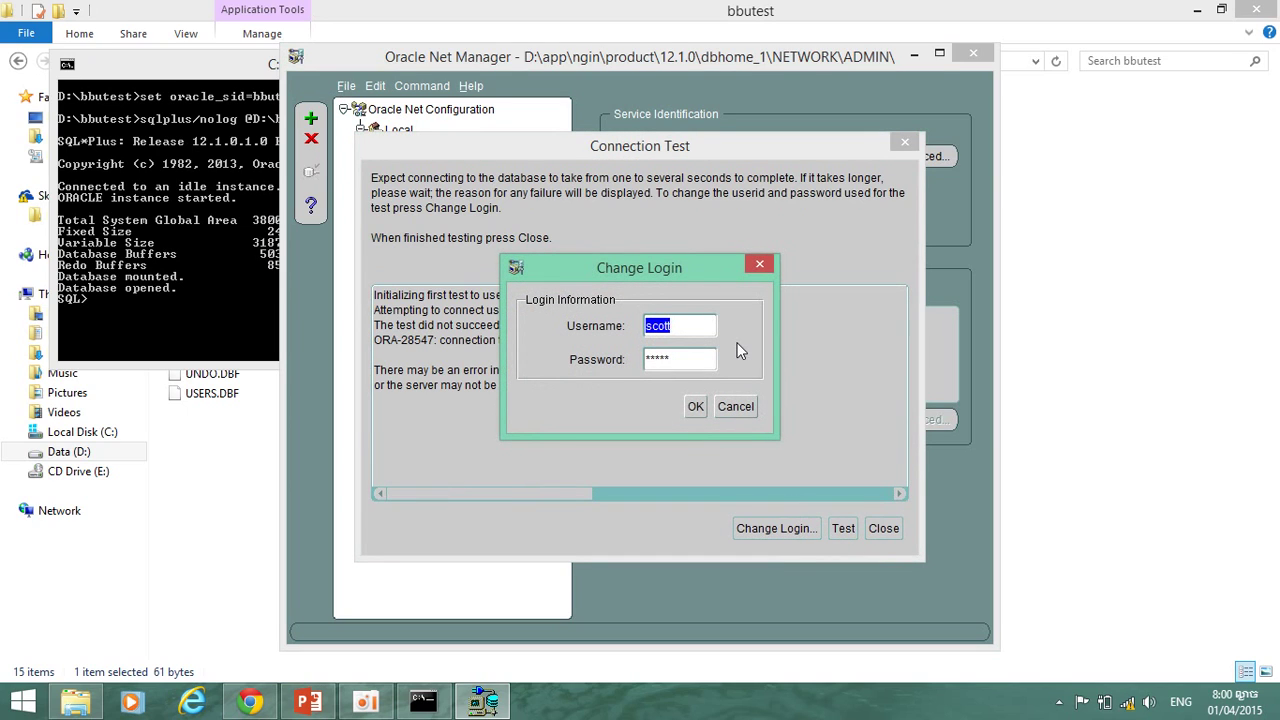
{"action": "type", "text": "system"}
{"action": "key", "text": "Tab"}
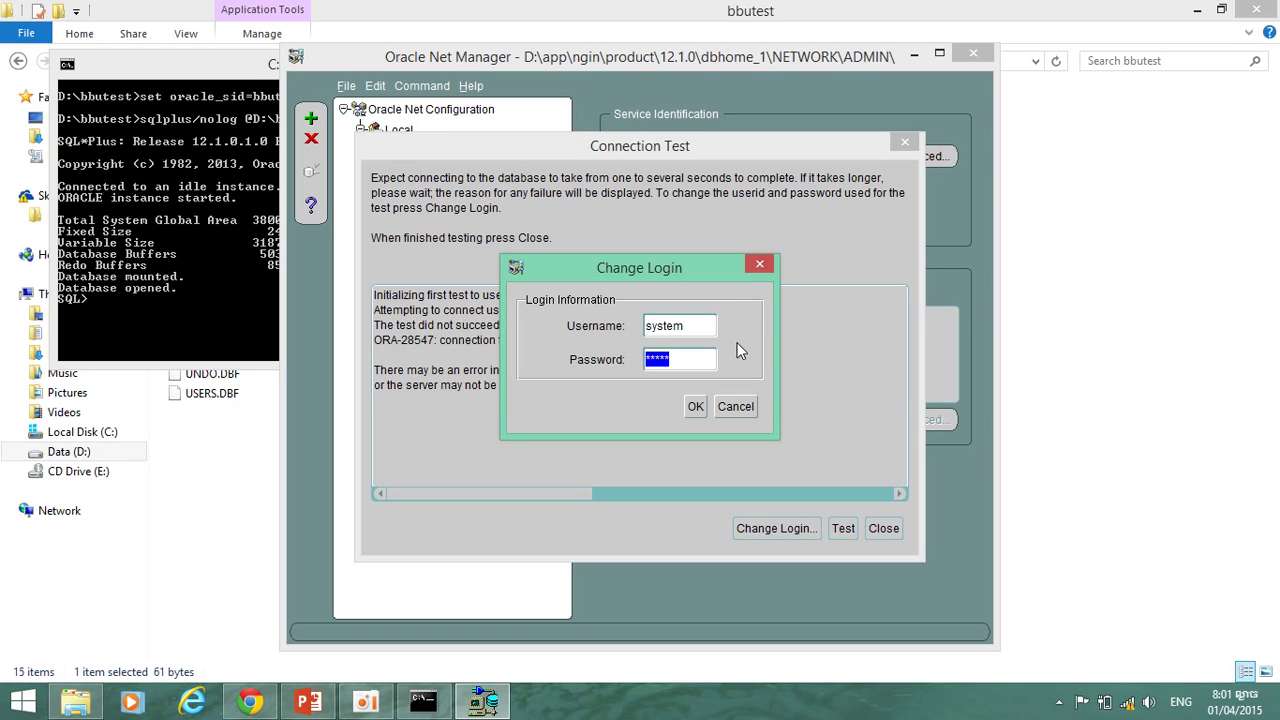
{"action": "type", "text": "oracle1"}
{"action": "key", "text": "BackSpace"}
{"action": "key", "text": "BackSpace"}
{"action": "key", "text": "BackSpace"}
{"action": "key", "text": "BackSpace"}
{"action": "key", "text": "BackSpace"}
{"action": "key", "text": "BackSpace"}
{"action": "key", "text": "BackSpace"}
{"action": "type", "text": "oracle1"}
Confirm the system login, retest the service (ORA-28547 again) and close the results.
{"action": "left_click", "coordinate": [696, 408]}
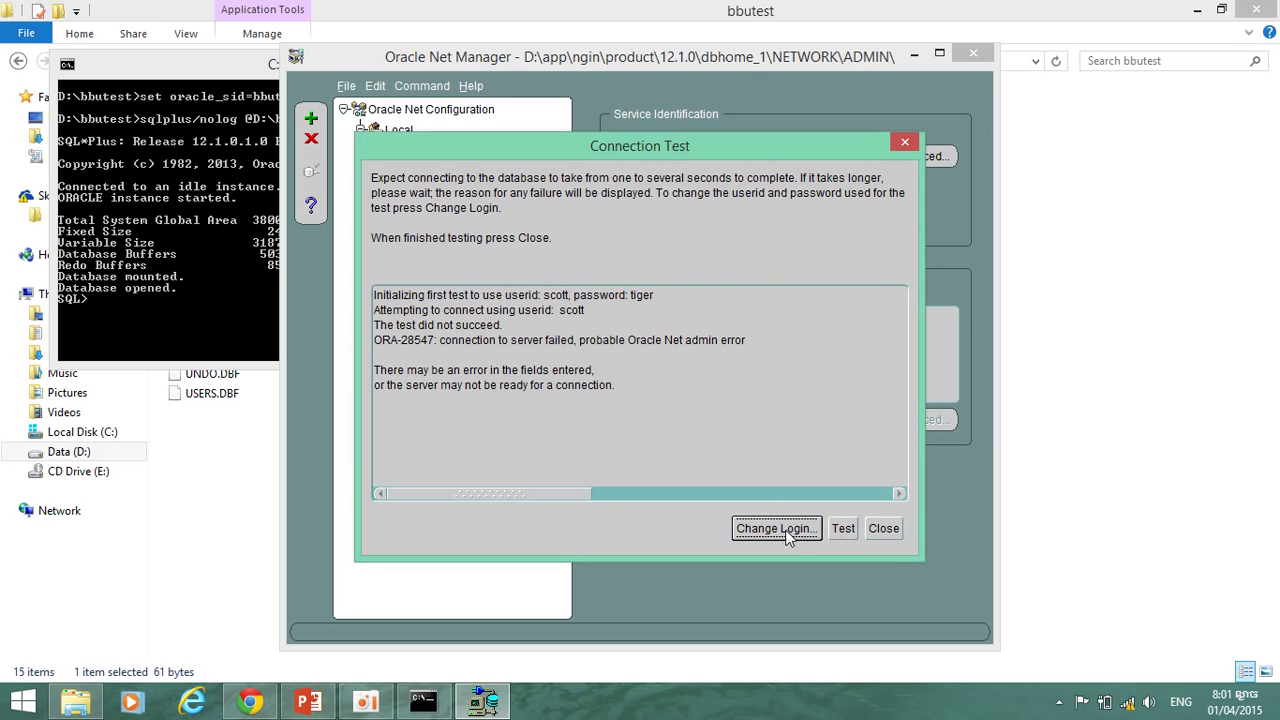
{"action": "left_click_drag", "start_coordinate": [569, 496], "coordinate": [504, 493]}
{"action": "left_click", "coordinate": [840, 529]}
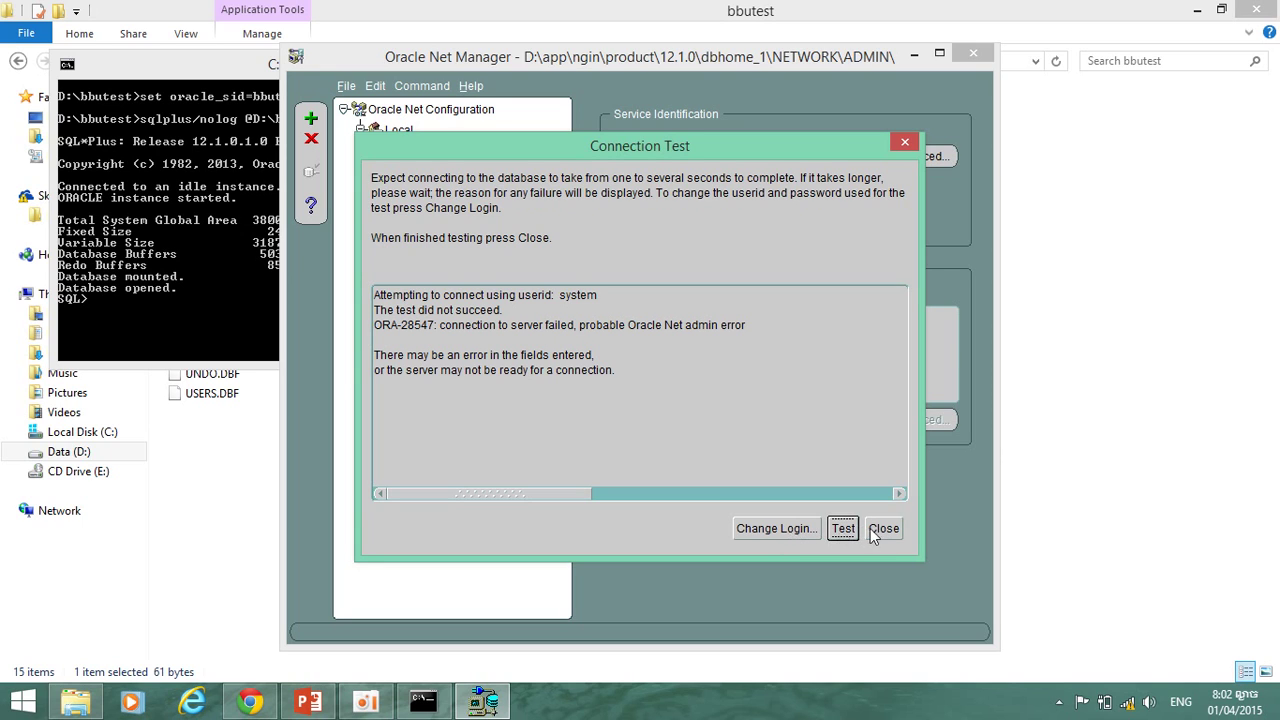
{"action": "left_click", "coordinate": [880, 529]}
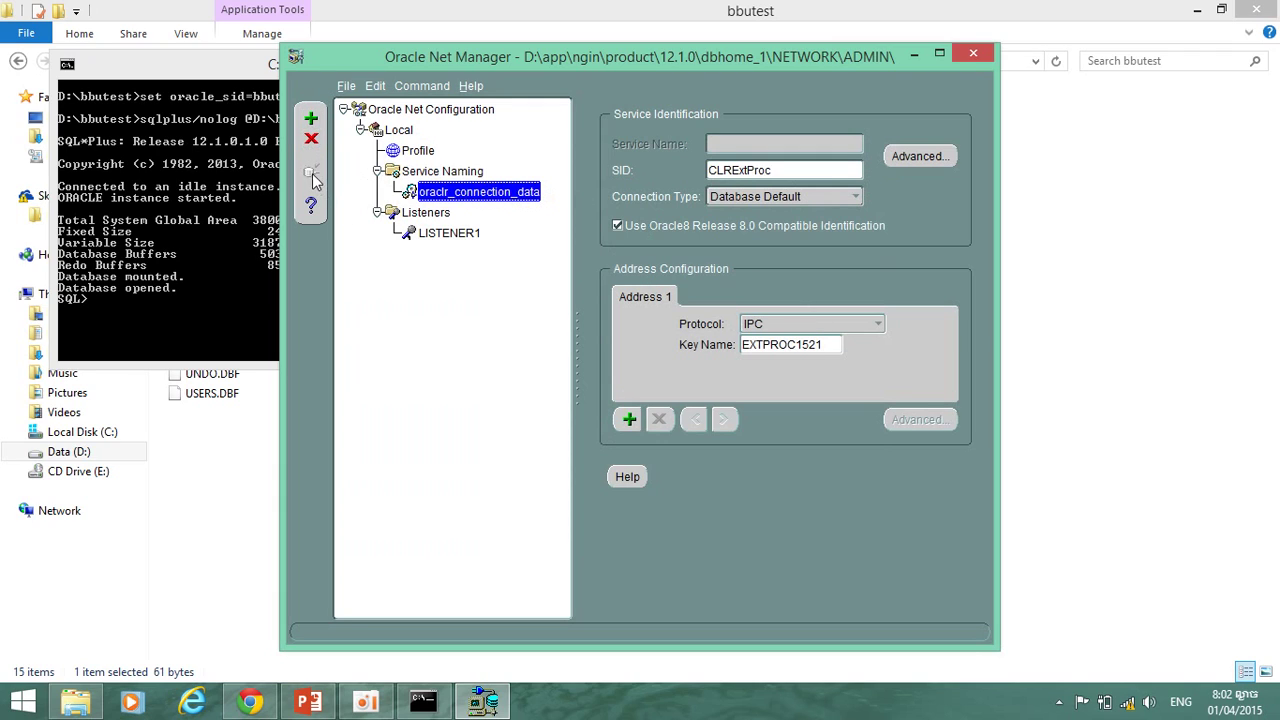
Reselect oraclr_connection_data and start another connection test.
{"action": "left_click", "coordinate": [432, 176]}
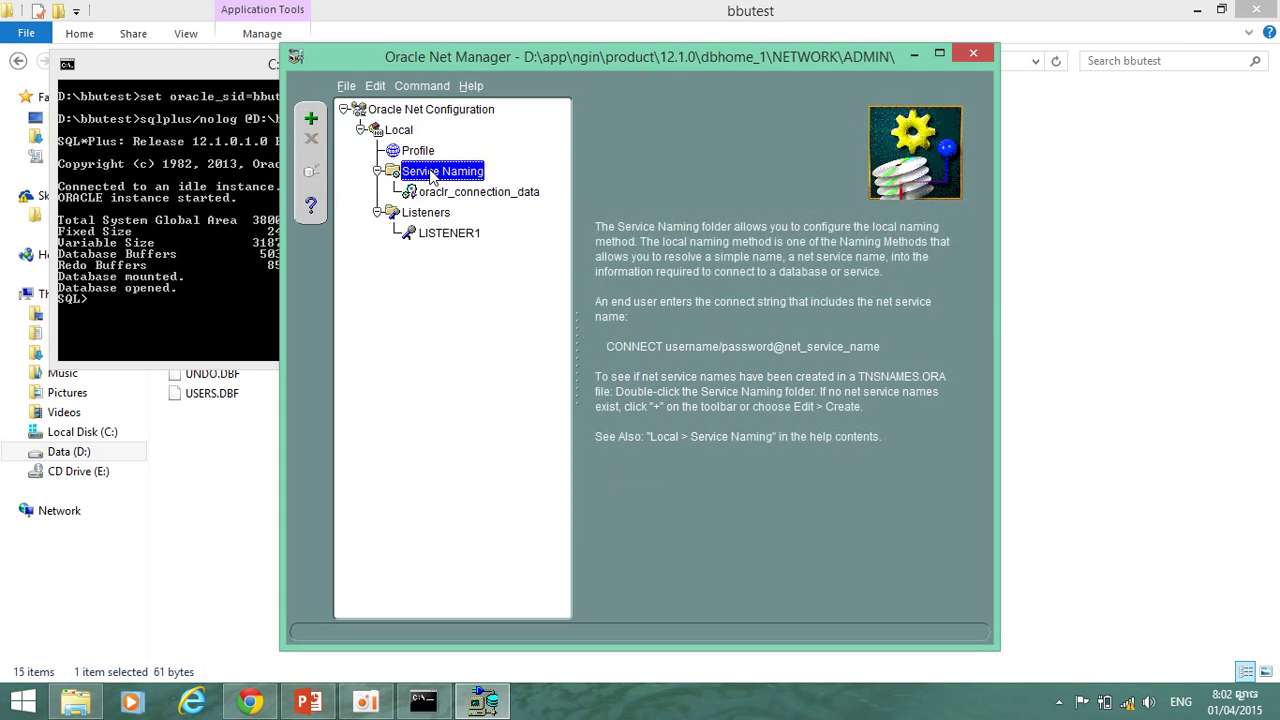
{"action": "left_click", "coordinate": [447, 200]}
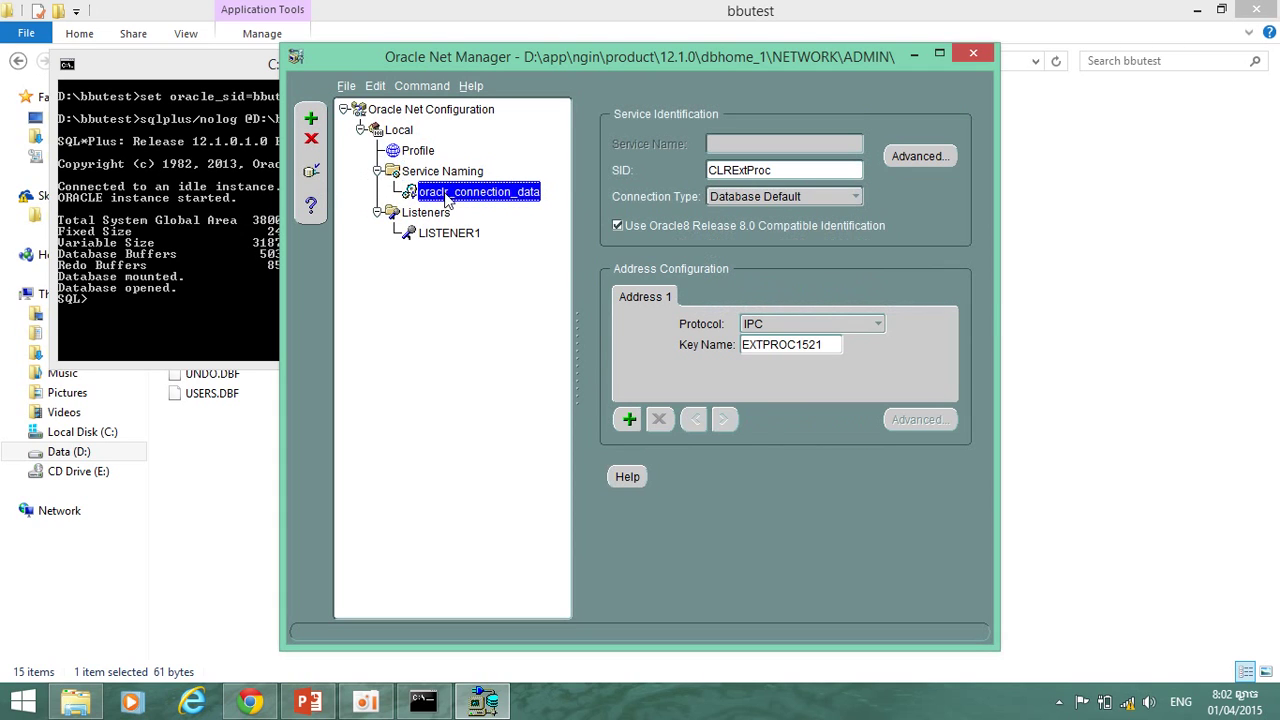
{"action": "left_click", "coordinate": [312, 173]}
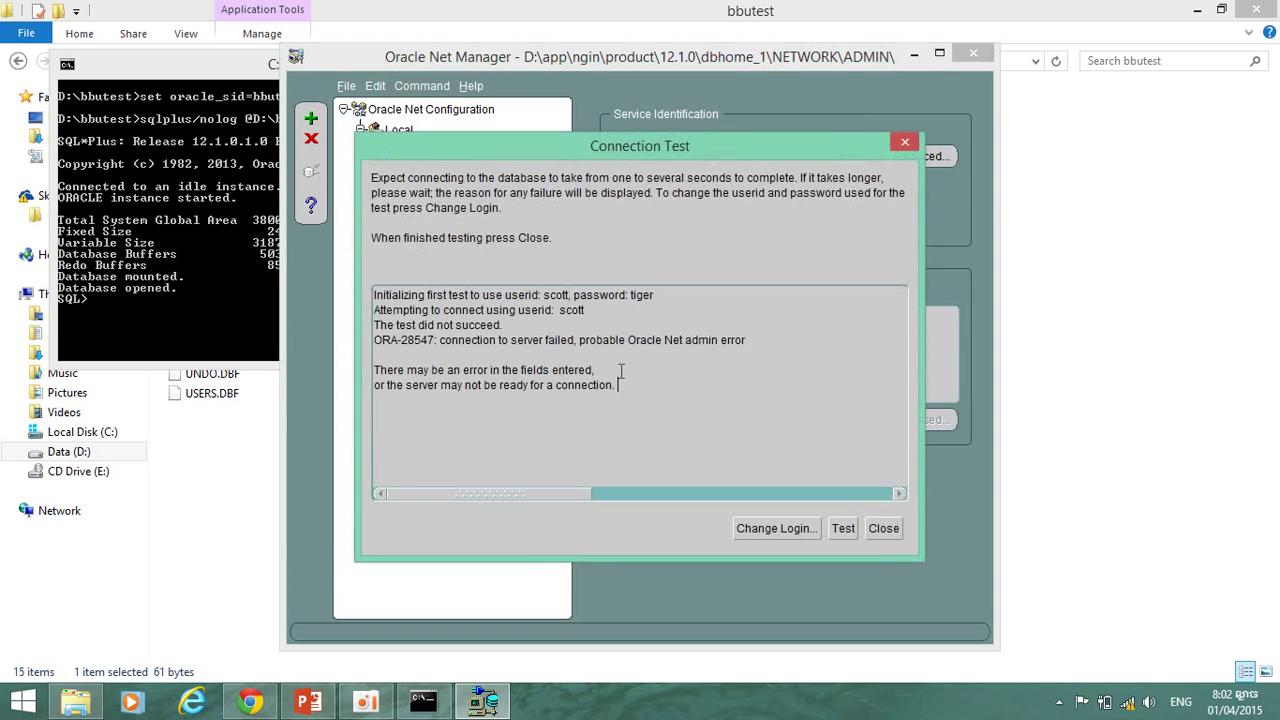
Re-enter login system with its password, rerun the test (ORA-28547) and close the results.
{"action": "left_click", "coordinate": [770, 530]}
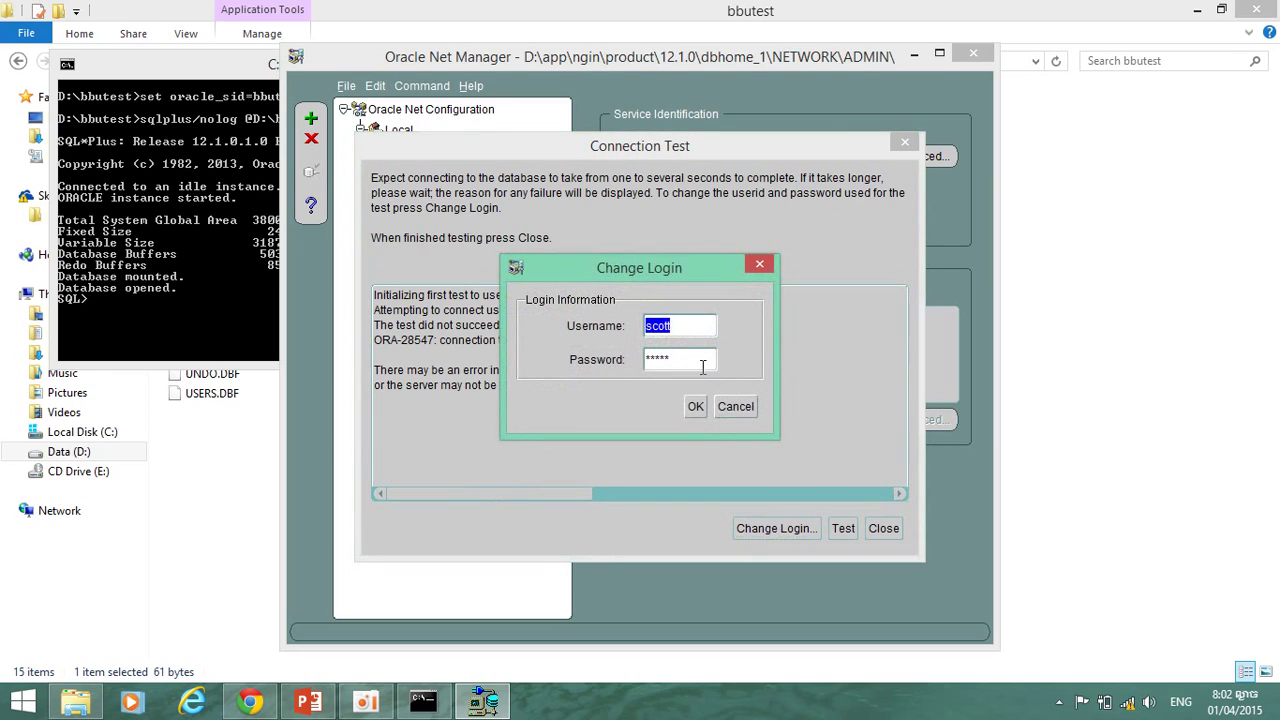
{"action": "left_click_drag", "start_coordinate": [690, 328], "coordinate": [635, 330]}
{"action": "type", "text": "system"}
{"action": "double_click", "coordinate": [656, 360]}
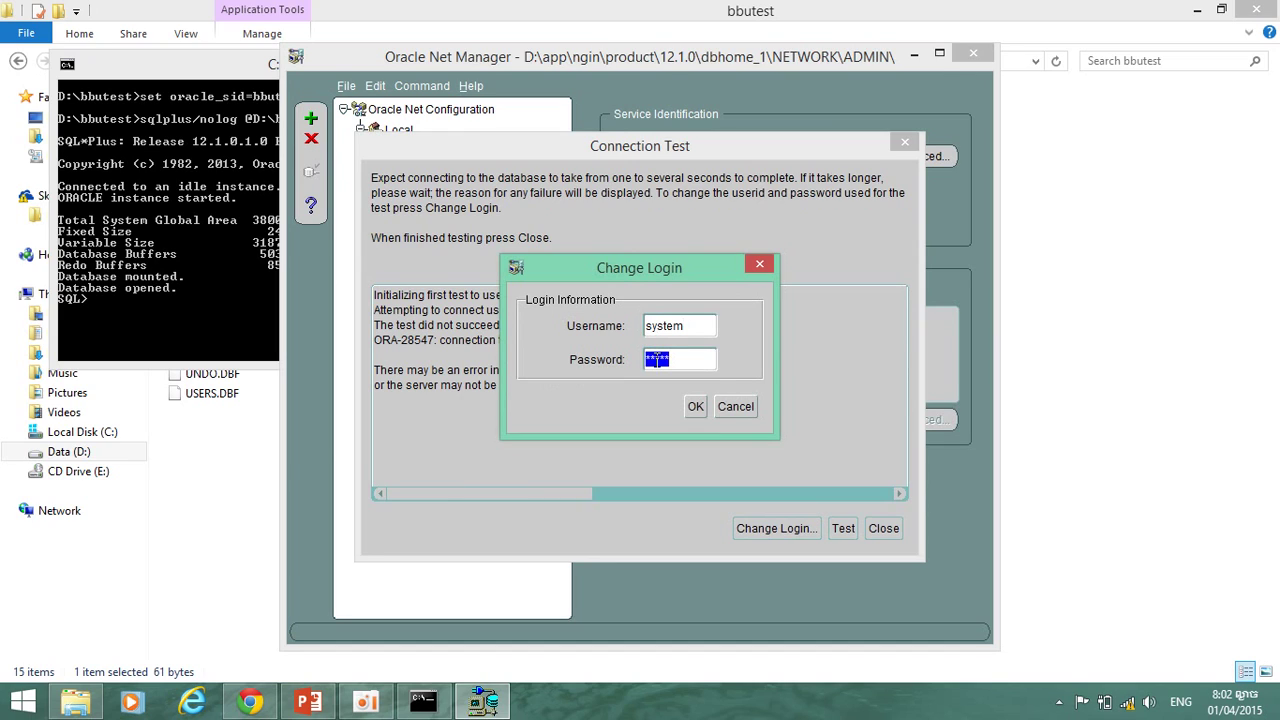
{"action": "type", "text": "******"}
{"action": "left_click", "coordinate": [695, 406]}
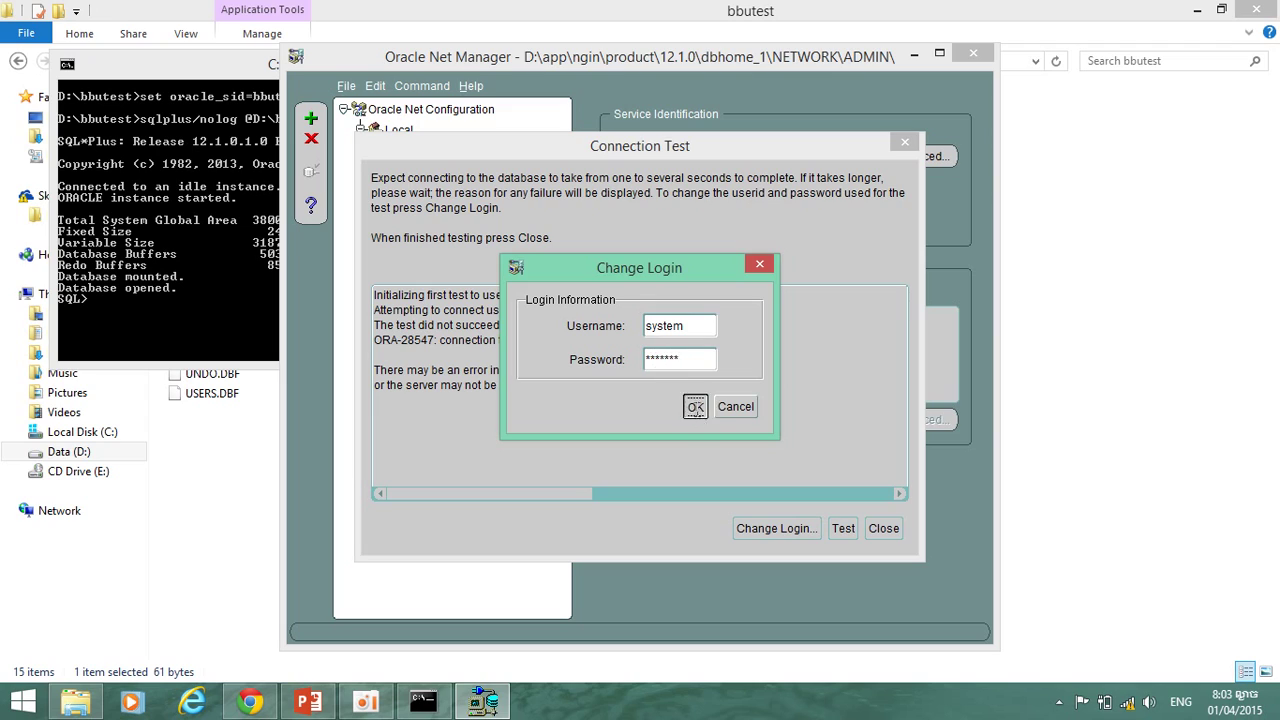
{"action": "left_click", "coordinate": [840, 530]}
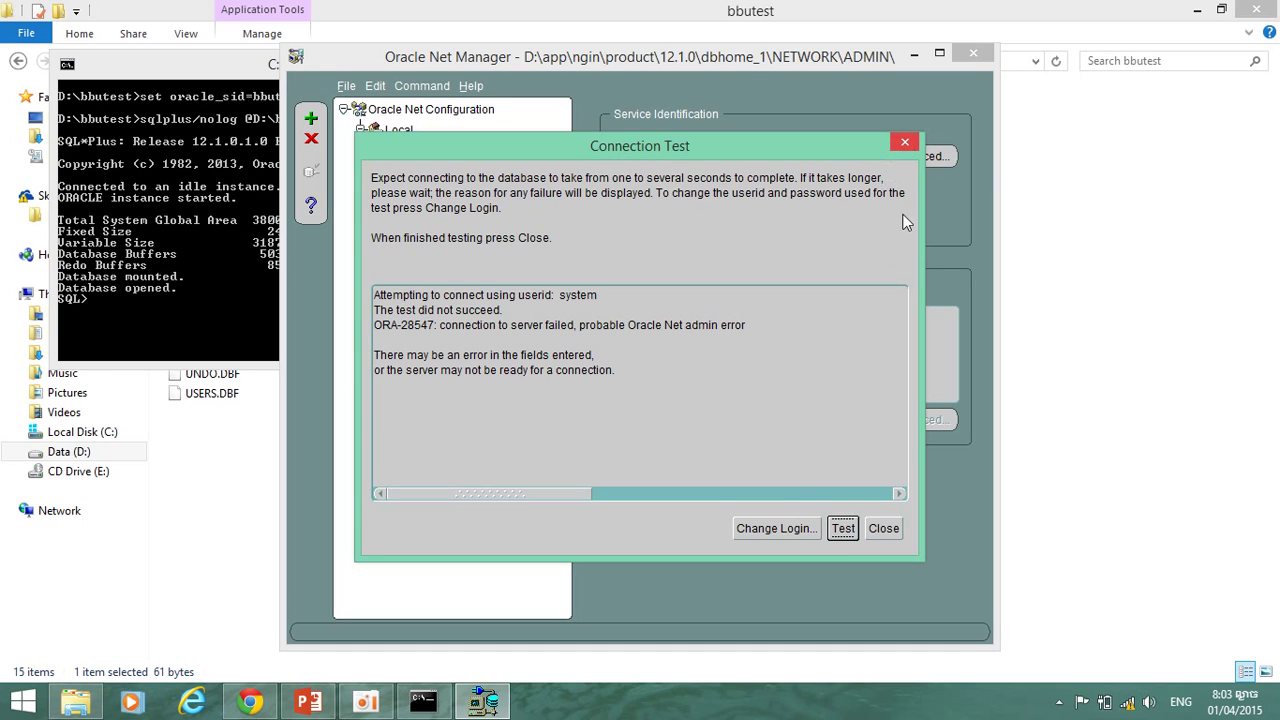
{"action": "left_click", "coordinate": [883, 528]}
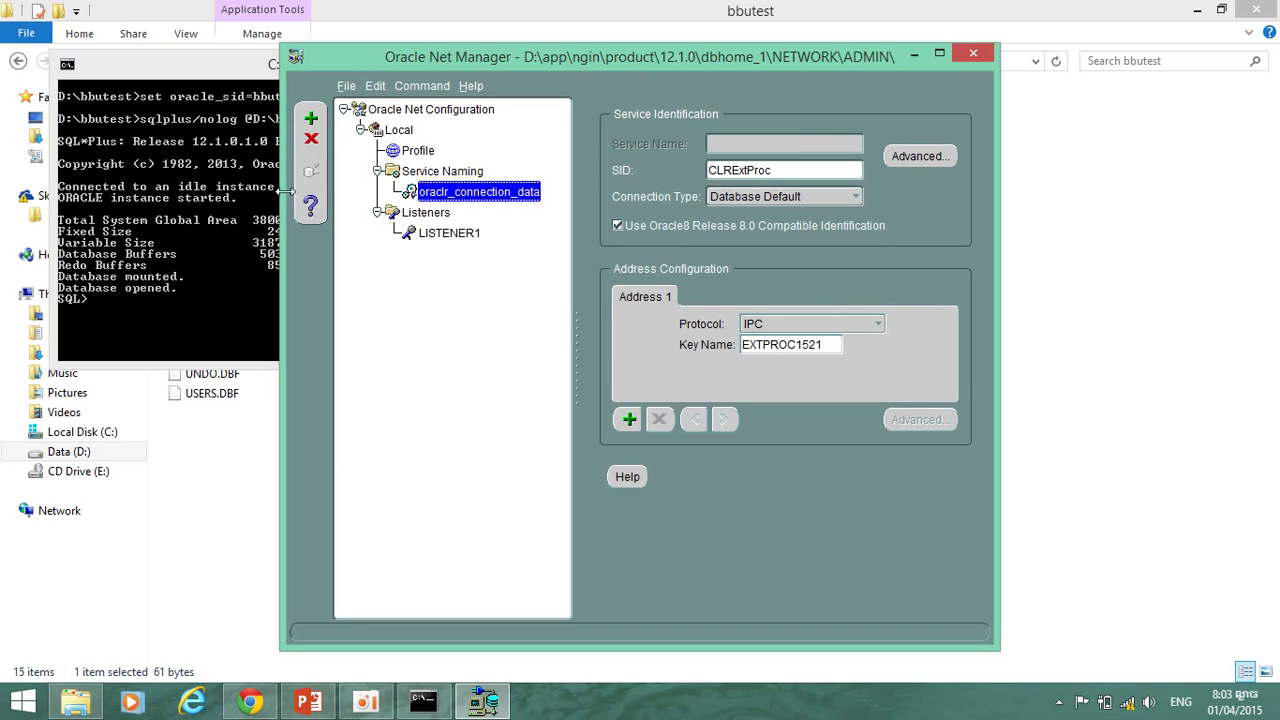
Delete the oraclr_connection_data service name and confirm the deletion.
{"action": "left_click", "coordinate": [446, 236]}
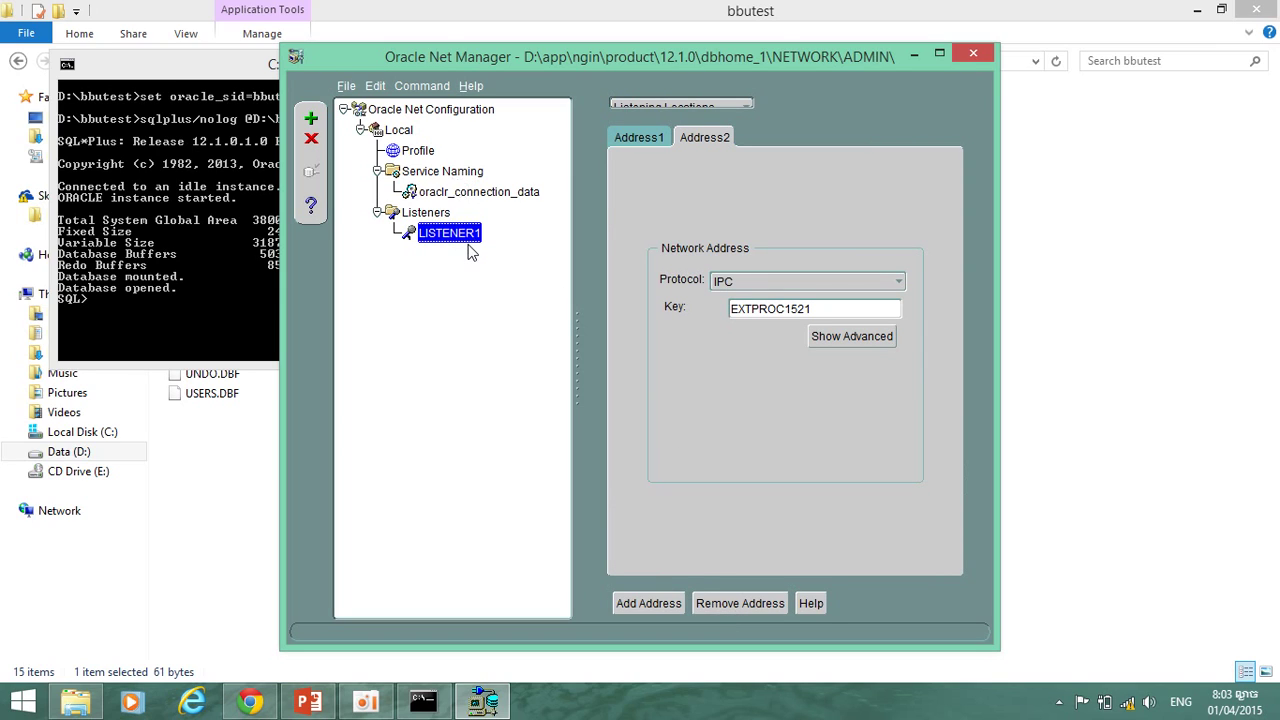
{"action": "left_click", "coordinate": [452, 193]}
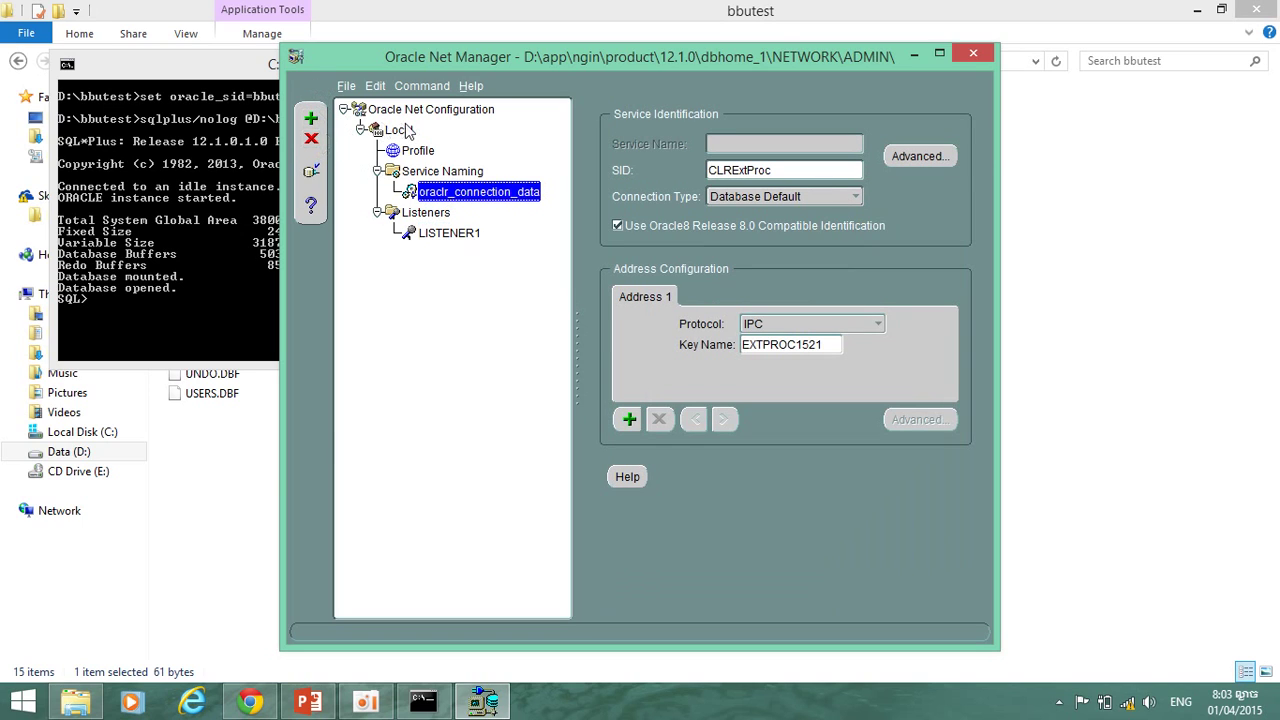
{"action": "left_click", "coordinate": [312, 139]}
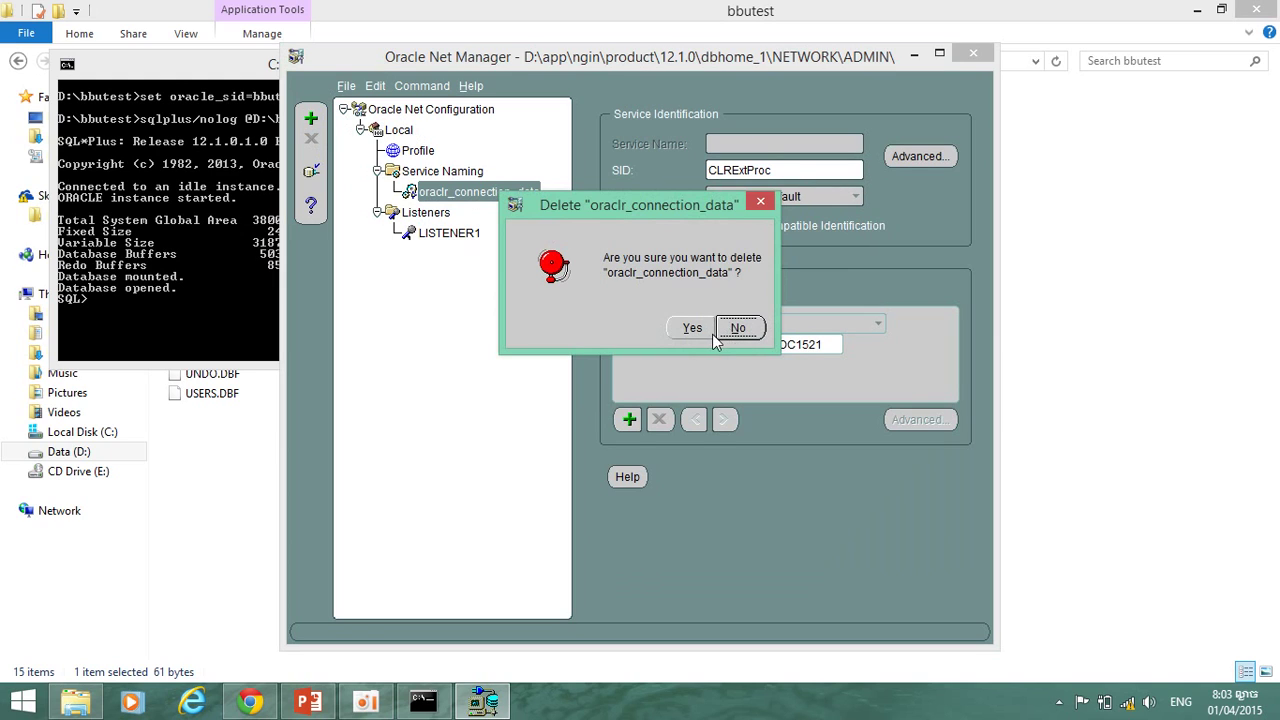
{"action": "left_click", "coordinate": [690, 329]}
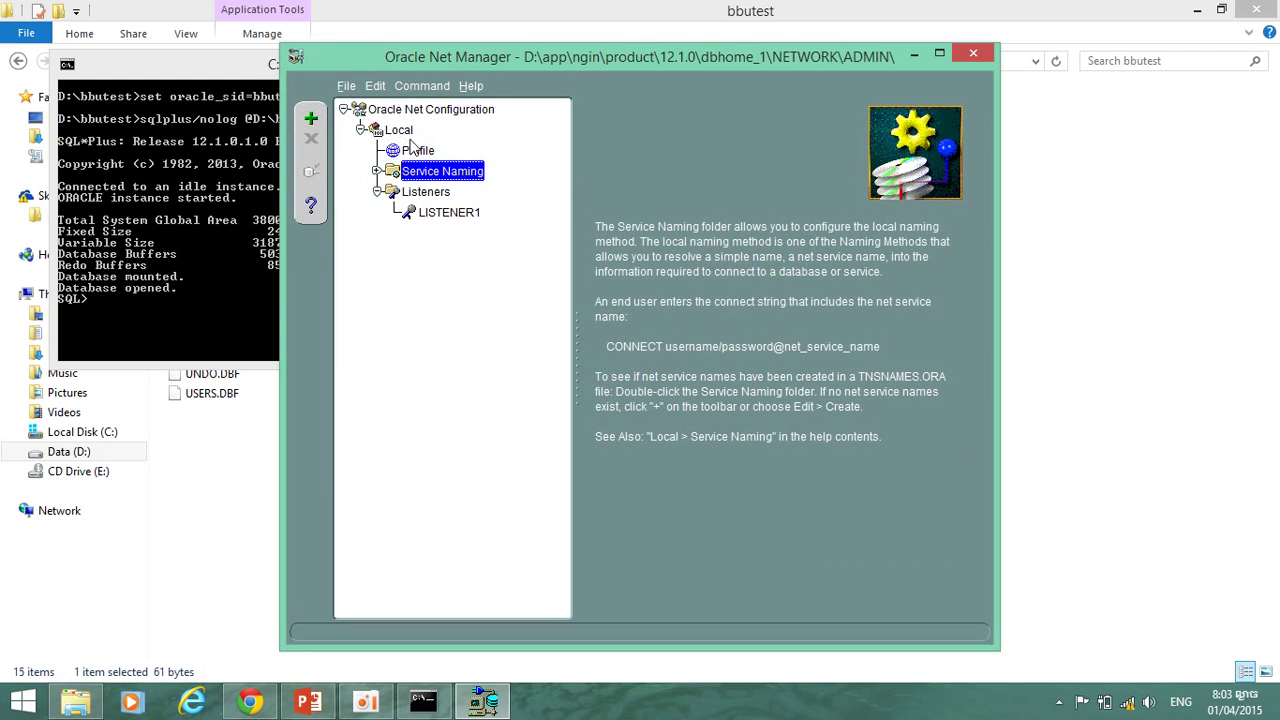
Create net service name 'bbutest' with TCP/IP protocol, reaching the port 1521 settings page.
{"action": "left_click", "coordinate": [311, 117]}
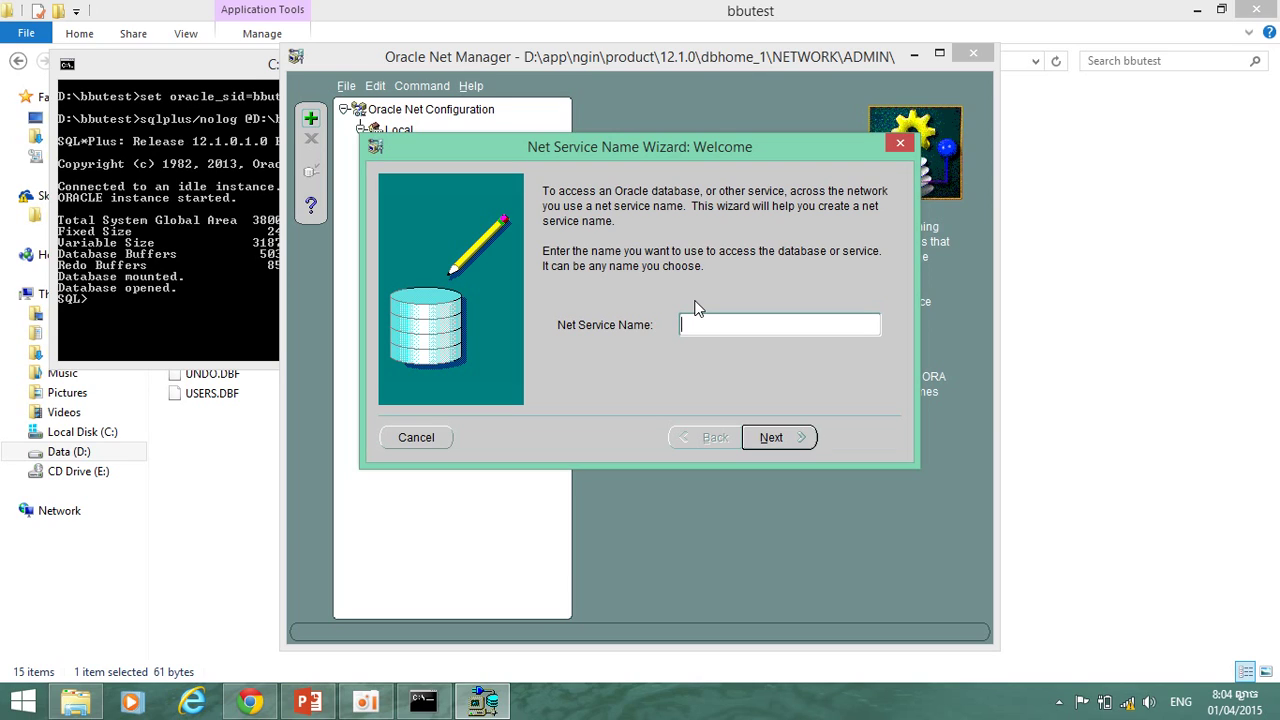
{"action": "type", "text": "bbutest"}
{"action": "left_click", "coordinate": [790, 443]}
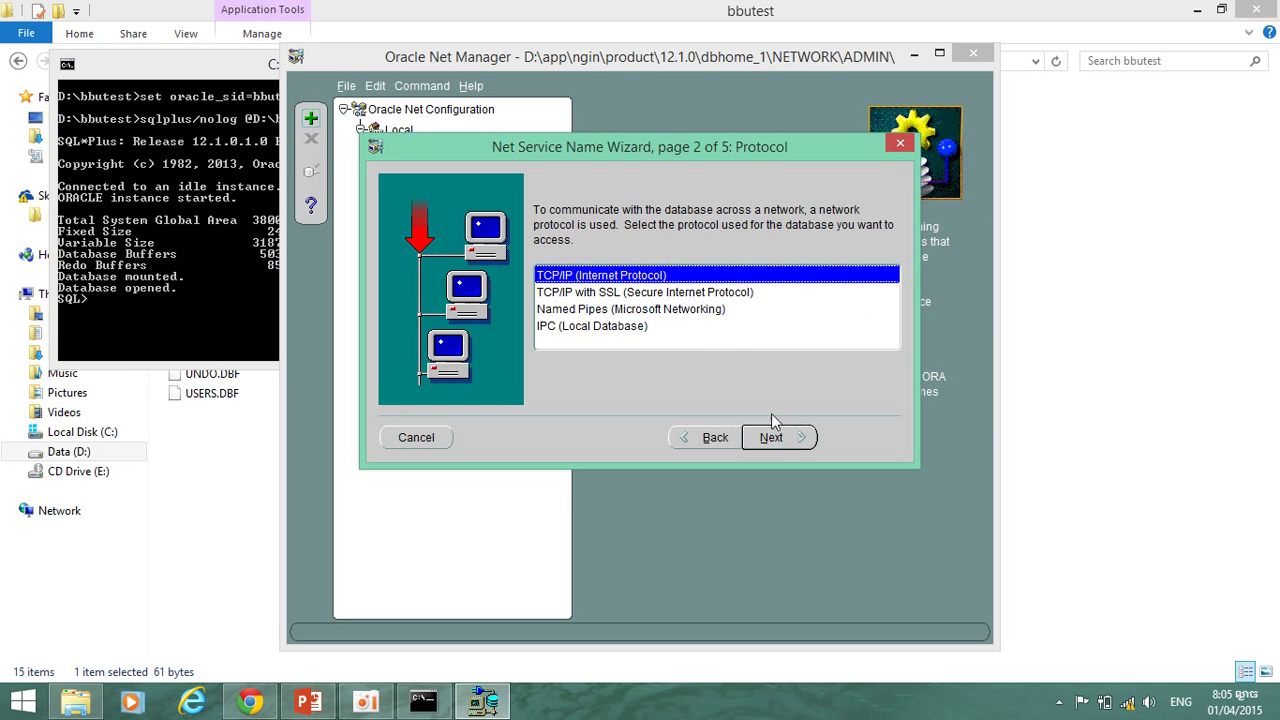
{"action": "left_click", "coordinate": [781, 437]}
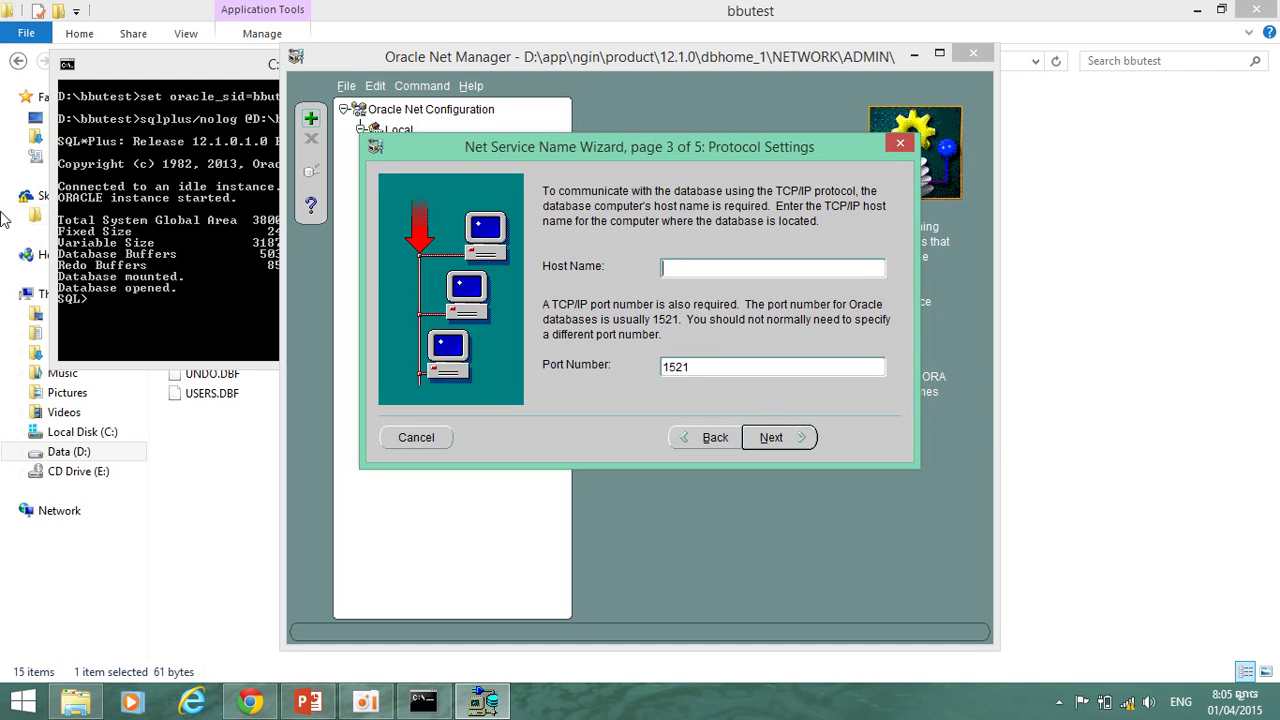
{"action": "left_click", "coordinate": [94, 88]}
Open the System information page from This PC's Properties in File Explorer.
{"action": "left_click_drag", "start_coordinate": [93, 70], "coordinate": [209, 53]}
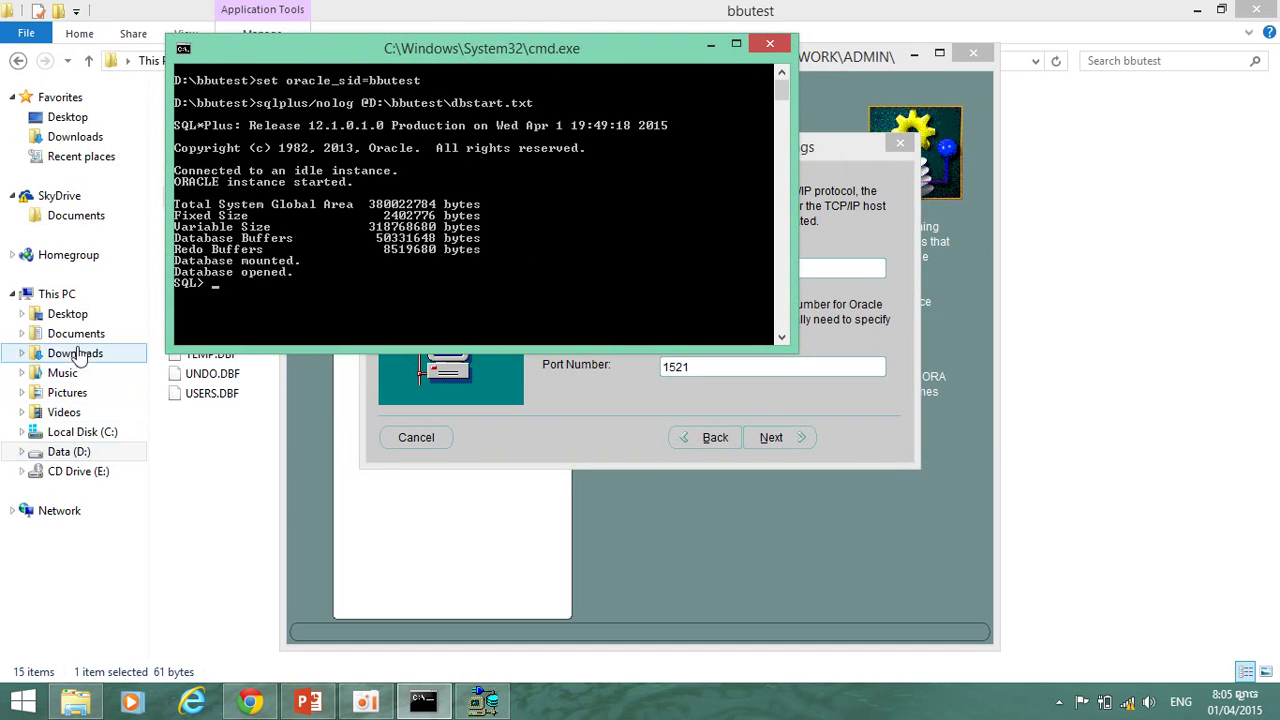
{"action": "left_click", "coordinate": [71, 299]}
{"action": "right_click", "coordinate": [71, 299]}
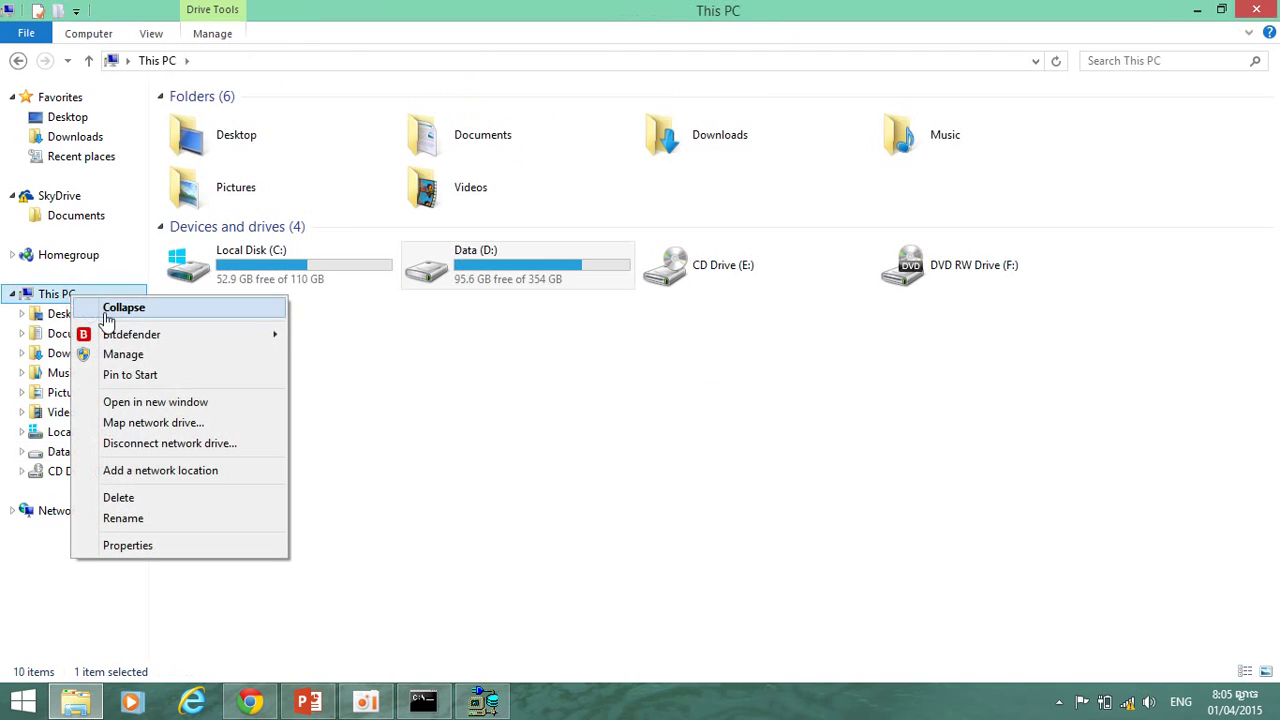
{"action": "left_click", "coordinate": [143, 545]}
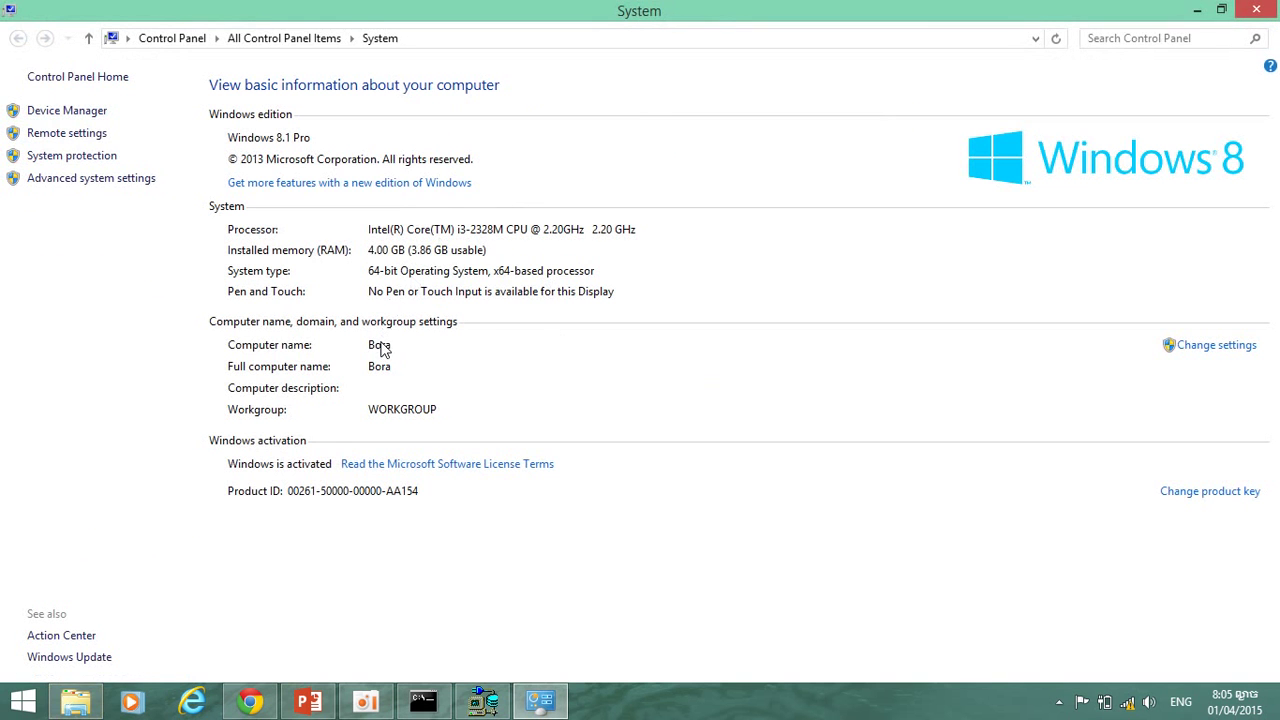
Check the computer name on the System page, then return to the Oracle Net Service Name Wizard.
{"action": "left_click", "coordinate": [500, 707]}
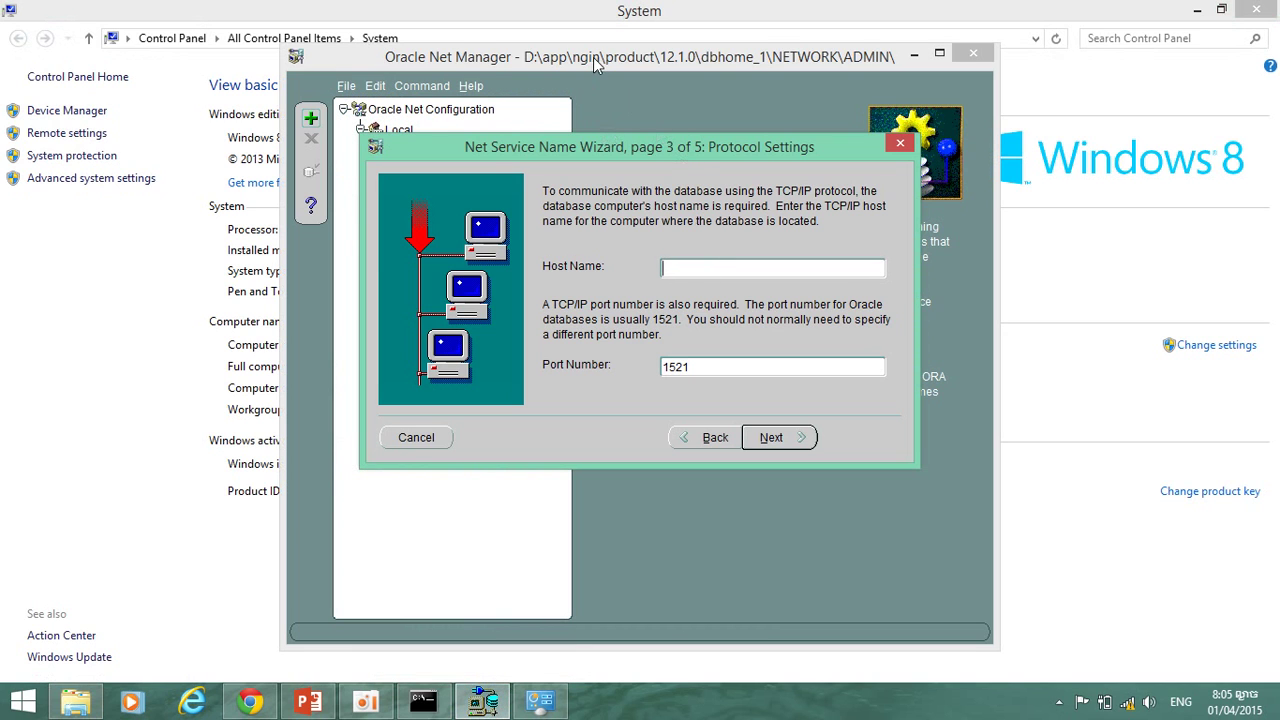
{"action": "left_click_drag", "start_coordinate": [597, 146], "coordinate": [796, 174]}
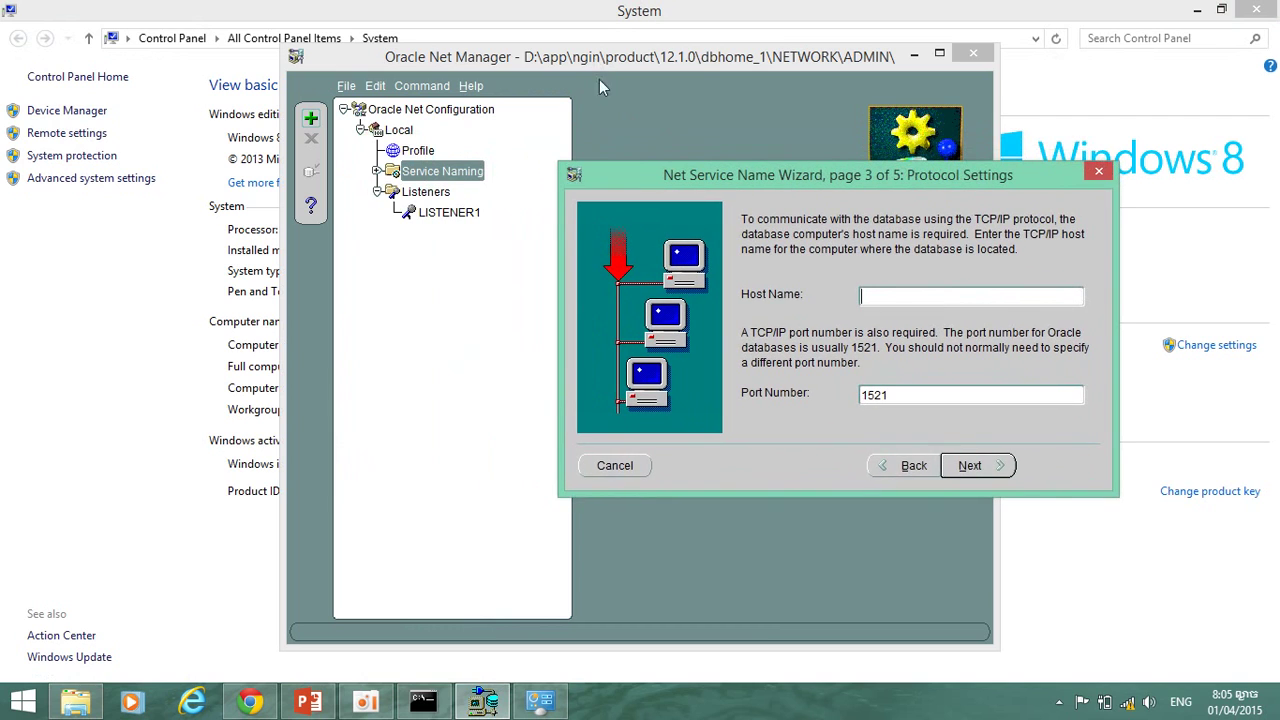
{"action": "left_click", "coordinate": [600, 10]}
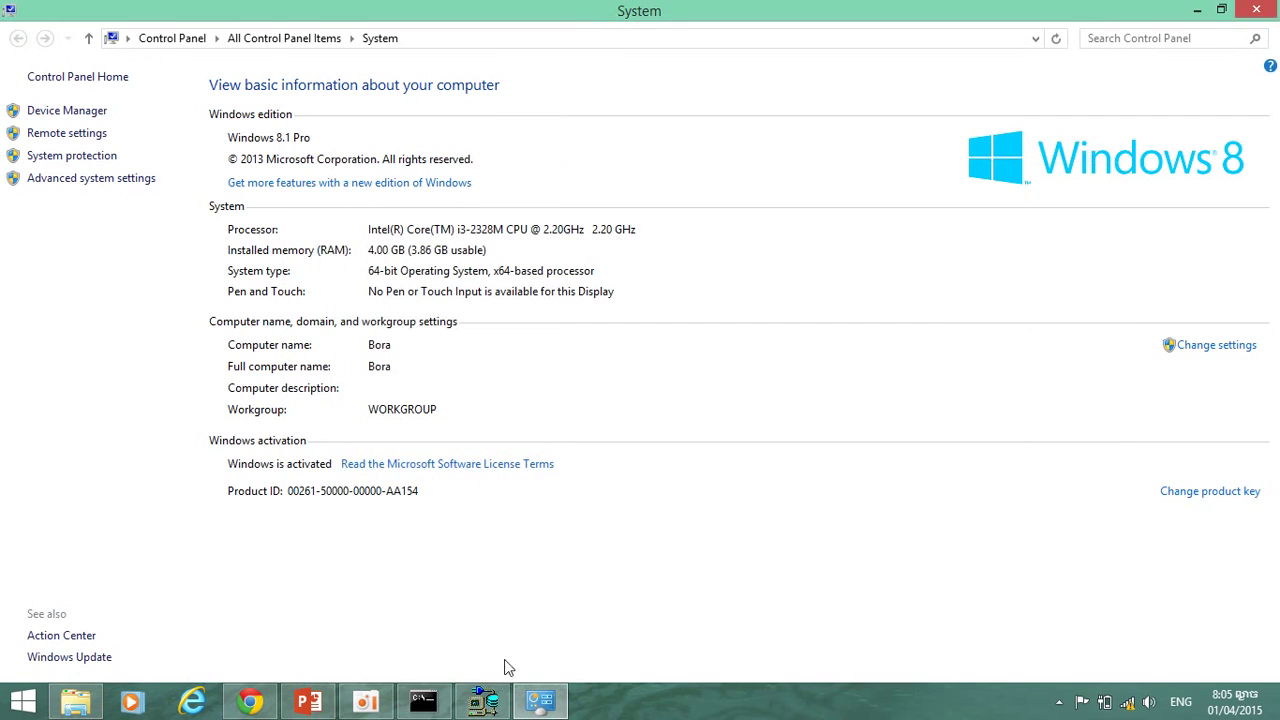
{"action": "left_click", "coordinate": [483, 702]}
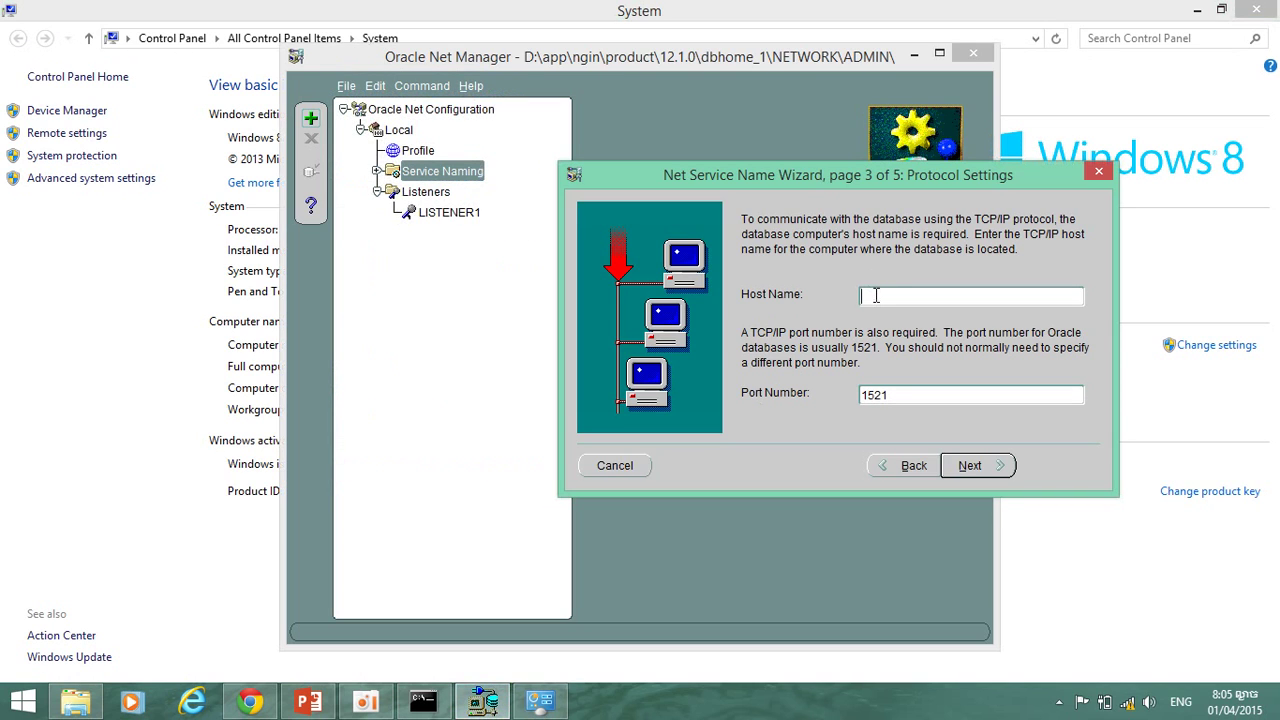
Enter the computer's host name with port 1521 and service name bbutest, reaching the Test page.
{"action": "type", "text": "Bora"}
{"action": "left_click", "coordinate": [972, 465]}
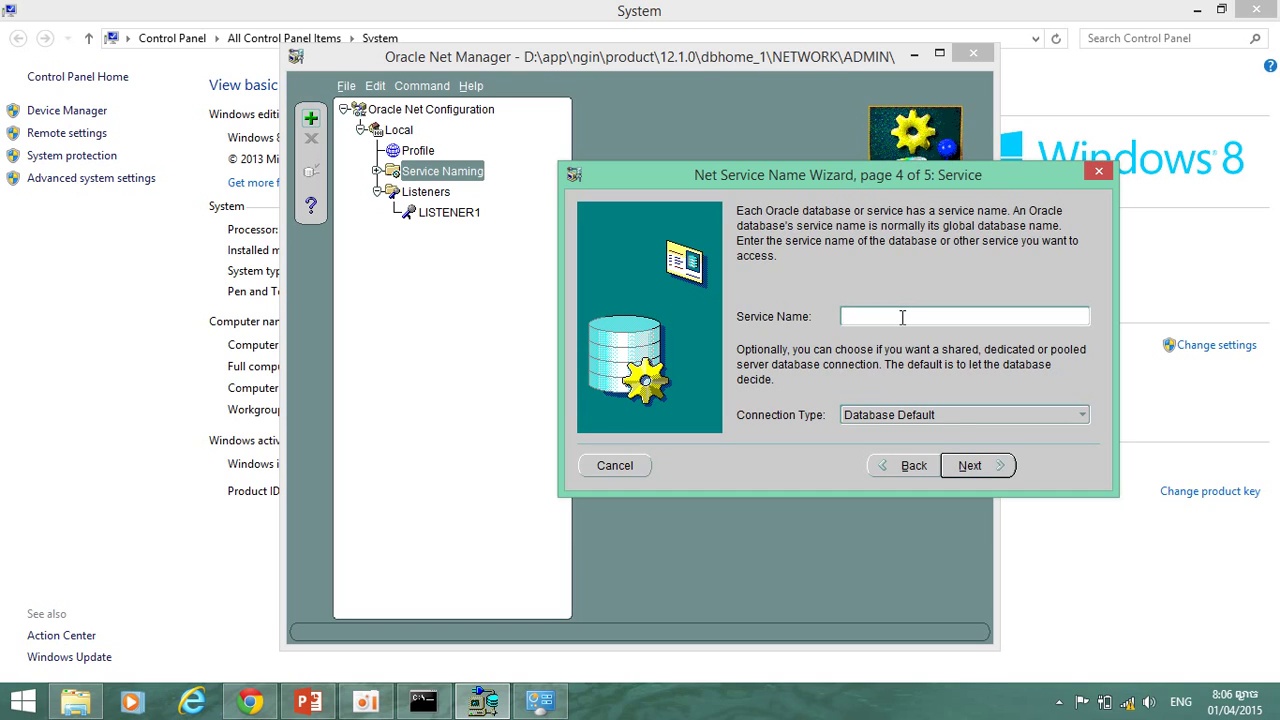
{"action": "type", "text": "bbutest"}
{"action": "left_click", "coordinate": [978, 464]}
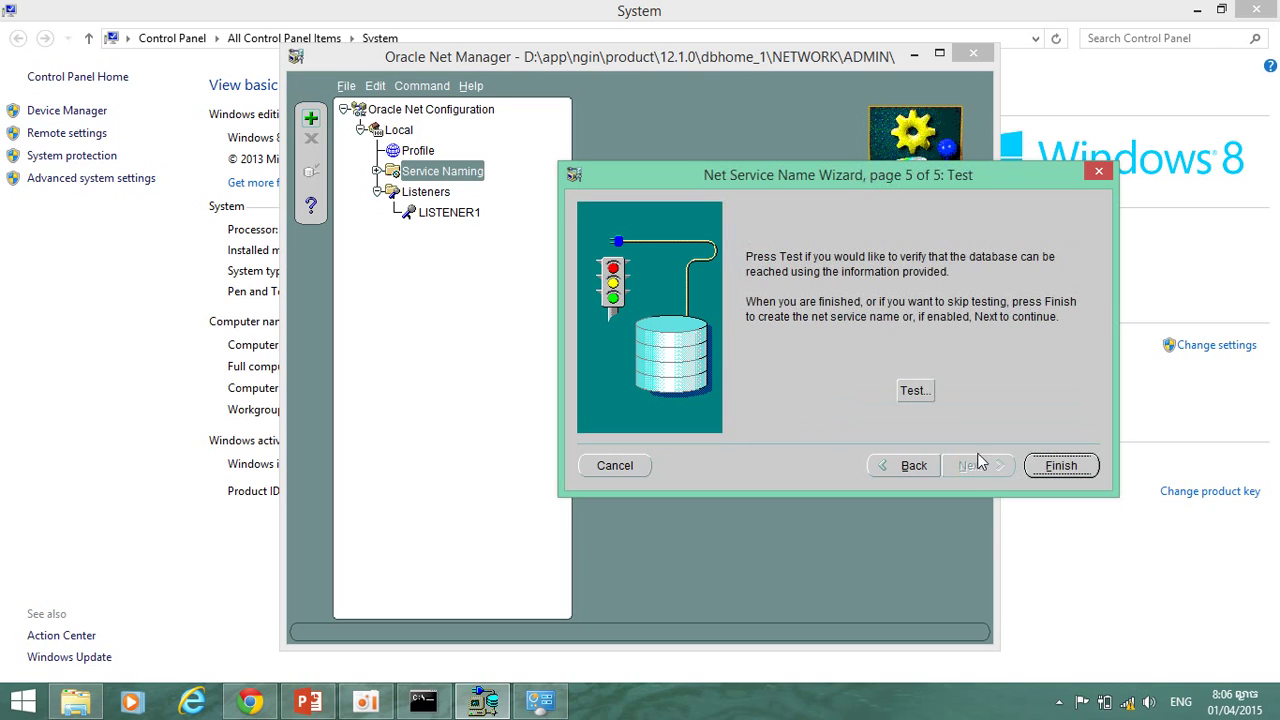
Test the connection, switch the test login to user system with its password, and retest.
{"action": "left_click", "coordinate": [911, 390]}
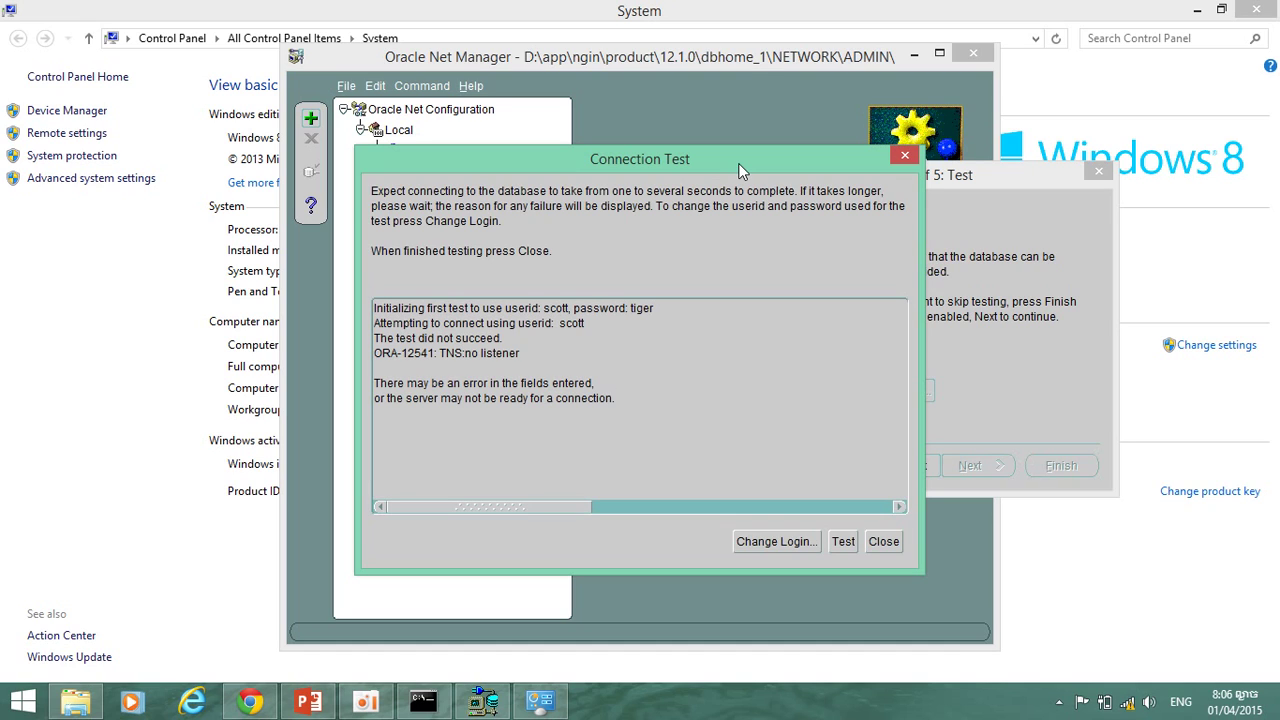
{"action": "left_click", "coordinate": [777, 541]}
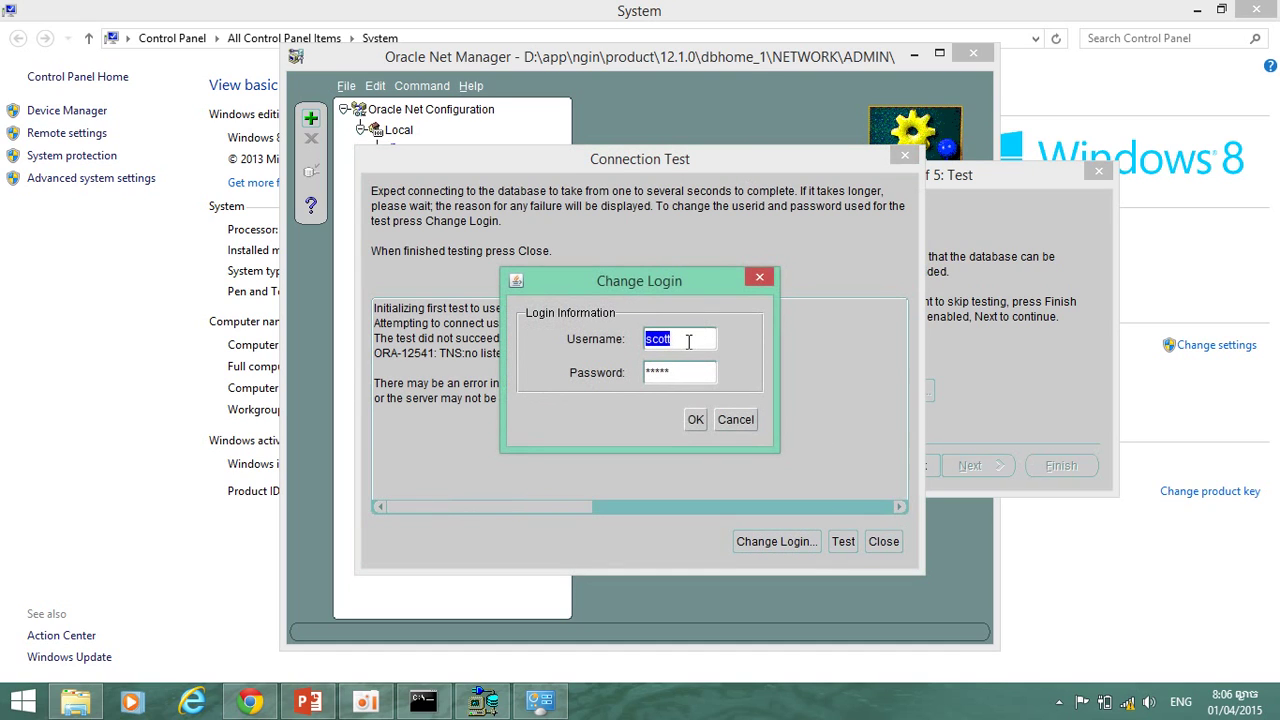
{"action": "type", "text": "system"}
{"action": "key", "text": "Tab"}
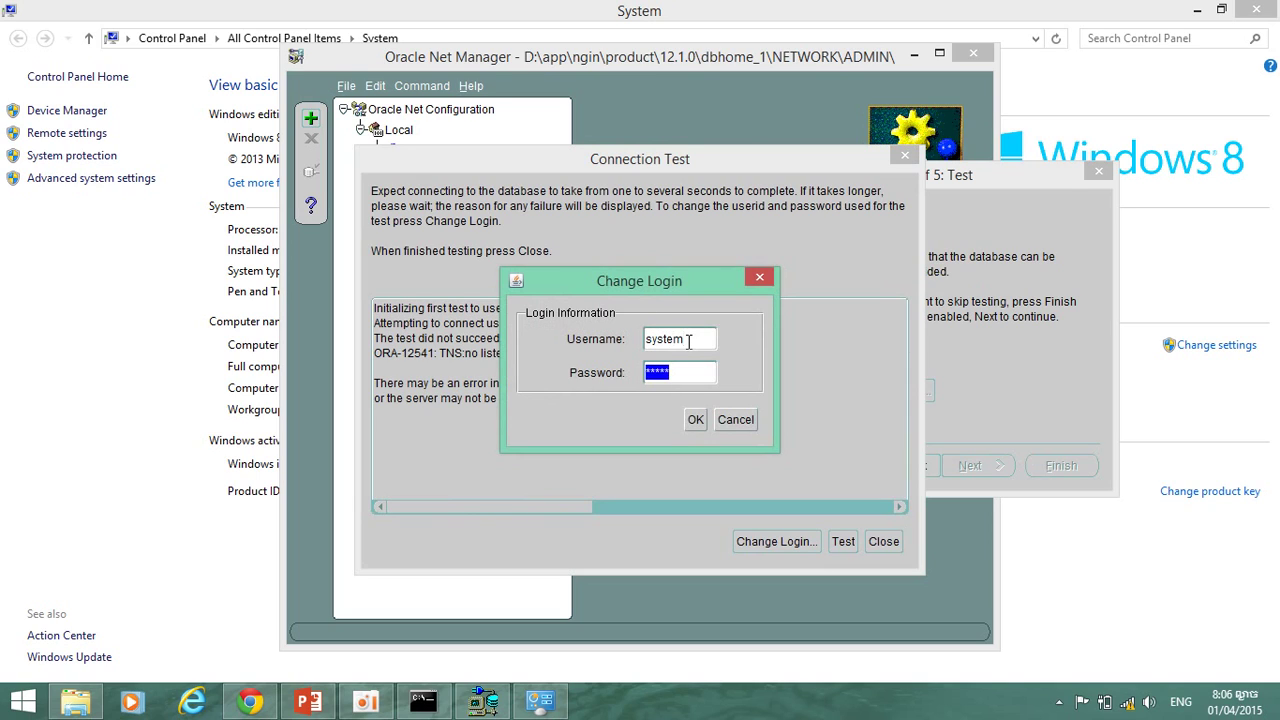
{"action": "type", "text": "oracle"}
{"action": "left_click", "coordinate": [700, 420]}
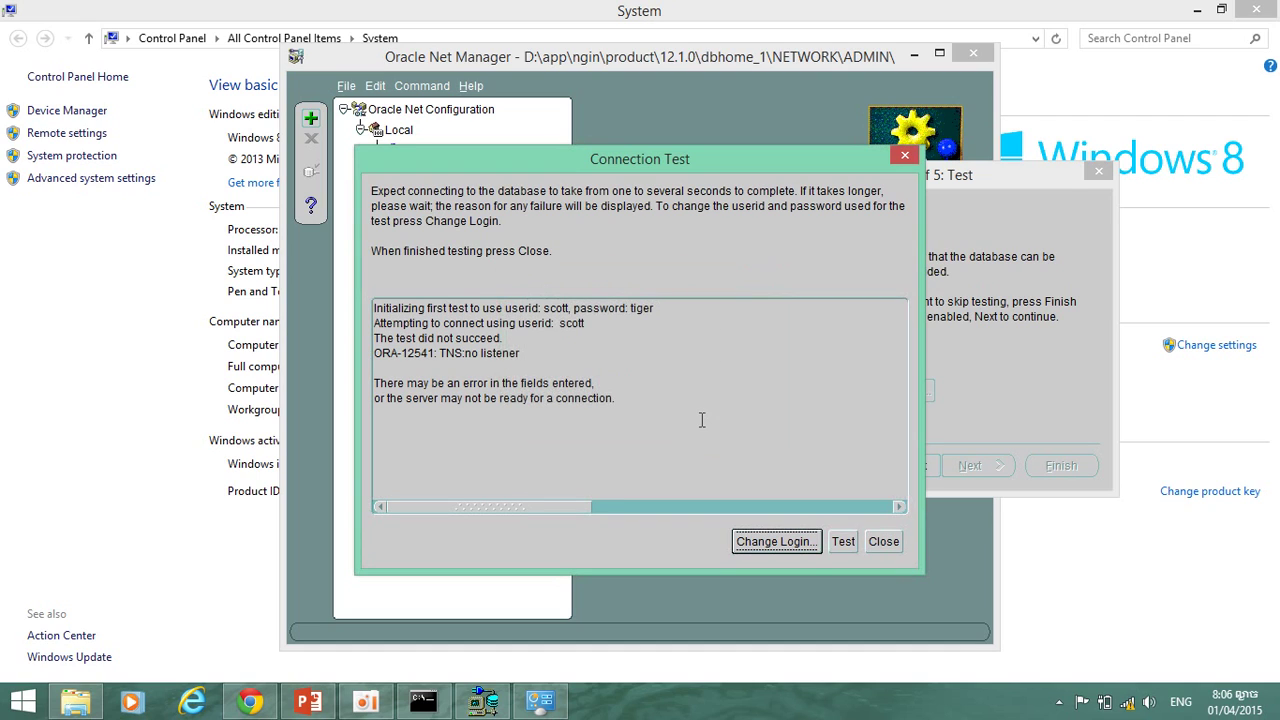
{"action": "left_click", "coordinate": [843, 541]}
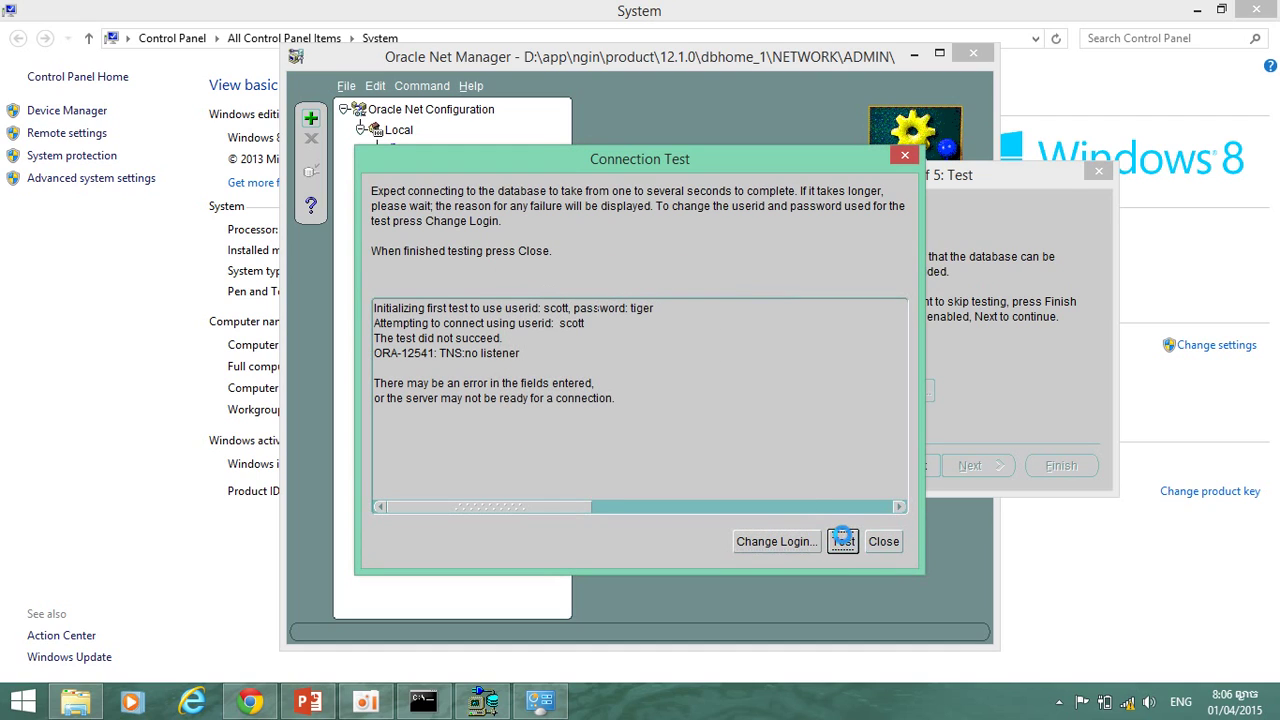
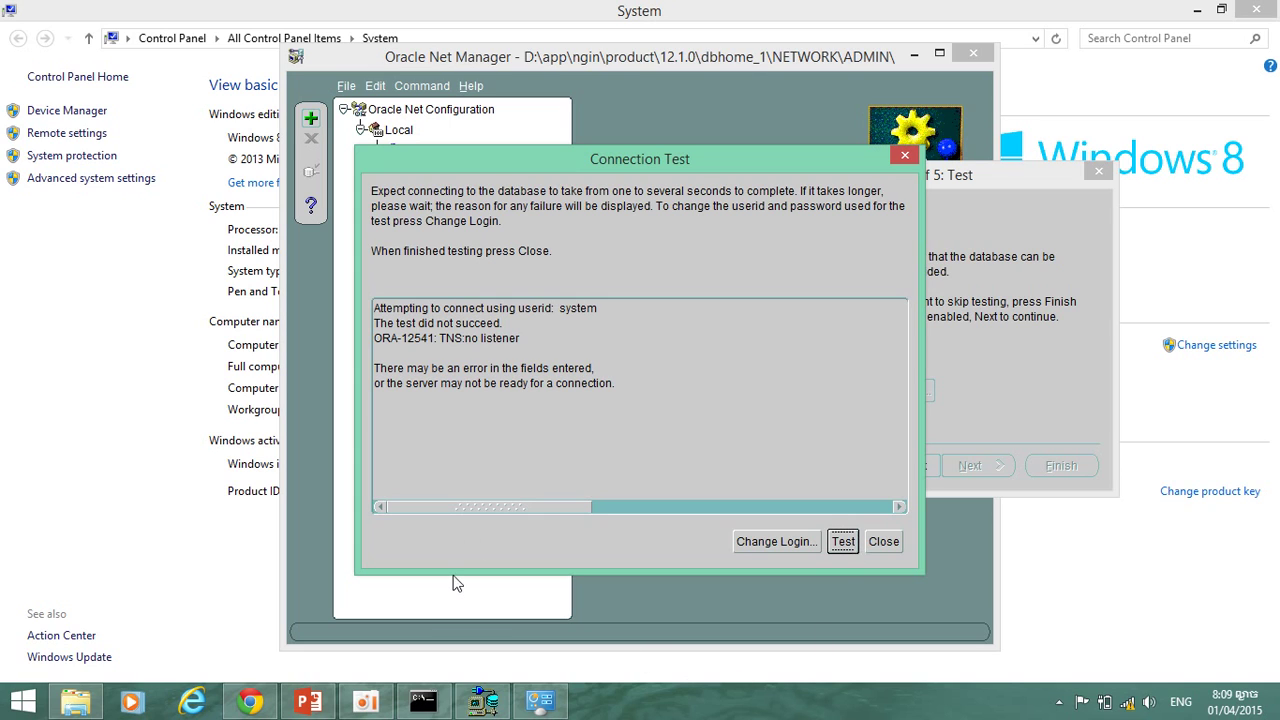
Dismiss the failed test results, rerun the test, close the blank result, and close the System window.
{"action": "left_click", "coordinate": [883, 542]}
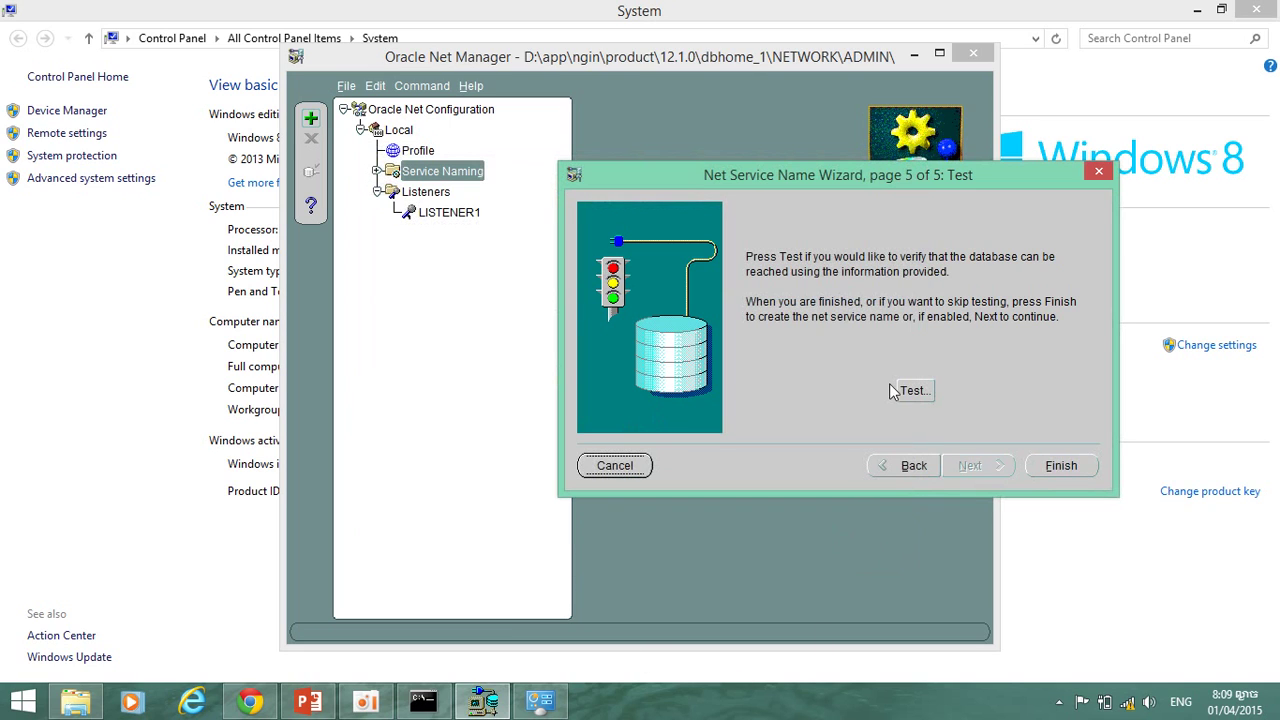
{"action": "left_click", "coordinate": [910, 392]}
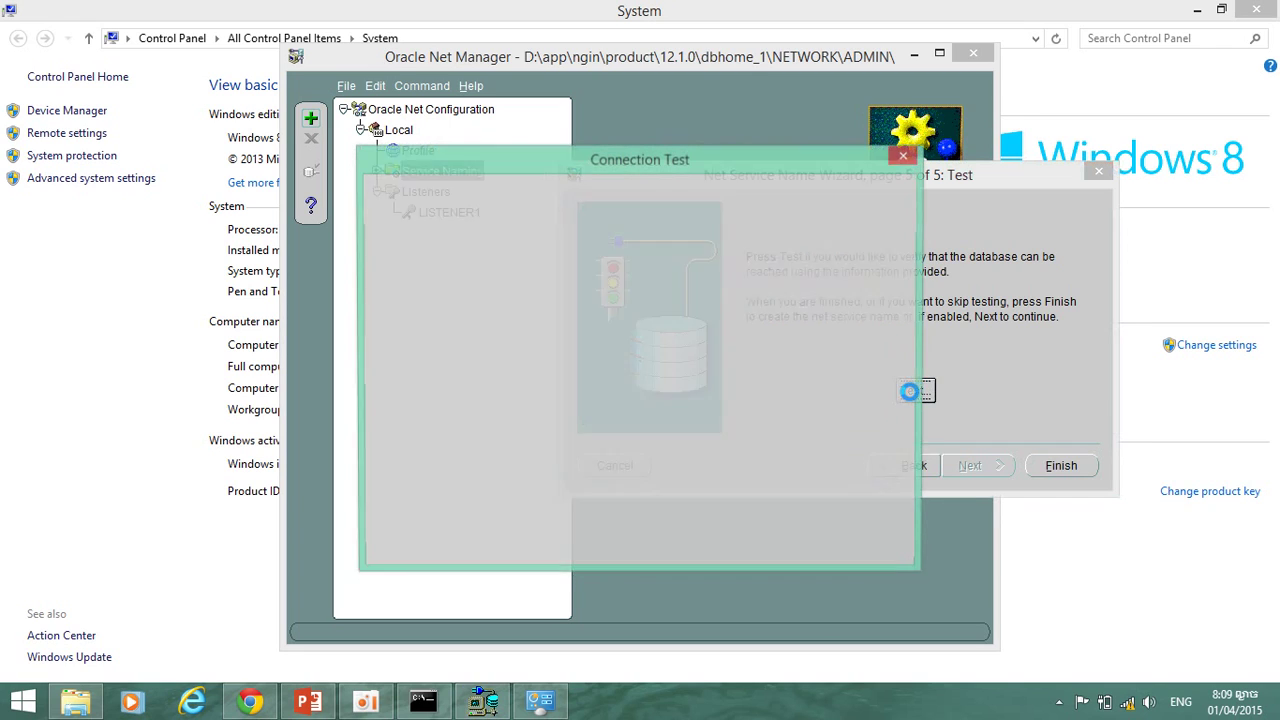
{"action": "left_click", "coordinate": [905, 157]}
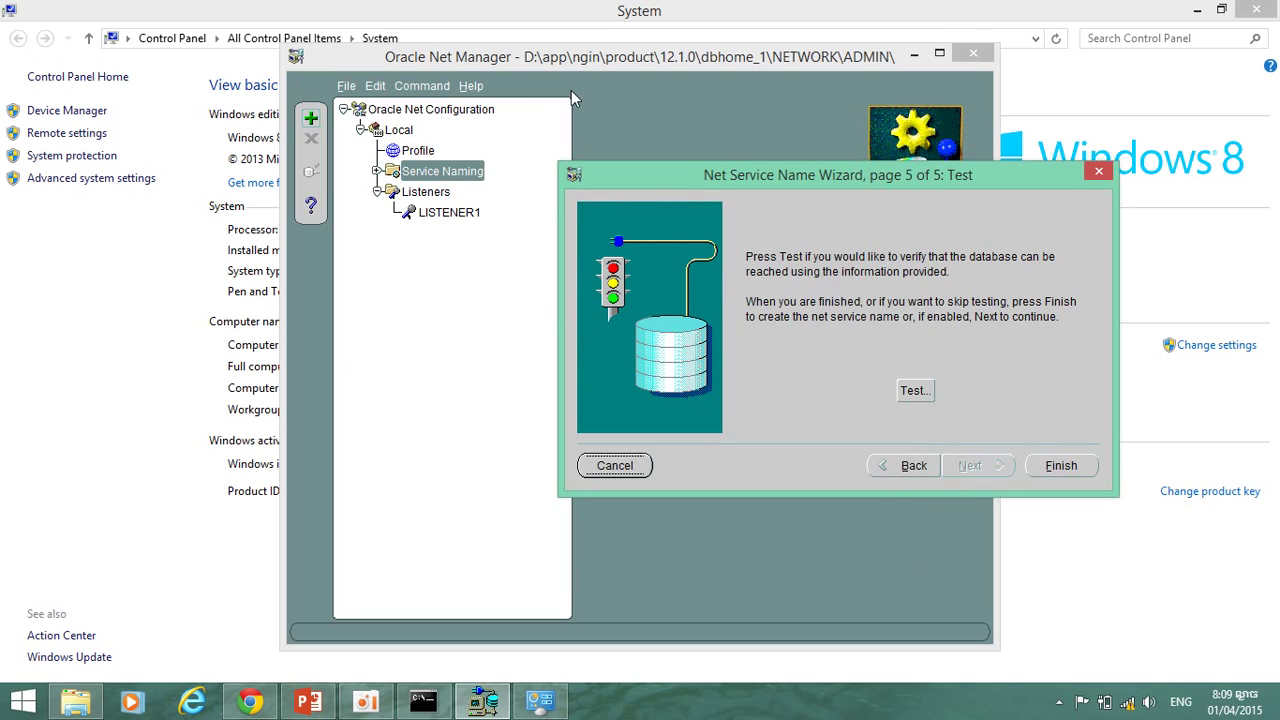
{"action": "left_click", "coordinate": [1265, 8]}
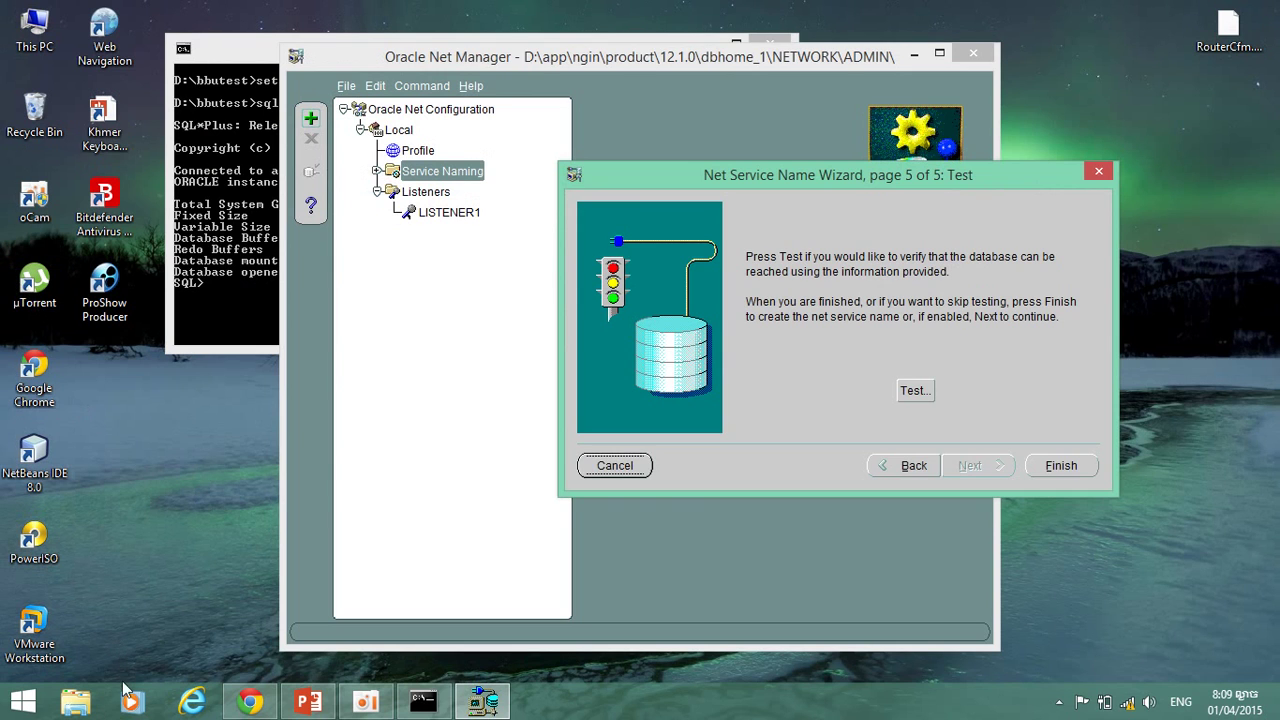
Open the db script from D:\bbutest in Notepad through File Explorer.
{"action": "left_click", "coordinate": [76, 701]}
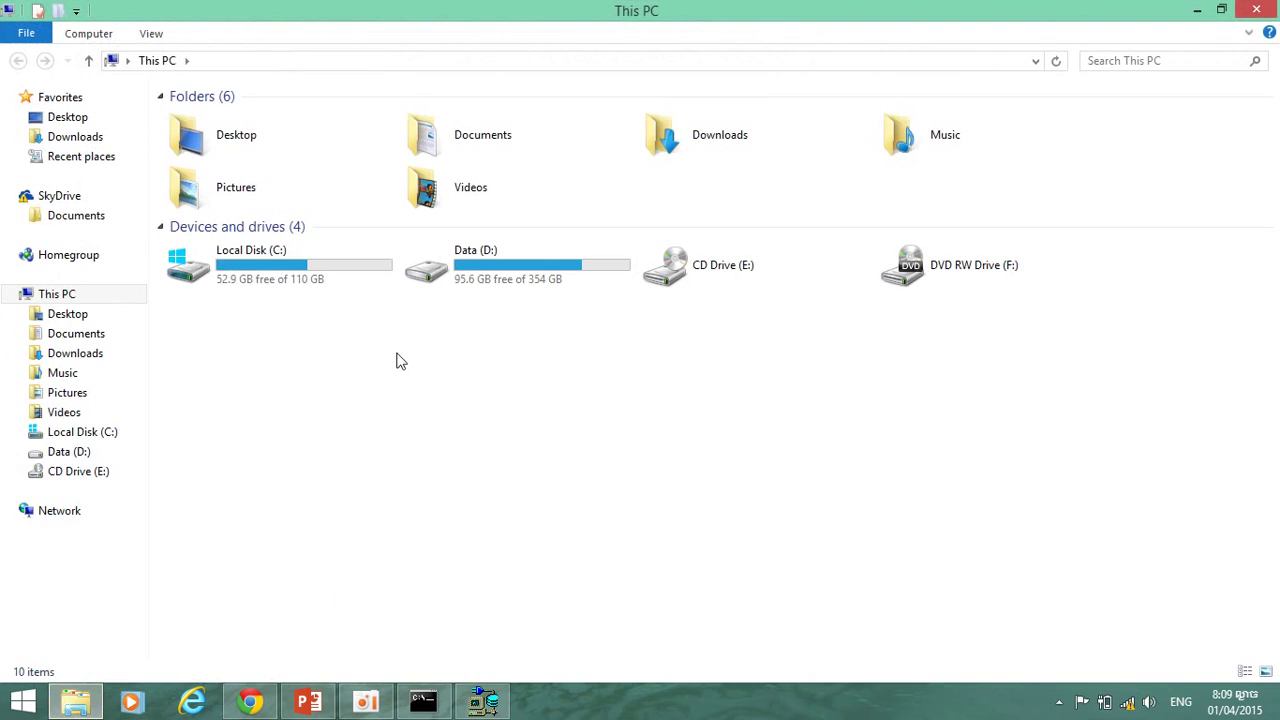
{"action": "double_click", "coordinate": [558, 289]}
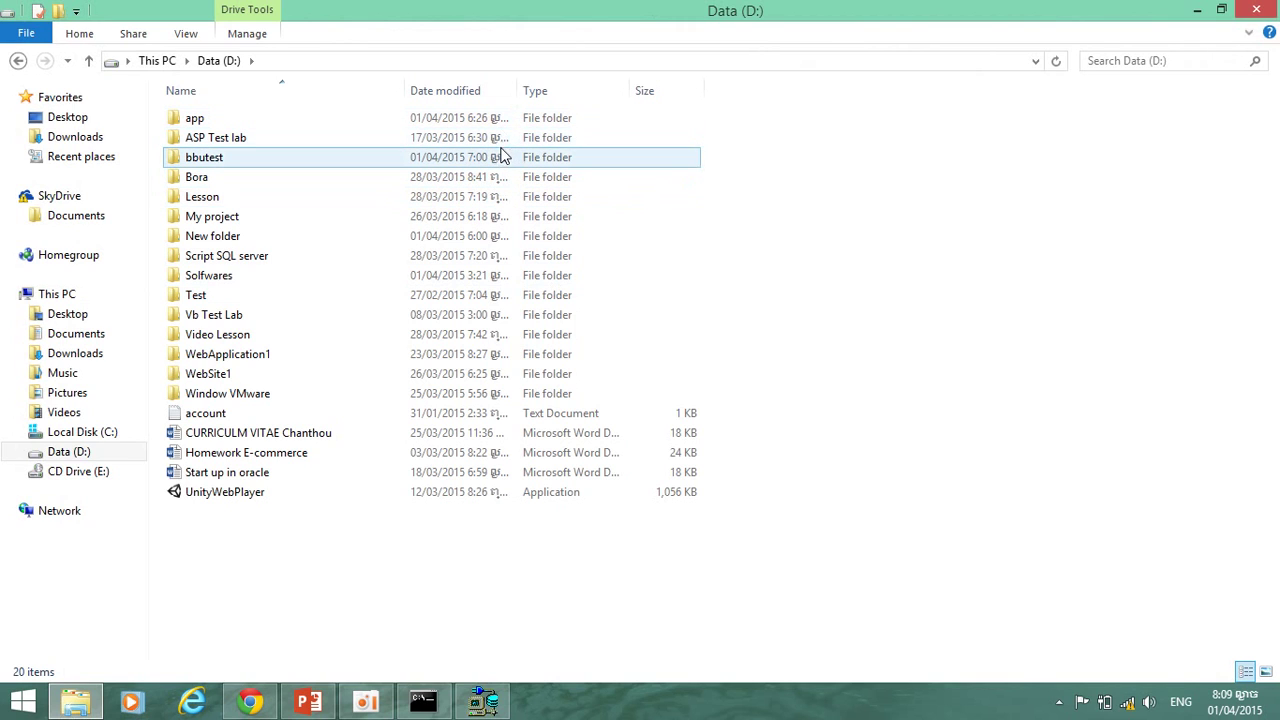
{"action": "double_click", "coordinate": [503, 157]}
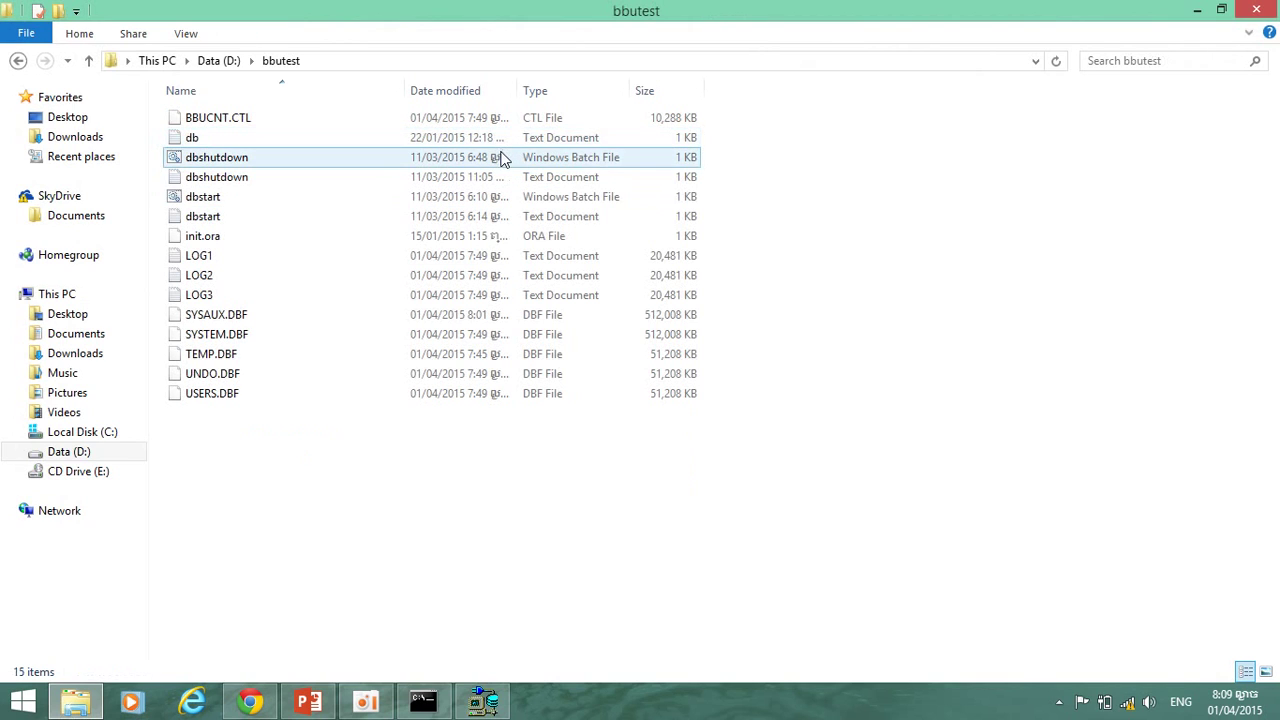
{"action": "double_click", "coordinate": [503, 137]}
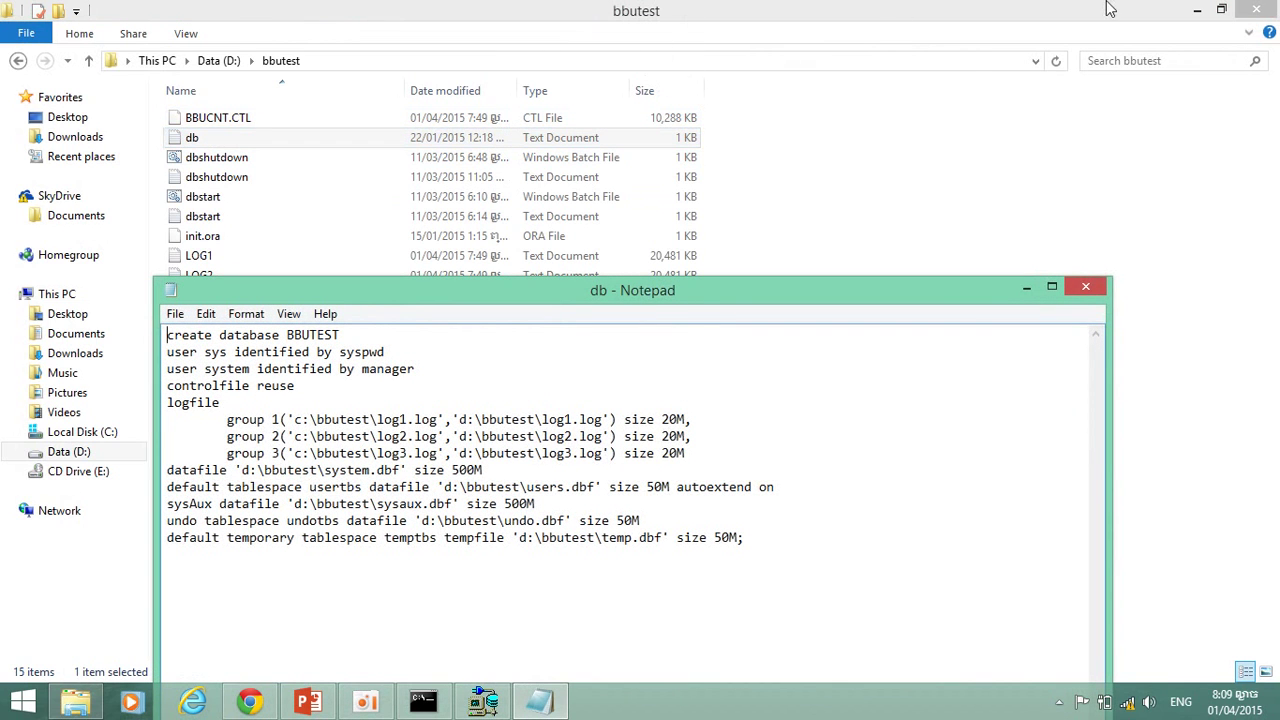
Copy the user name 'system' from line 3 of the db script and return to the wizard.
{"action": "left_click", "coordinate": [1197, 10]}
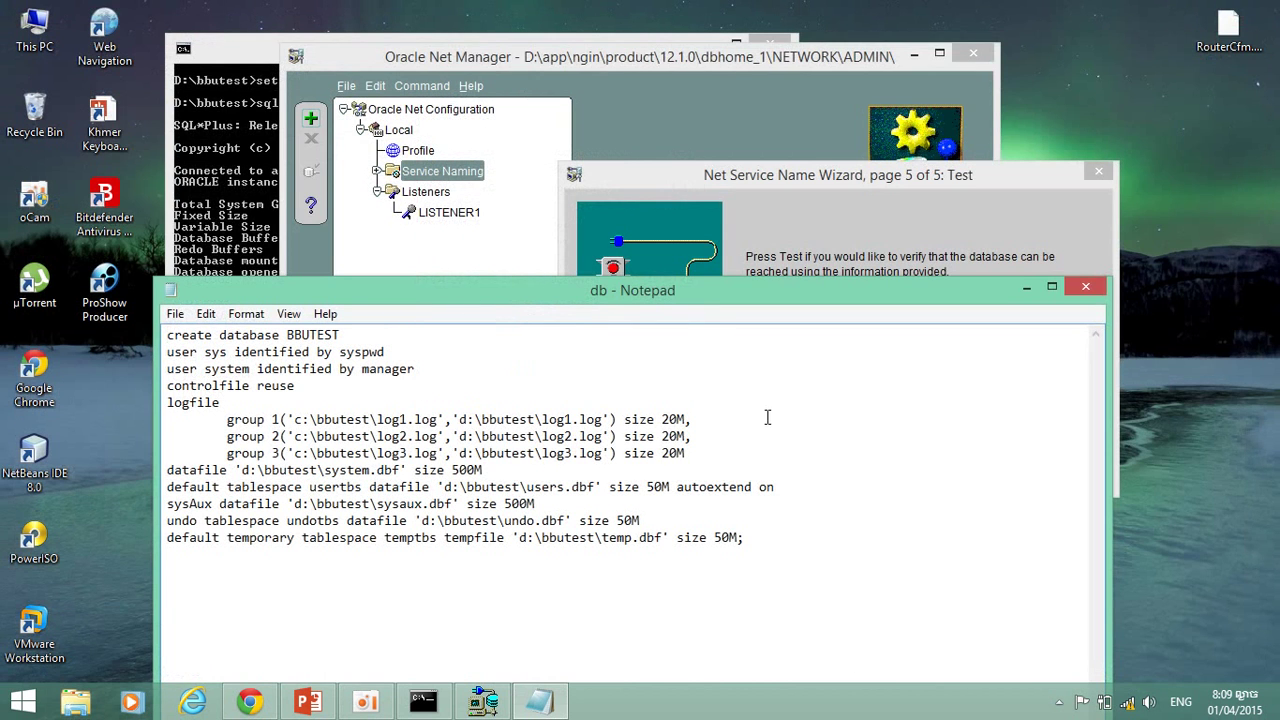
{"action": "left_click_drag", "start_coordinate": [723, 293], "coordinate": [830, 218]}
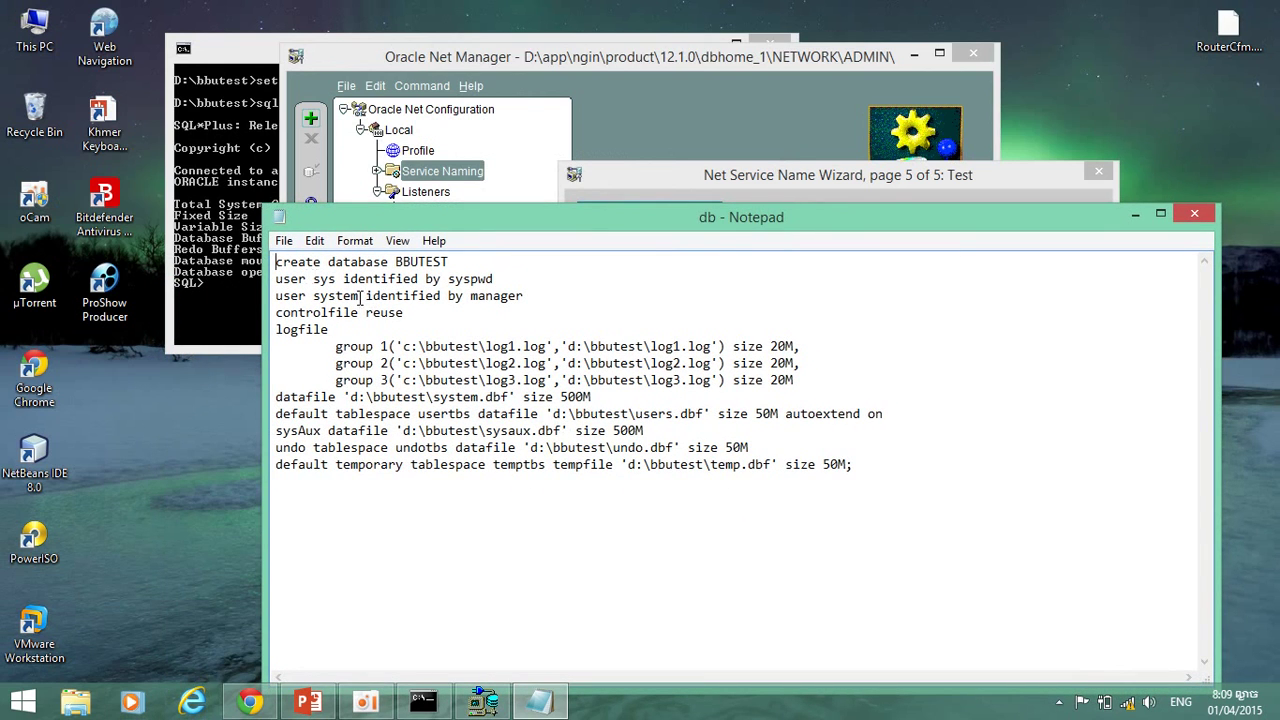
{"action": "left_click_drag", "start_coordinate": [361, 297], "coordinate": [312, 296]}
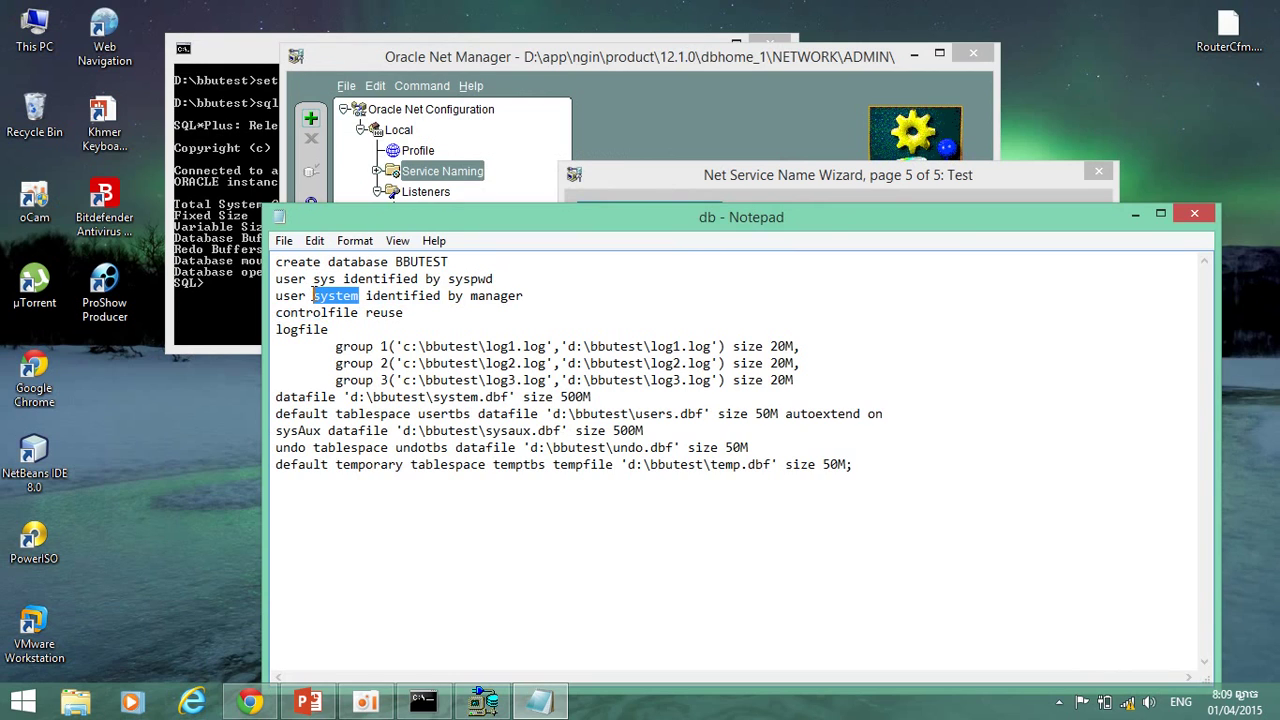
{"action": "right_click", "coordinate": [312, 295]}
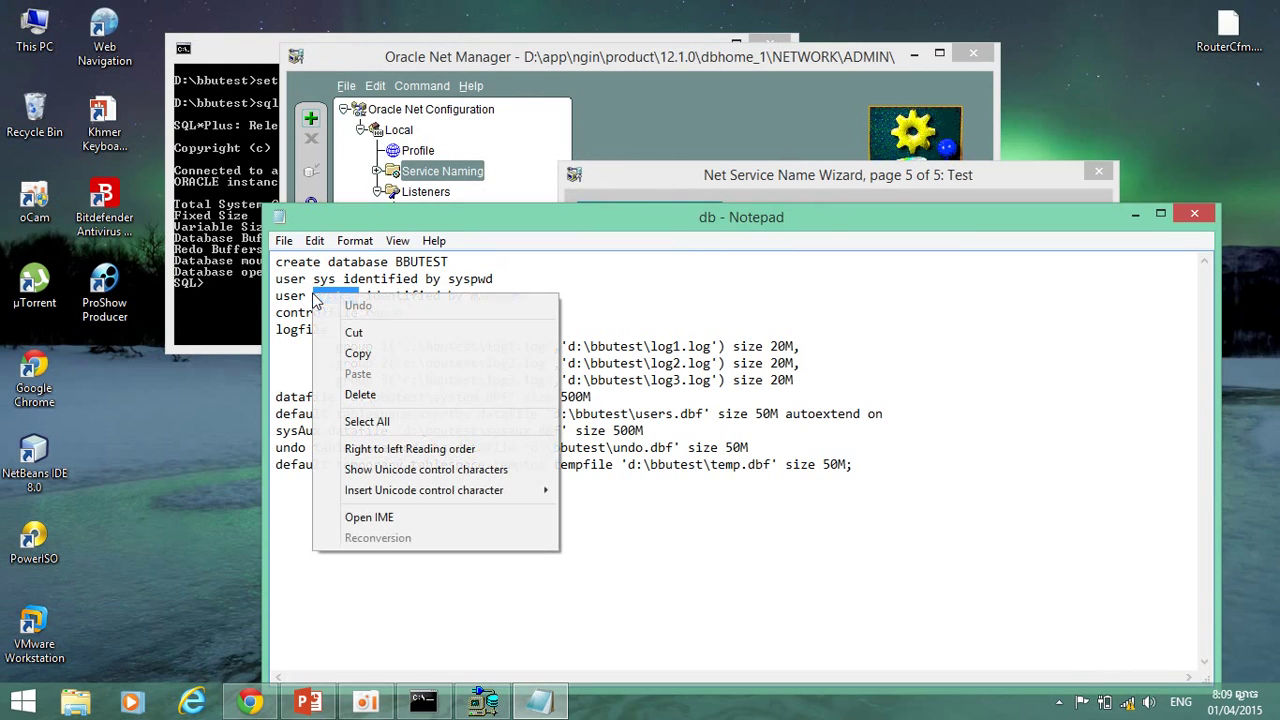
{"action": "left_click", "coordinate": [429, 356]}
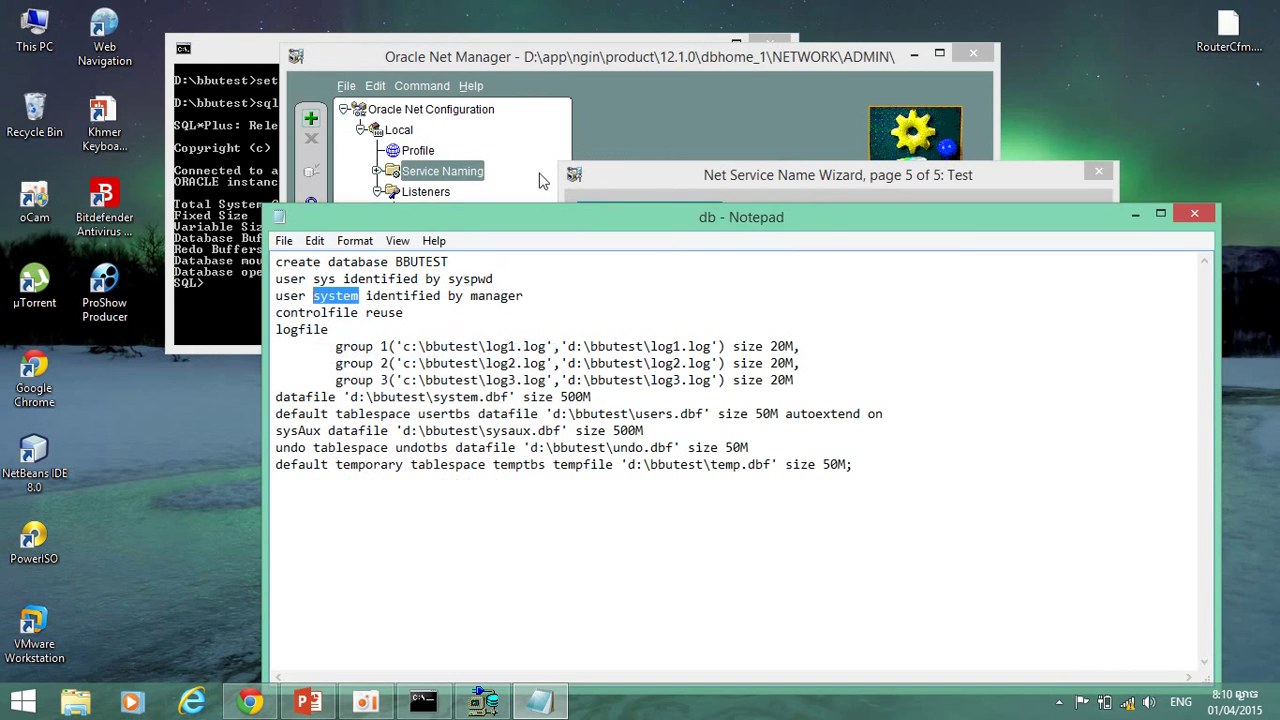
{"action": "left_click", "coordinate": [754, 162]}
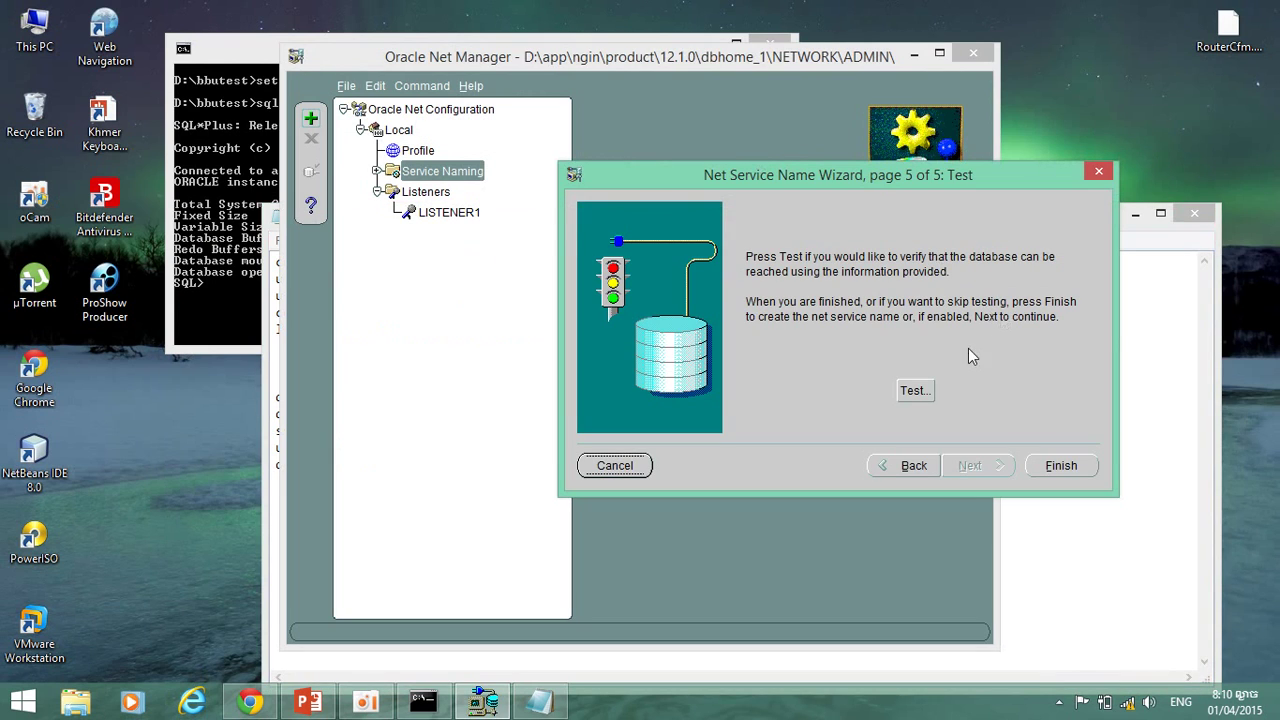
Run the test, set the test login username to system, and select its password in the script.
{"action": "left_click", "coordinate": [928, 390]}
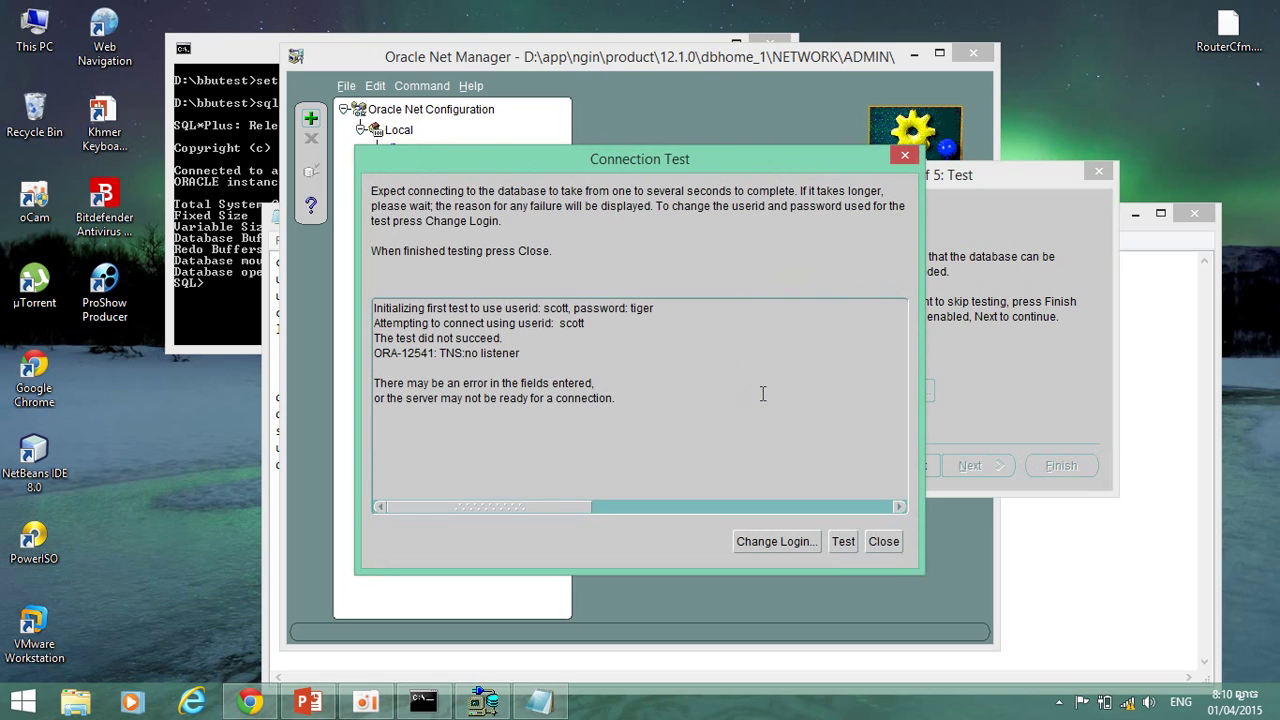
{"action": "left_click", "coordinate": [772, 548]}
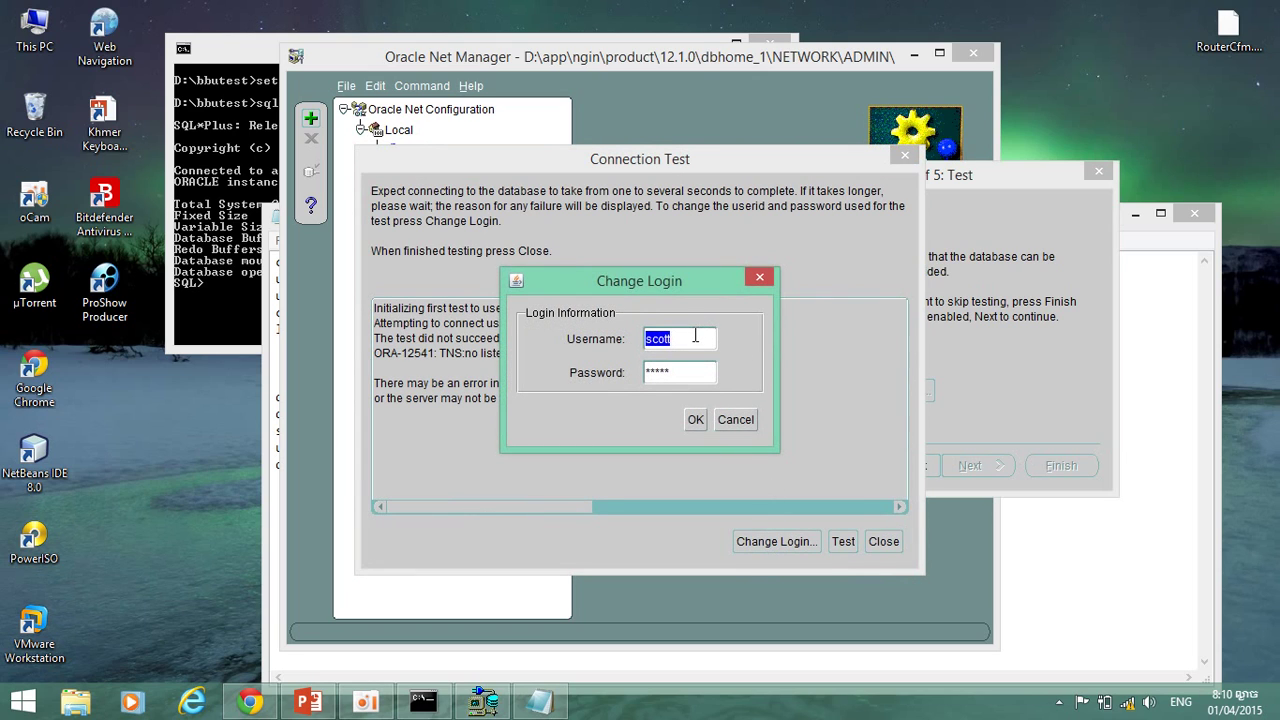
{"action": "type", "text": "system"}
{"action": "left_click", "coordinate": [1103, 629]}
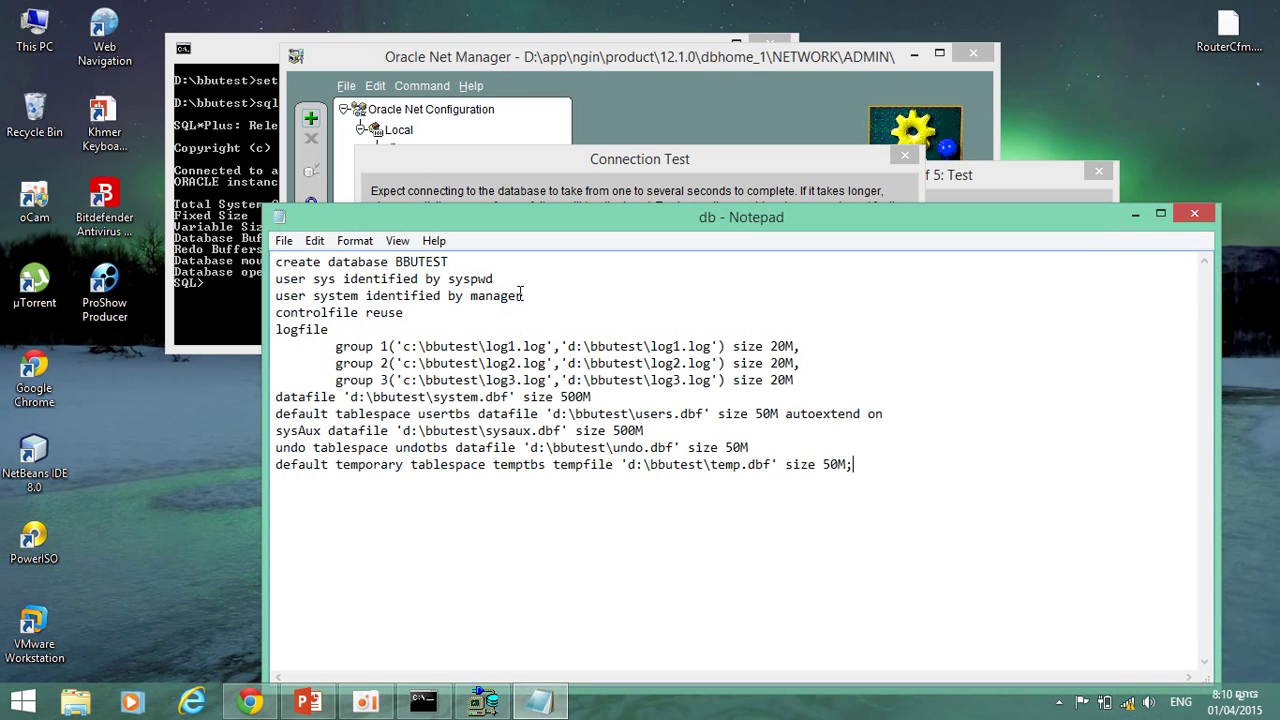
{"action": "left_click_drag", "start_coordinate": [523, 296], "coordinate": [474, 303]}
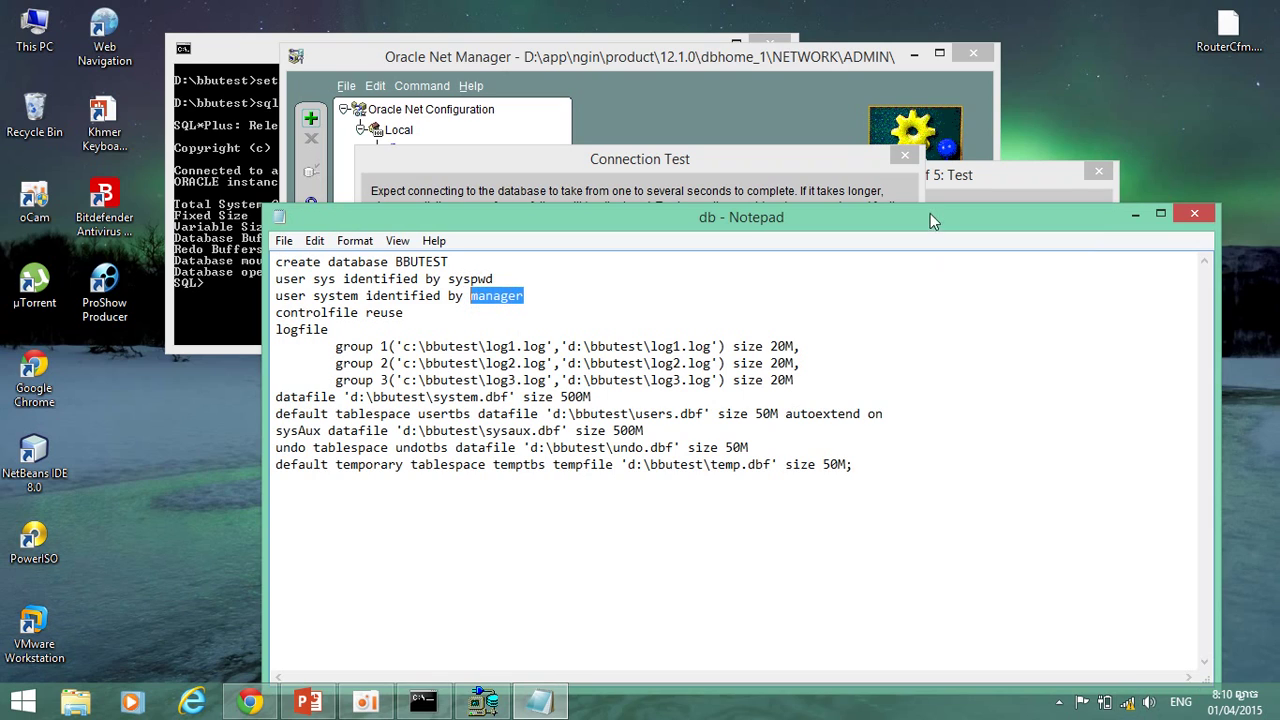
{"action": "left_click", "coordinate": [892, 178]}
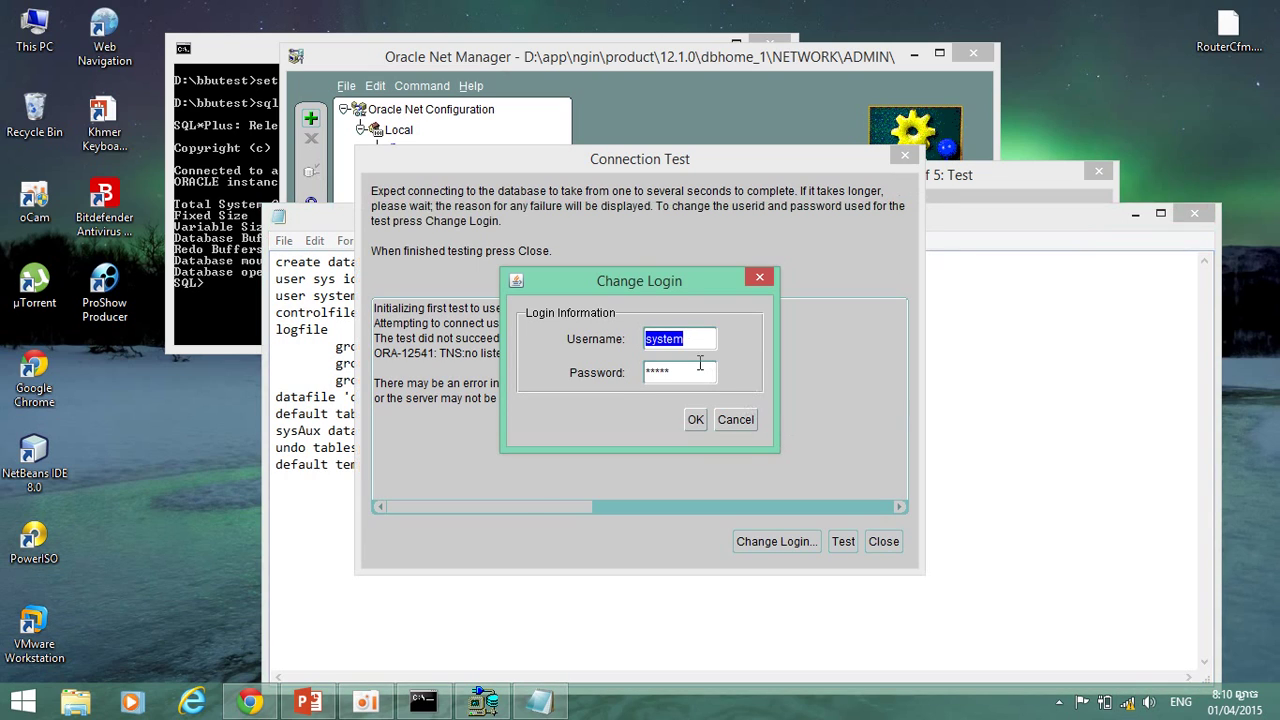
Replace the test login password with the system account's password, rerun the test, and close the failing results.
{"action": "left_click", "coordinate": [656, 372]}
{"action": "left_click_drag", "start_coordinate": [678, 372], "coordinate": [648, 374]}
{"action": "type", "text": "*******"}
{"action": "left_click", "coordinate": [696, 419]}
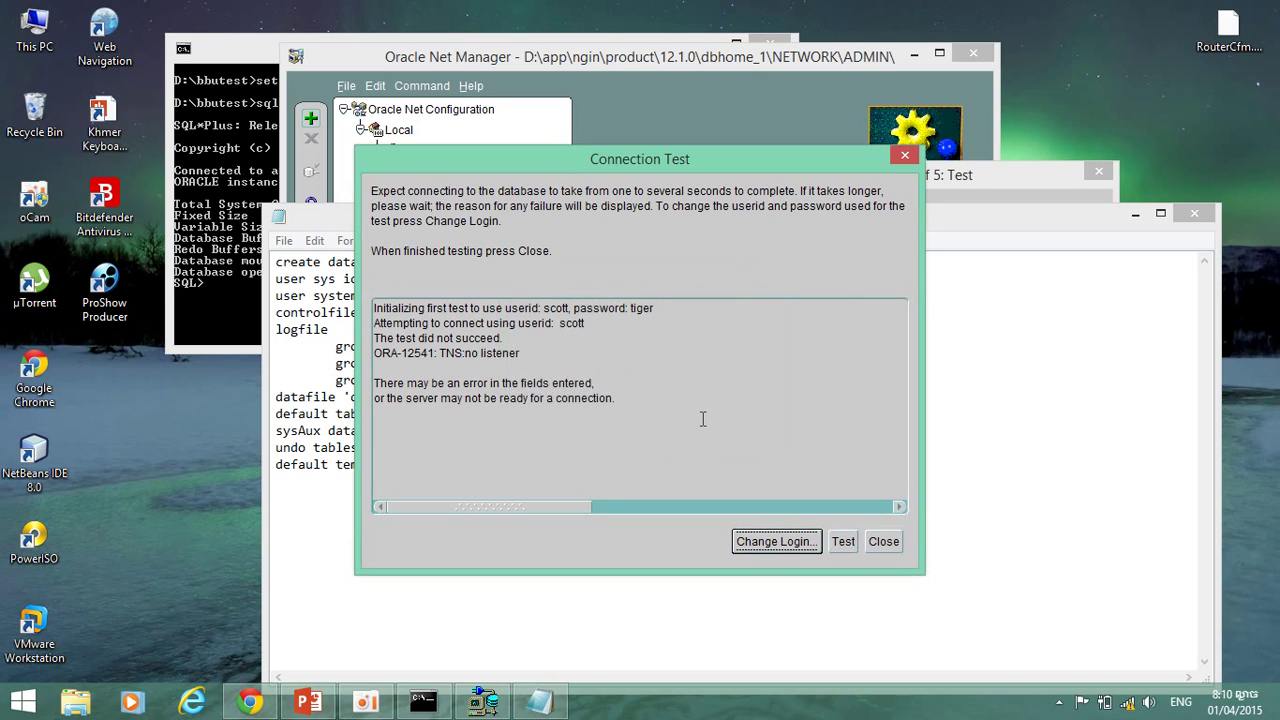
{"action": "left_click", "coordinate": [831, 541]}
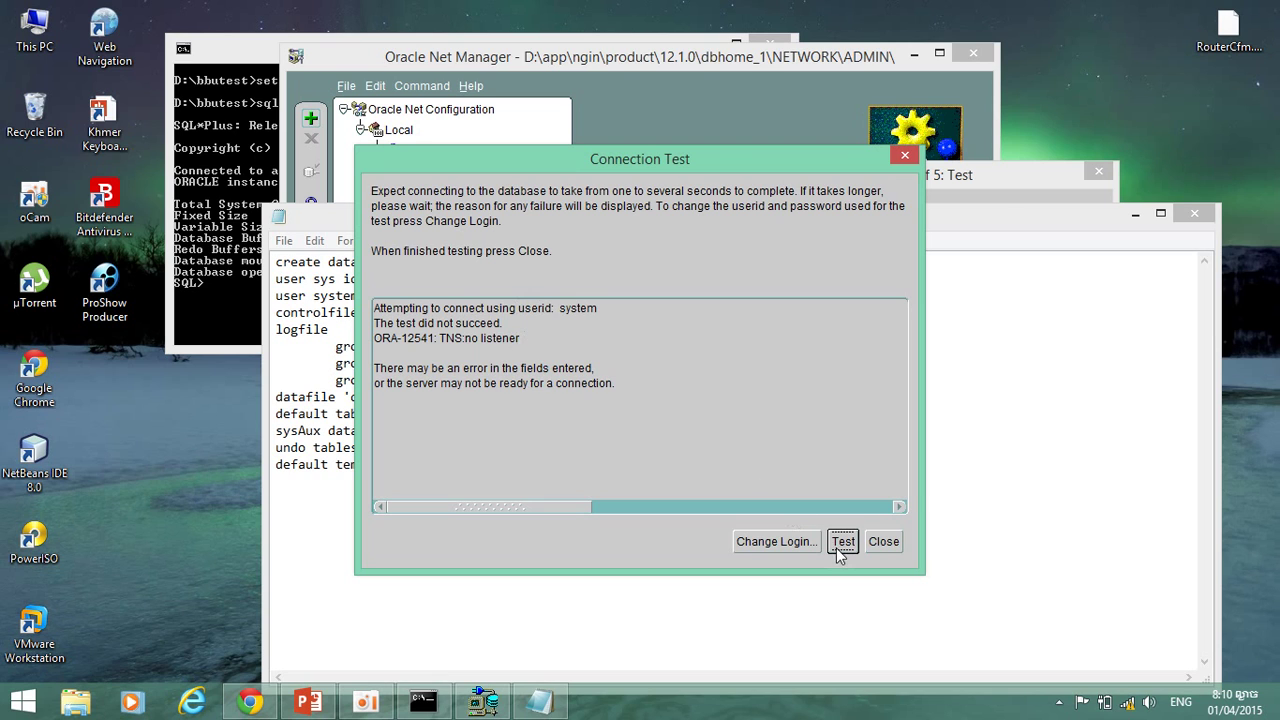
{"action": "left_click", "coordinate": [876, 543]}
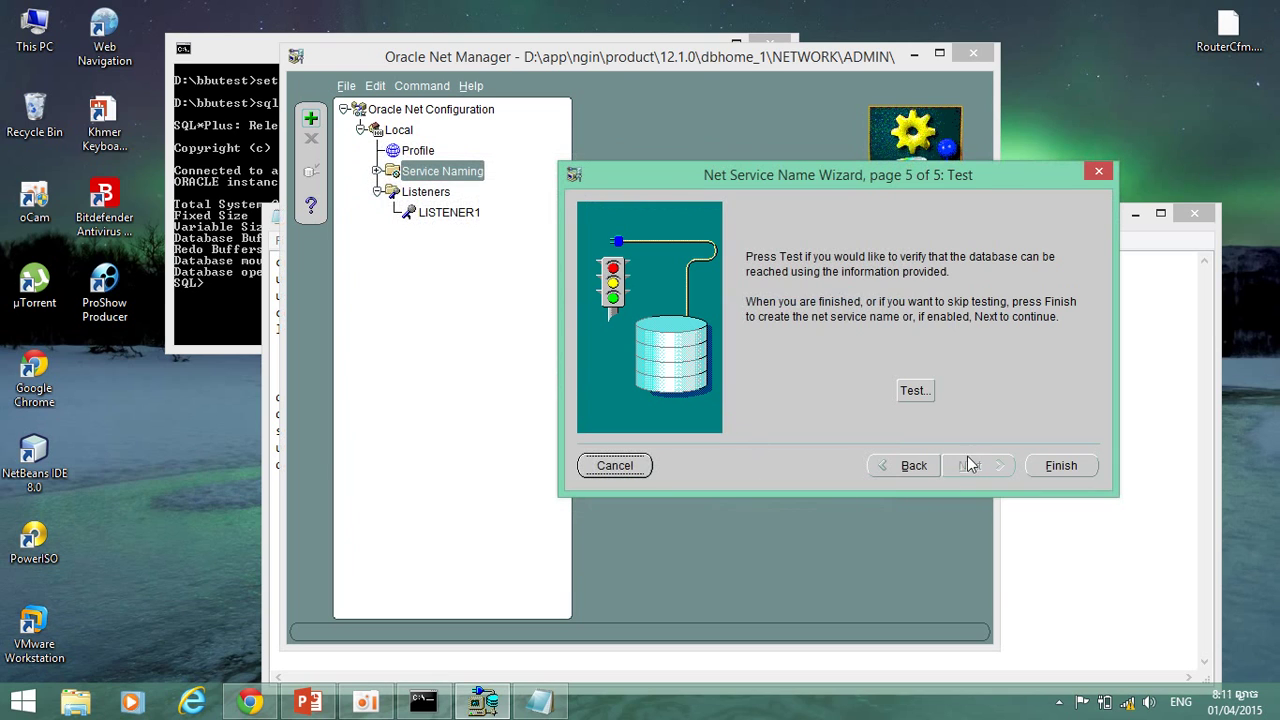
Review the wizard's Protocol, Protocol Settings and Service pages.
{"action": "left_click", "coordinate": [914, 468]}
{"action": "left_click", "coordinate": [914, 468]}
{"action": "left_click", "coordinate": [914, 468]}
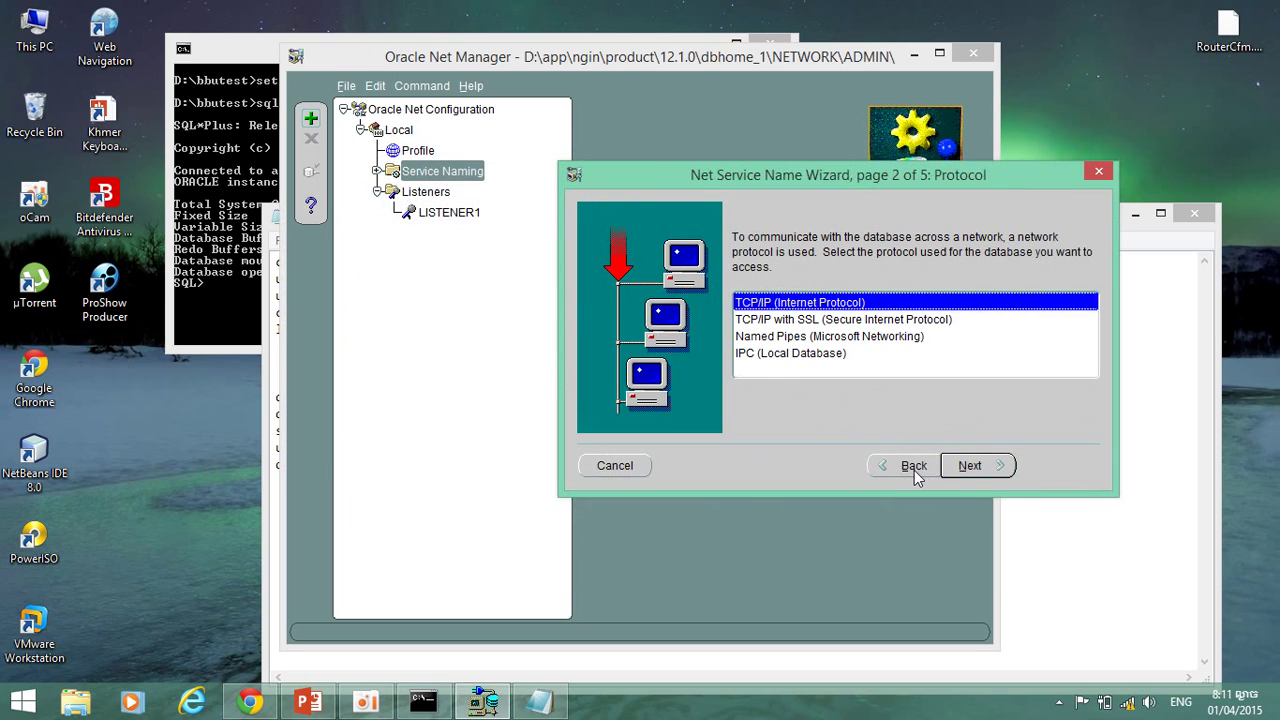
{"action": "left_click", "coordinate": [994, 478]}
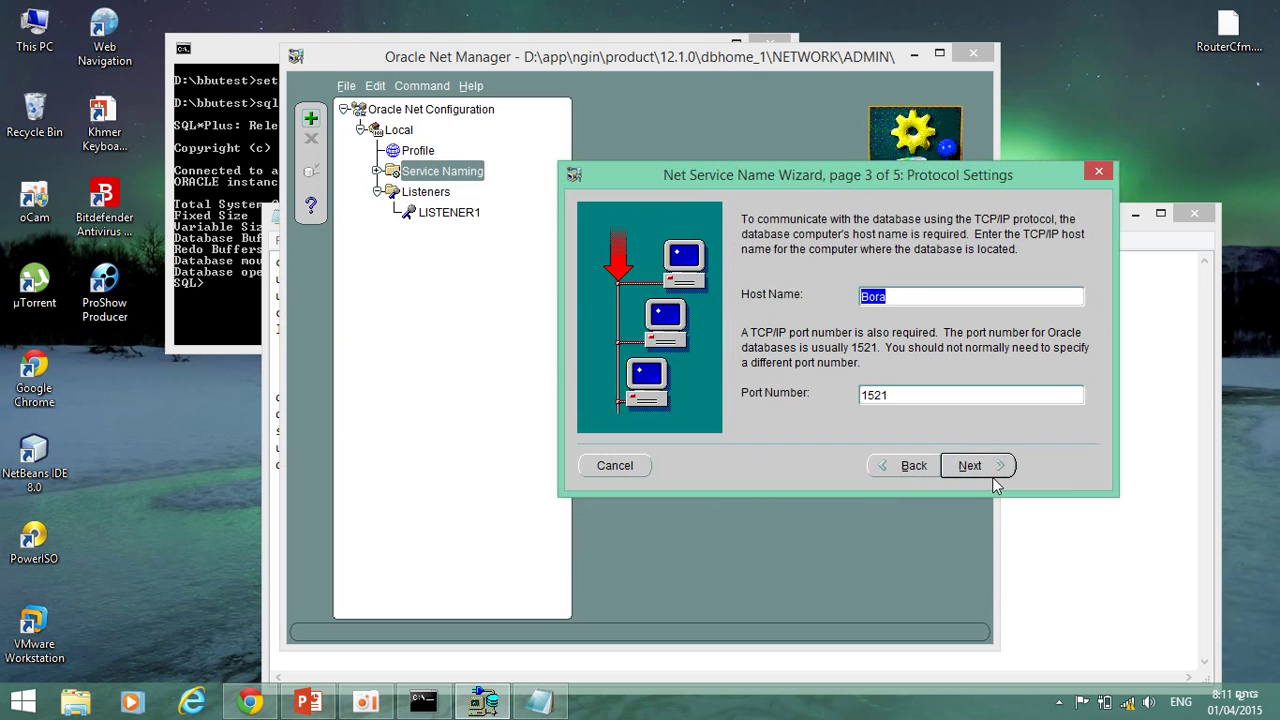
{"action": "left_click", "coordinate": [975, 466]}
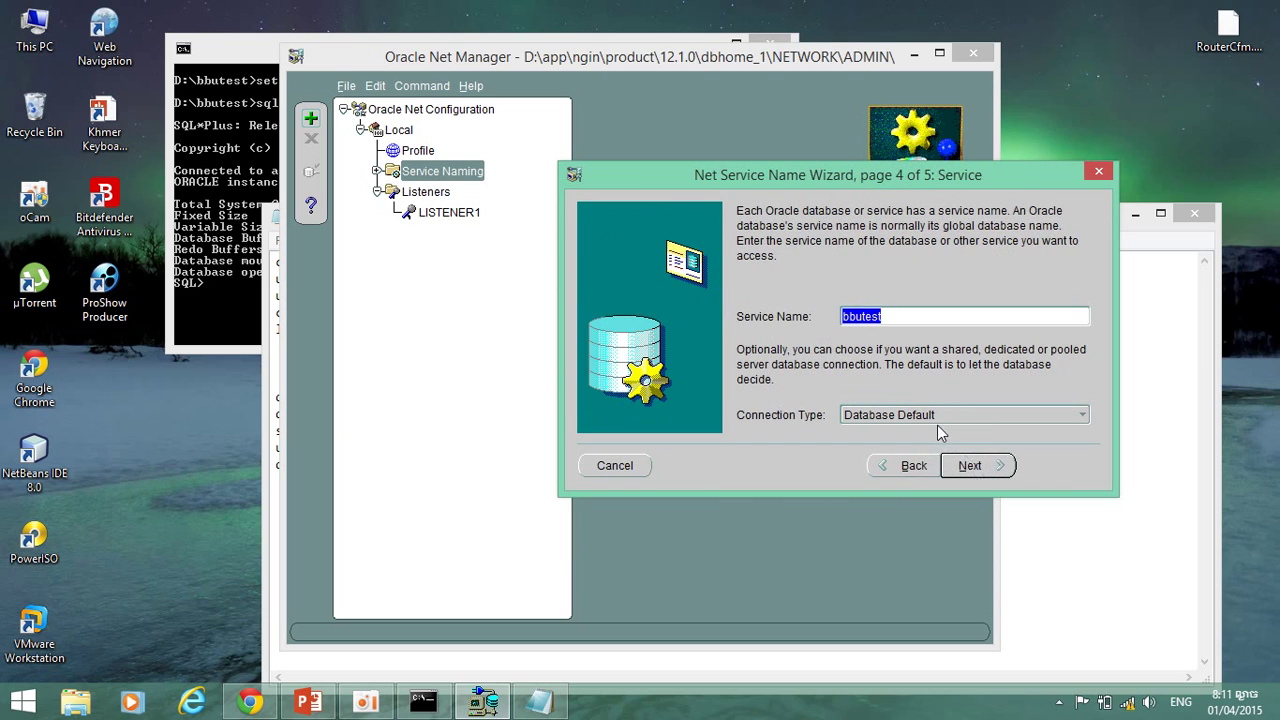
{"action": "left_click", "coordinate": [895, 317]}
Return to the first wizard page and change the net service name to bbunet.
{"action": "left_click", "coordinate": [924, 462]}
{"action": "left_click", "coordinate": [924, 462]}
{"action": "left_click", "coordinate": [924, 462]}
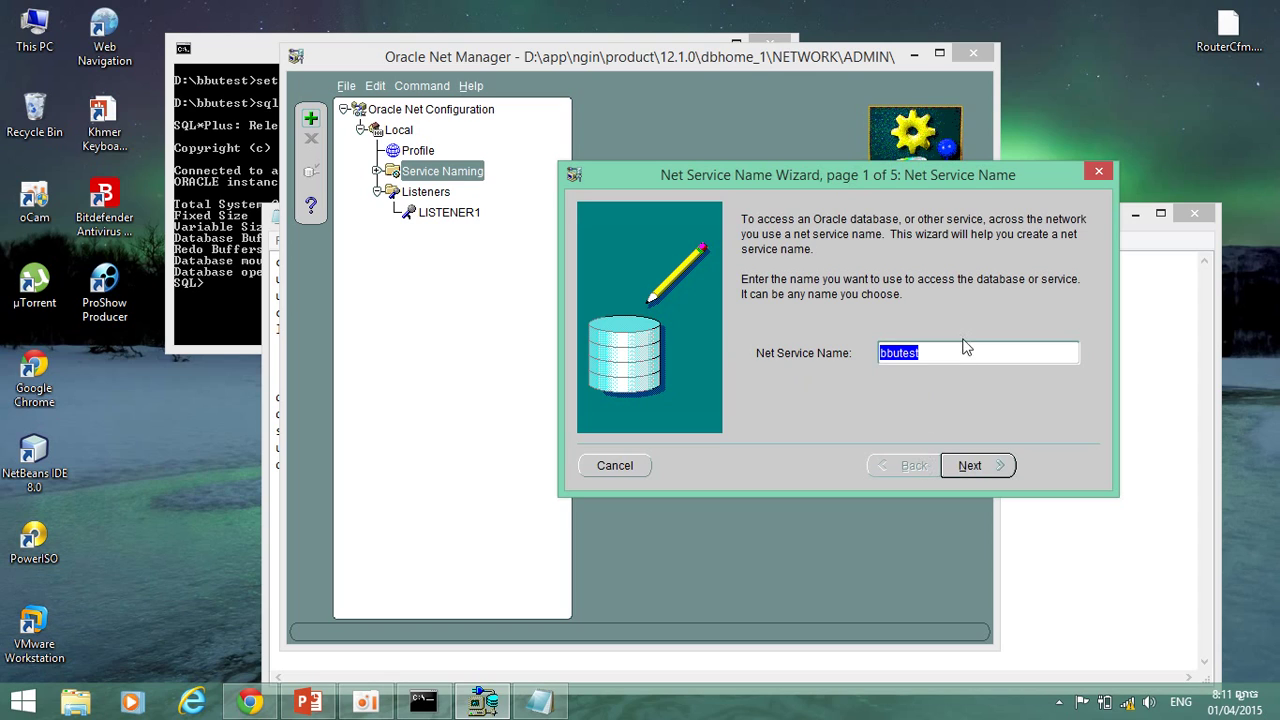
{"action": "left_click", "coordinate": [966, 354]}
{"action": "key", "text": "BackSpace"}
{"action": "key", "text": "BackSpace"}
{"action": "key", "text": "BackSpace"}
{"action": "key", "text": "BackSpace"}
{"action": "type", "text": "net"}
Accept TCP/IP, the host and port 1521 settings, and service bbutest, then finish the wizard.
{"action": "left_click", "coordinate": [971, 468]}
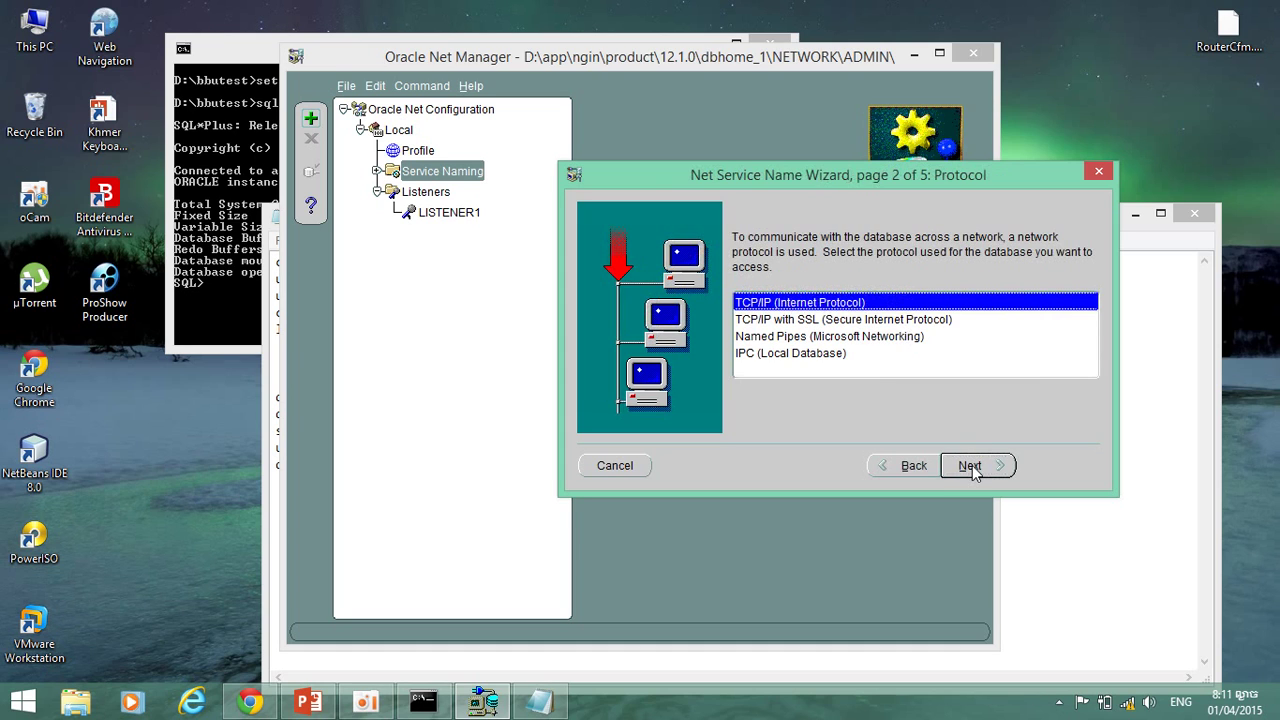
{"action": "left_click", "coordinate": [970, 467]}
{"action": "left_click", "coordinate": [970, 467]}
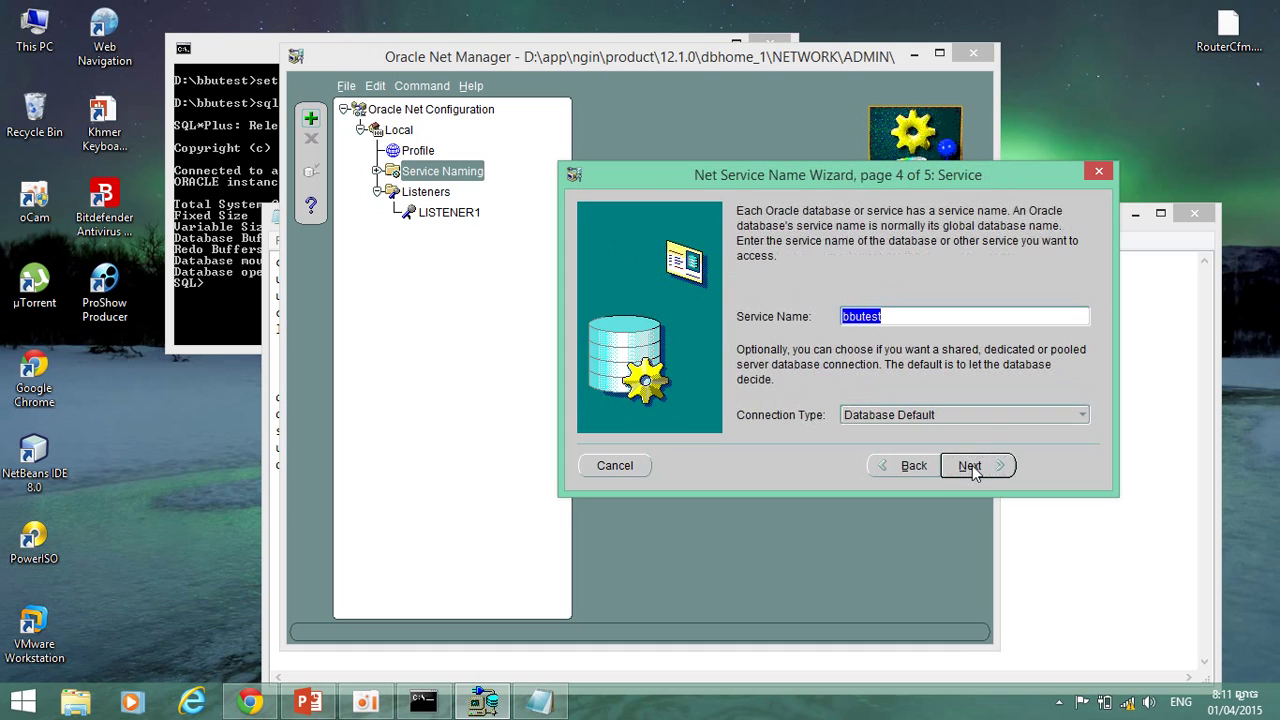
{"action": "left_click", "coordinate": [970, 467]}
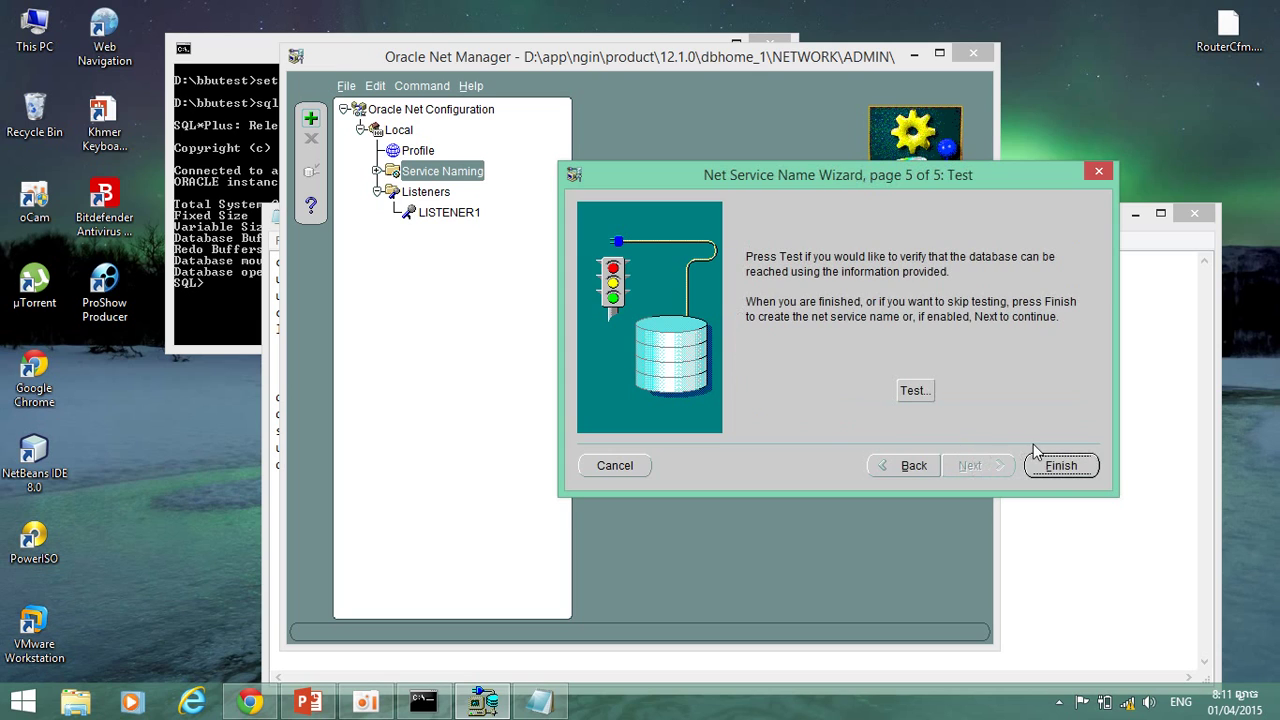
{"action": "left_click", "coordinate": [1046, 466]}
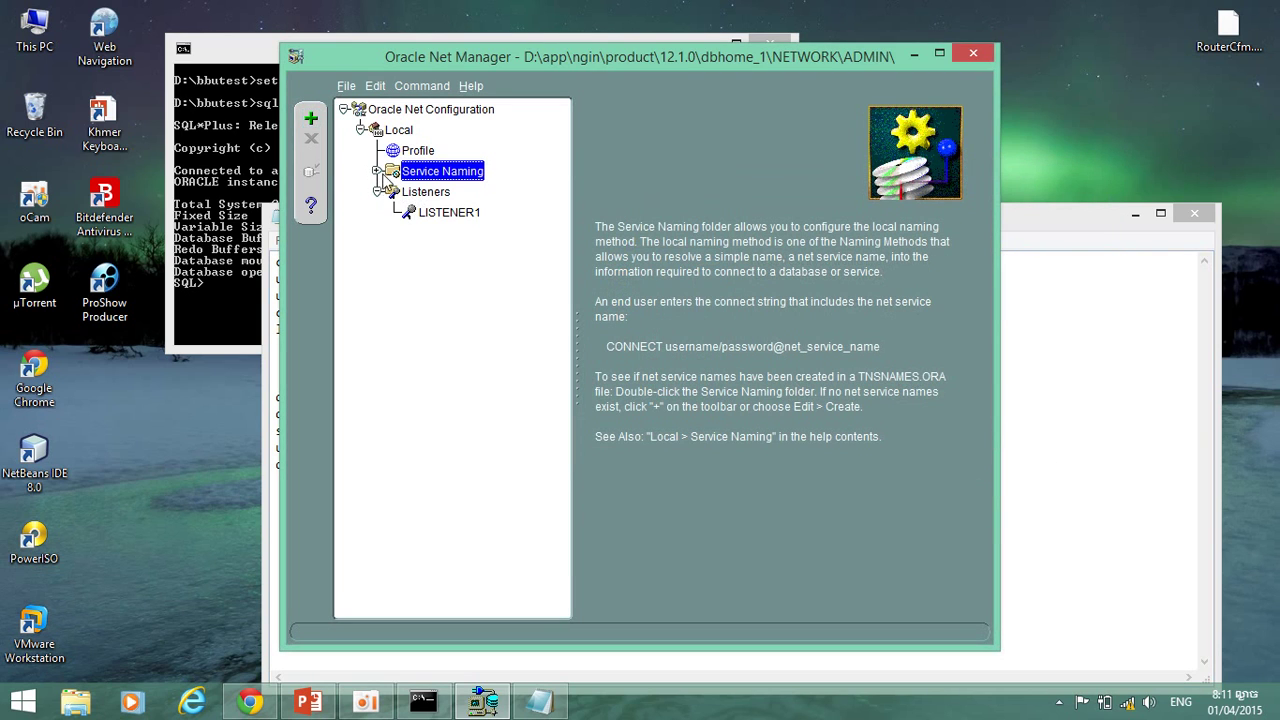
Select bbunet under Service Naming and run its connection test.
{"action": "left_click", "coordinate": [379, 172]}
{"action": "left_click", "coordinate": [425, 197]}
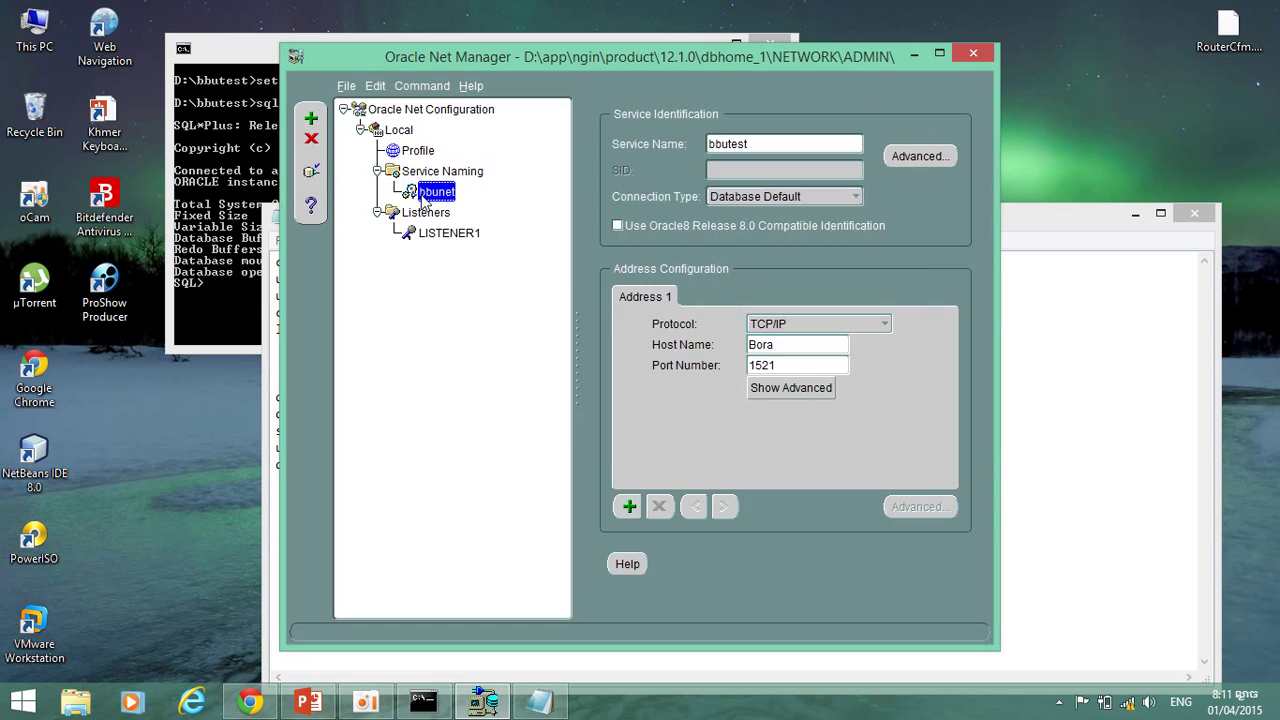
{"action": "left_click", "coordinate": [311, 172]}
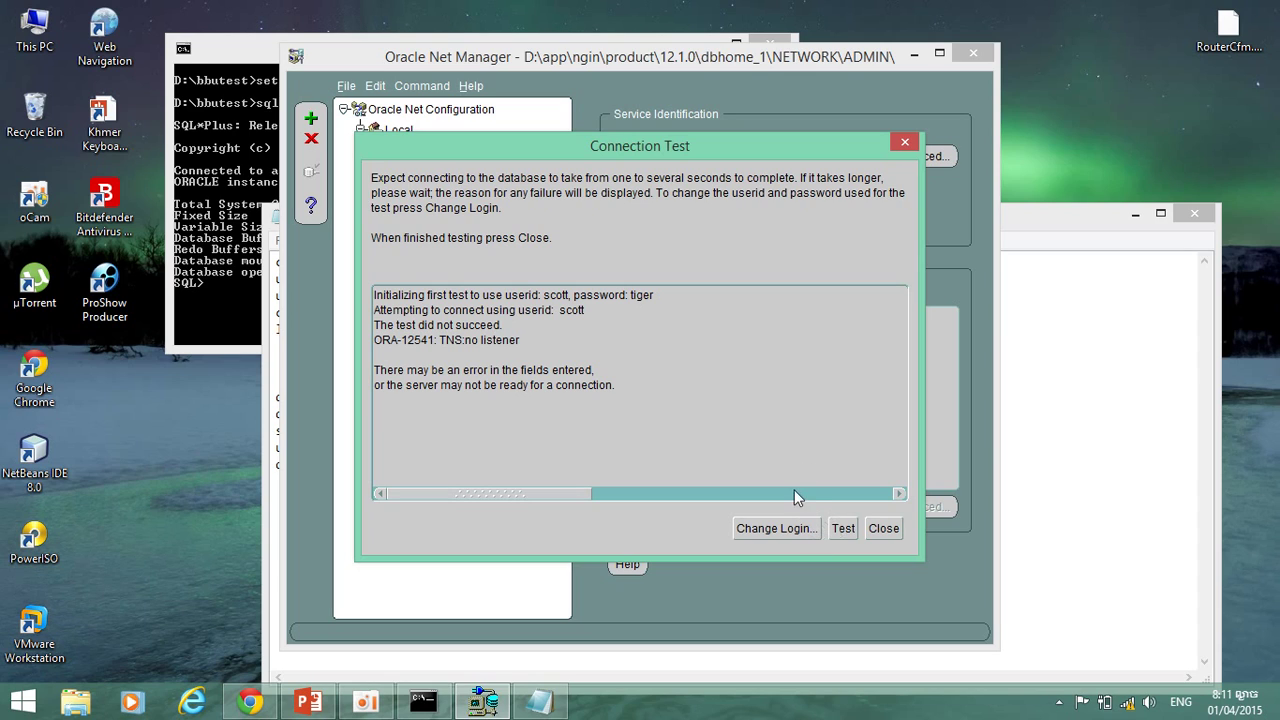
Rerun the test and copy the word system from the db script.
{"action": "left_click", "coordinate": [840, 528]}
{"action": "left_click", "coordinate": [1103, 346]}
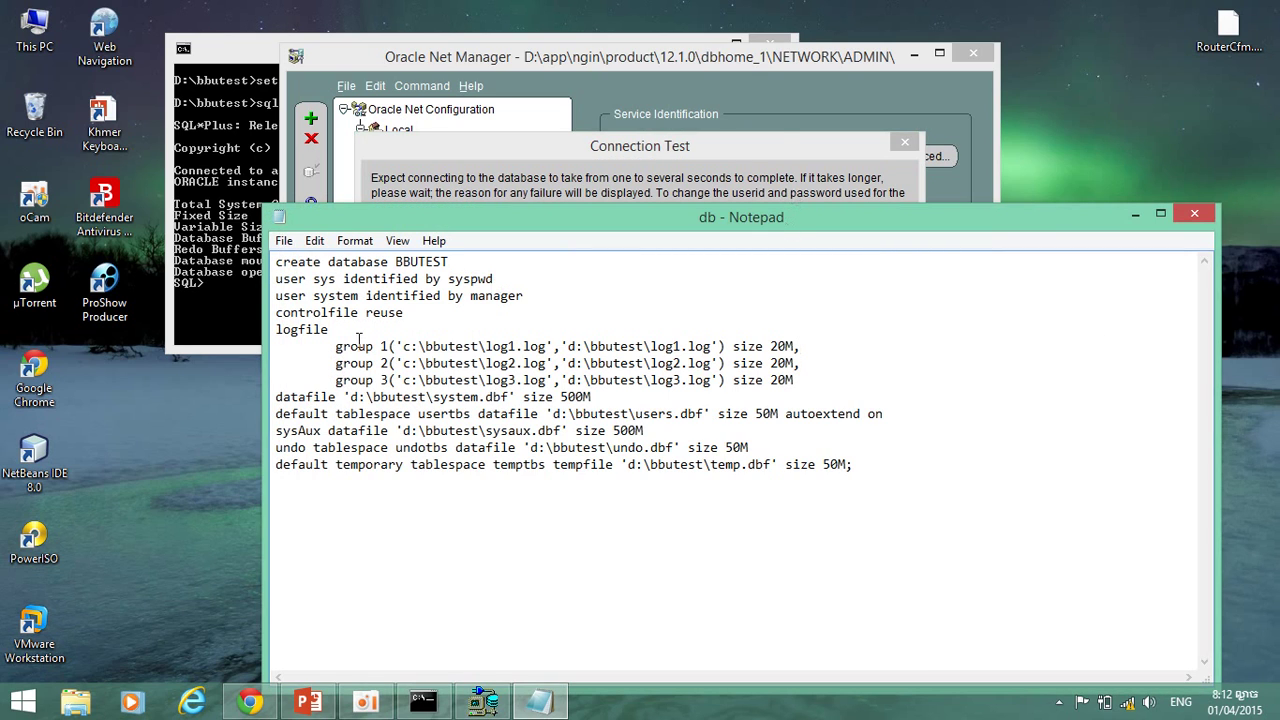
{"action": "left_click_drag", "start_coordinate": [358, 297], "coordinate": [314, 301]}
{"action": "right_click", "coordinate": [323, 302]}
{"action": "left_click", "coordinate": [412, 362]}
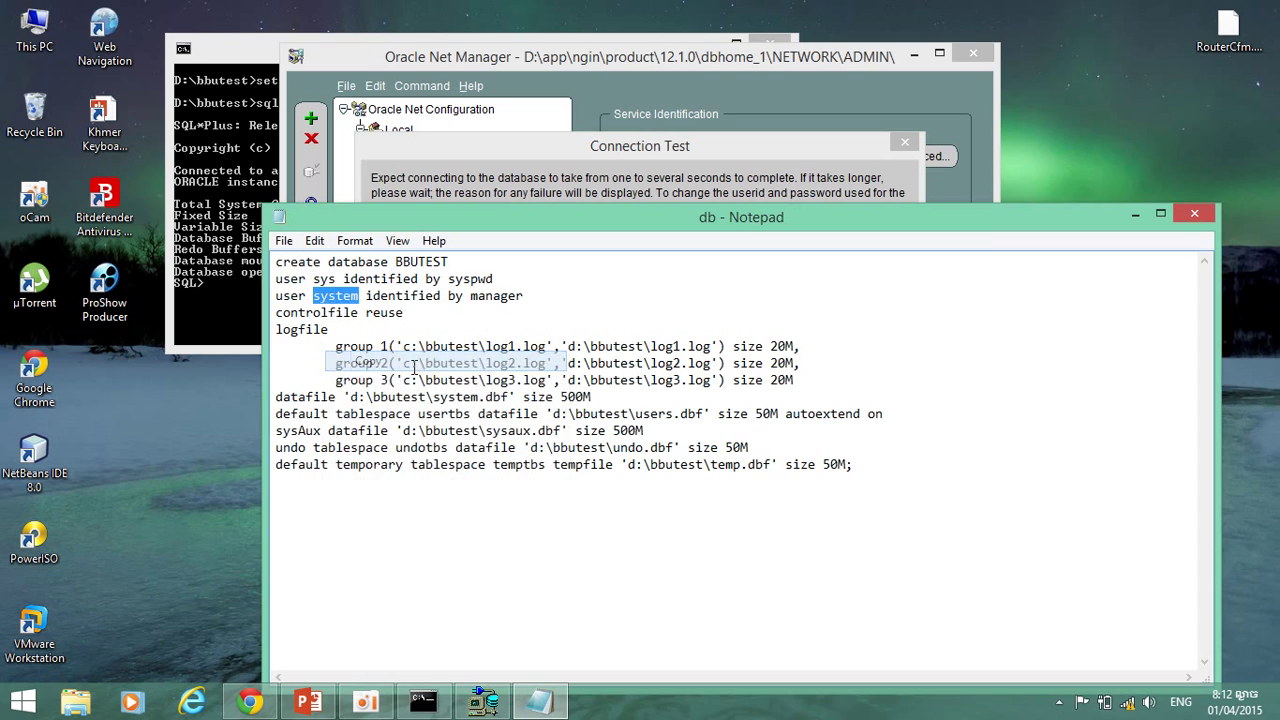
{"action": "left_click", "coordinate": [520, 144]}
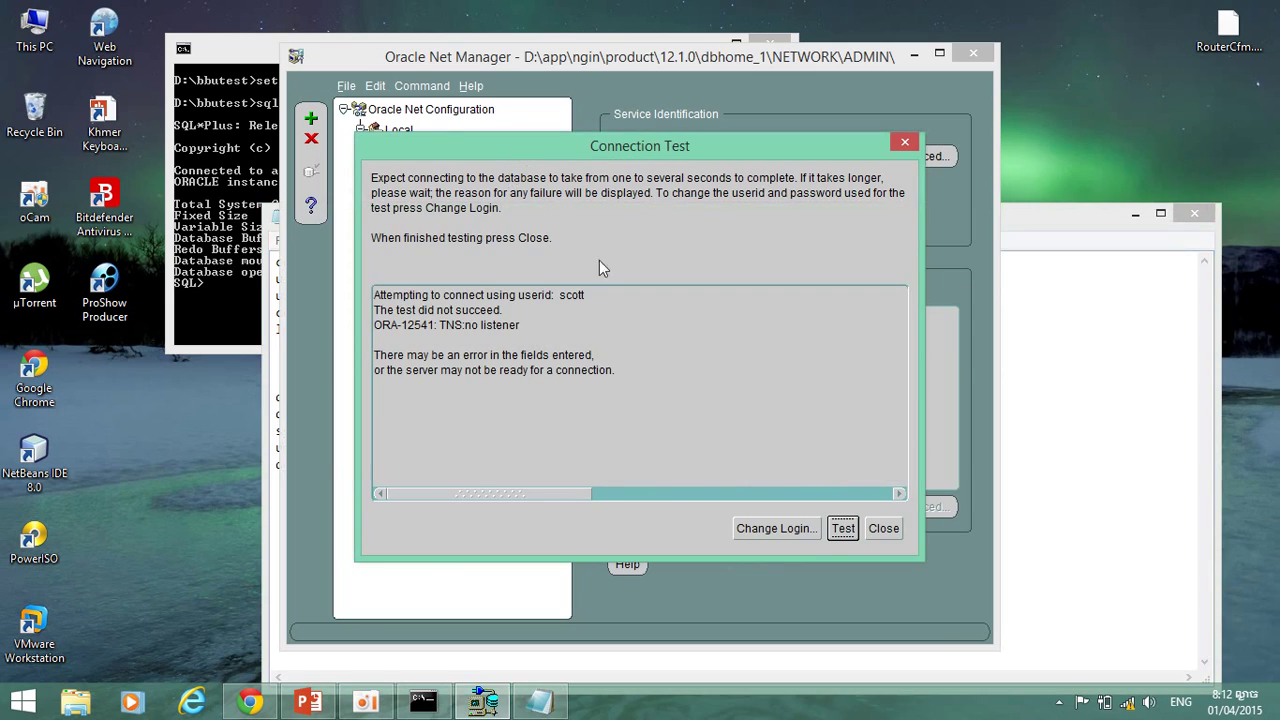
{"action": "left_click", "coordinate": [845, 528]}
Change the test login to user system with its password, rerun the test, and close the results.
{"action": "left_click", "coordinate": [793, 528]}
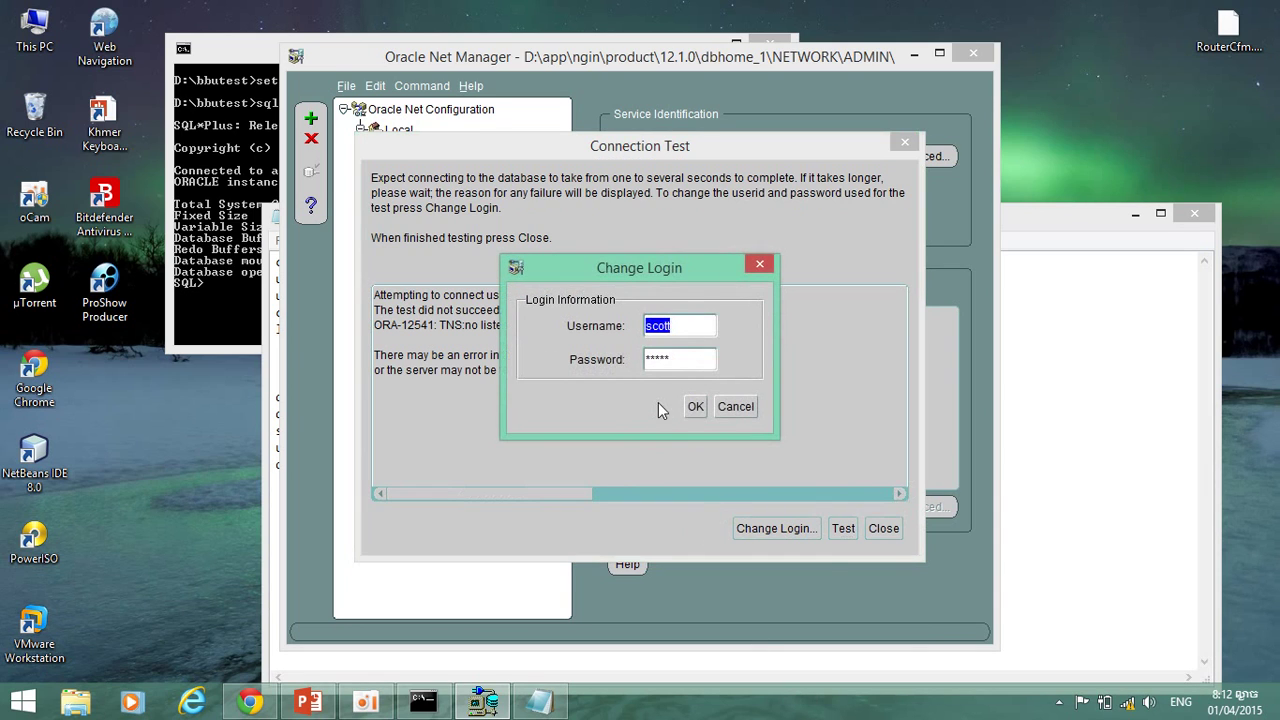
{"action": "type", "text": "system"}
{"action": "left_click", "coordinate": [1015, 385]}
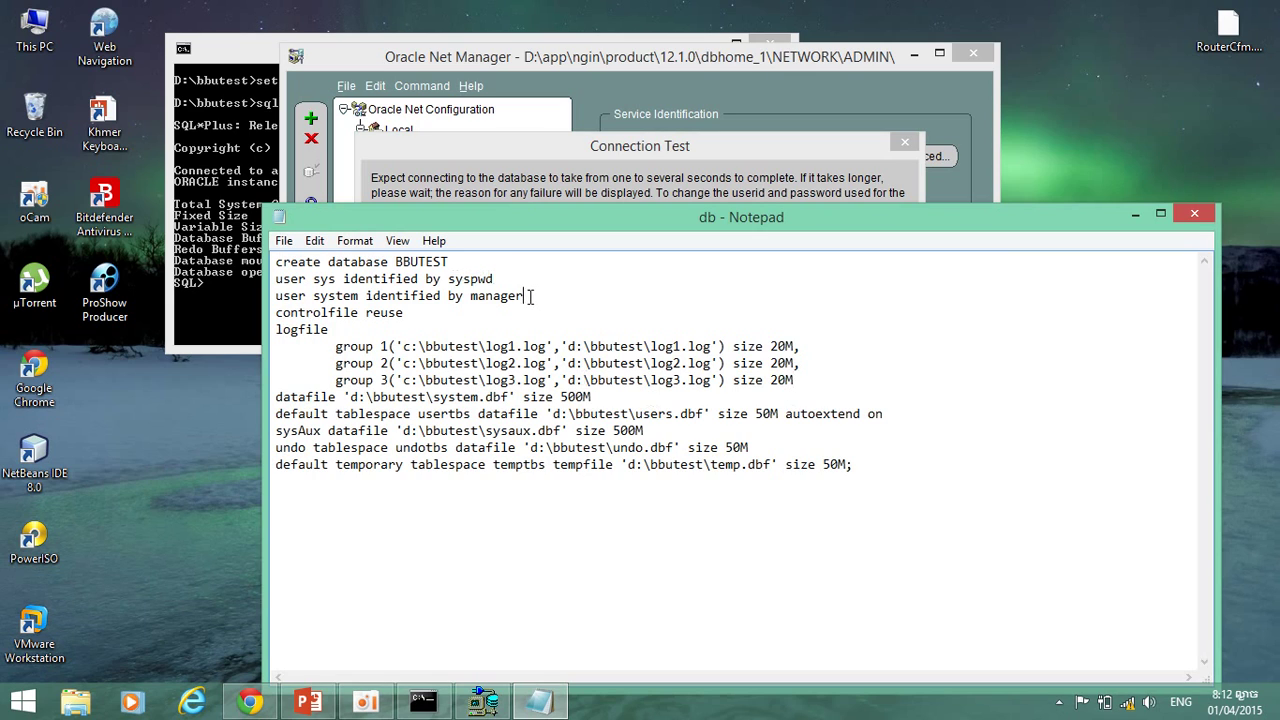
{"action": "left_click_drag", "start_coordinate": [525, 296], "coordinate": [470, 296]}
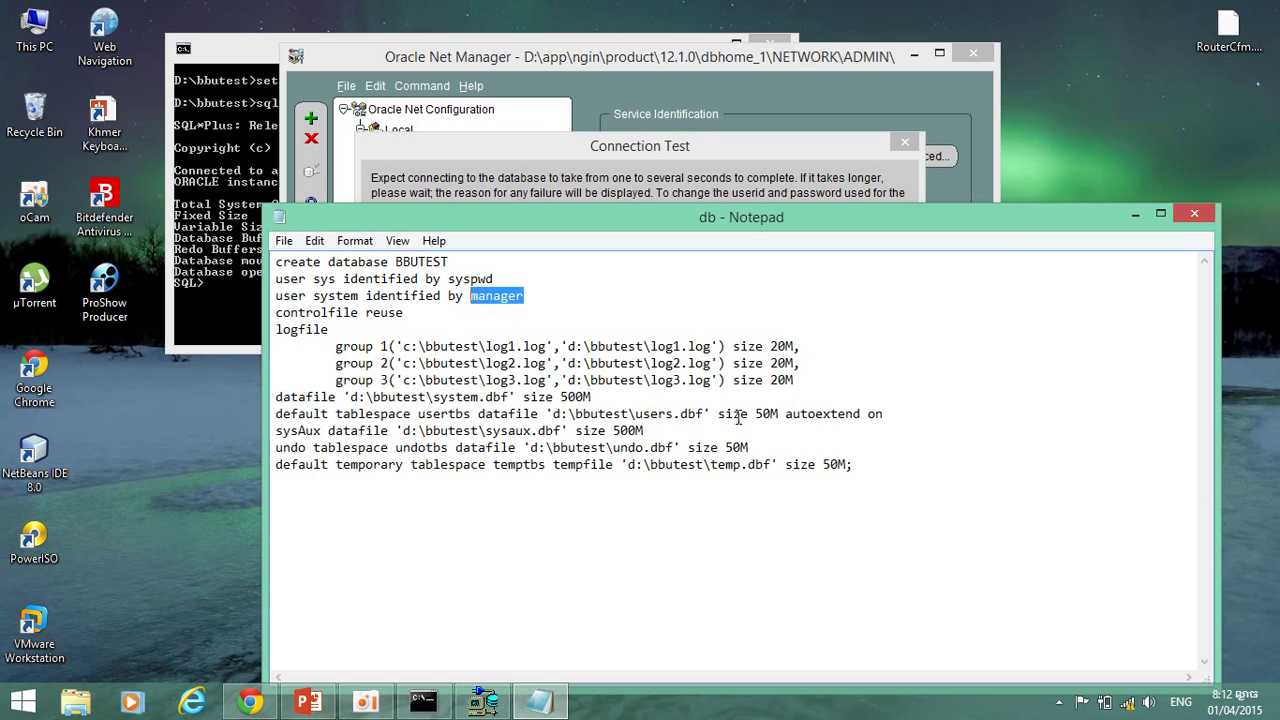
{"action": "left_click", "coordinate": [697, 180]}
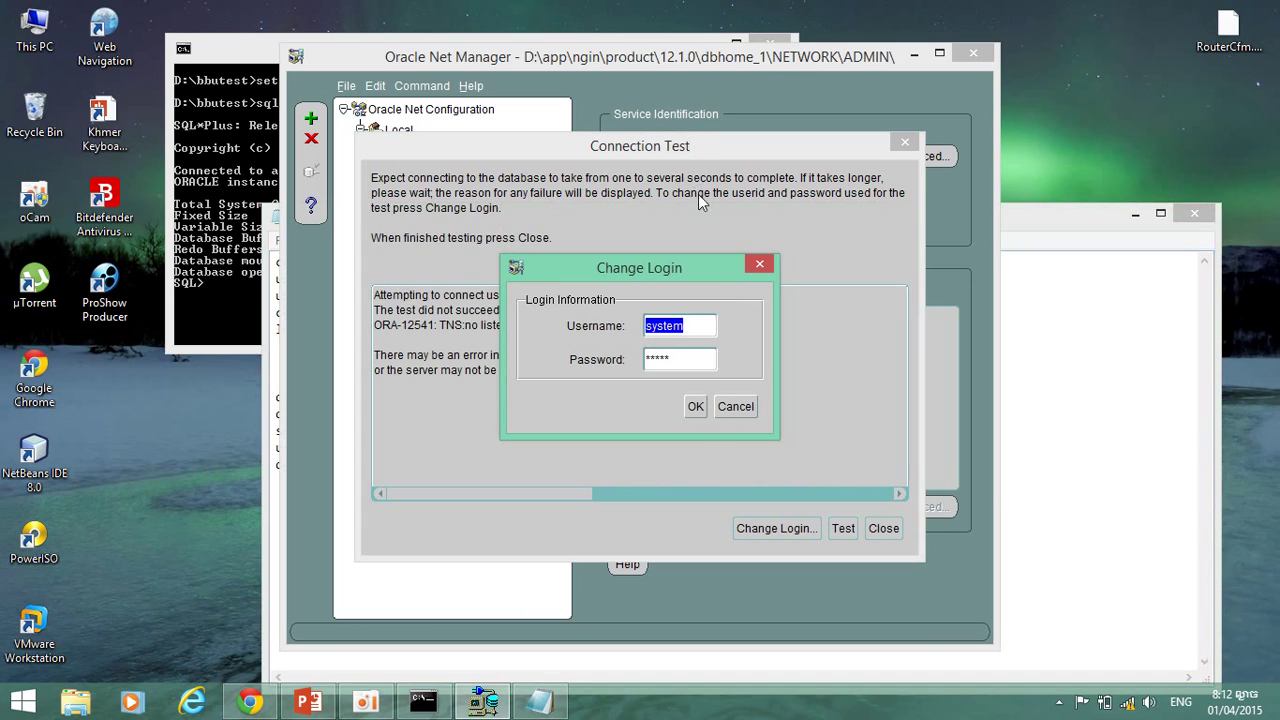
{"action": "key", "text": "Tab"}
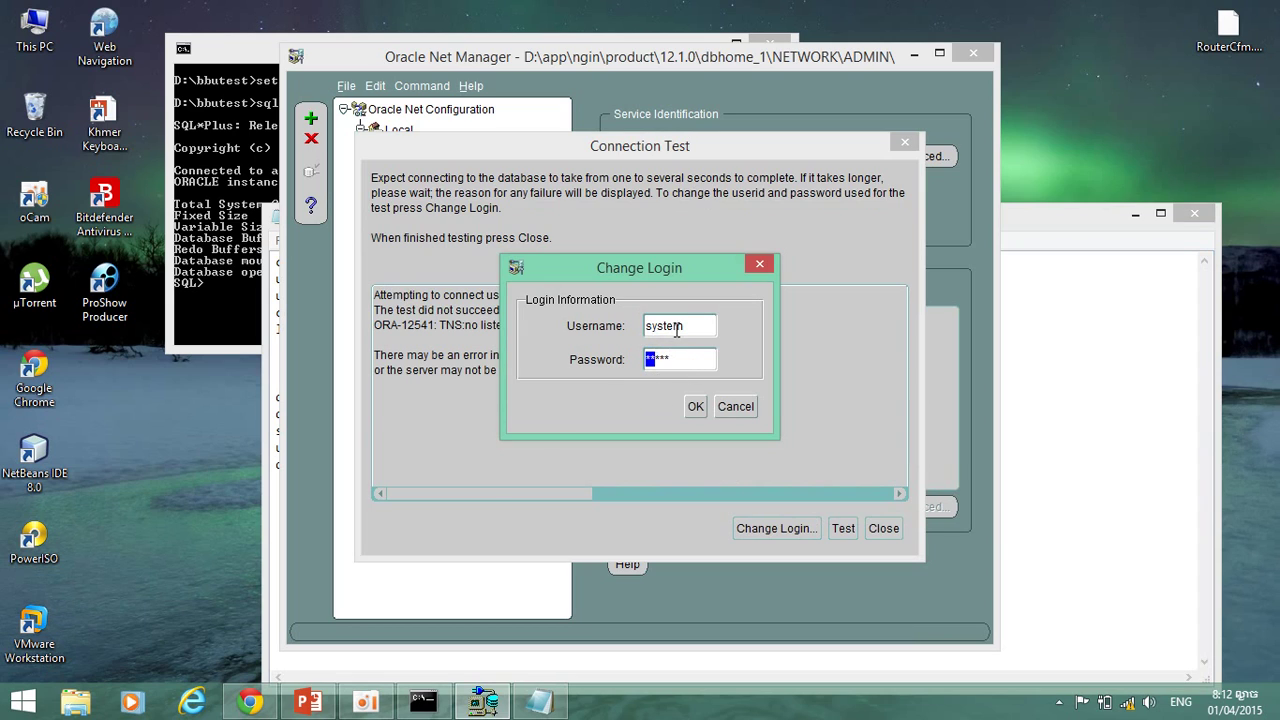
{"action": "left_click_drag", "start_coordinate": [680, 360], "coordinate": [641, 372]}
{"action": "type", "text": "oracle"}
{"action": "left_click", "coordinate": [695, 406]}
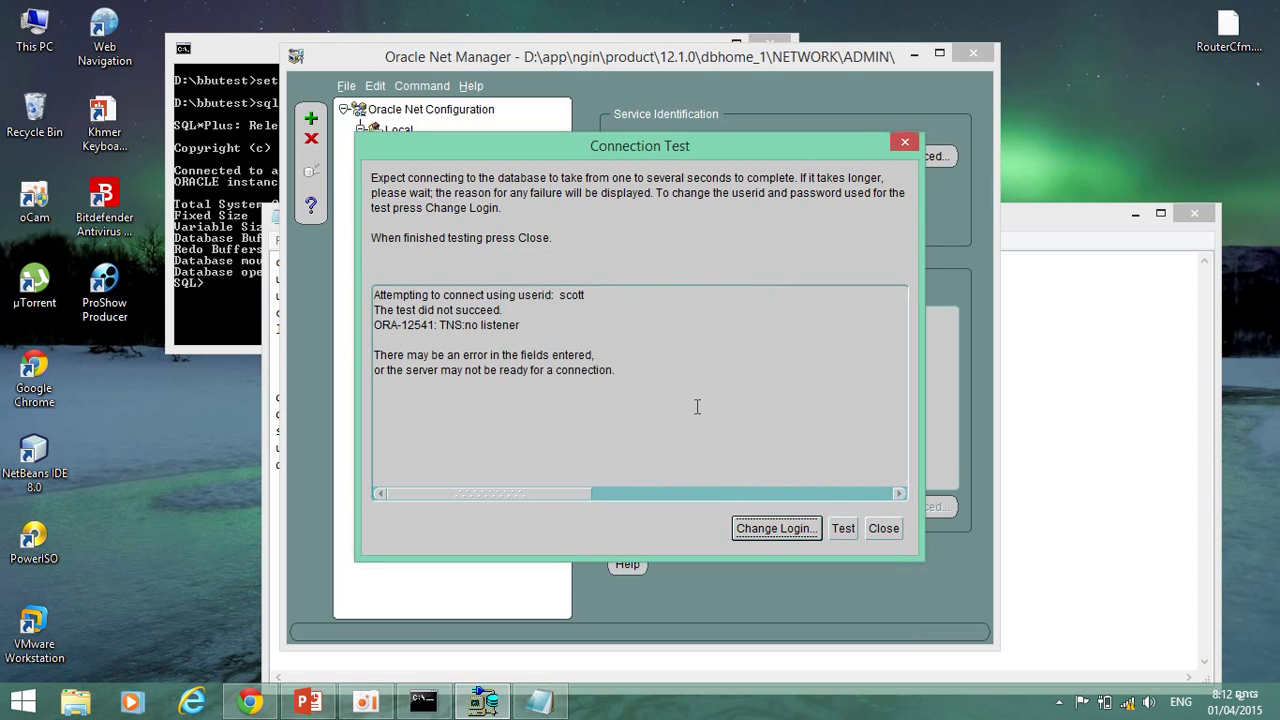
{"action": "left_click", "coordinate": [843, 527]}
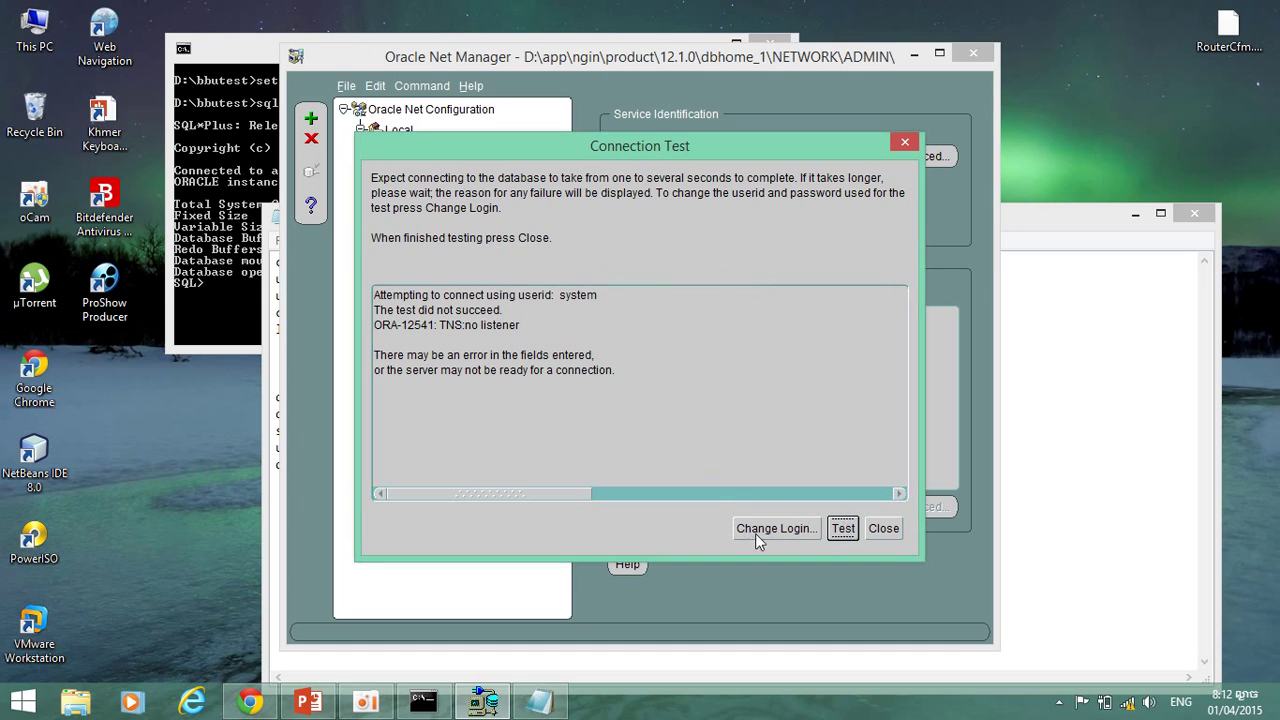
{"action": "left_click", "coordinate": [879, 529]}
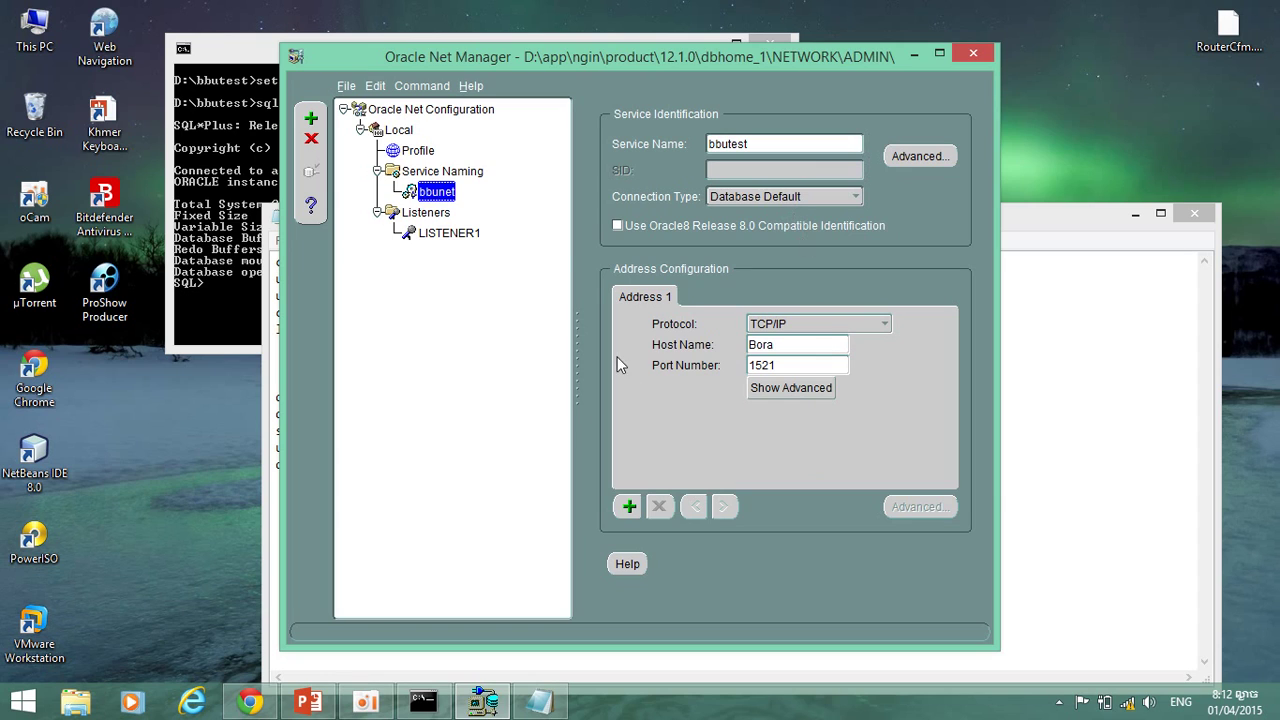
Cancel a bbunet deletion, then abandon a new bbunet wizard after the duplicate-name warning.
{"action": "left_click", "coordinate": [311, 139]}
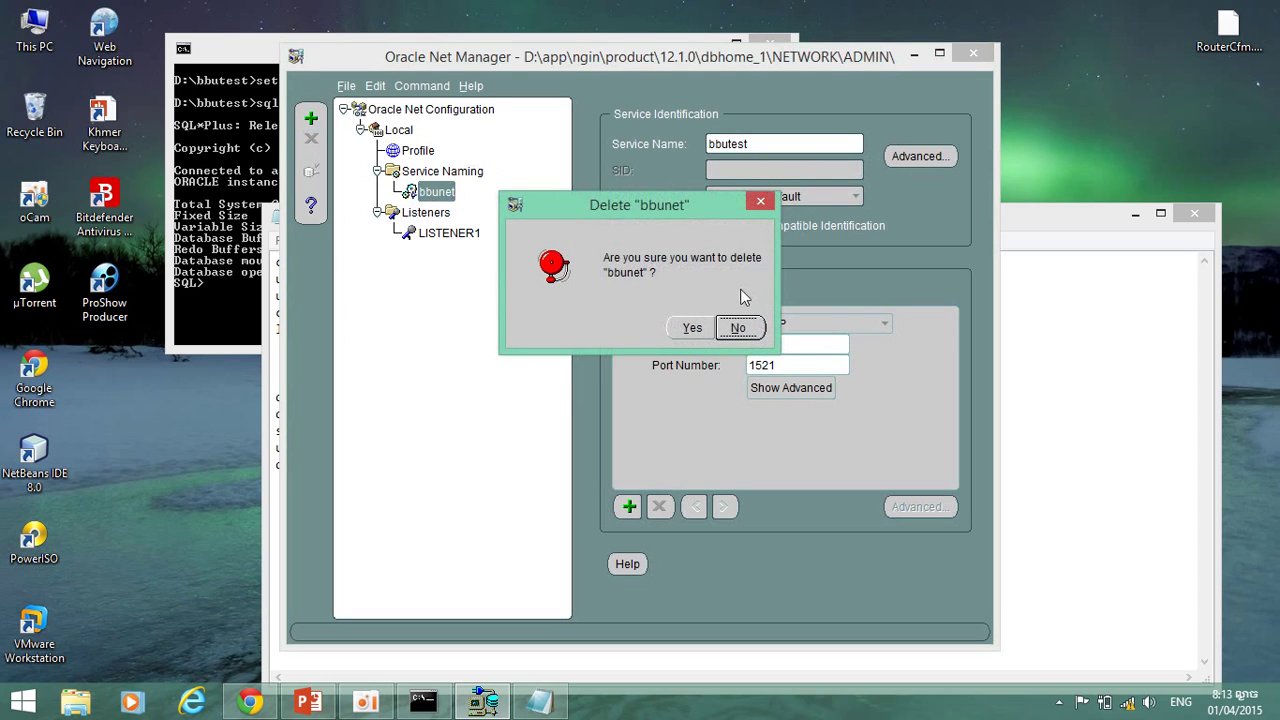
{"action": "left_click", "coordinate": [737, 326]}
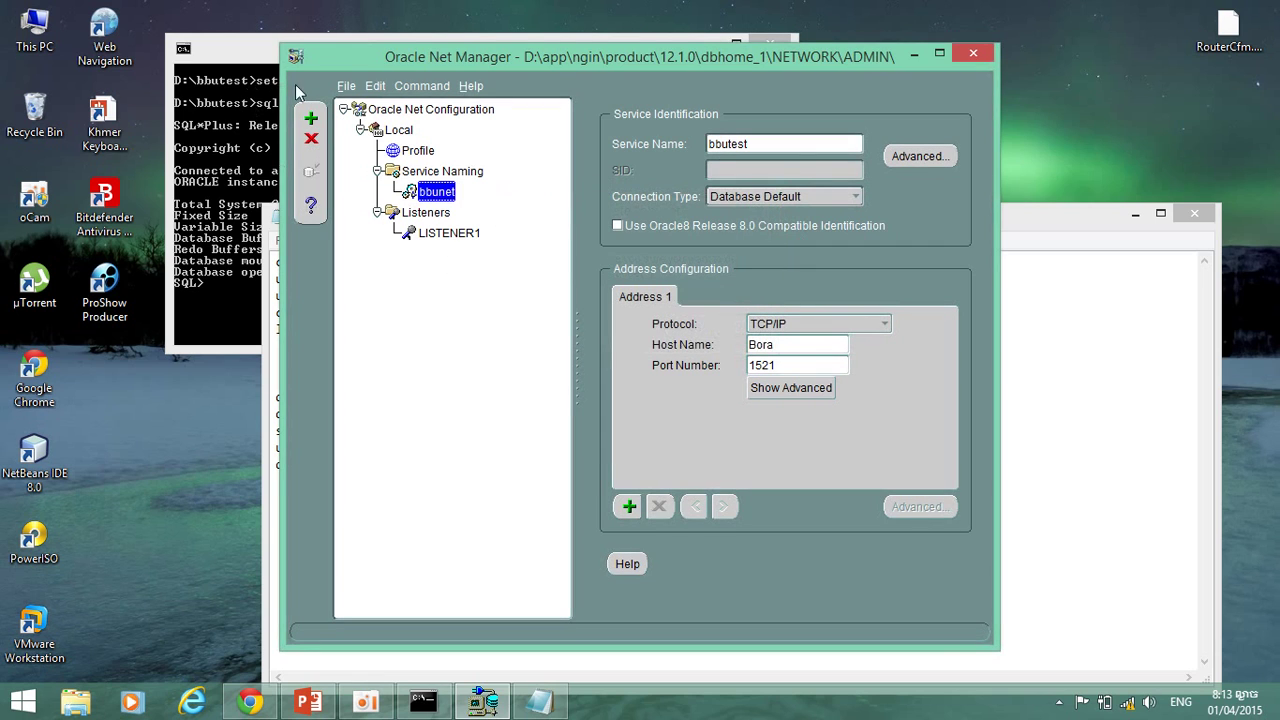
{"action": "left_click", "coordinate": [311, 118]}
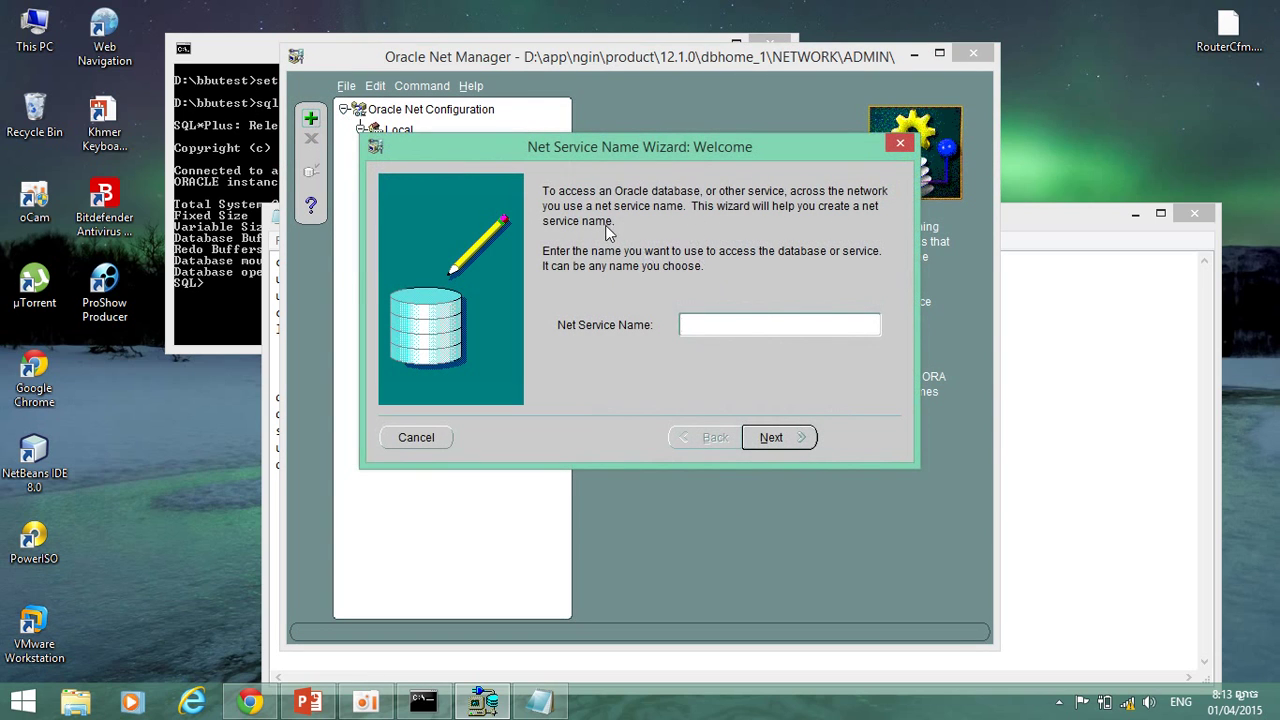
{"action": "type", "text": "bbunet"}
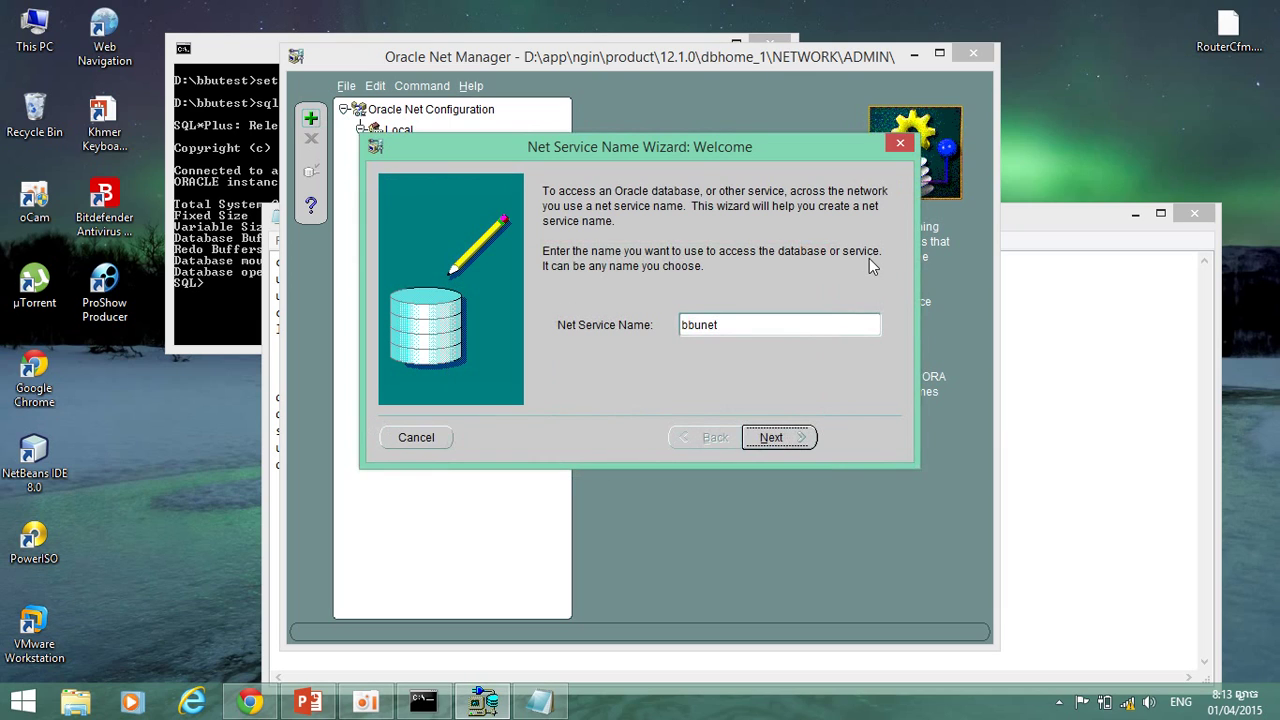
{"action": "key", "text": "Return"}
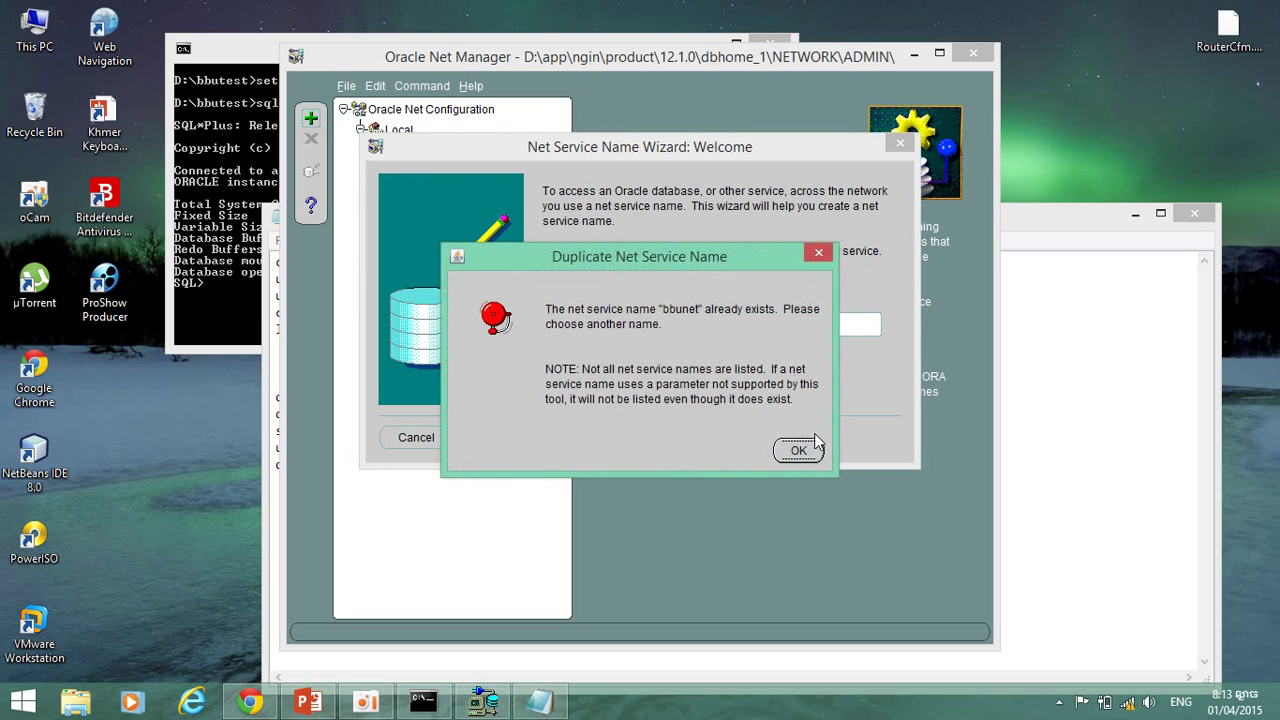
{"action": "left_click", "coordinate": [803, 457]}
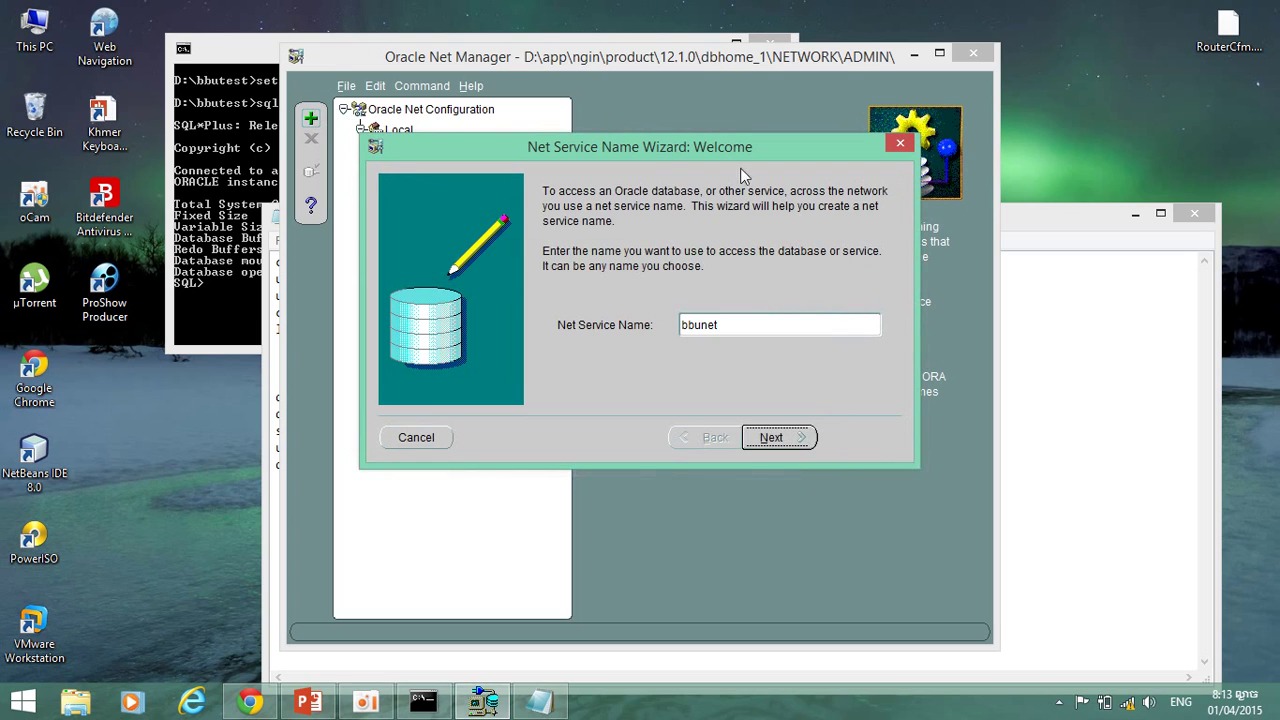
{"action": "left_click", "coordinate": [898, 141]}
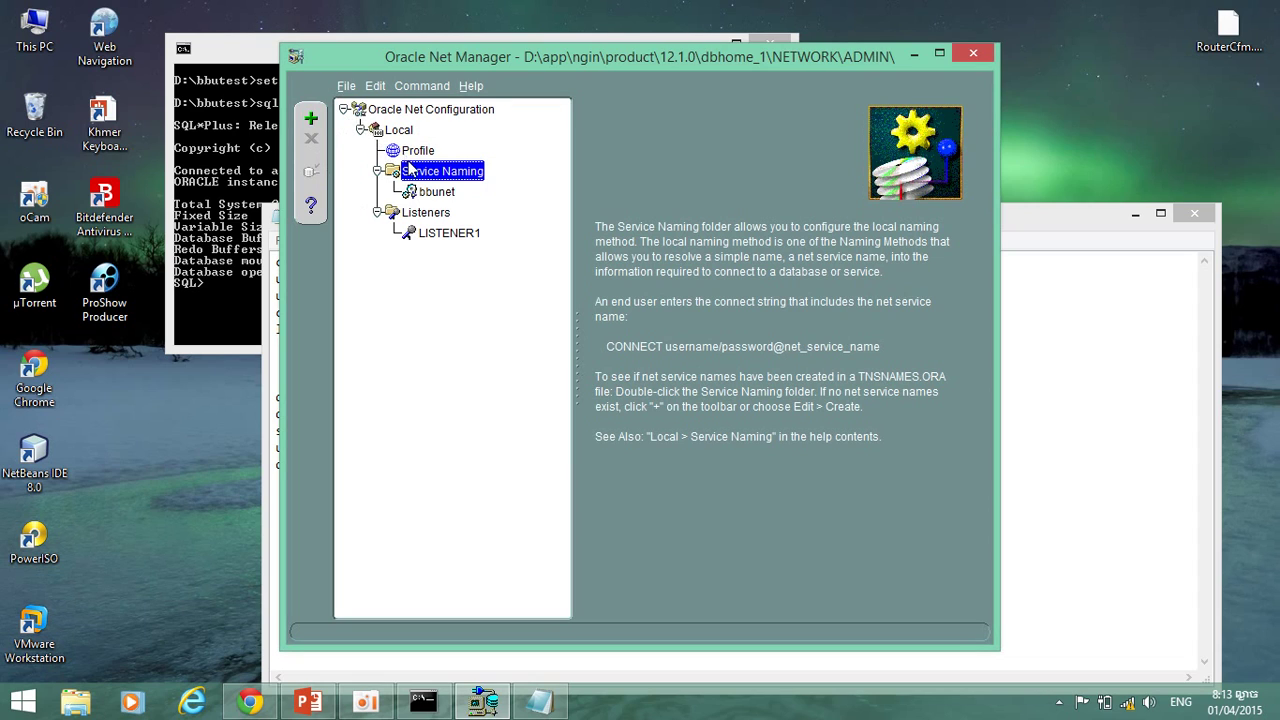
Reselect bbunet under Service Naming and delete it, confirming with Yes.
{"action": "left_click", "coordinate": [381, 174]}
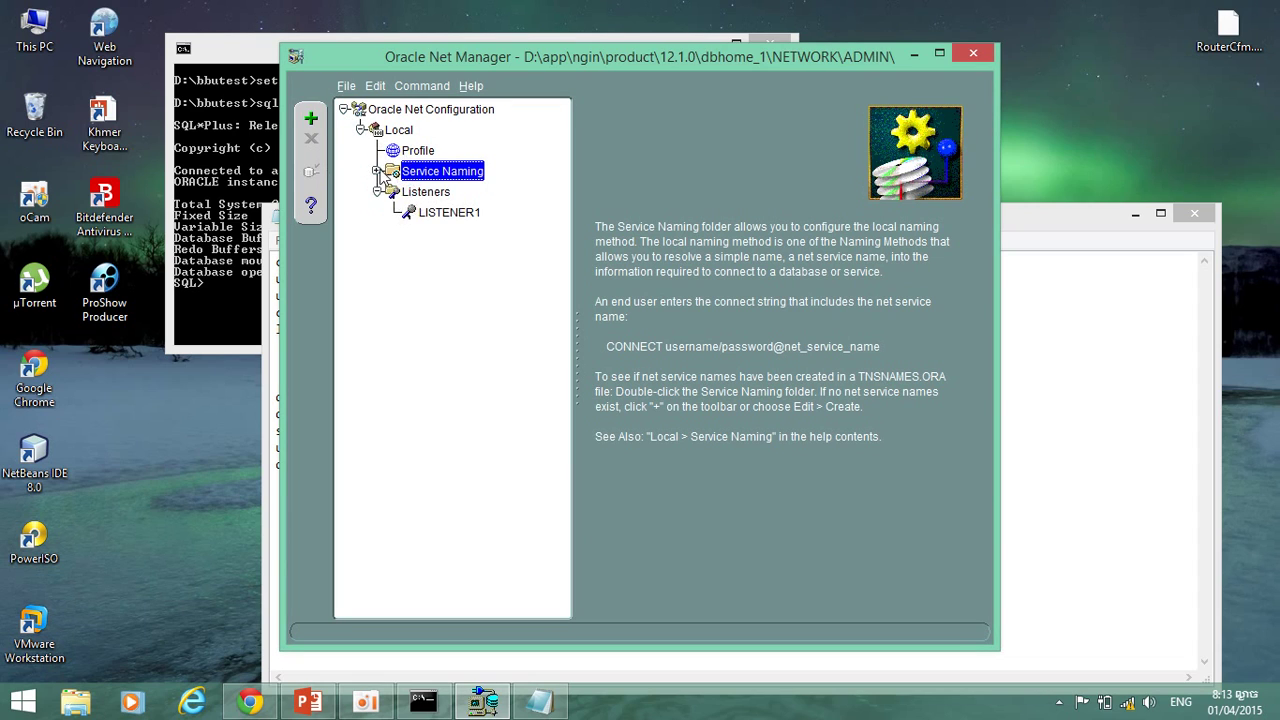
{"action": "left_click", "coordinate": [380, 172]}
{"action": "left_click", "coordinate": [420, 193]}
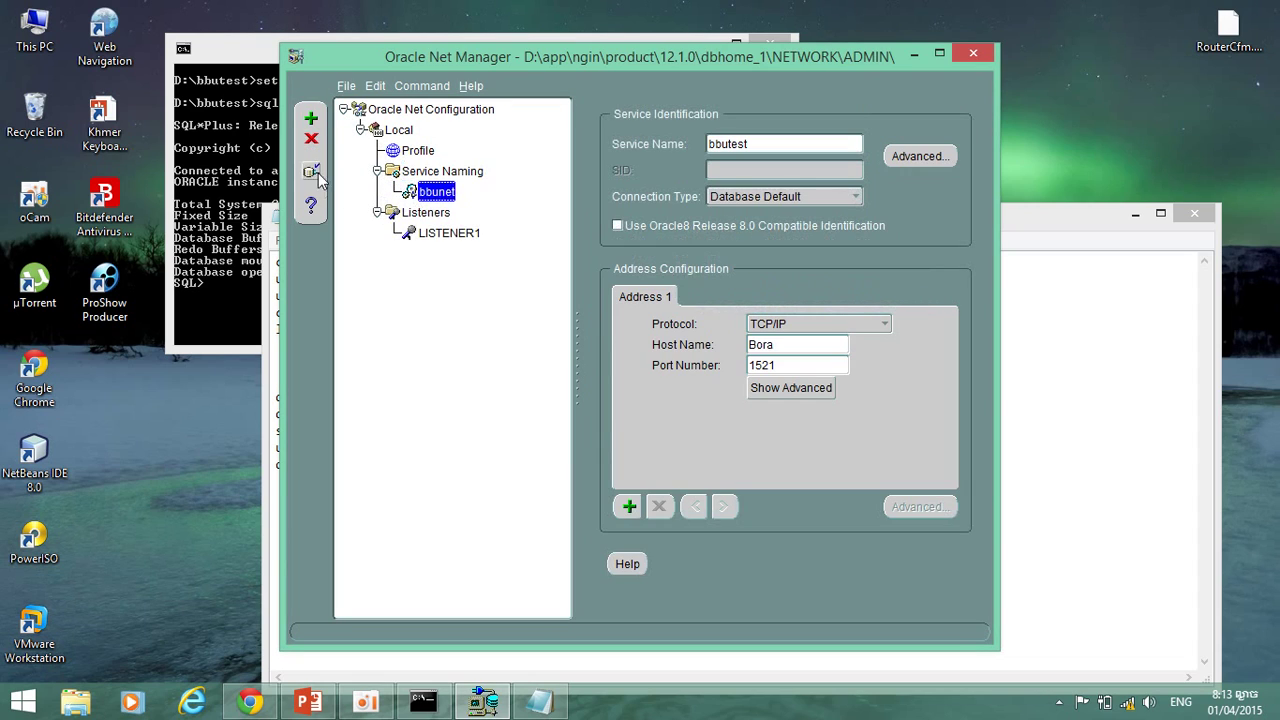
{"action": "left_click", "coordinate": [310, 140]}
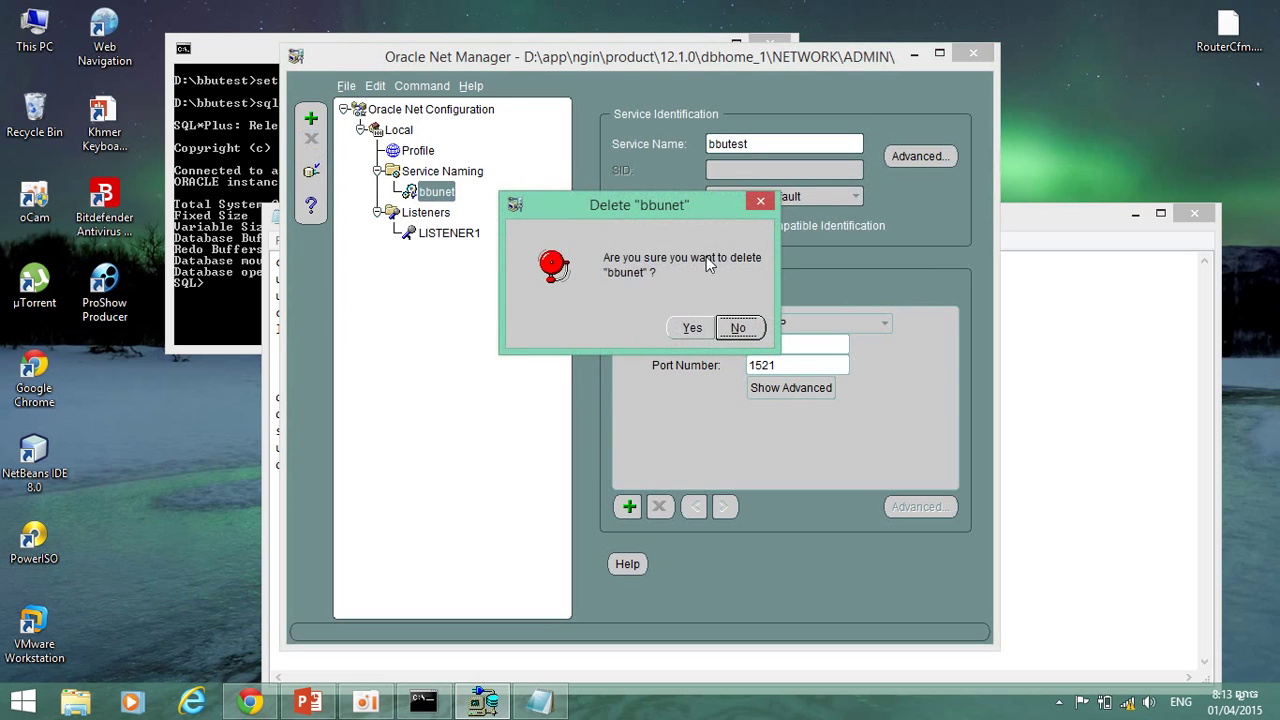
{"action": "left_click", "coordinate": [692, 327]}
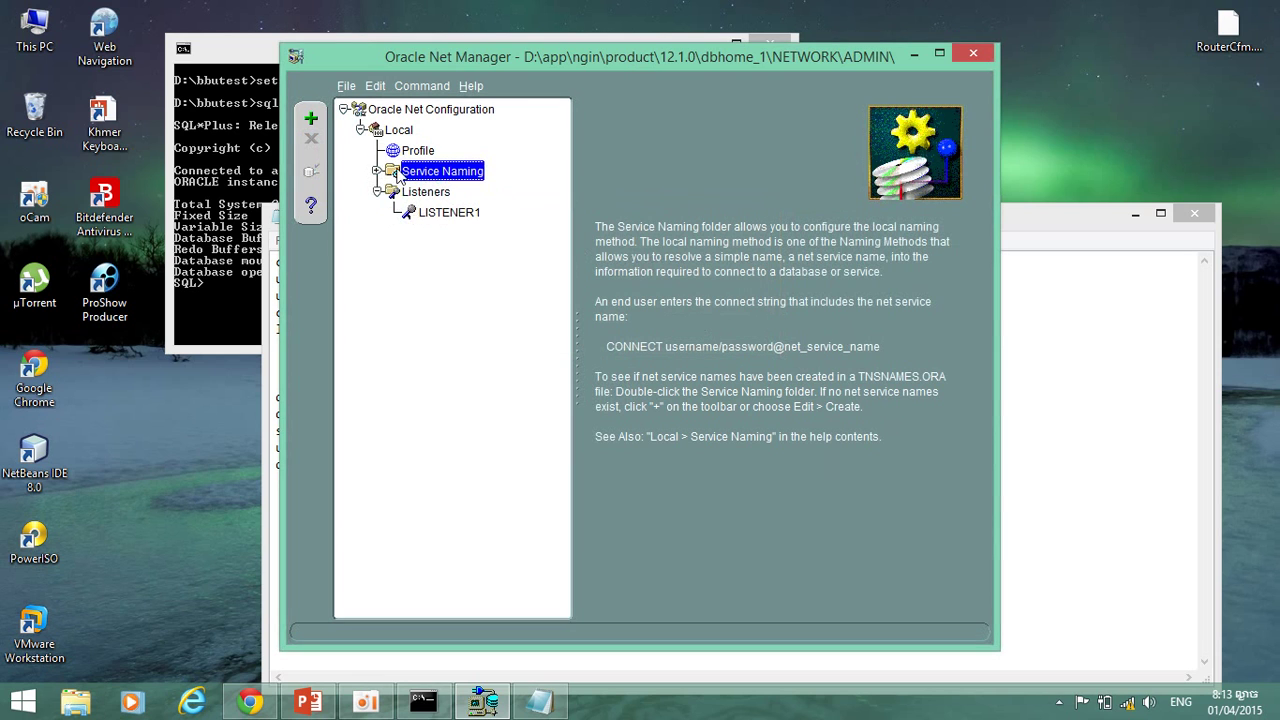
Enter bbunet, TCP/IP, the host and service bbutest in a new wizard, and open the Run box.
{"action": "left_click", "coordinate": [311, 121]}
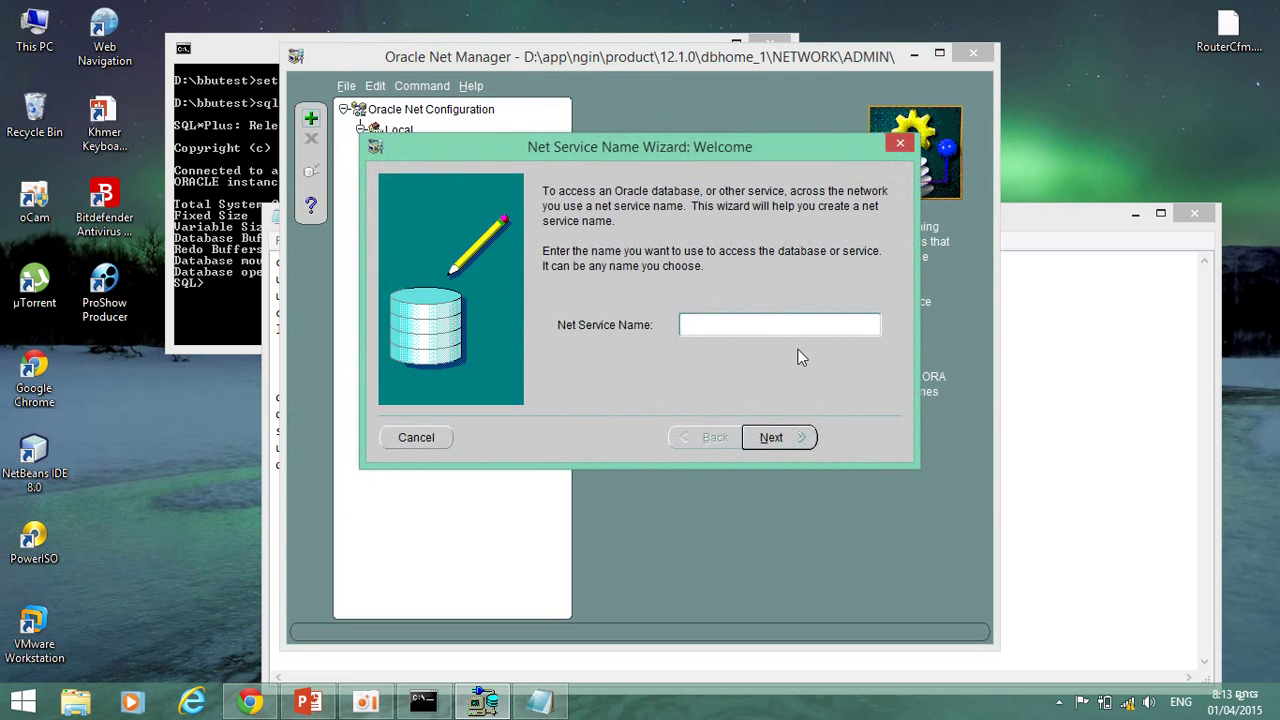
{"action": "type", "text": "bbunet"}
{"action": "left_click", "coordinate": [772, 438]}
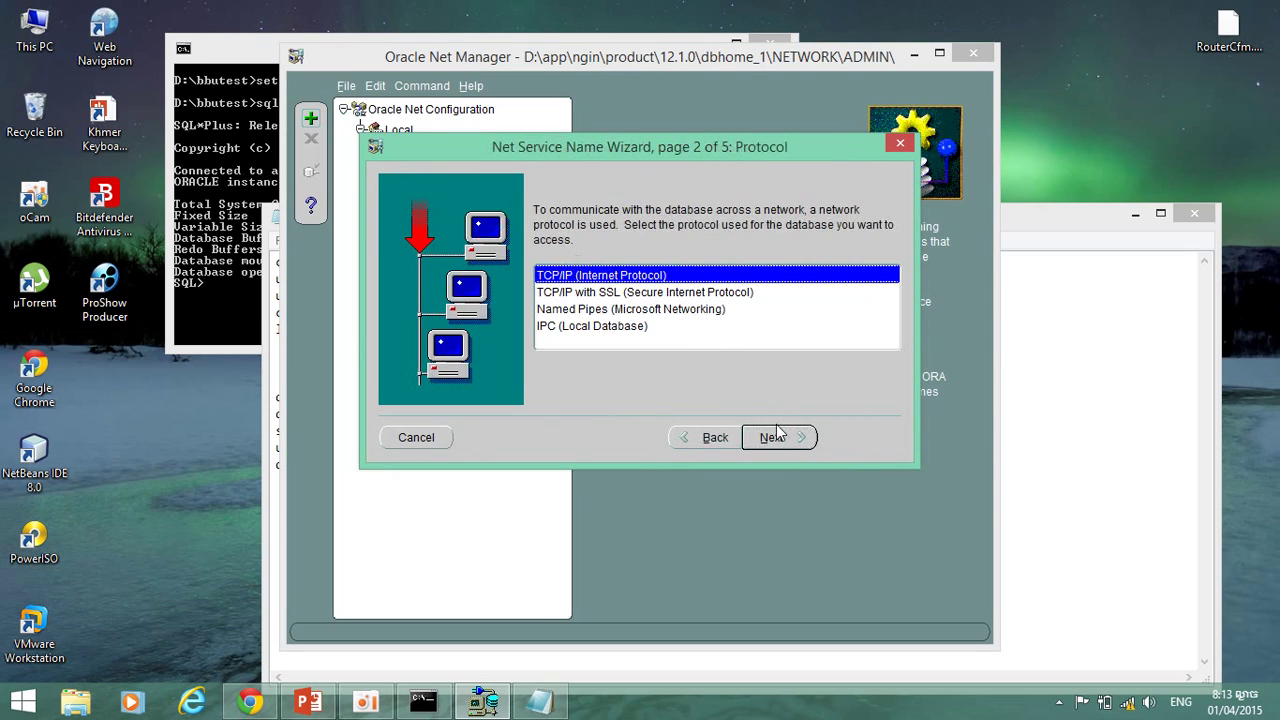
{"action": "left_click", "coordinate": [785, 440]}
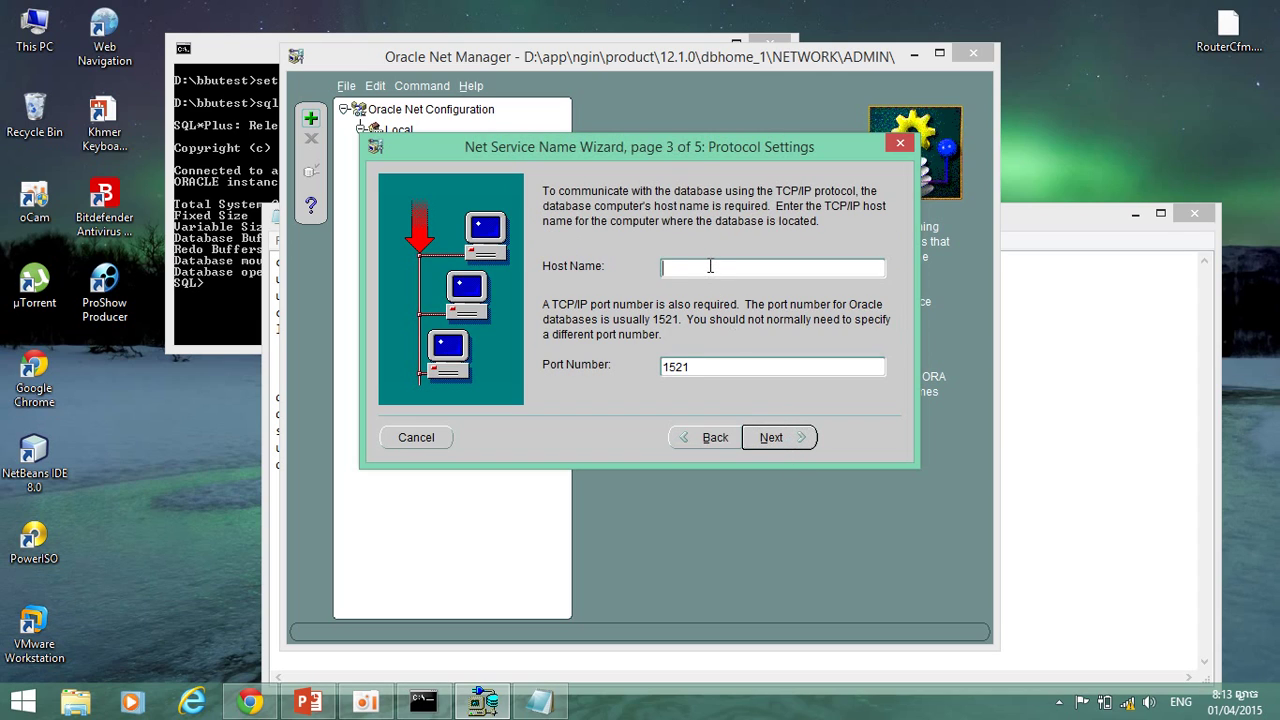
{"action": "type", "text": "Bora"}
{"action": "left_click", "coordinate": [772, 439]}
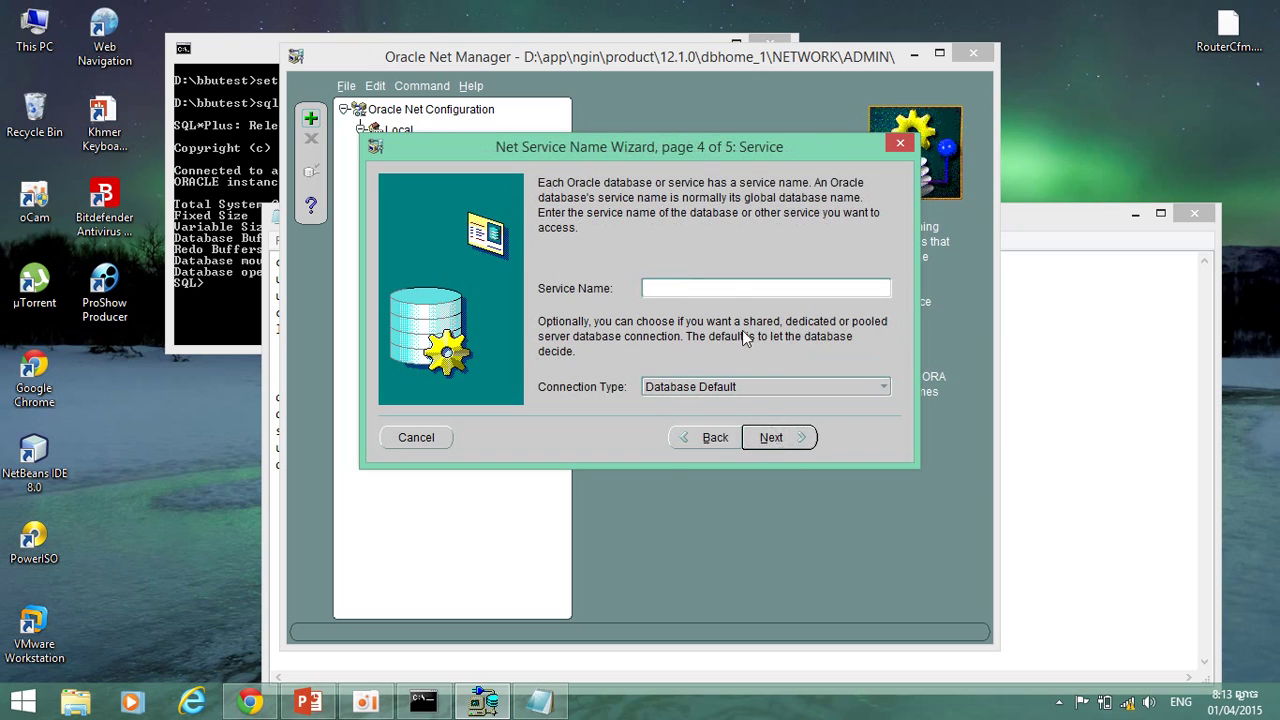
{"action": "type", "text": "bbutest"}
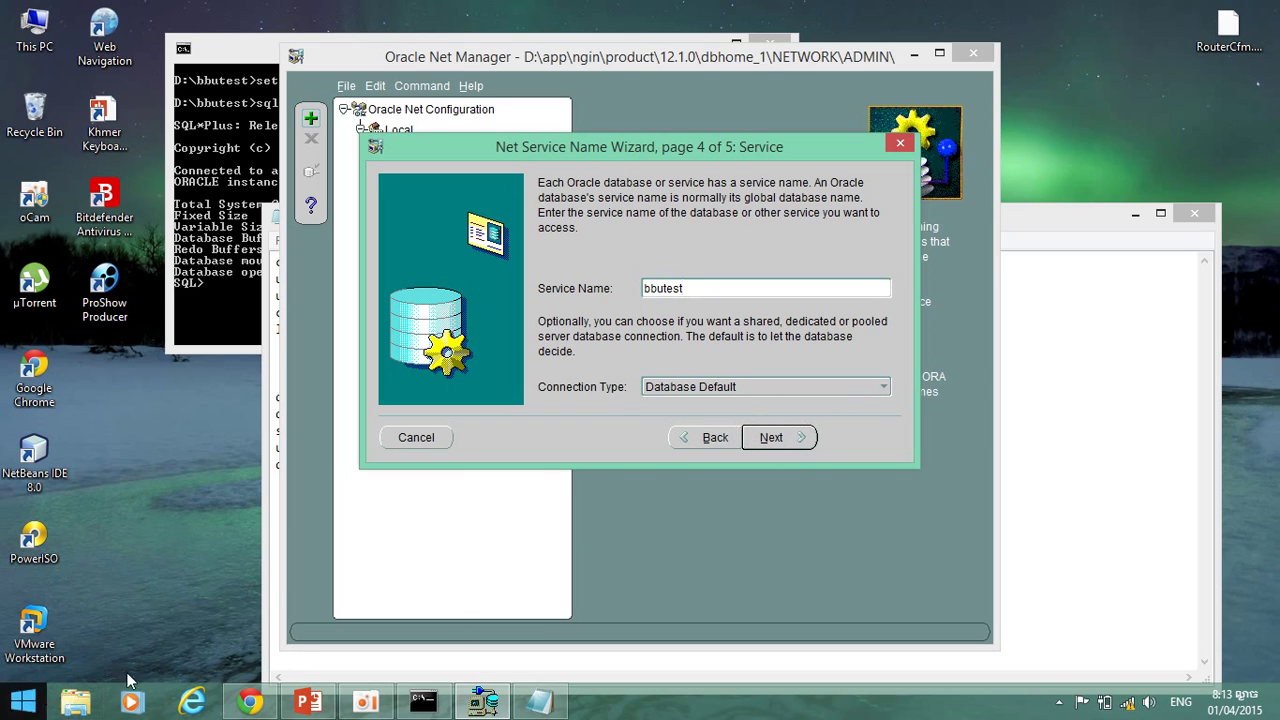
{"action": "key", "text": "super+r"}
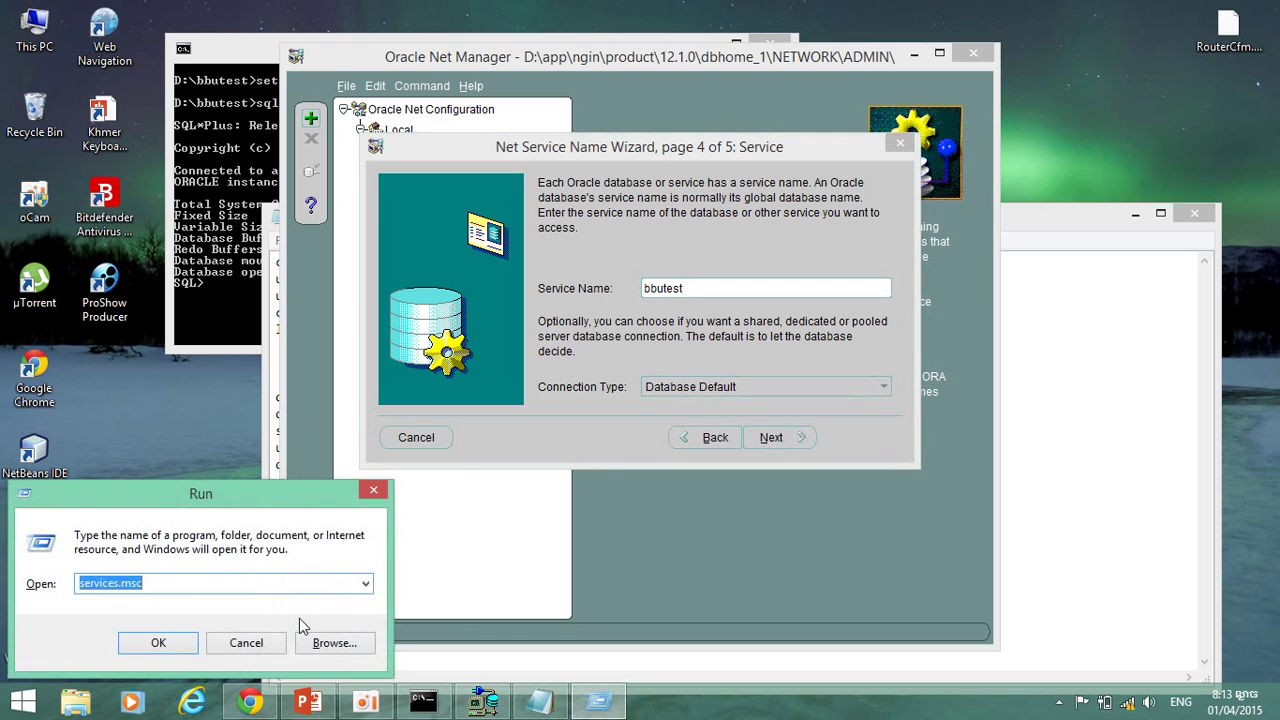
Launch services.msc, confirm OracleServicebbutest is Running, and close the Services console.
{"action": "key", "text": "Return"}
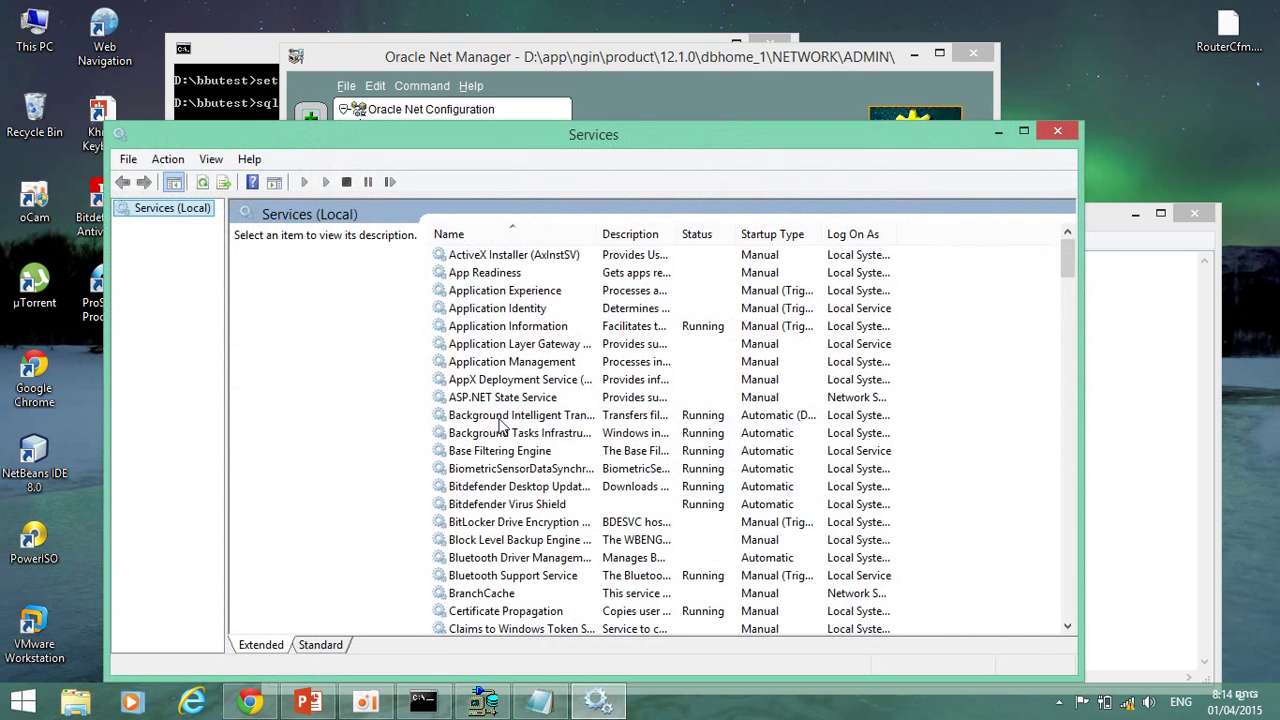
{"action": "left_click", "coordinate": [499, 419]}
{"action": "type", "text": "oracle"}
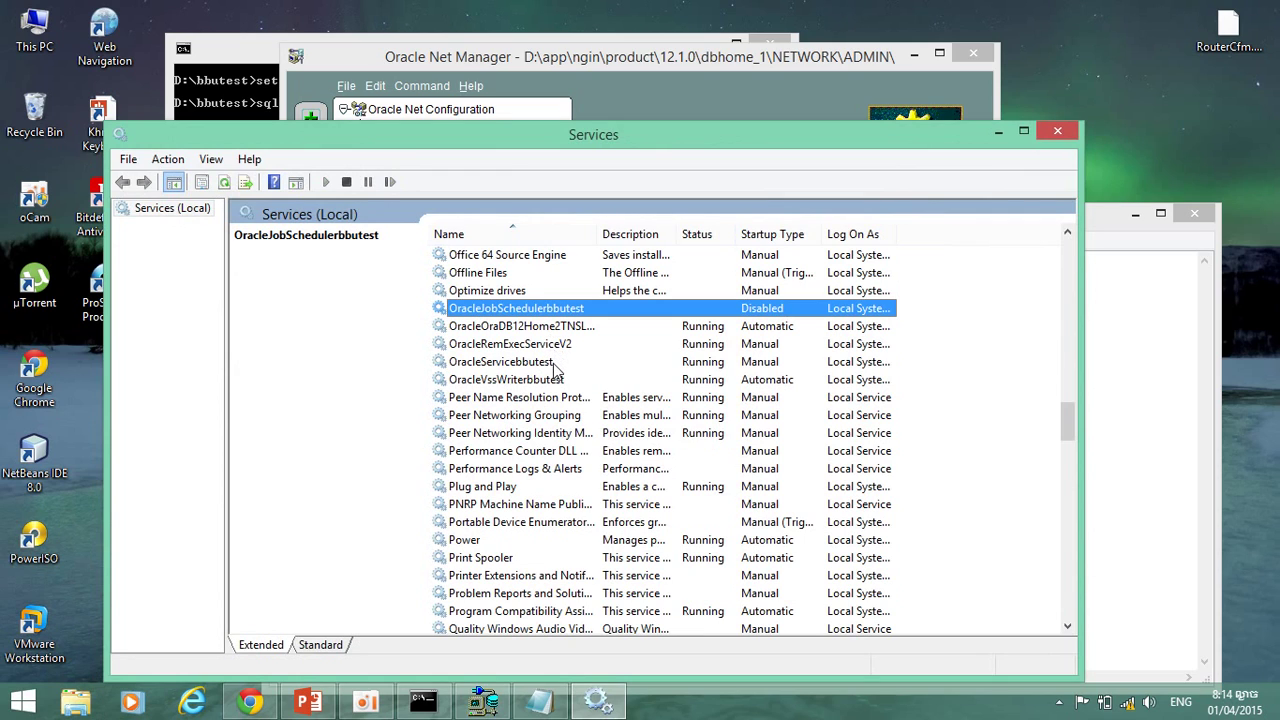
{"action": "left_click", "coordinate": [553, 365]}
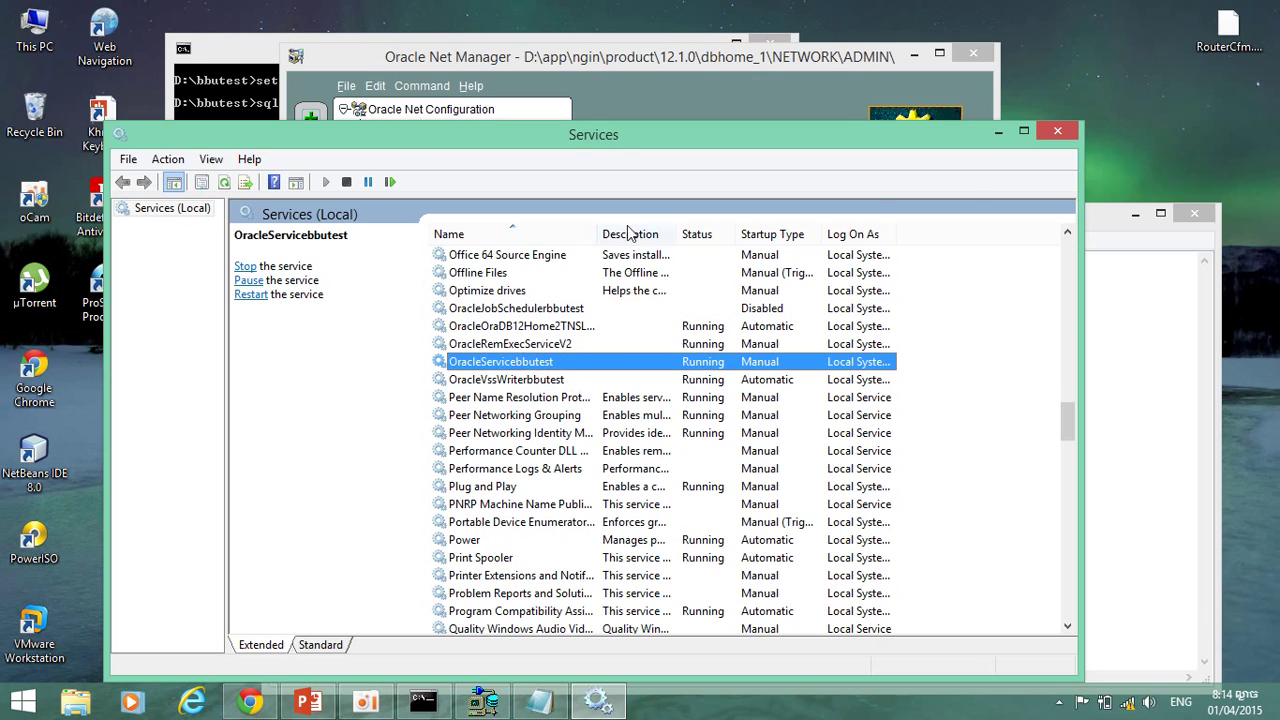
{"action": "left_click", "coordinate": [1055, 130]}
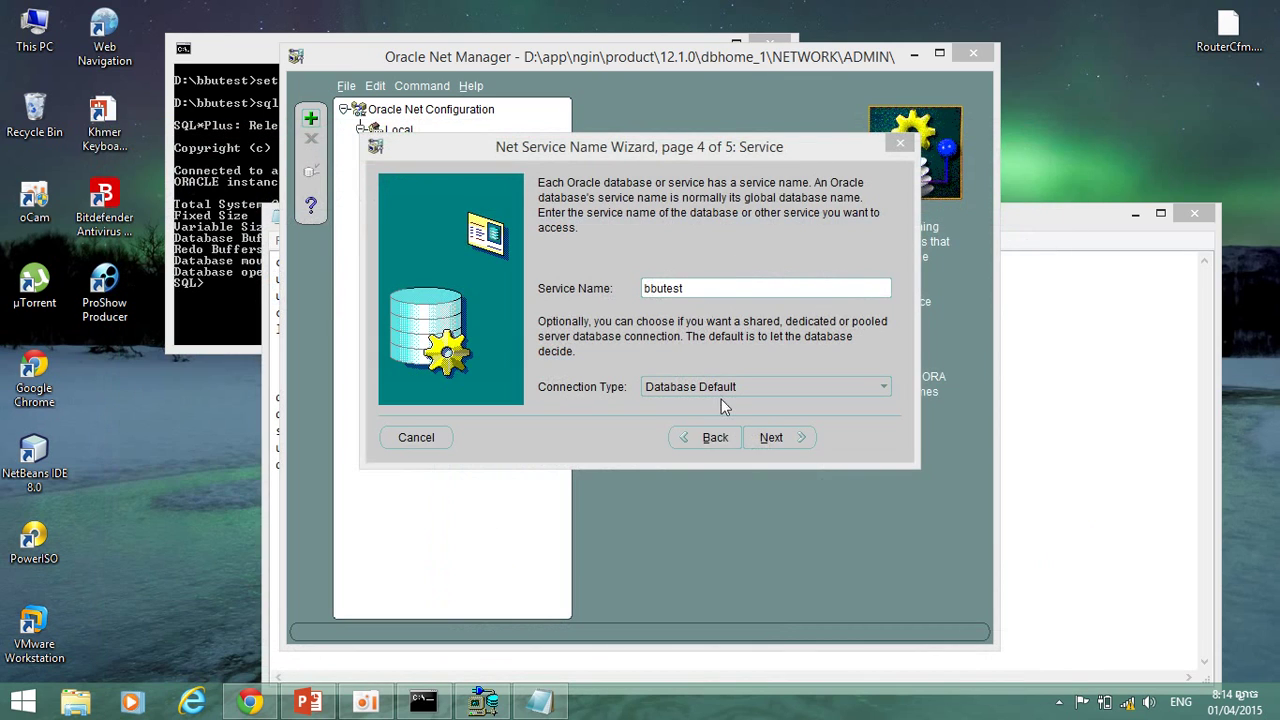
Finish the bbunet wizard and display its settings: service bbutest, TCP/IP, port 1521.
{"action": "left_click", "coordinate": [775, 438]}
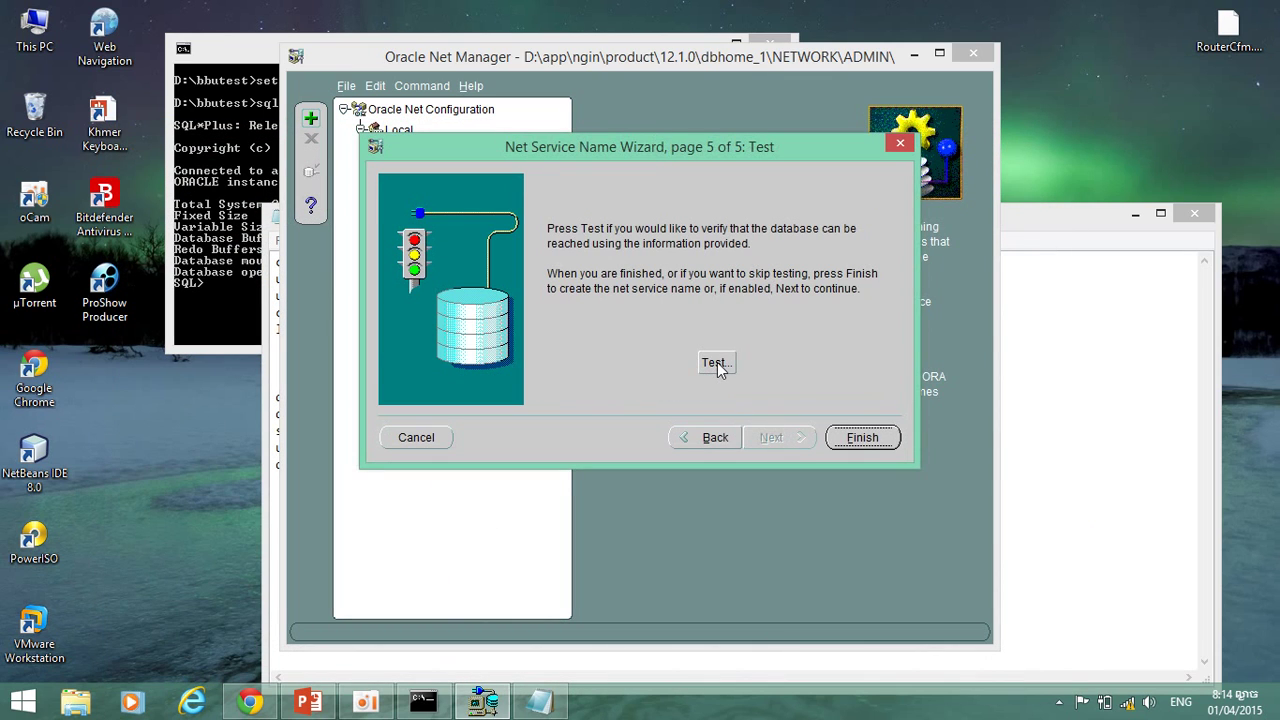
{"action": "left_click", "coordinate": [860, 436]}
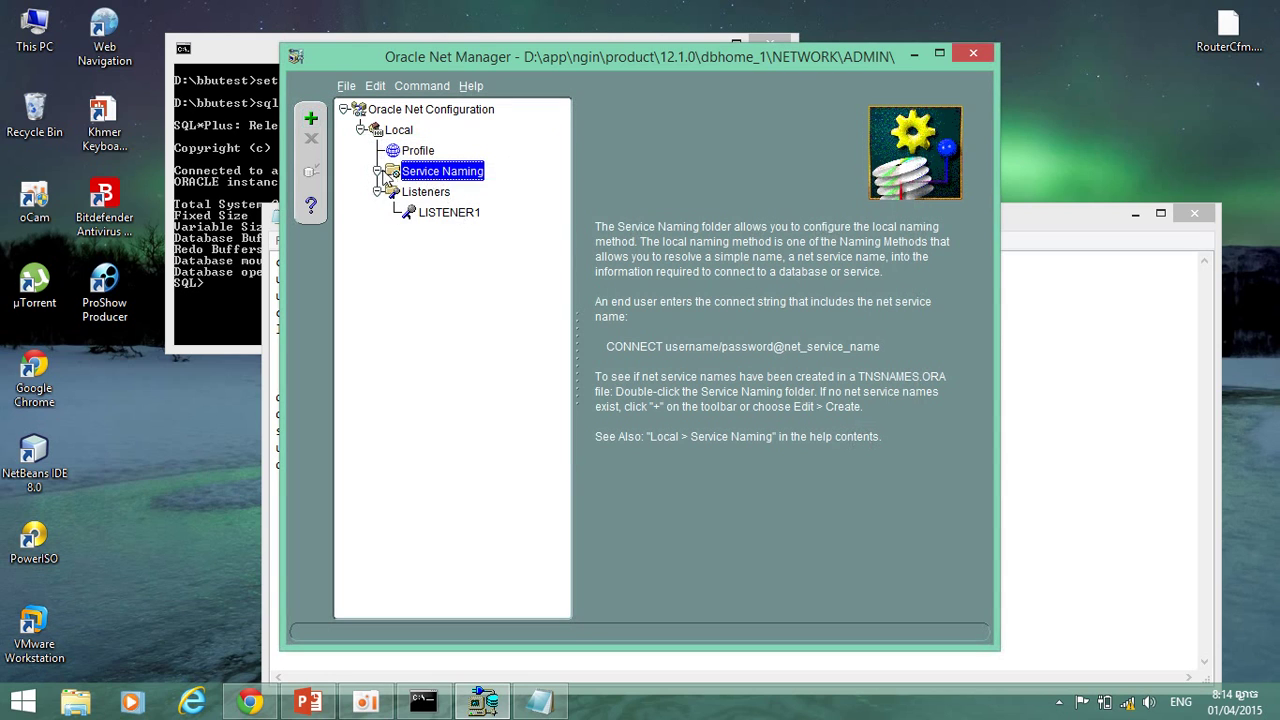
{"action": "left_click", "coordinate": [378, 171]}
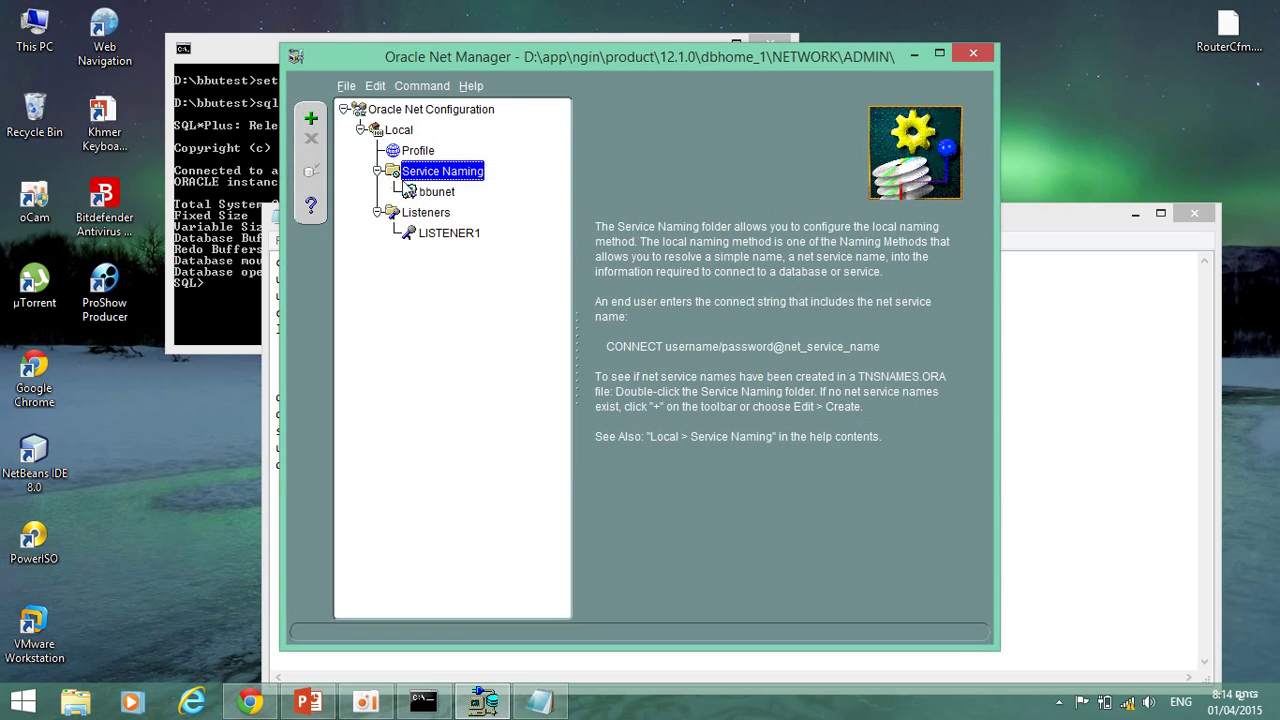
{"action": "left_click", "coordinate": [436, 191]}
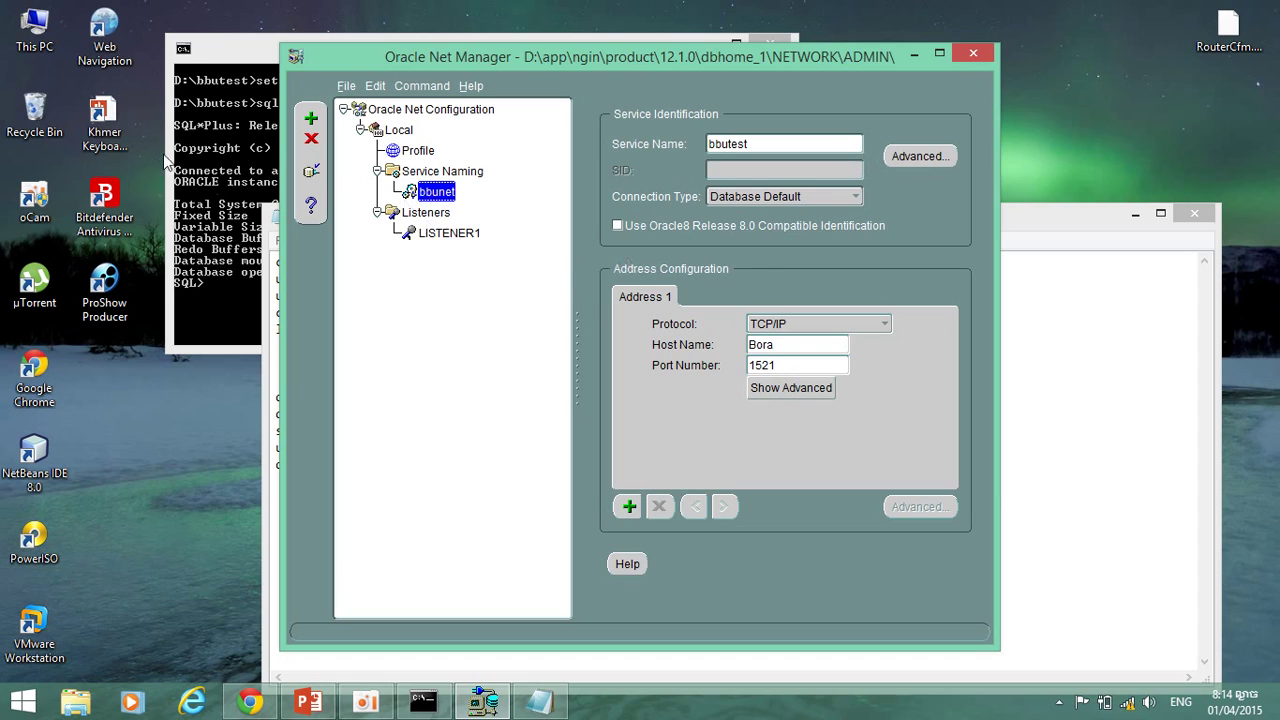
Test the bbunet connection, get ORA-12541: TNS:no listener, and open the login details.
{"action": "left_click", "coordinate": [308, 176]}
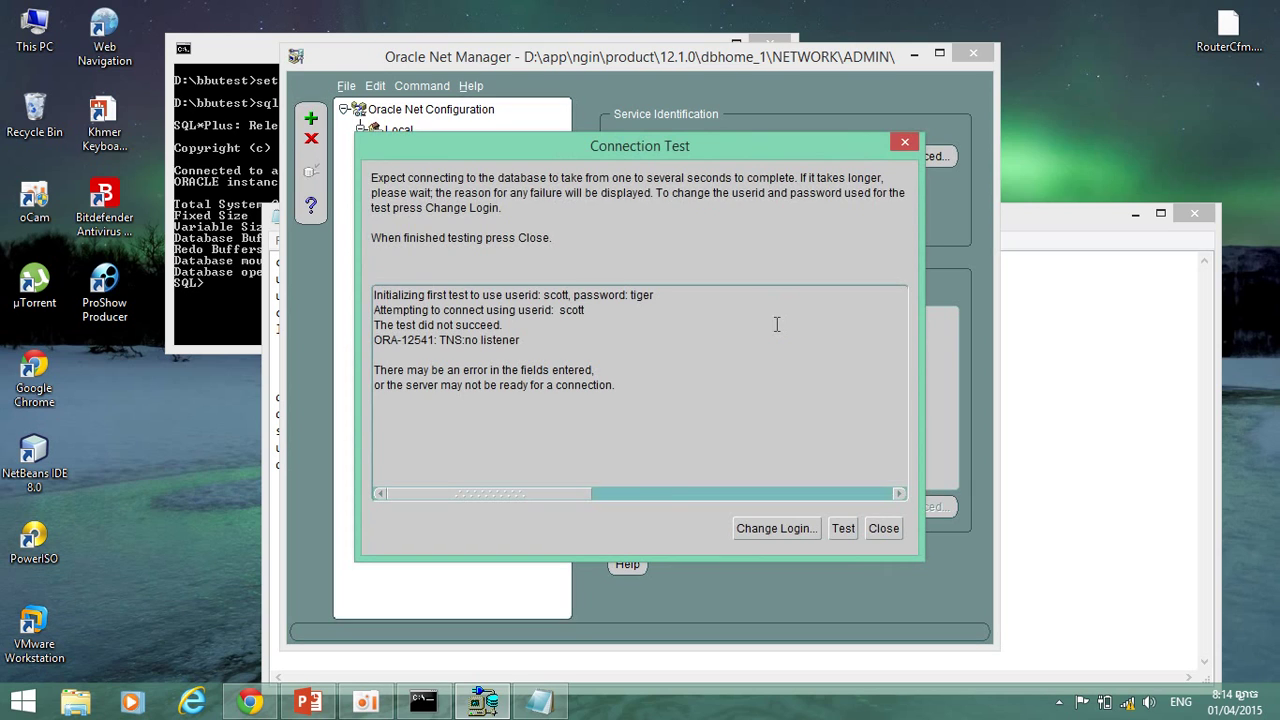
{"action": "left_click", "coordinate": [840, 524]}
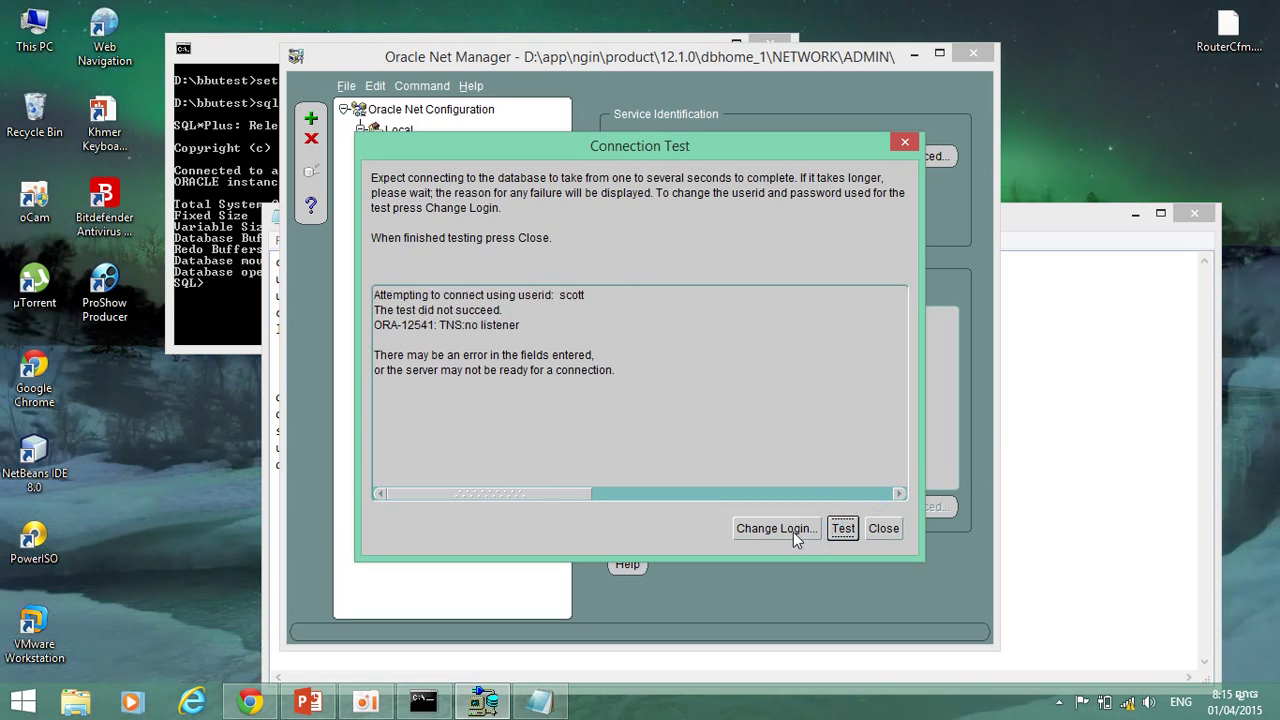
{"action": "left_click", "coordinate": [790, 531]}
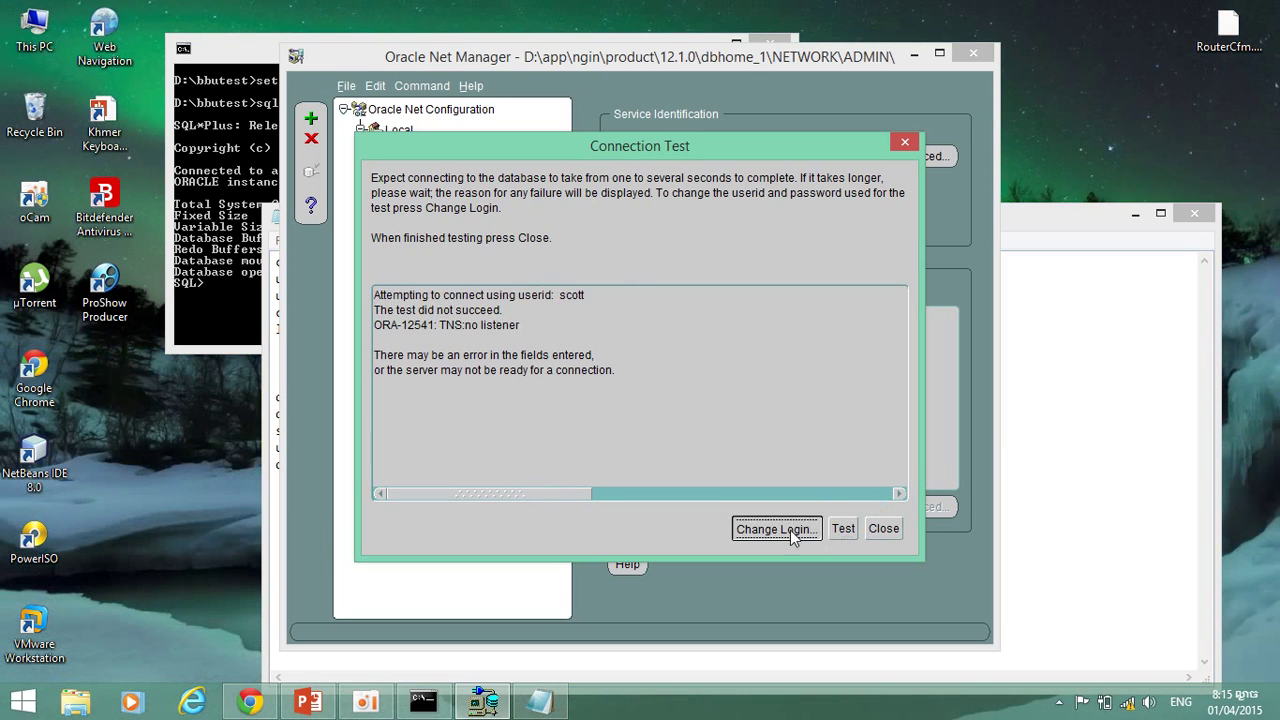
Copy the administrator user name 'system' from the Notepad db script into the test login.
{"action": "left_click", "coordinate": [1026, 455]}
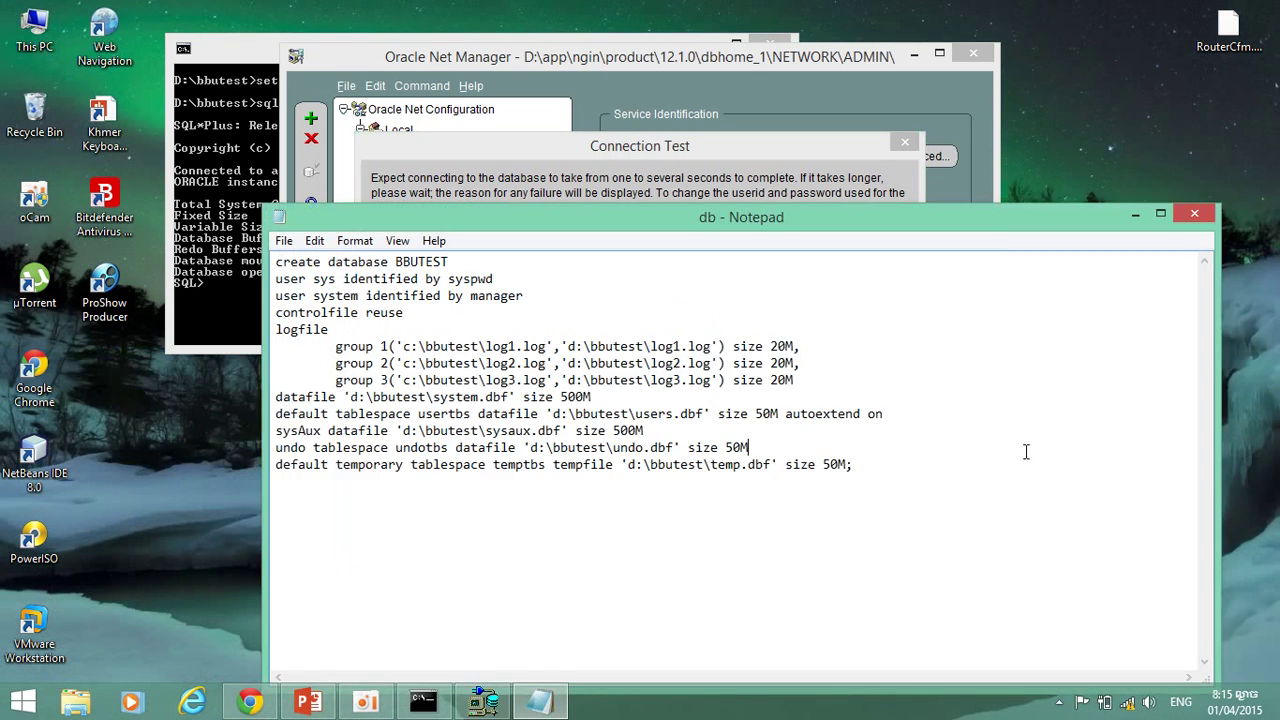
{"action": "double_click", "coordinate": [340, 296]}
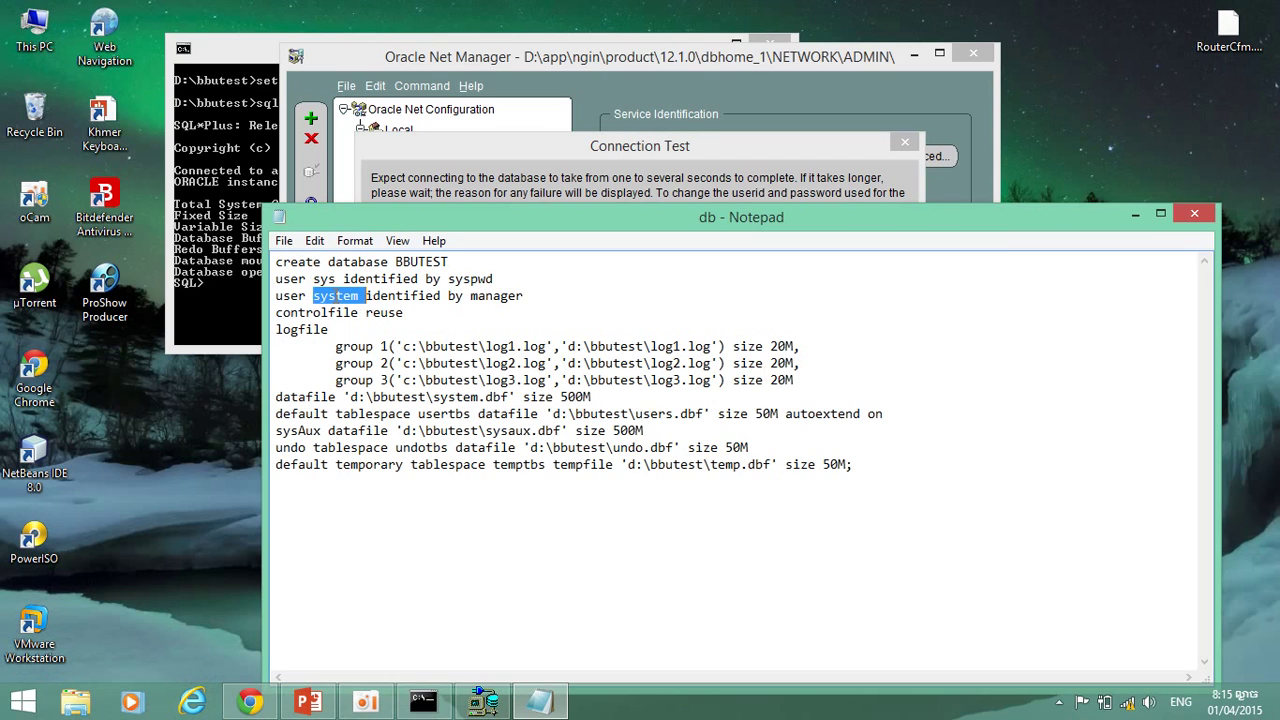
{"action": "left_click", "coordinate": [362, 298]}
{"action": "left_click_drag", "start_coordinate": [362, 298], "coordinate": [314, 298]}
{"action": "key", "text": "ctrl+c"}
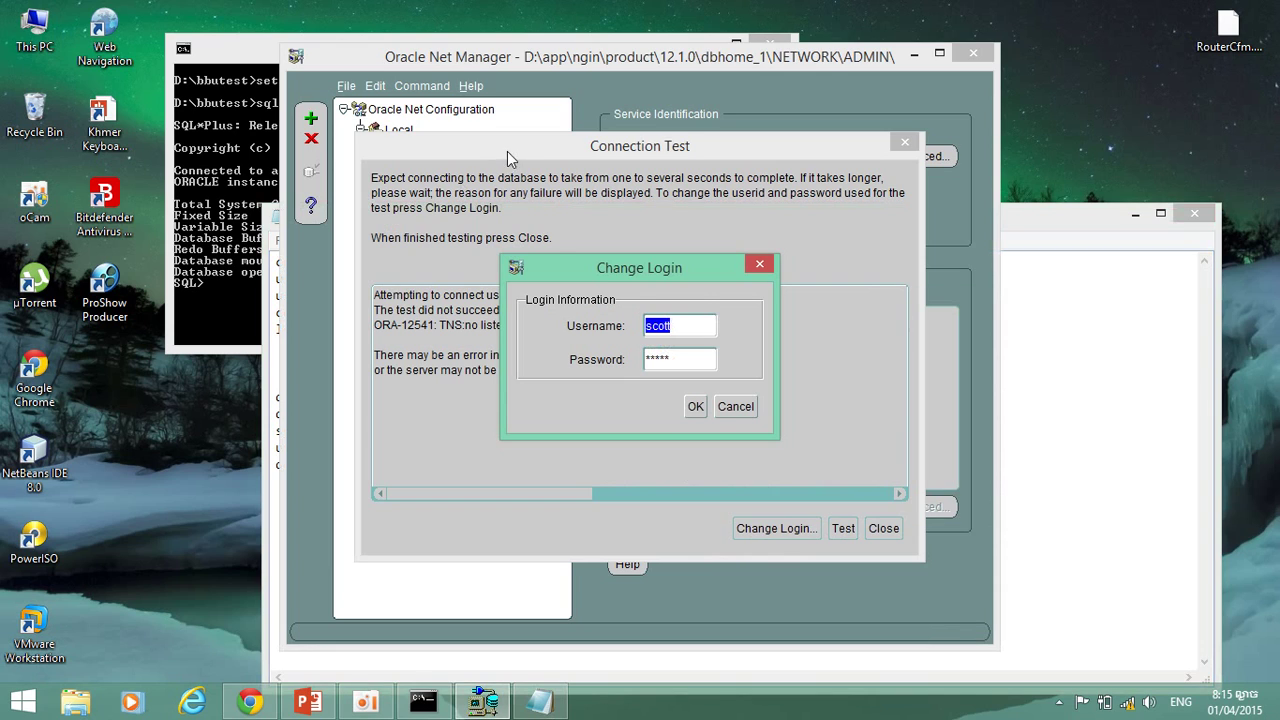
{"action": "left_click", "coordinate": [512, 162]}
{"action": "key", "text": "ctrl+v"}
Replace the test login password with the administrator password from the script and confirm.
{"action": "double_click", "coordinate": [694, 361]}
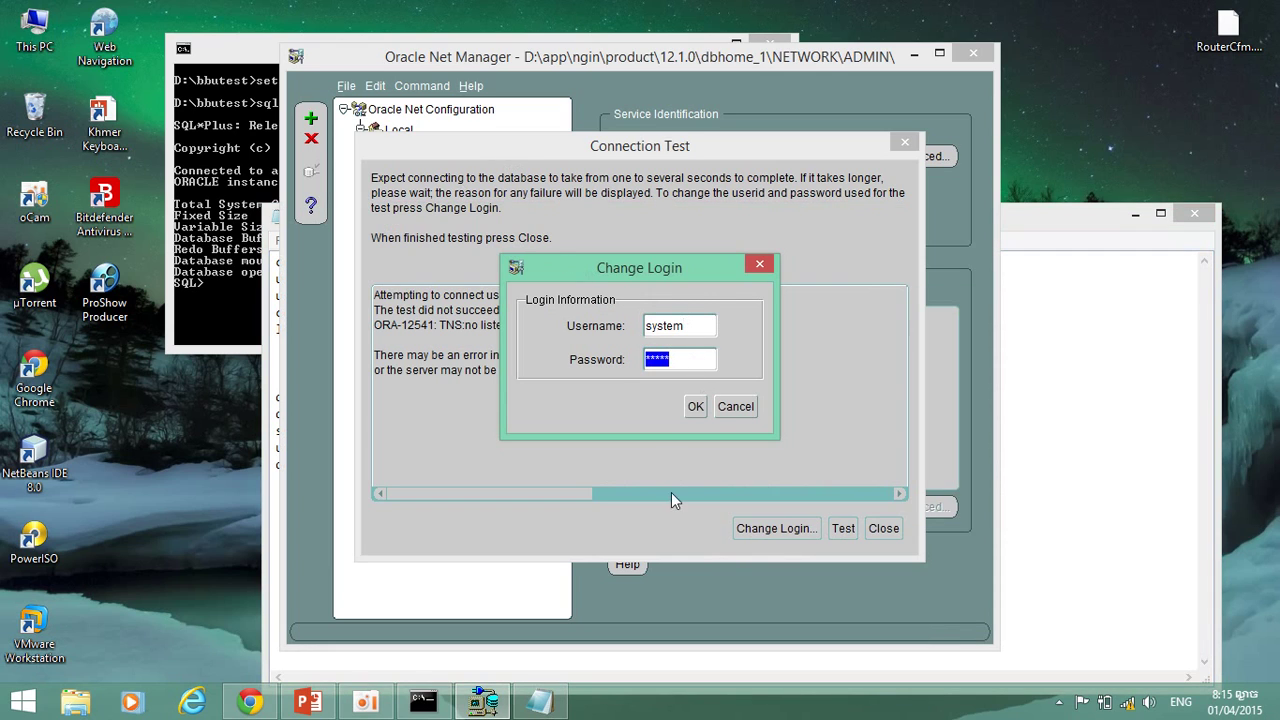
{"action": "left_click", "coordinate": [1120, 470]}
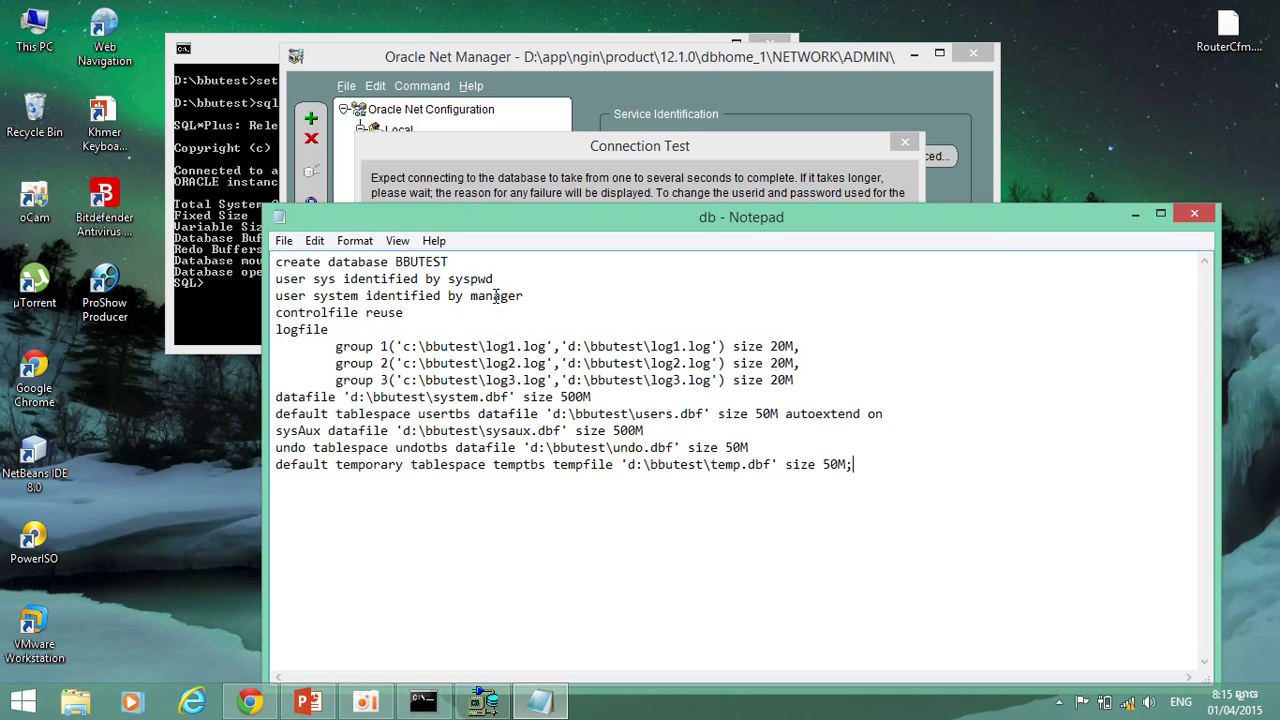
{"action": "left_click_drag", "start_coordinate": [471, 296], "coordinate": [524, 296]}
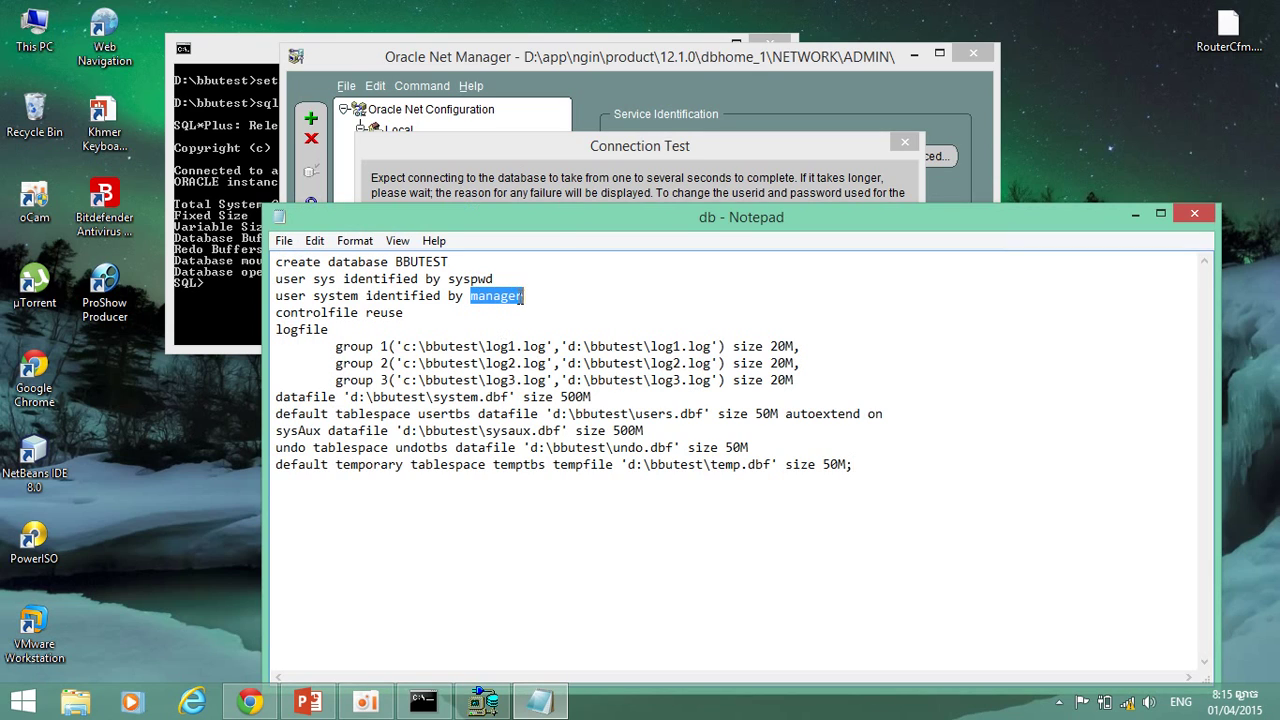
{"action": "left_click", "coordinate": [558, 200]}
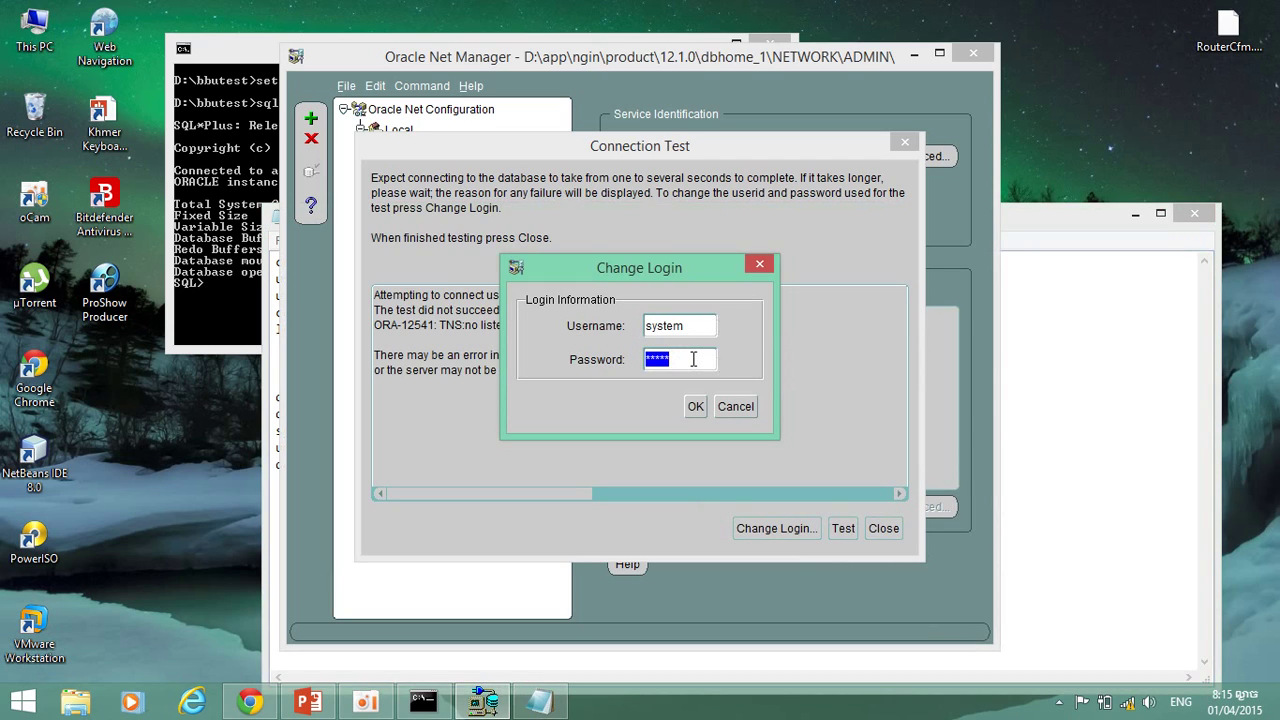
{"action": "type", "text": "oracle"}
{"action": "left_click", "coordinate": [696, 406]}
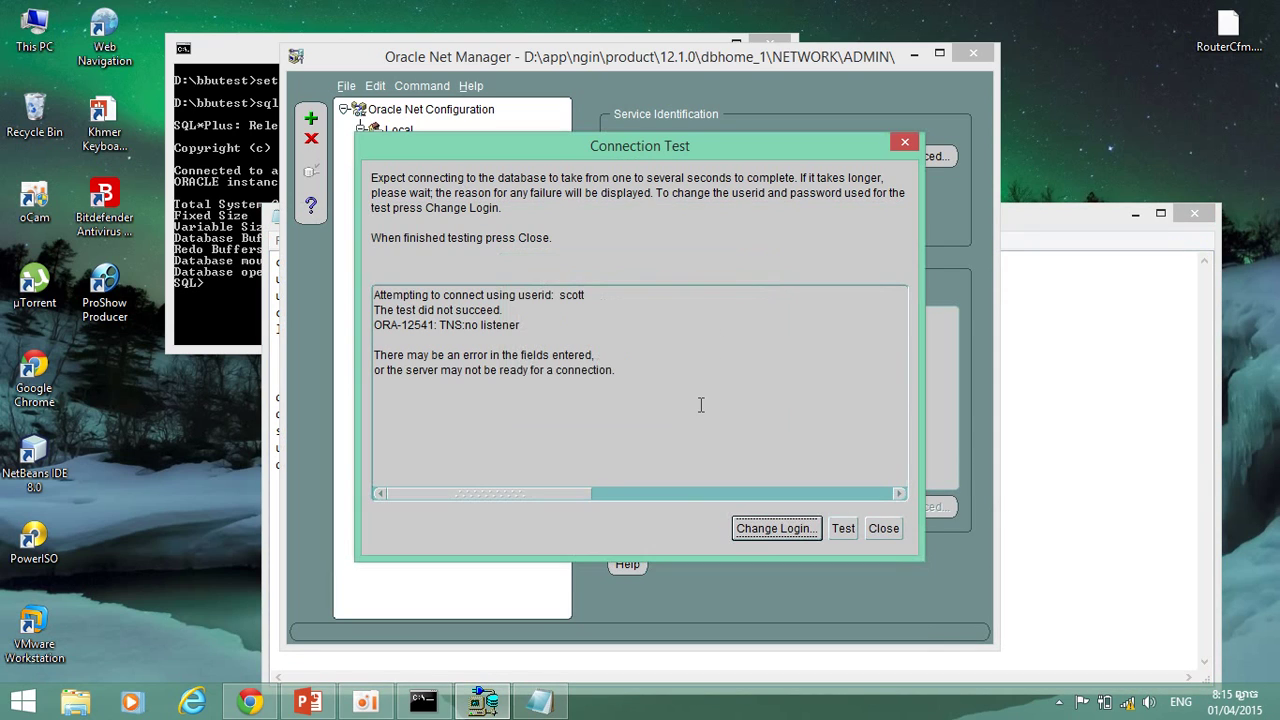
Rerun the bbunet test as system, see ORA-12541: TNS:no listener again, and close the results.
{"action": "left_click", "coordinate": [843, 530]}
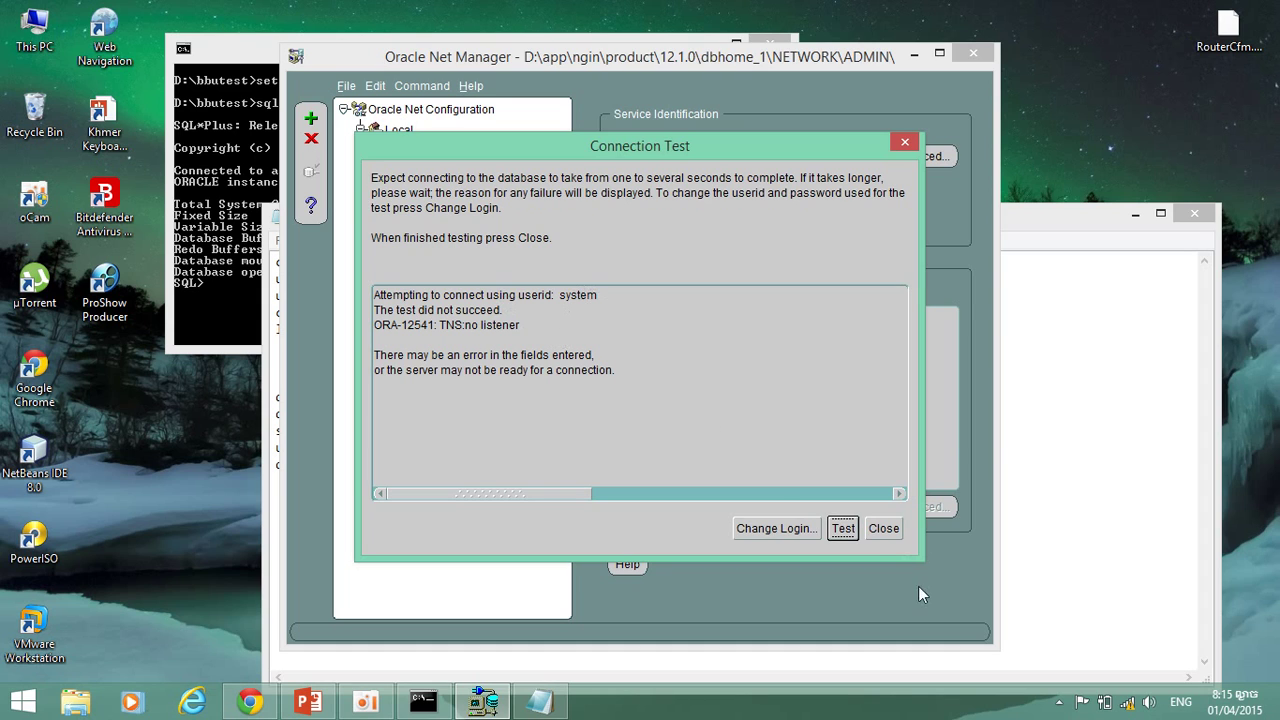
{"action": "left_click", "coordinate": [883, 528]}
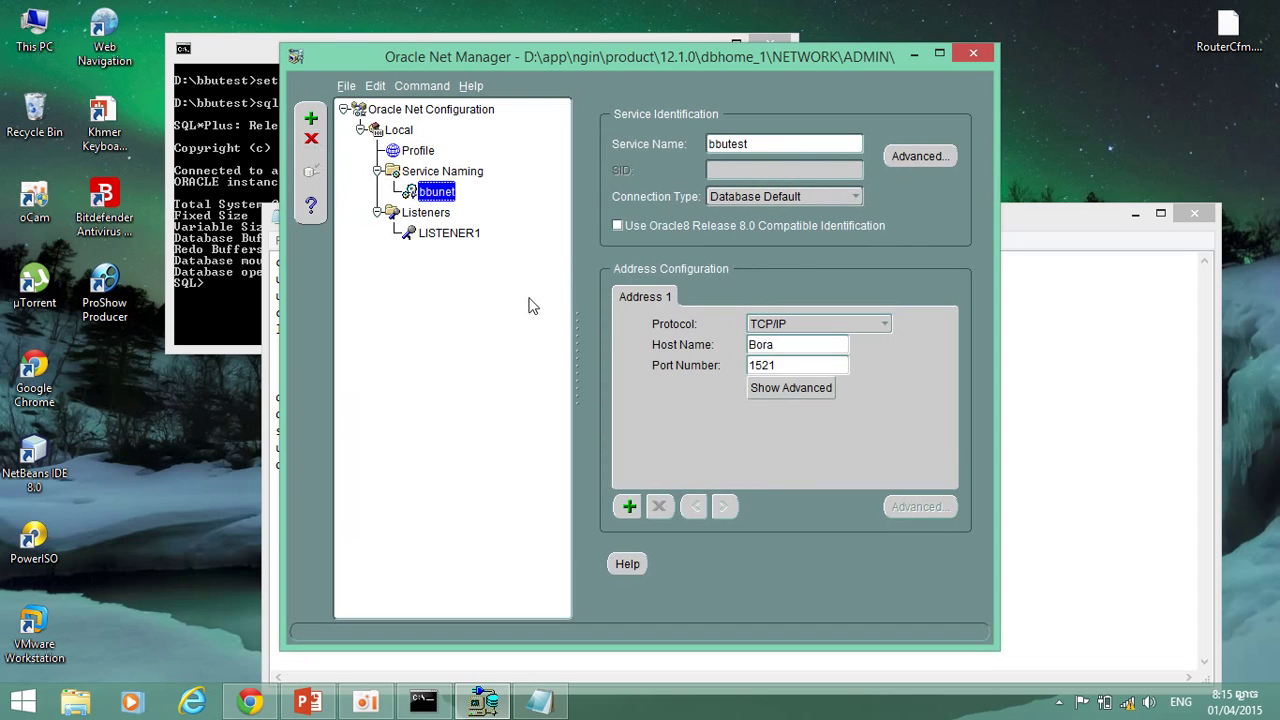
Stop and delete LISTENER1, leaving the Listeners folder empty.
{"action": "left_click", "coordinate": [449, 234]}
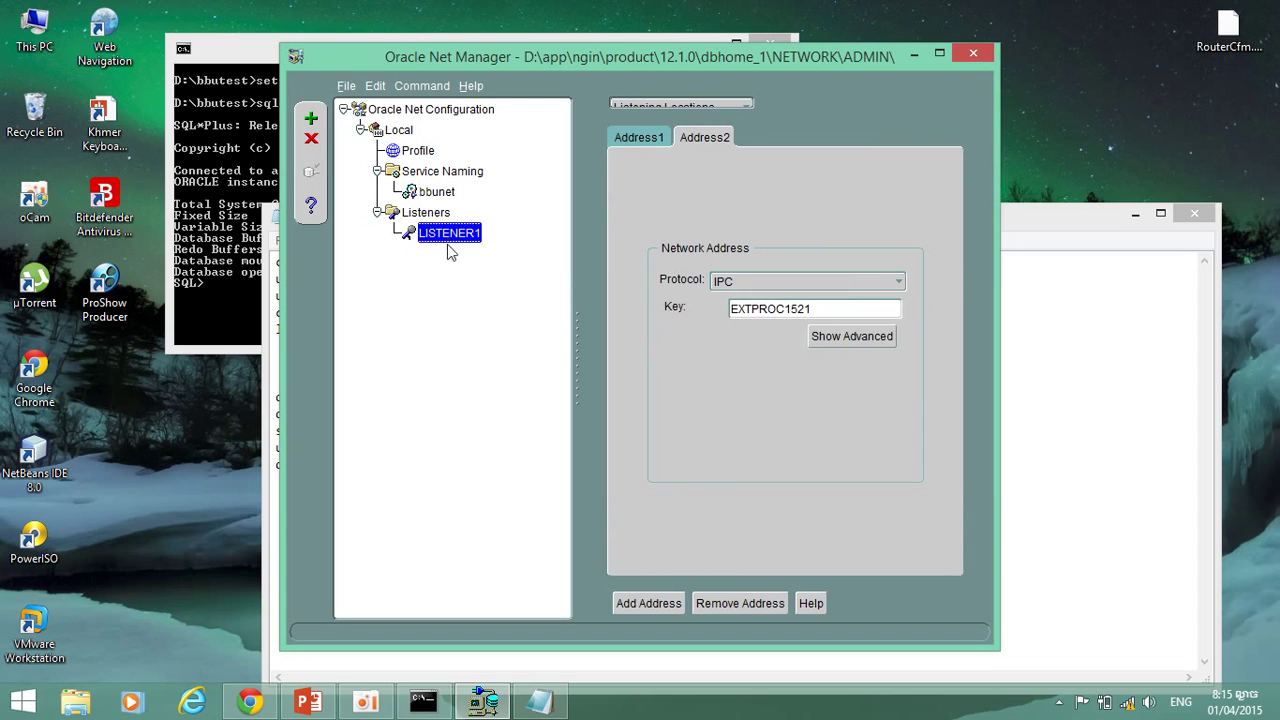
{"action": "left_click", "coordinate": [311, 141]}
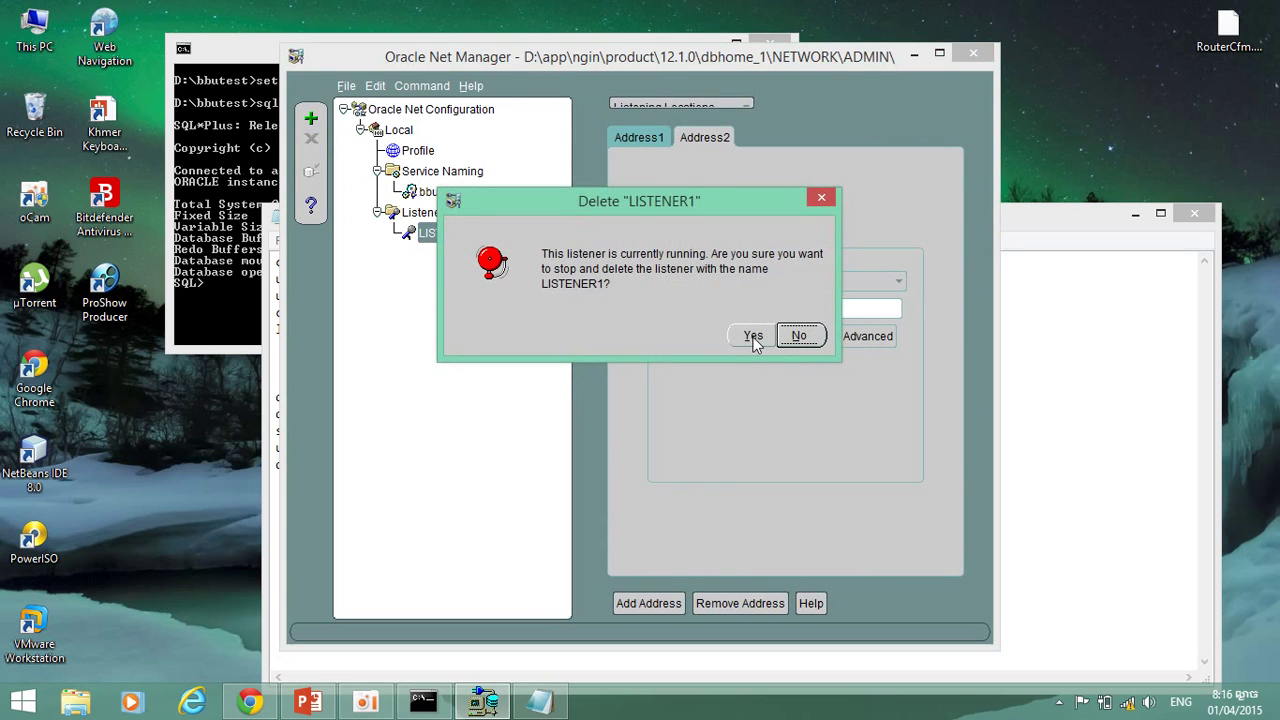
{"action": "left_click", "coordinate": [753, 337]}
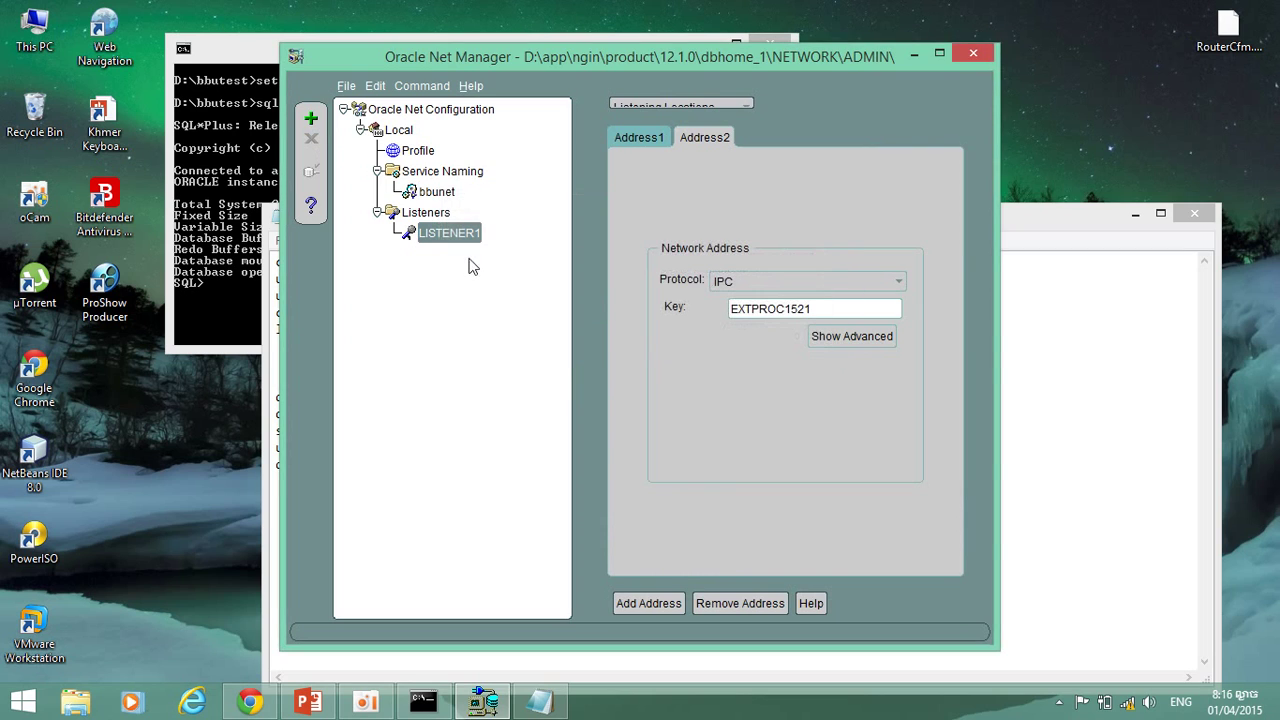
{"action": "left_click", "coordinate": [379, 214]}
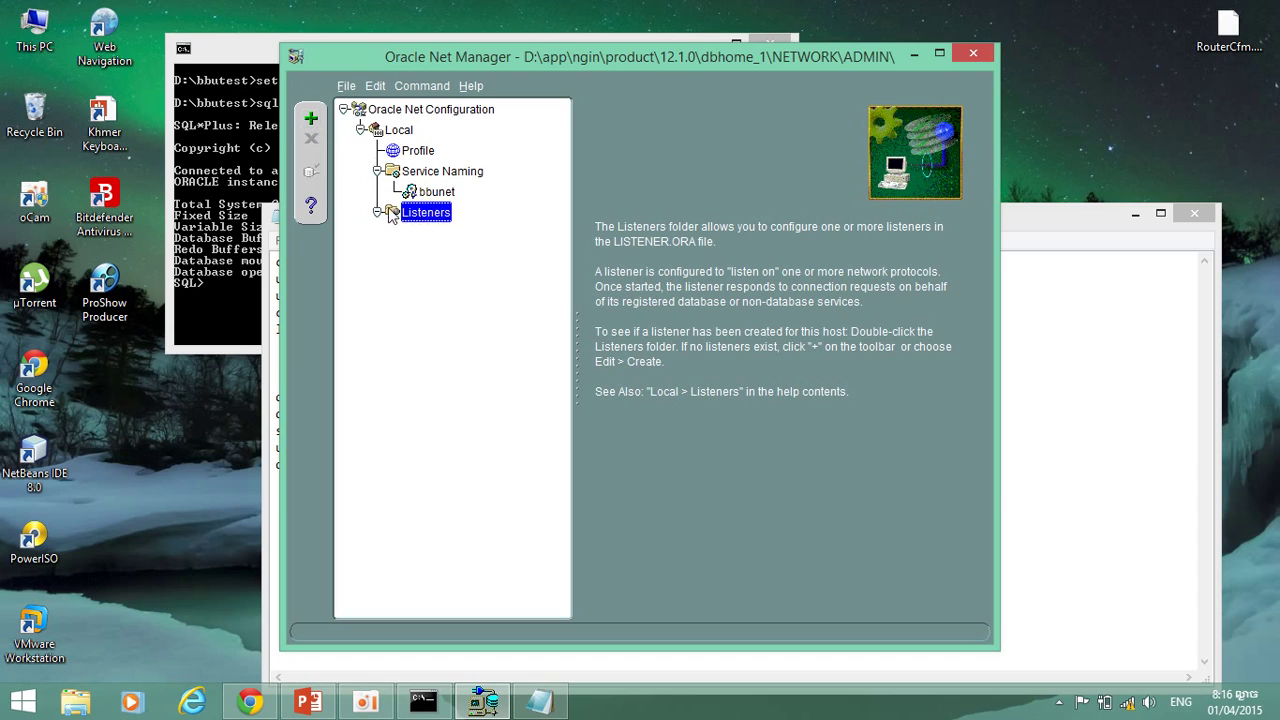
Create a listener named LISTENER with a TCP/IP address on host Bora, port 1521.
{"action": "left_click", "coordinate": [311, 120]}
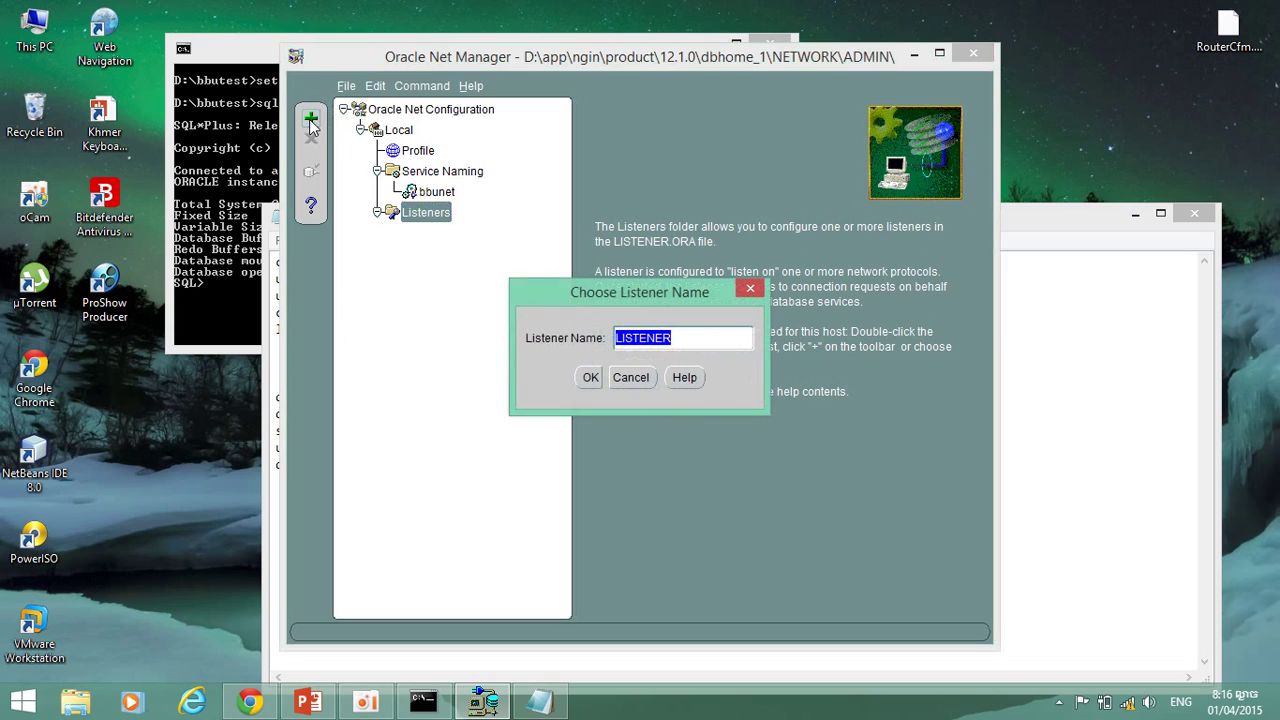
{"action": "left_click", "coordinate": [590, 380]}
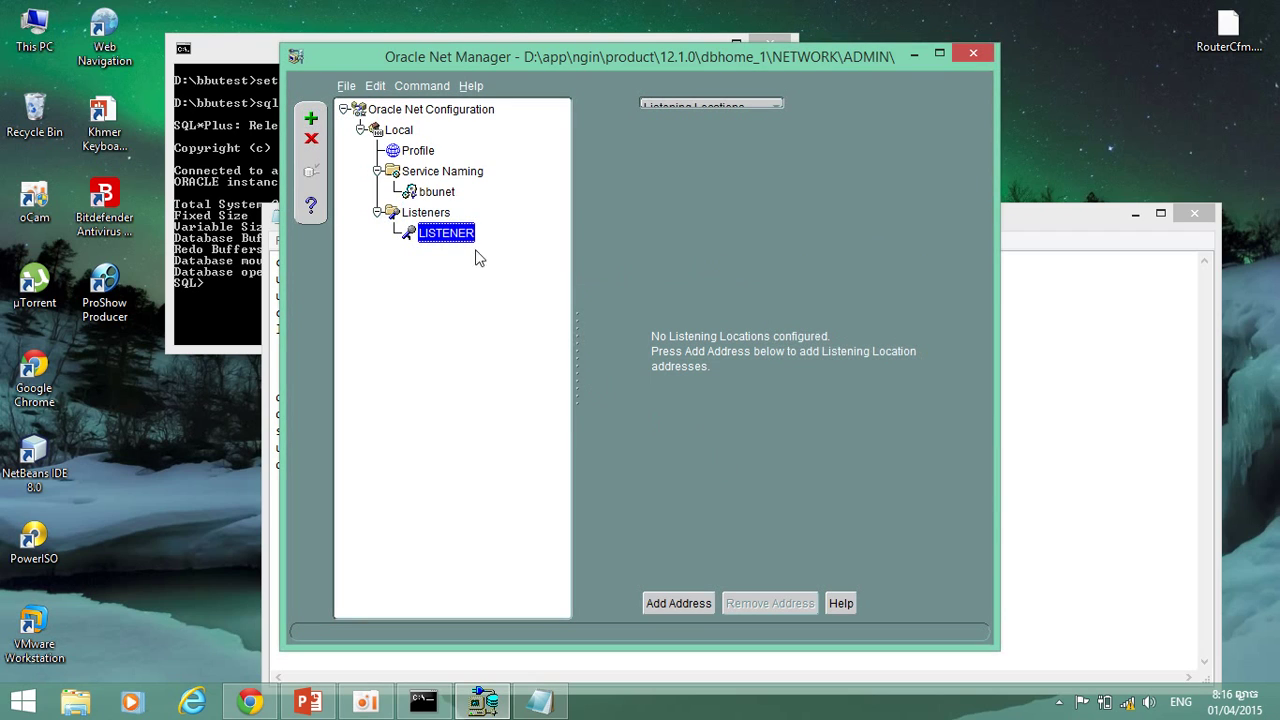
{"action": "left_click", "coordinate": [679, 603]}
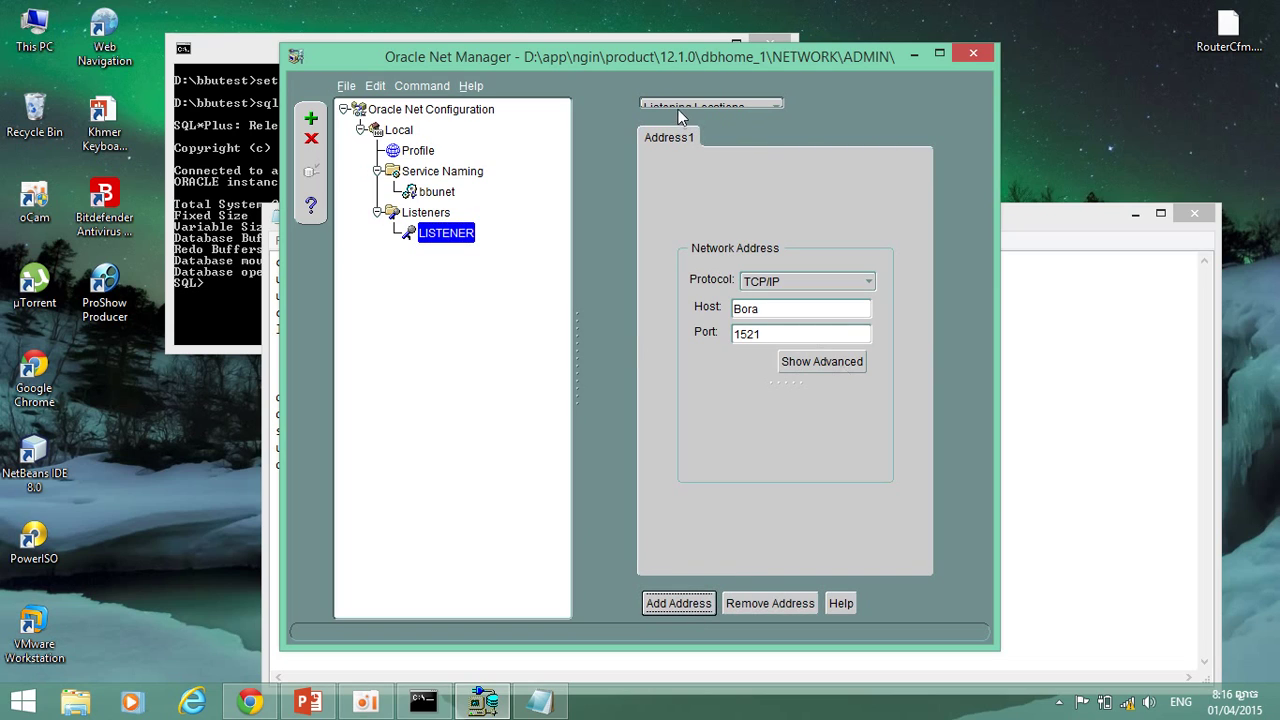
{"action": "left_click", "coordinate": [779, 108]}
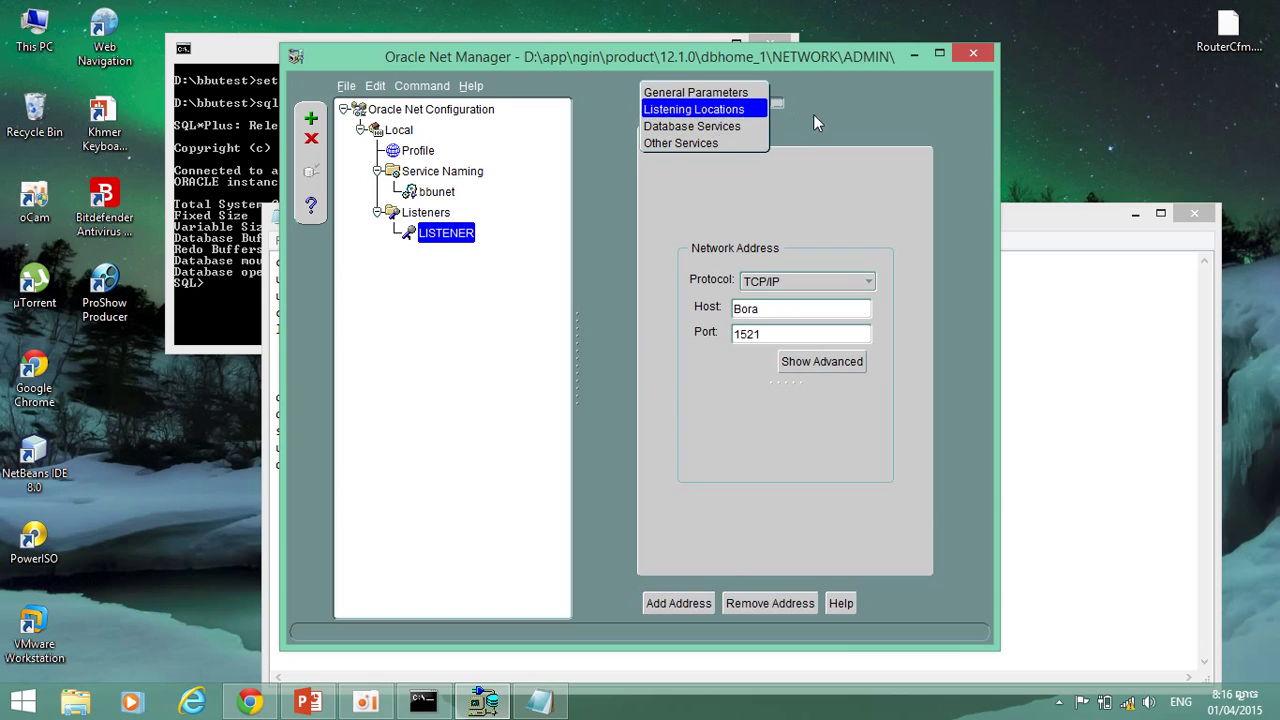
{"action": "left_click", "coordinate": [813, 114]}
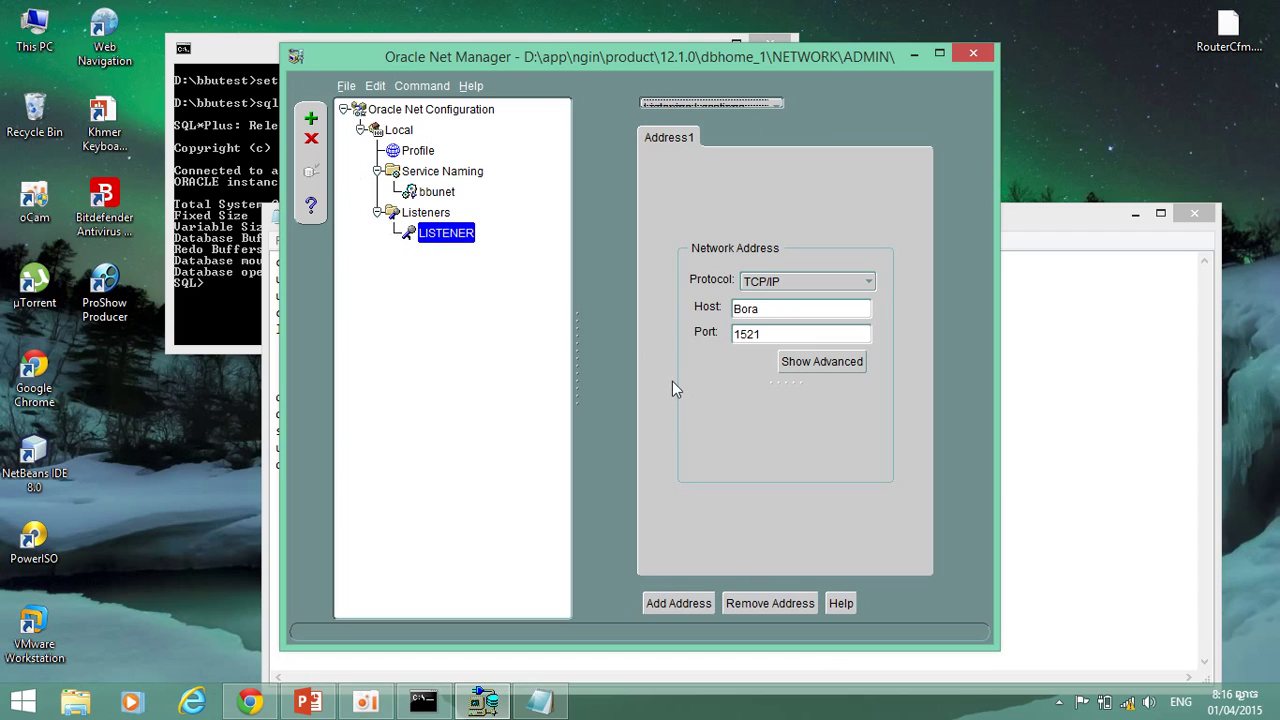
Delete the new LISTENER and the bbunet net service name, confirming each deletion.
{"action": "left_click", "coordinate": [311, 141]}
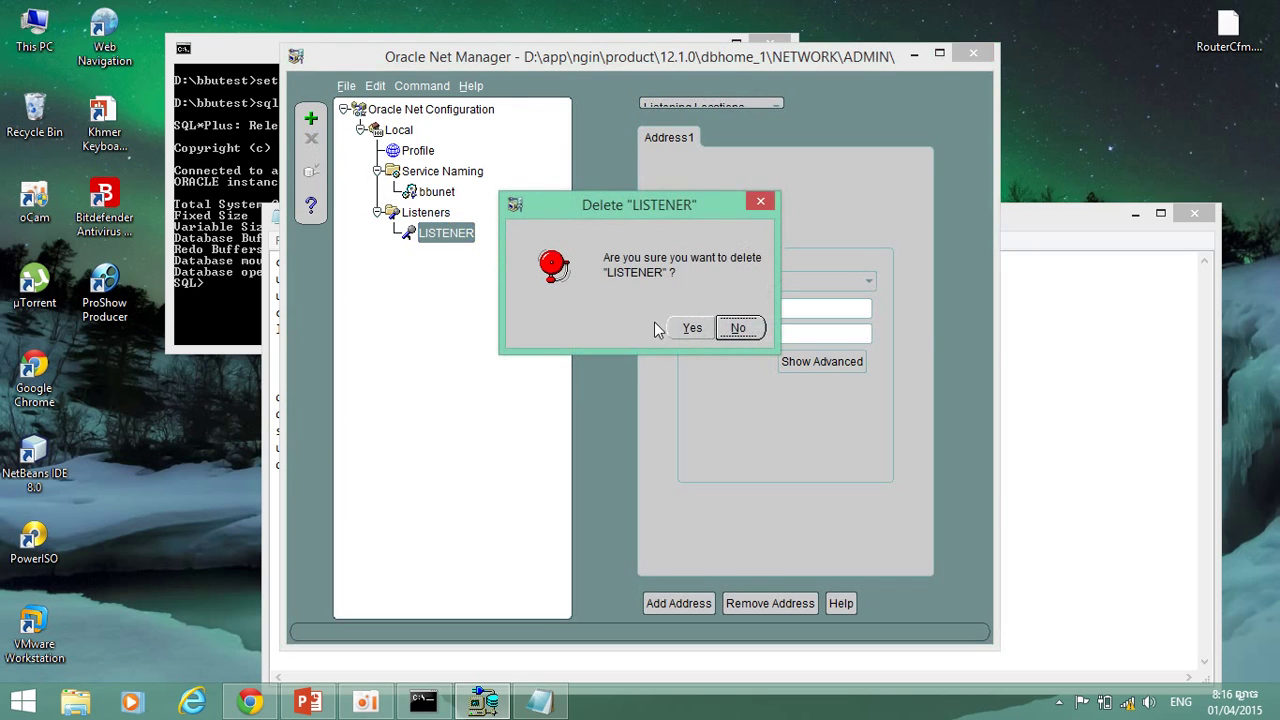
{"action": "left_click", "coordinate": [690, 328]}
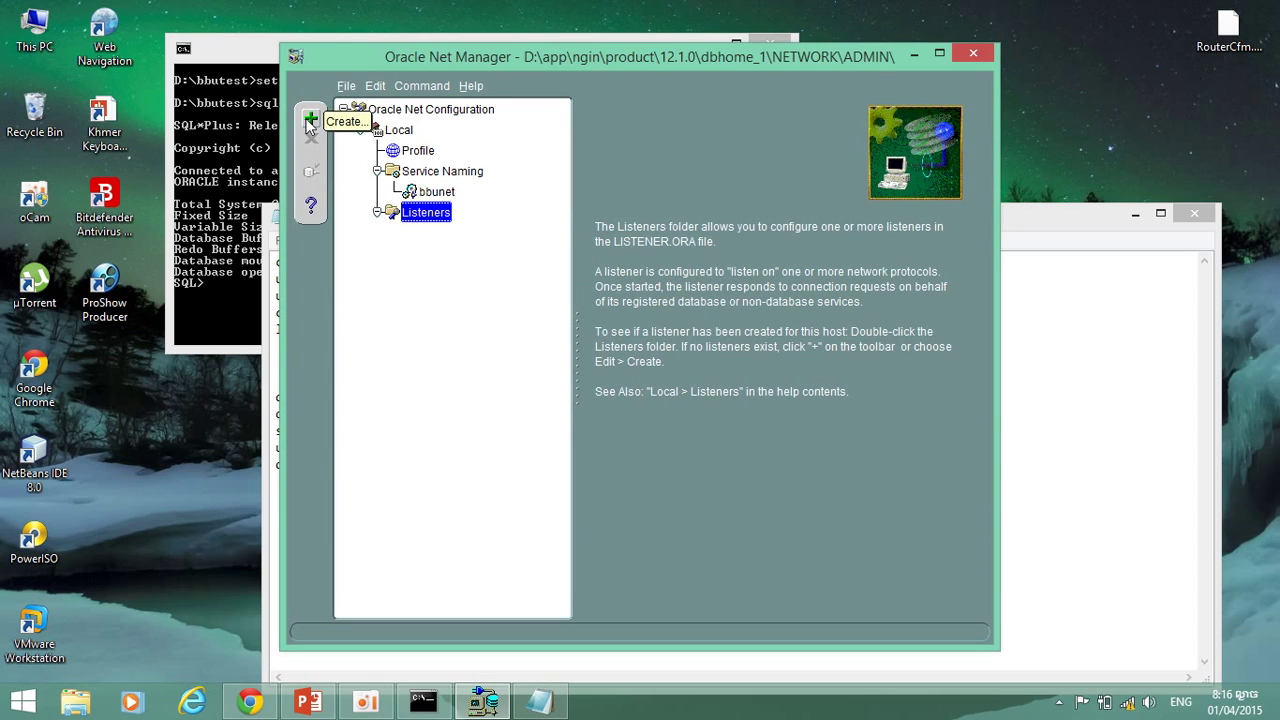
{"action": "left_click", "coordinate": [427, 191]}
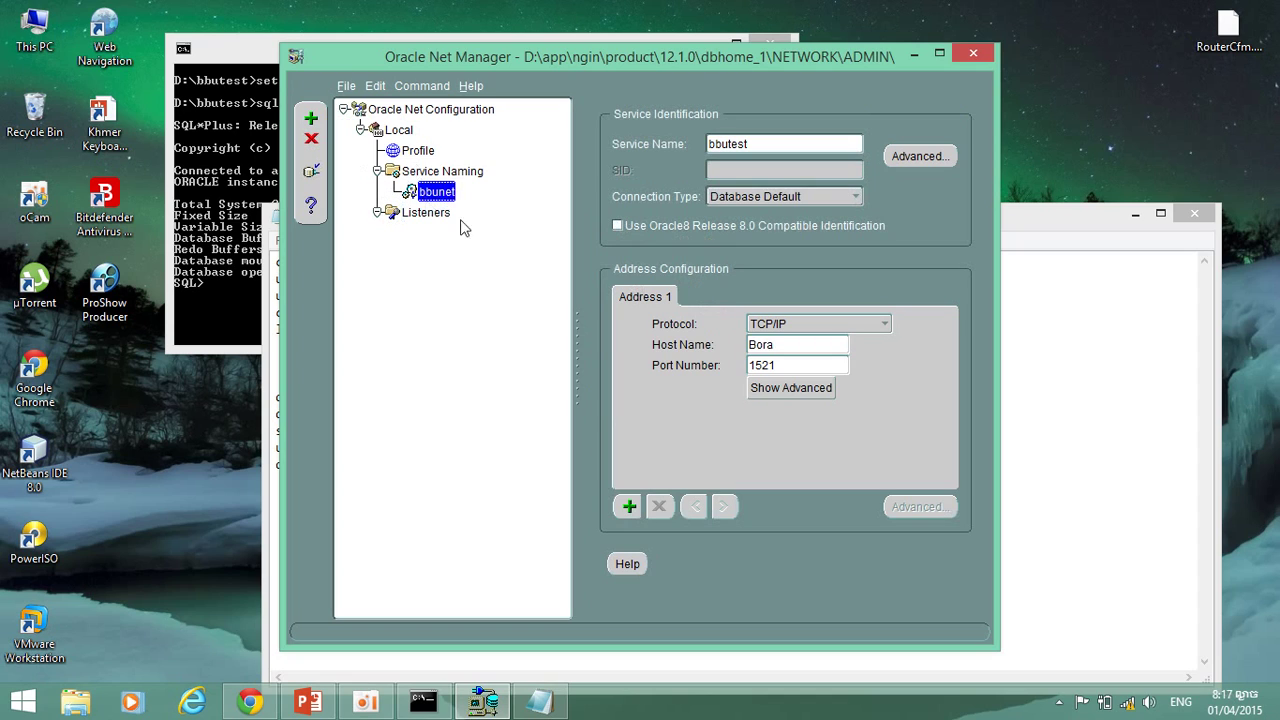
{"action": "left_click", "coordinate": [308, 141]}
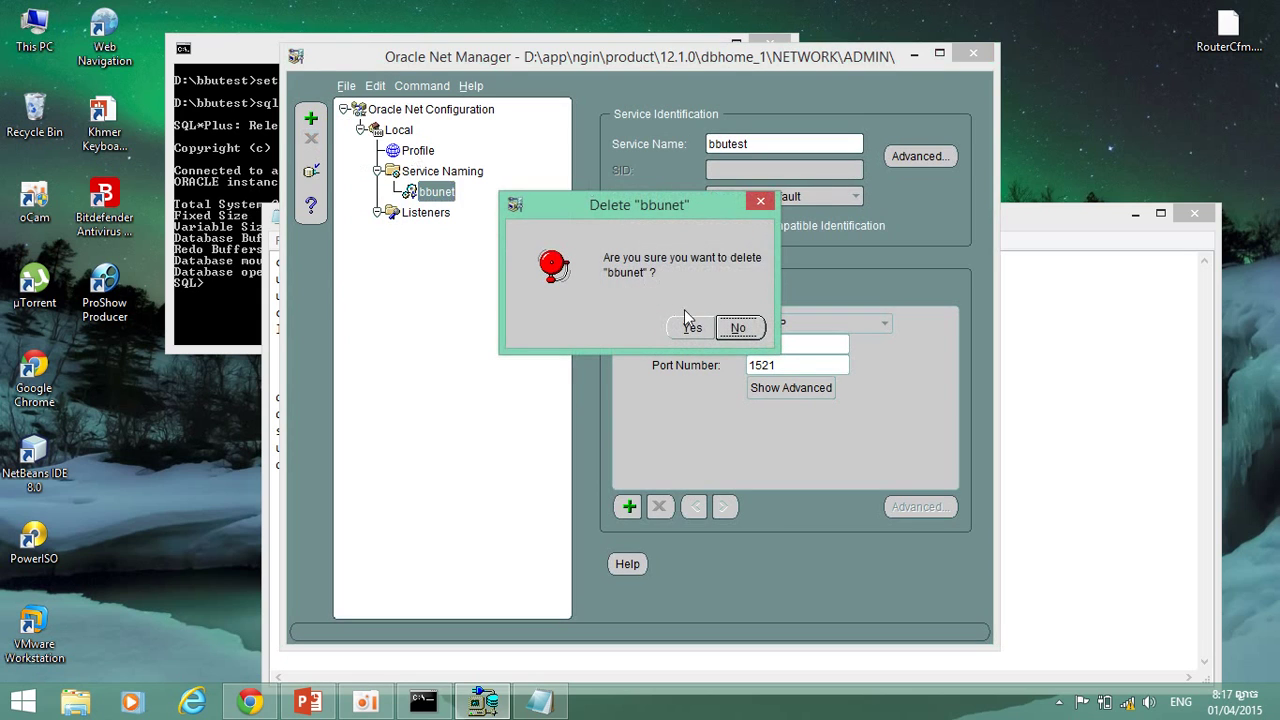
{"action": "left_click", "coordinate": [691, 328]}
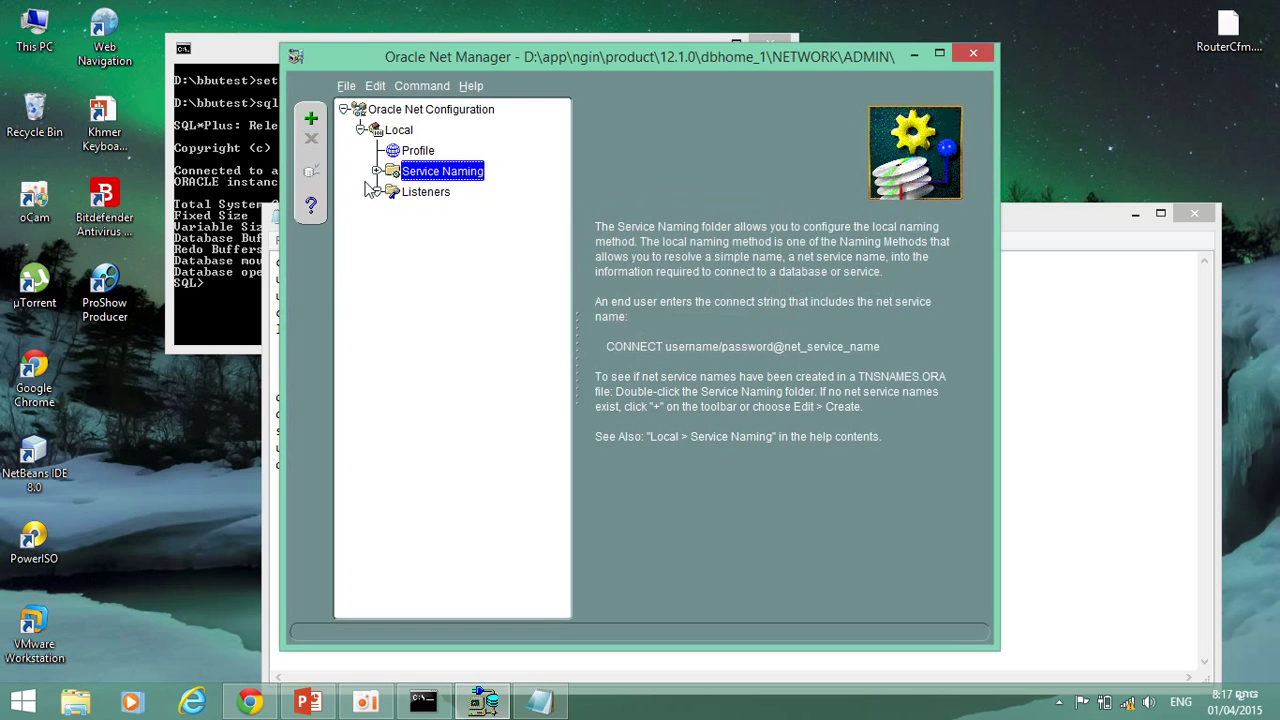
Recreate net service name bbunet over TCP/IP for service bbutest on host Bora.
{"action": "left_click", "coordinate": [310, 118]}
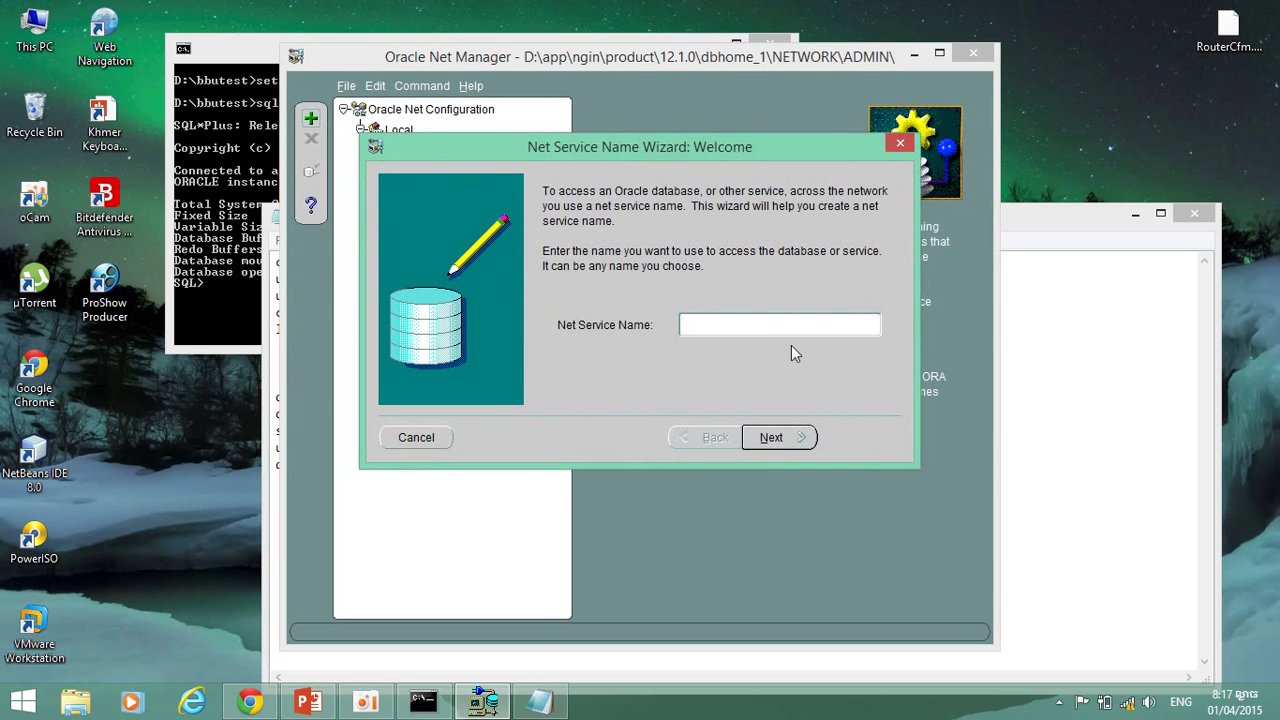
{"action": "type", "text": "bbunet"}
{"action": "left_click", "coordinate": [789, 438]}
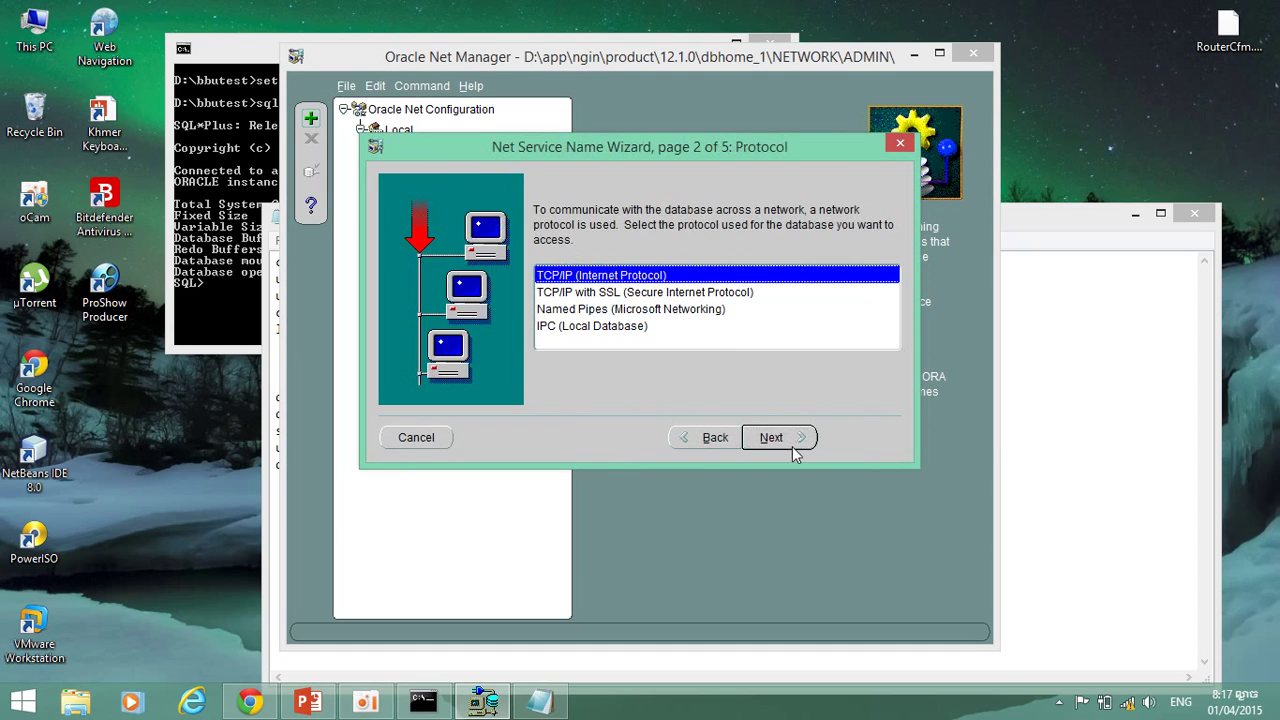
{"action": "left_click", "coordinate": [792, 446]}
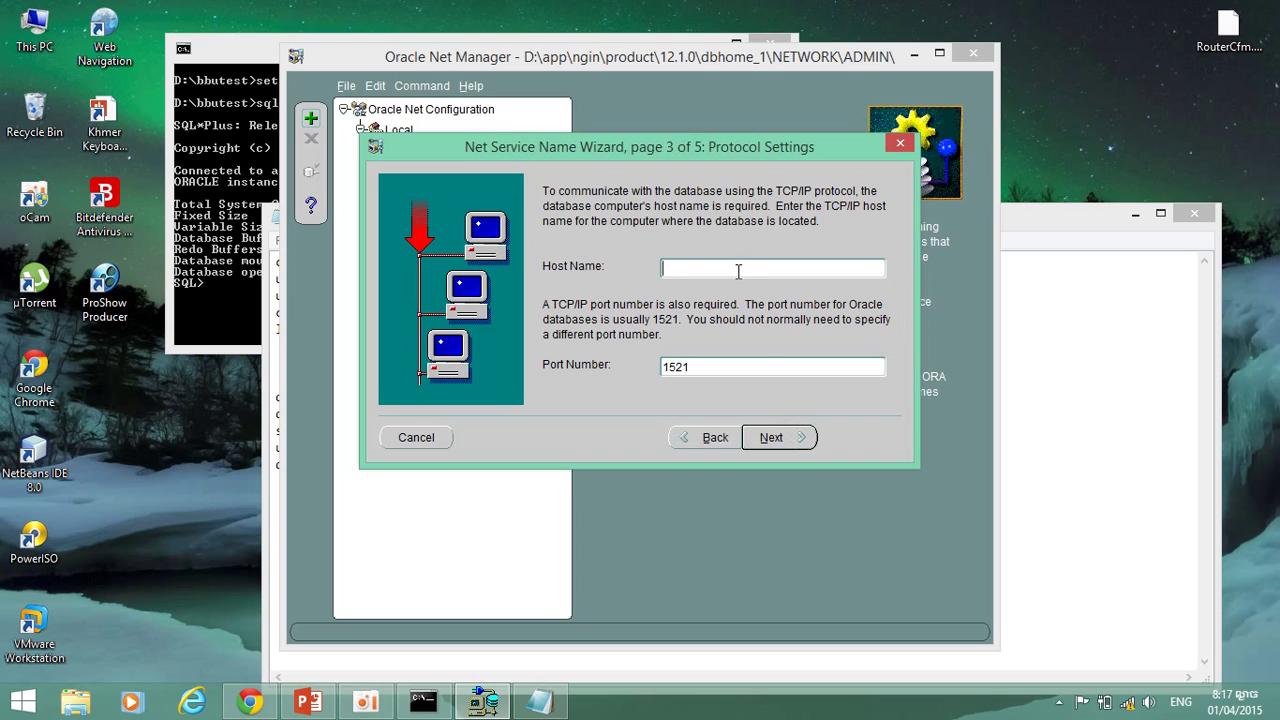
{"action": "type", "text": "Bora"}
{"action": "left_click", "coordinate": [772, 443]}
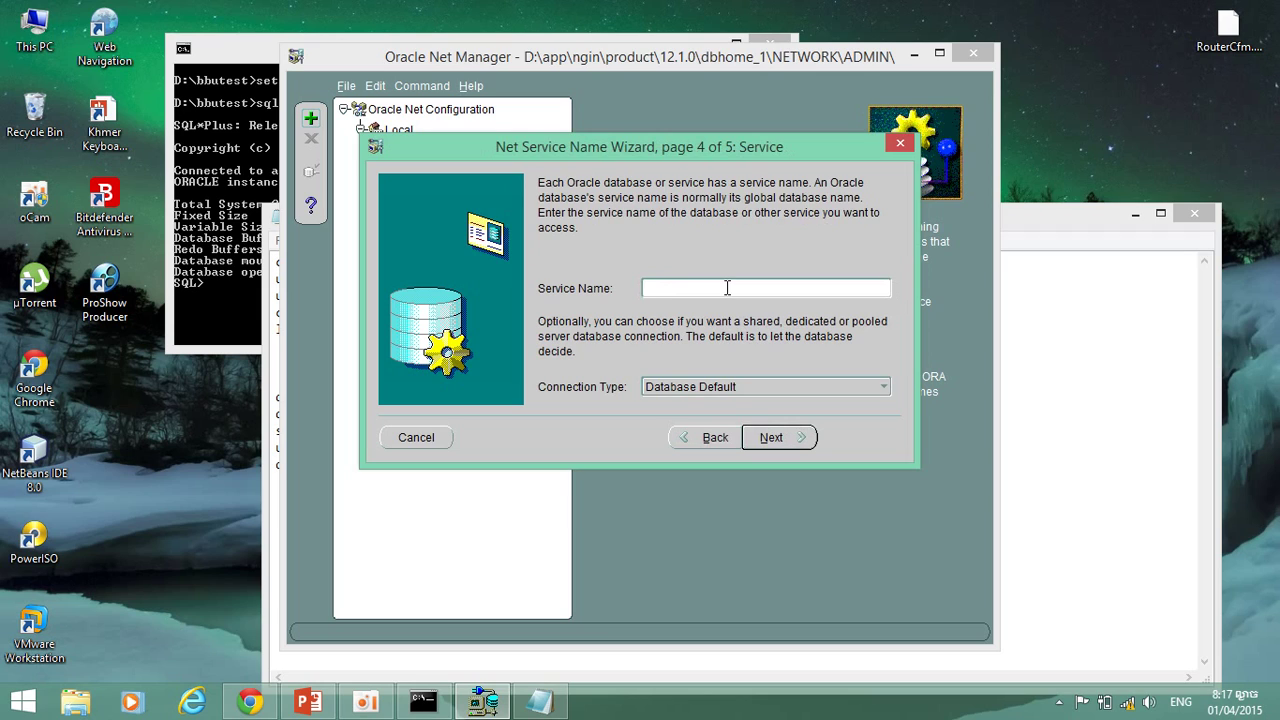
{"action": "type", "text": "bbutest"}
{"action": "left_click", "coordinate": [770, 438]}
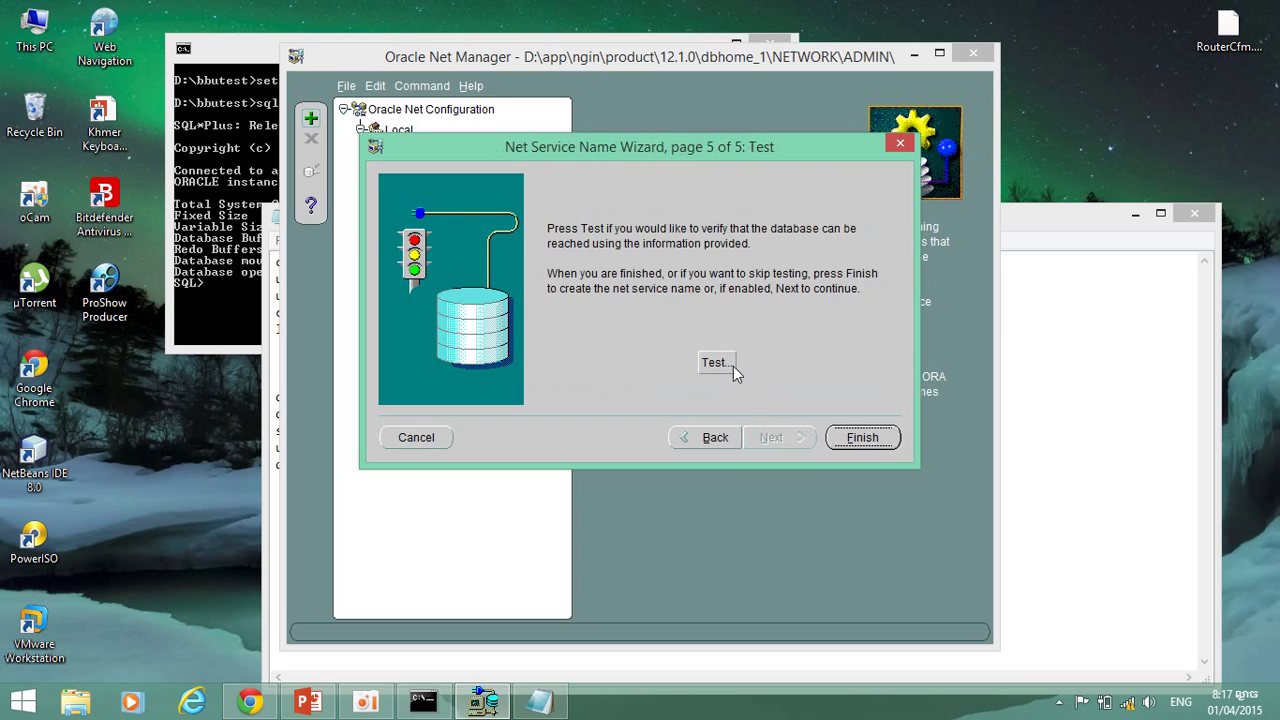
{"action": "left_click", "coordinate": [850, 436]}
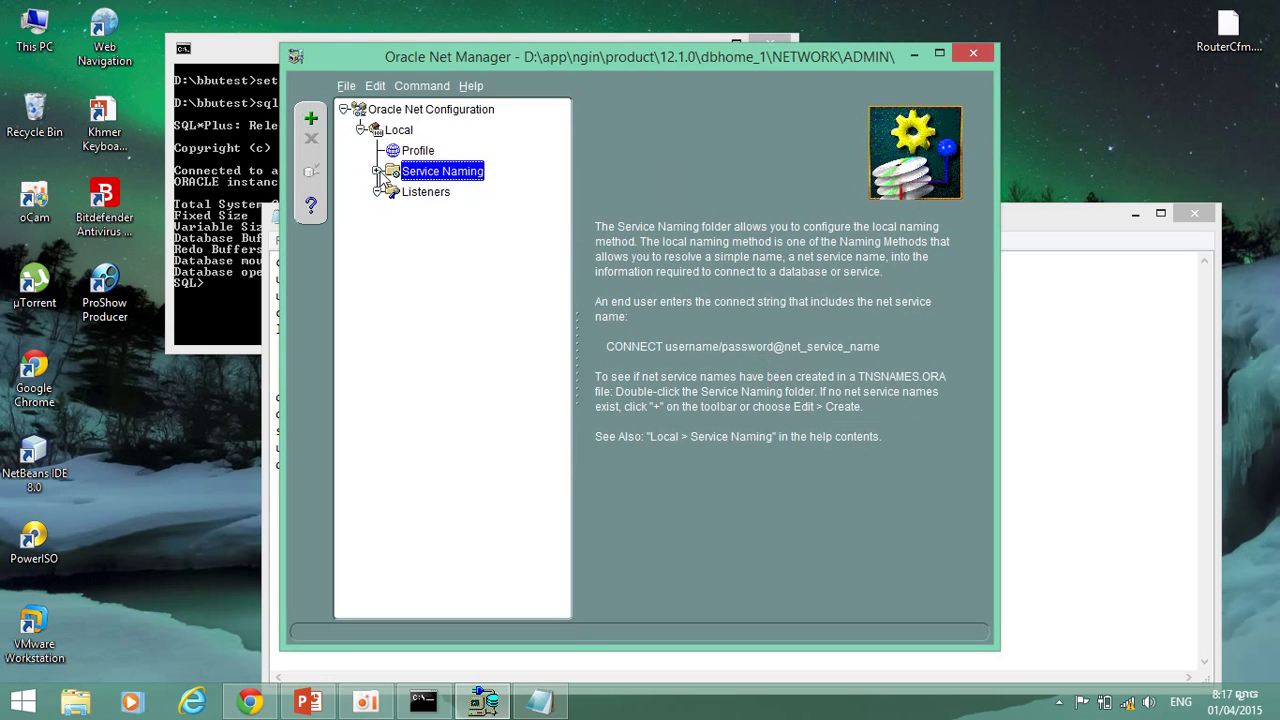
Select bbunet under Service Naming and start a connection test on it.
{"action": "left_click", "coordinate": [377, 171]}
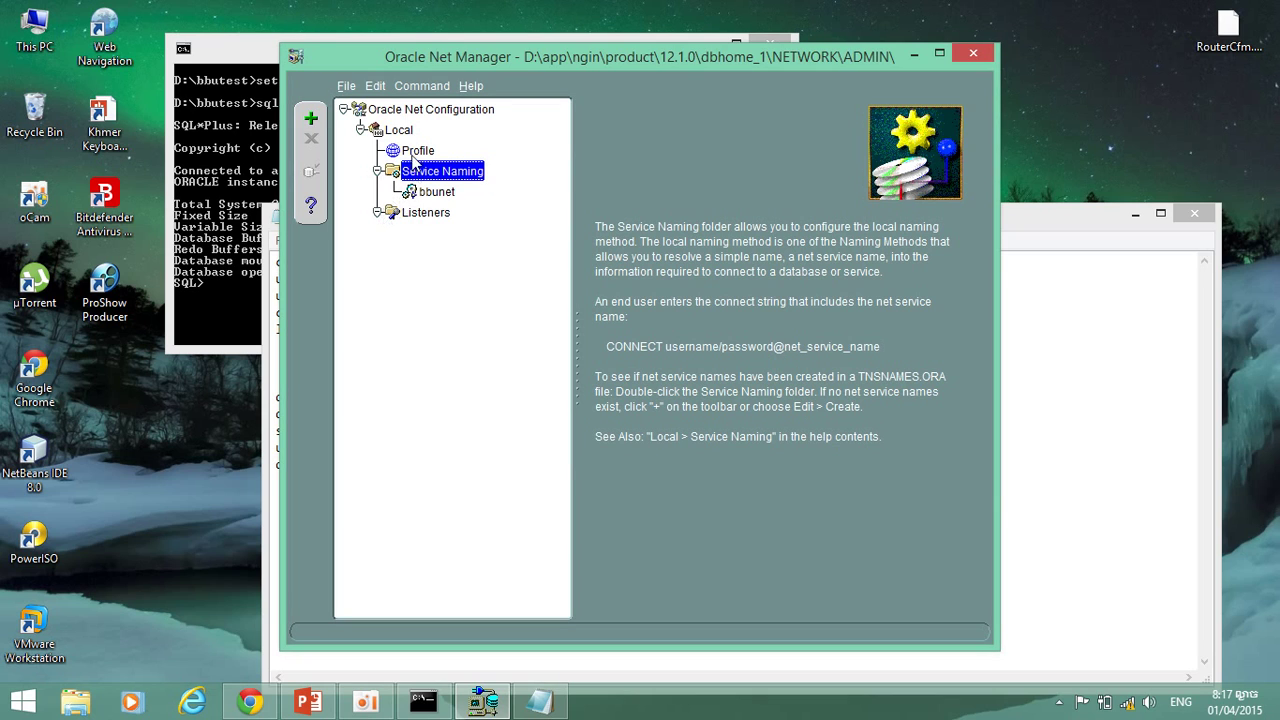
{"action": "left_click", "coordinate": [416, 153]}
{"action": "left_click", "coordinate": [418, 189]}
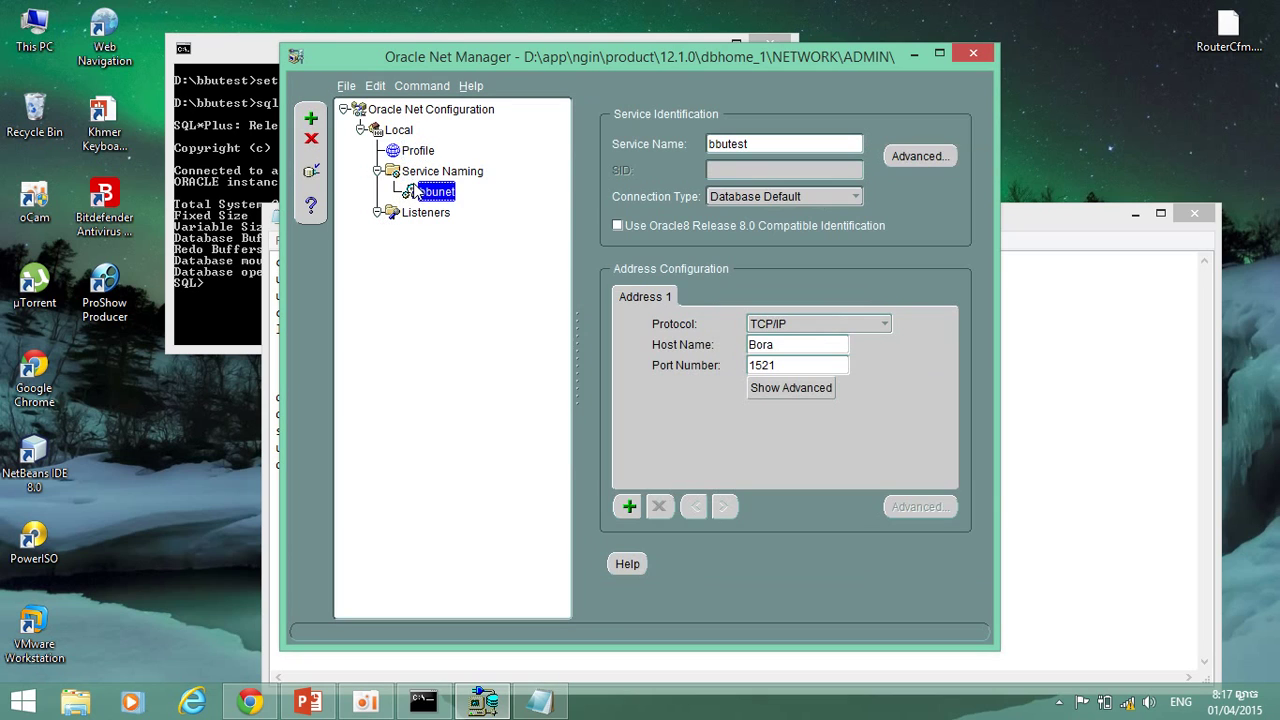
{"action": "left_click", "coordinate": [311, 171]}
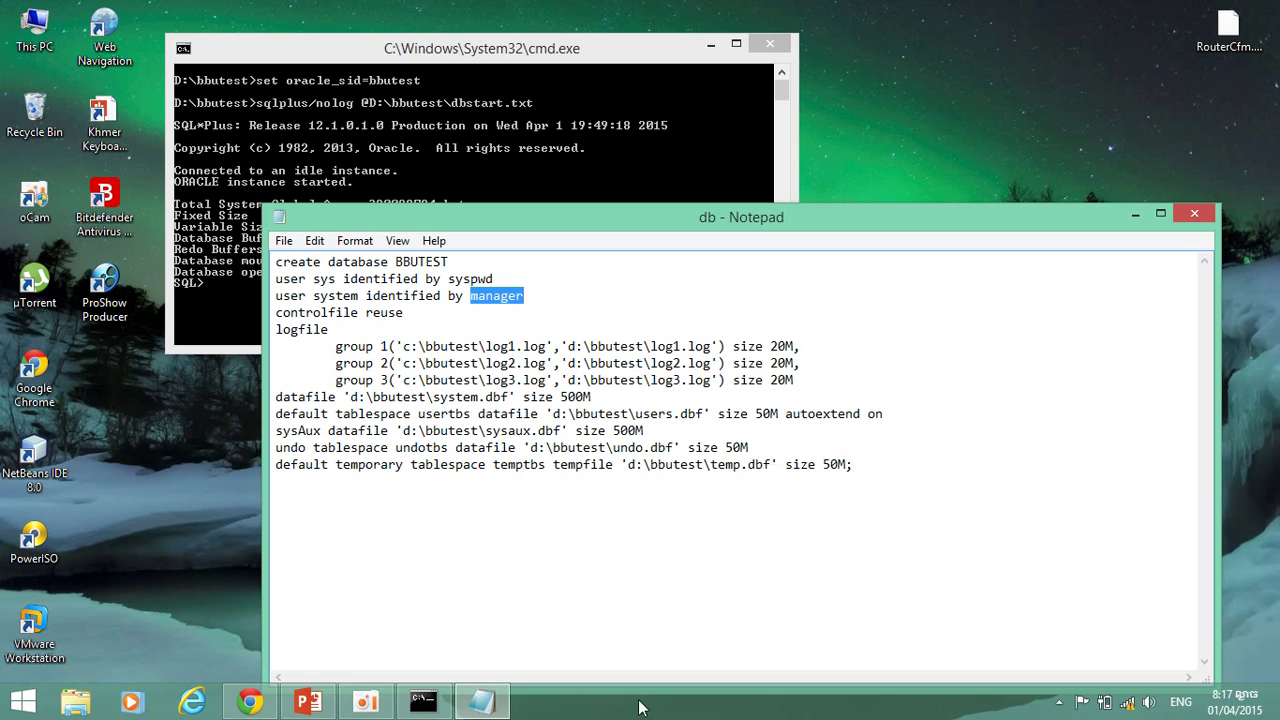
Move the oCam window off the Notepad db script, then go to the Windows Start screen.
{"action": "left_click", "coordinate": [366, 702]}
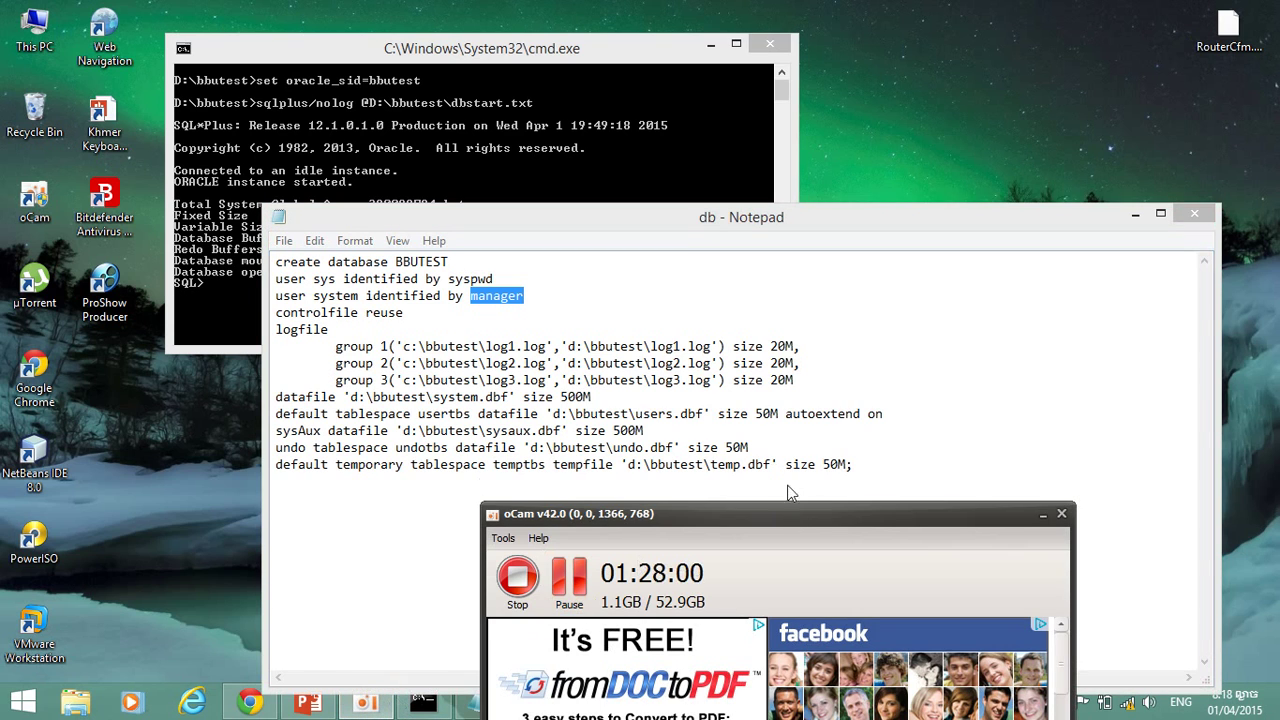
{"action": "left_click_drag", "start_coordinate": [787, 519], "coordinate": [786, 690]}
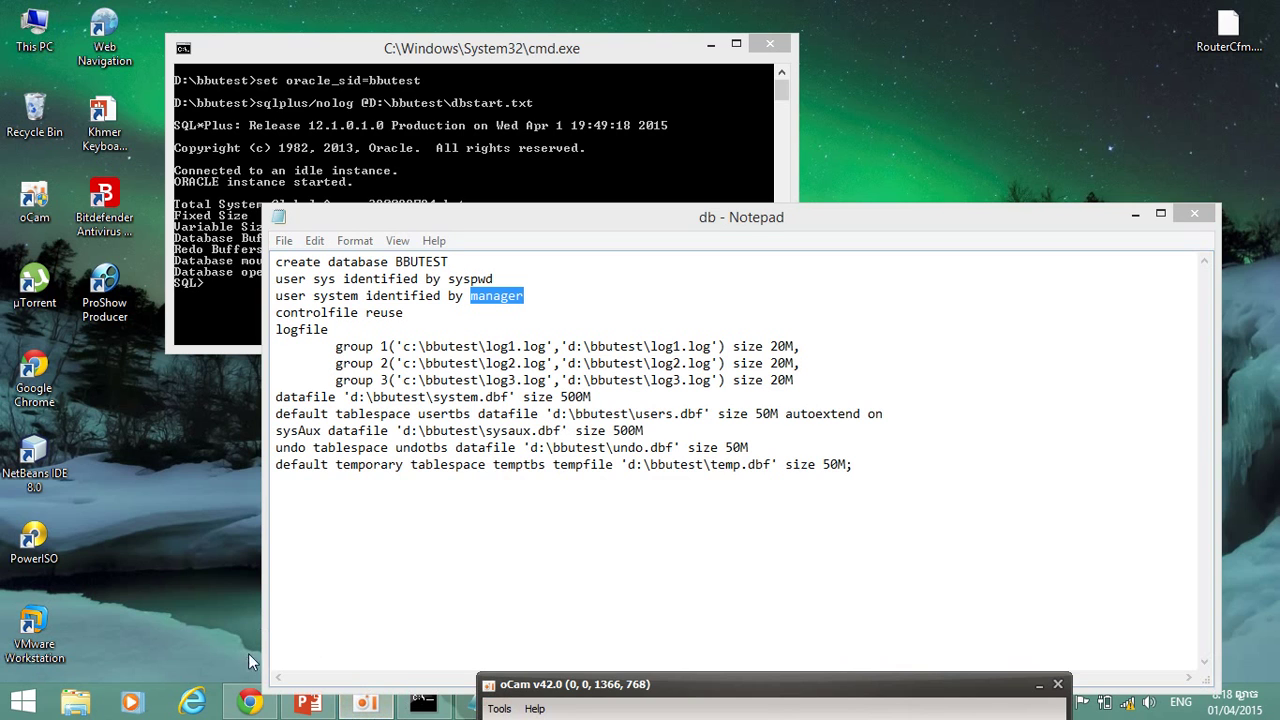
{"action": "left_click", "coordinate": [737, 284]}
{"action": "key", "text": "super"}
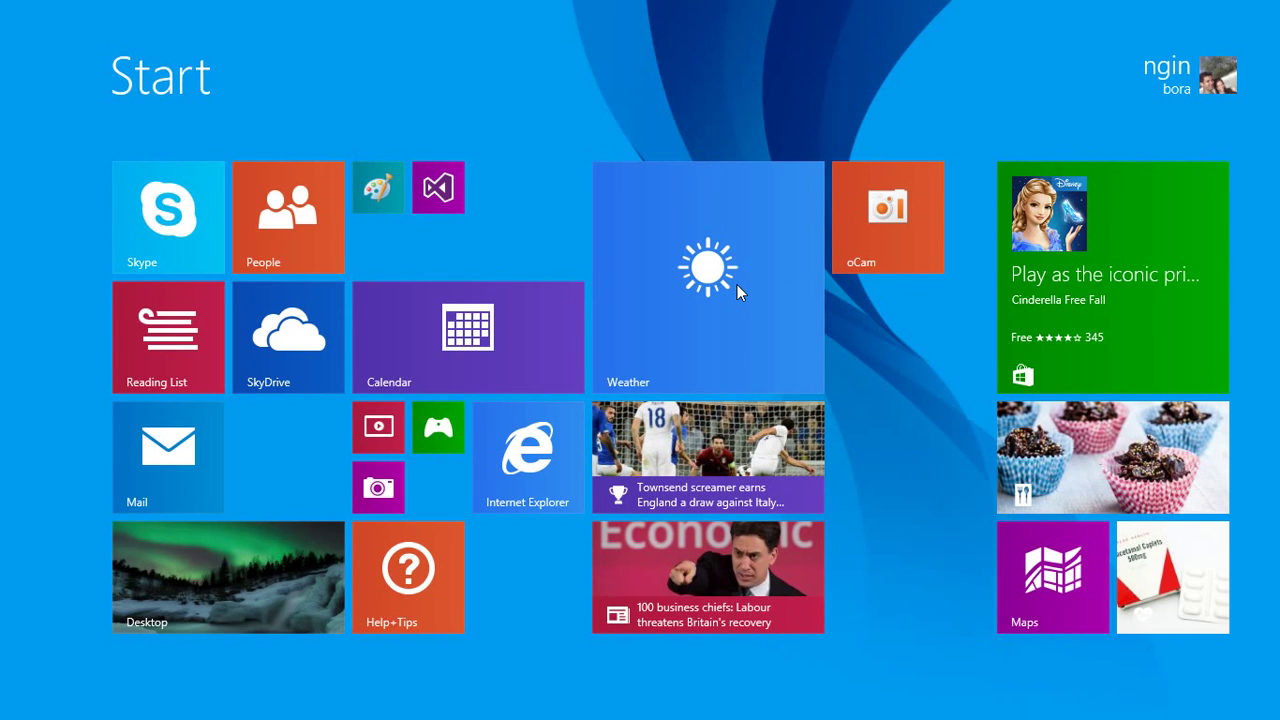
Search 'ne' on the Start screen and launch Oracle Net Manager.
{"action": "type", "text": "netBeans IDE 8.0"}
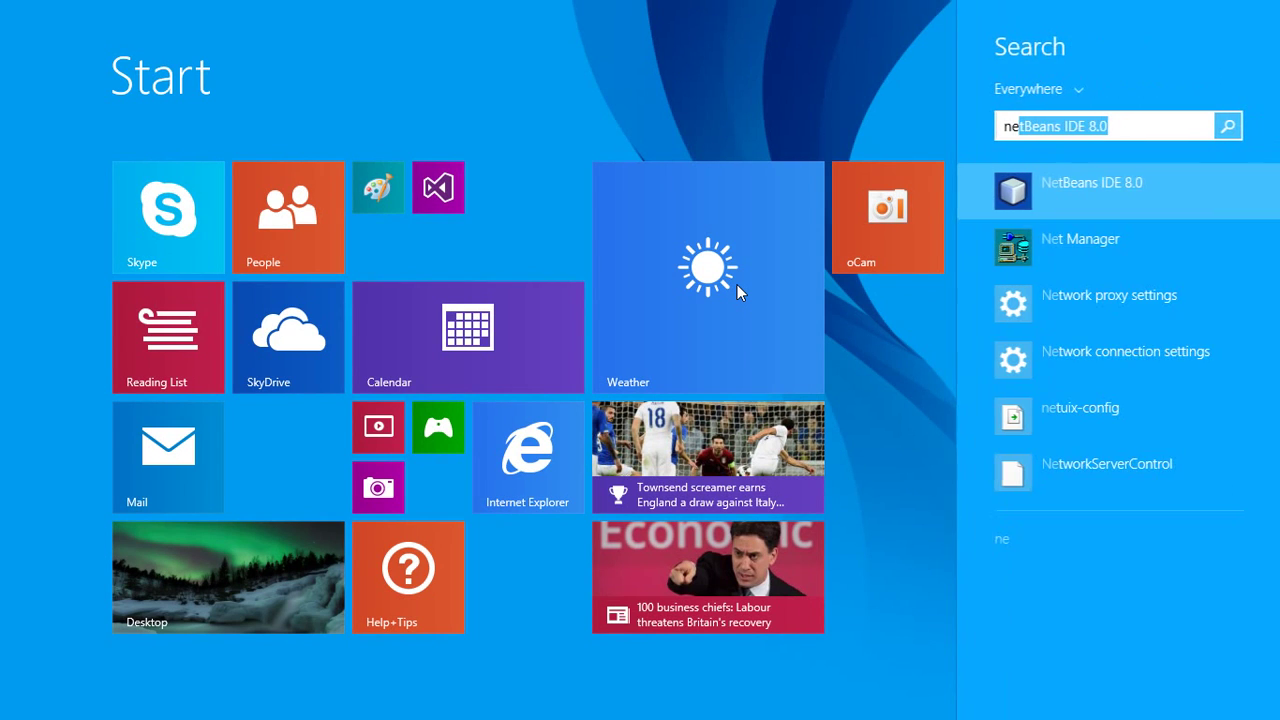
{"action": "key", "text": "Down"}
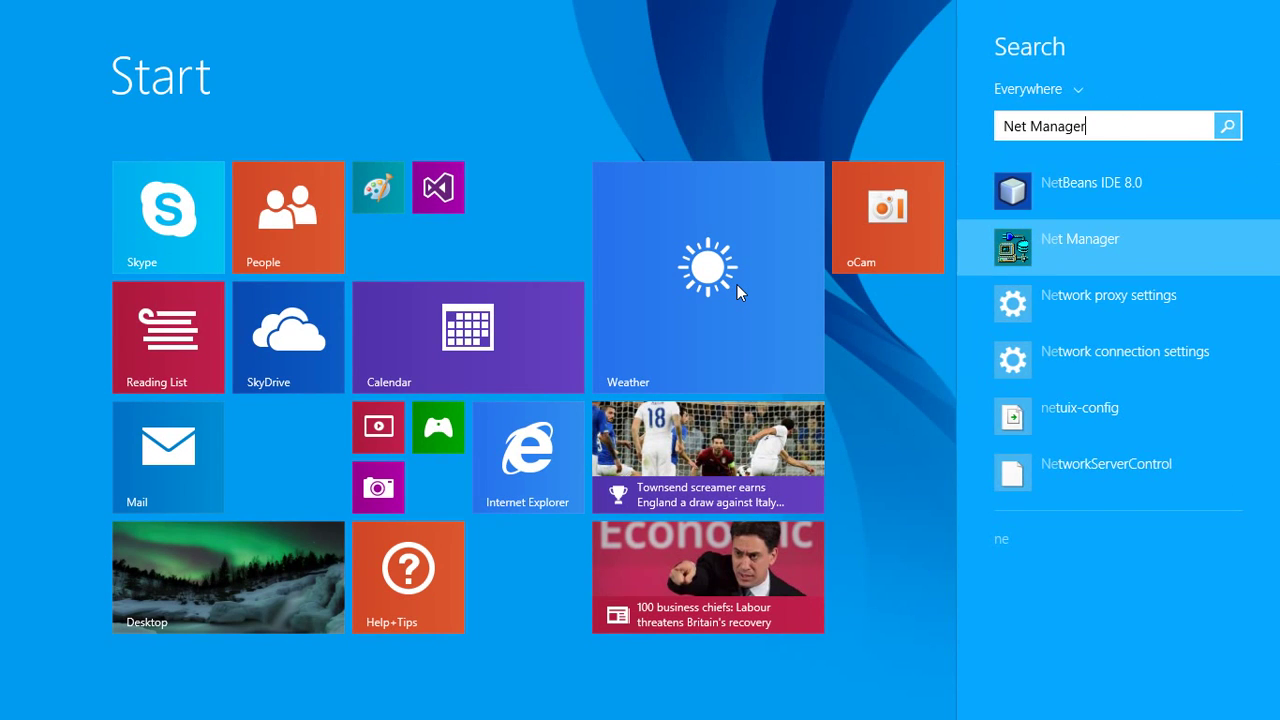
{"action": "key", "text": "Return"}
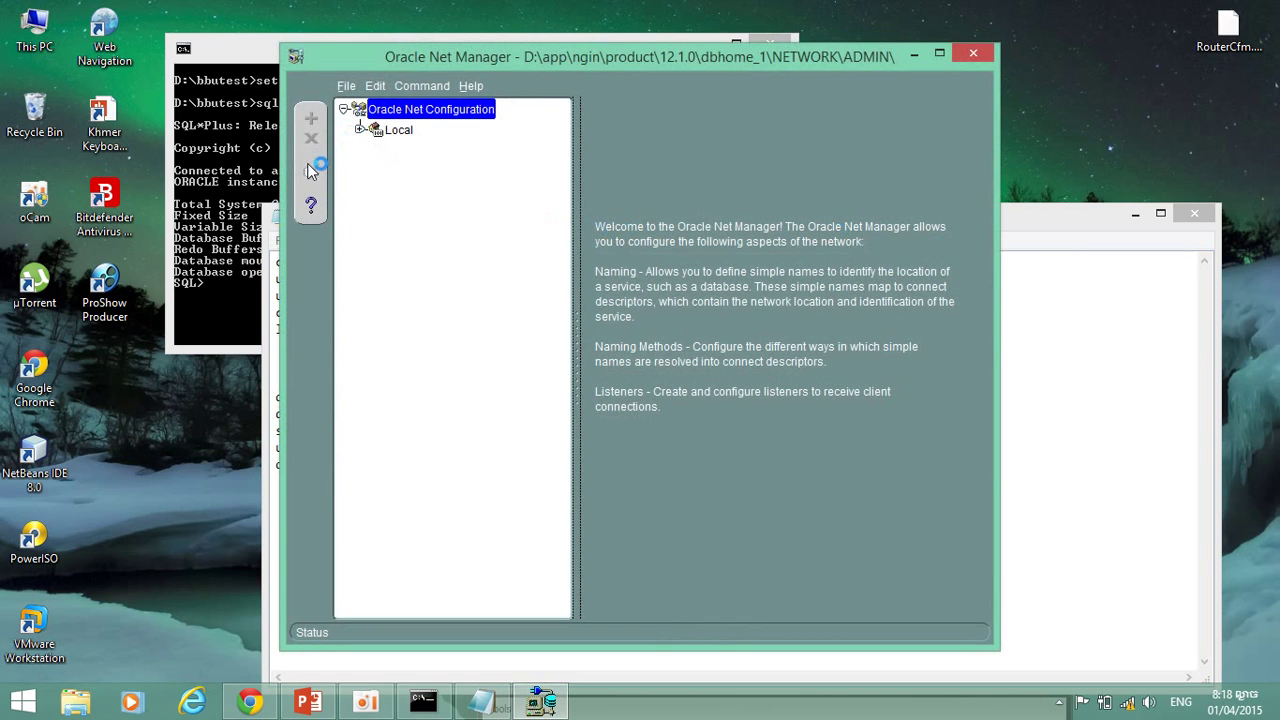
Expand Local, Listeners and Service Naming to review oraclr_connection_data and LISTENER1's addresses.
{"action": "left_click", "coordinate": [360, 130]}
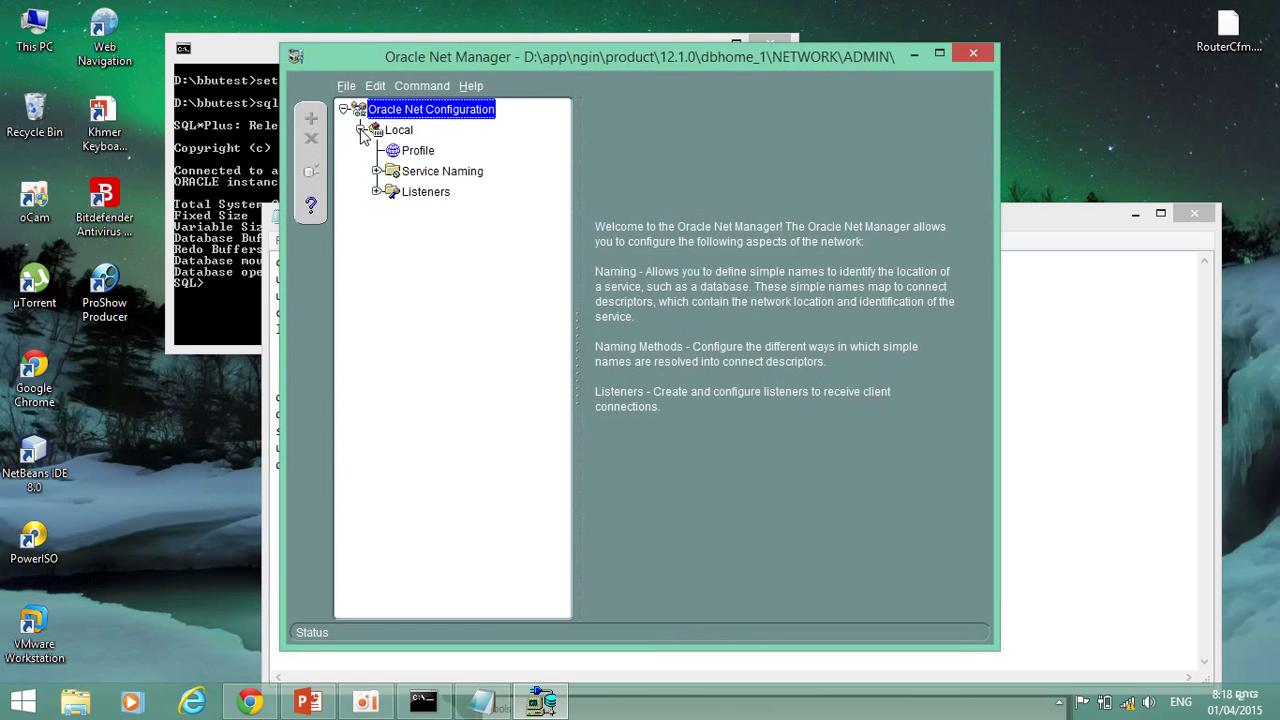
{"action": "left_click", "coordinate": [378, 192]}
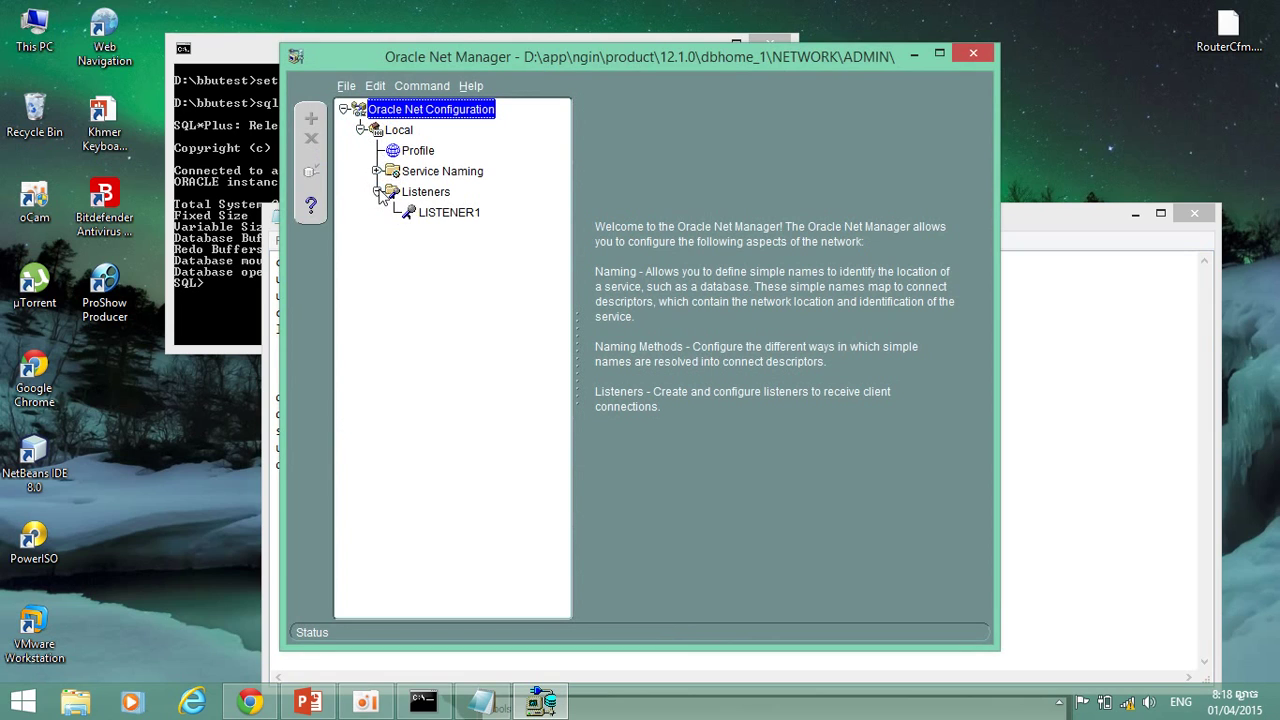
{"action": "left_click", "coordinate": [377, 171]}
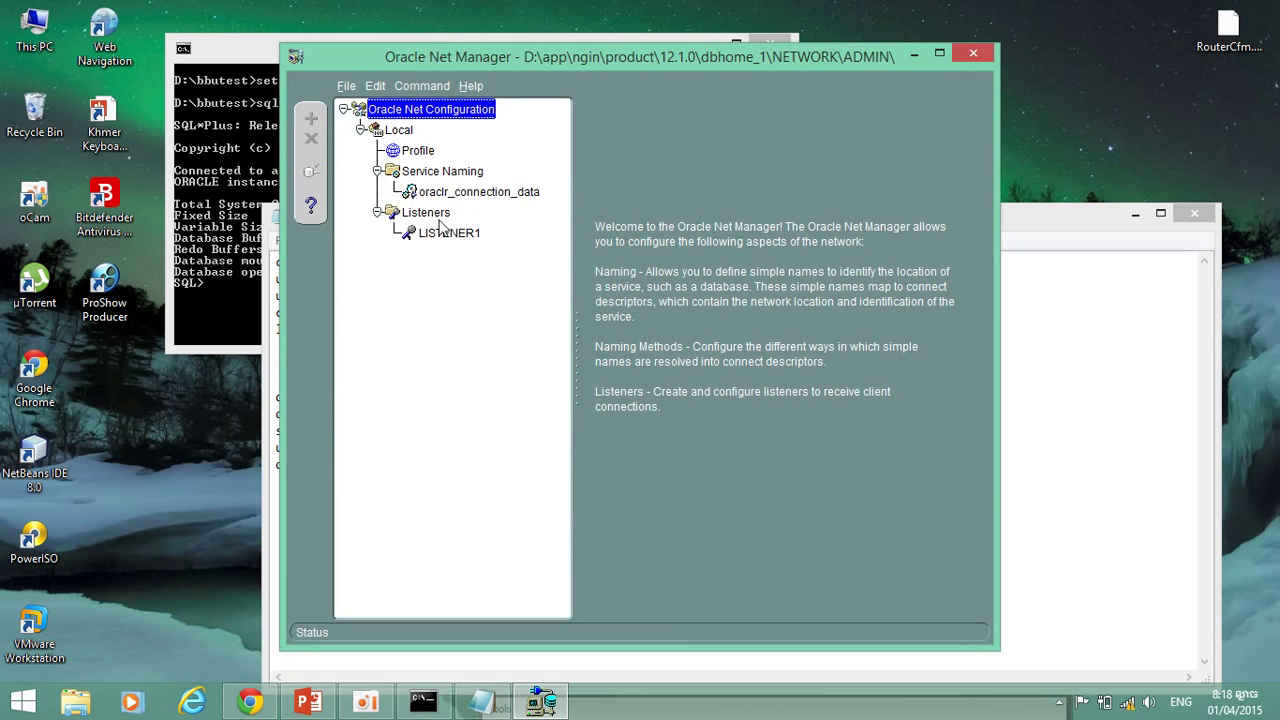
{"action": "left_click", "coordinate": [444, 193]}
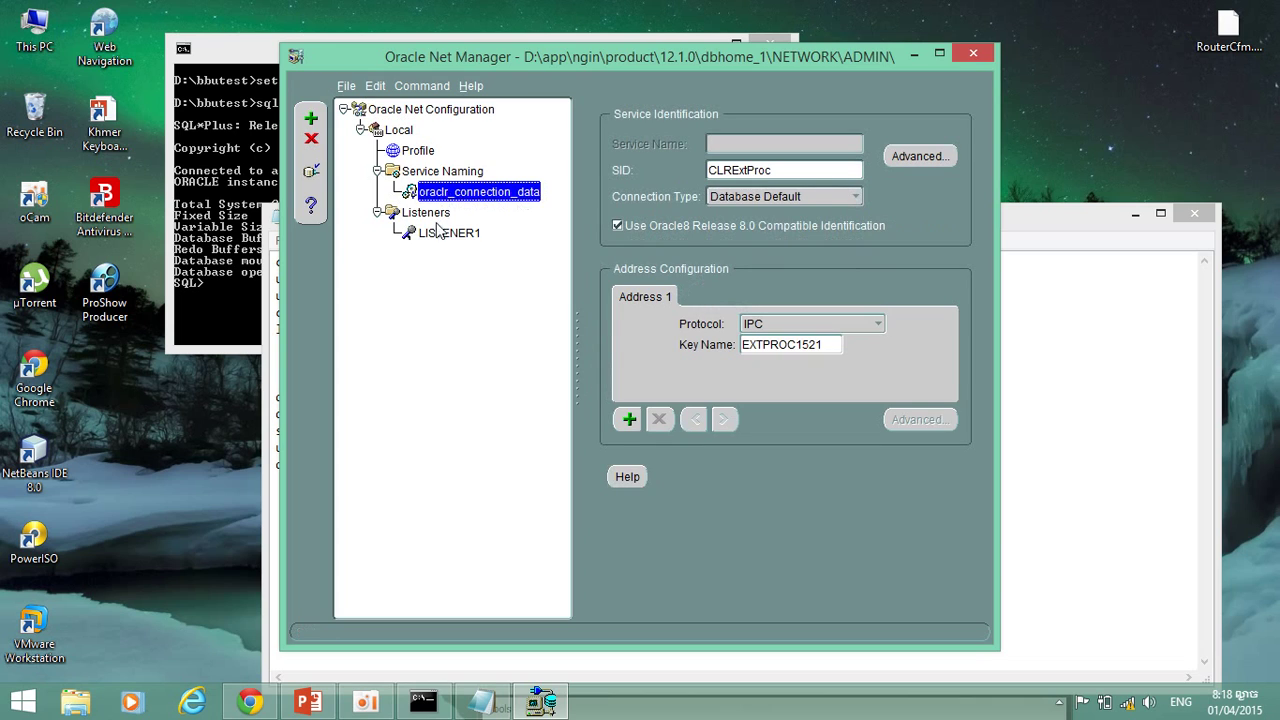
{"action": "left_click", "coordinate": [448, 234]}
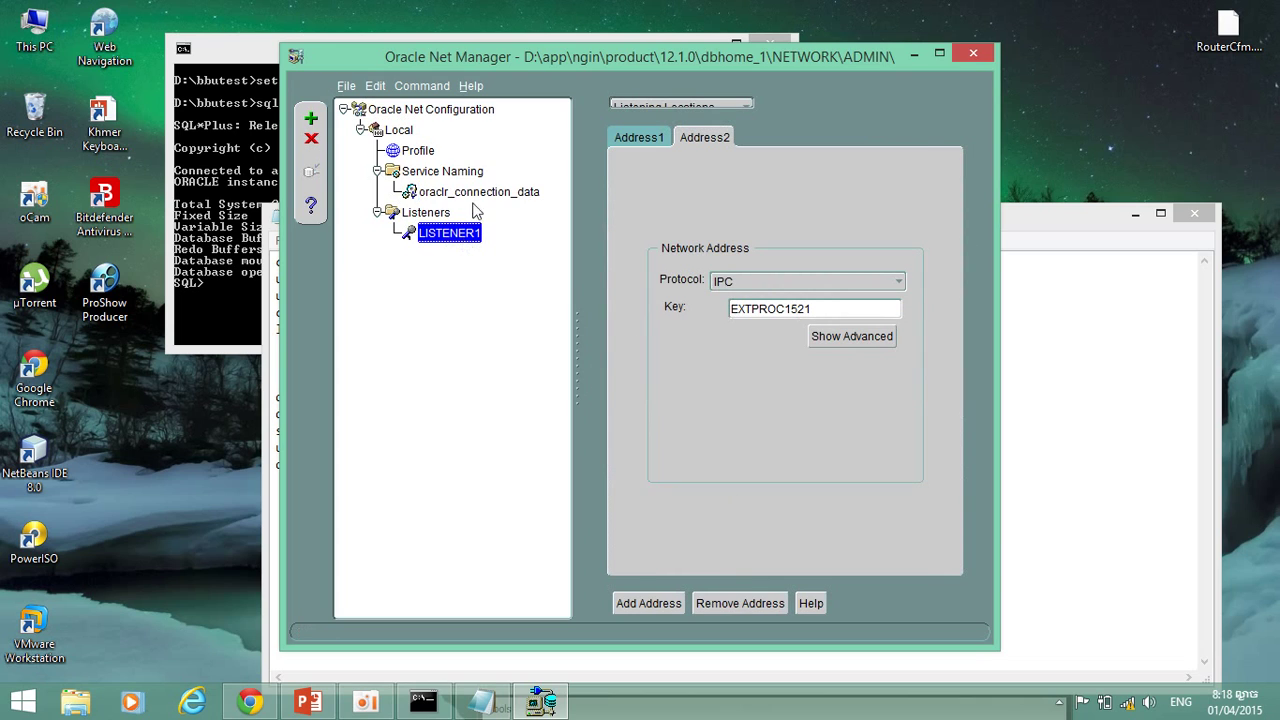
Delete the oraclr_connection_data net service name.
{"action": "left_click", "coordinate": [458, 192]}
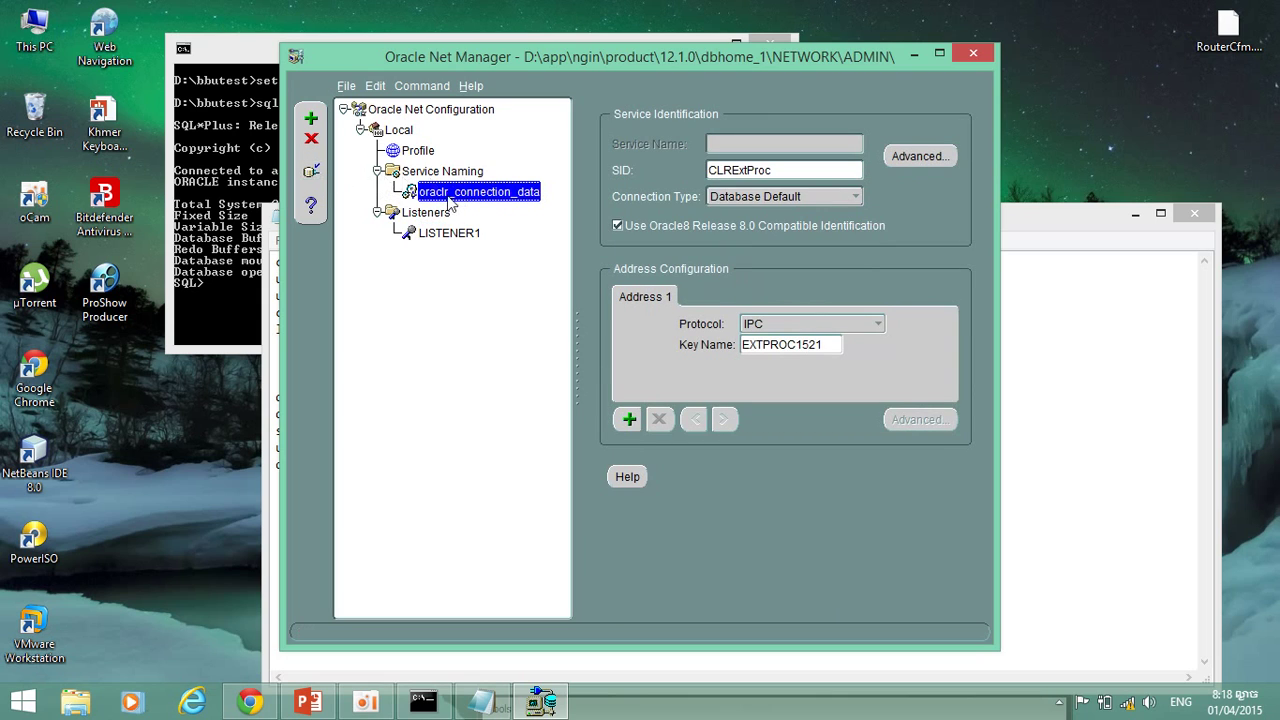
{"action": "left_click", "coordinate": [312, 140]}
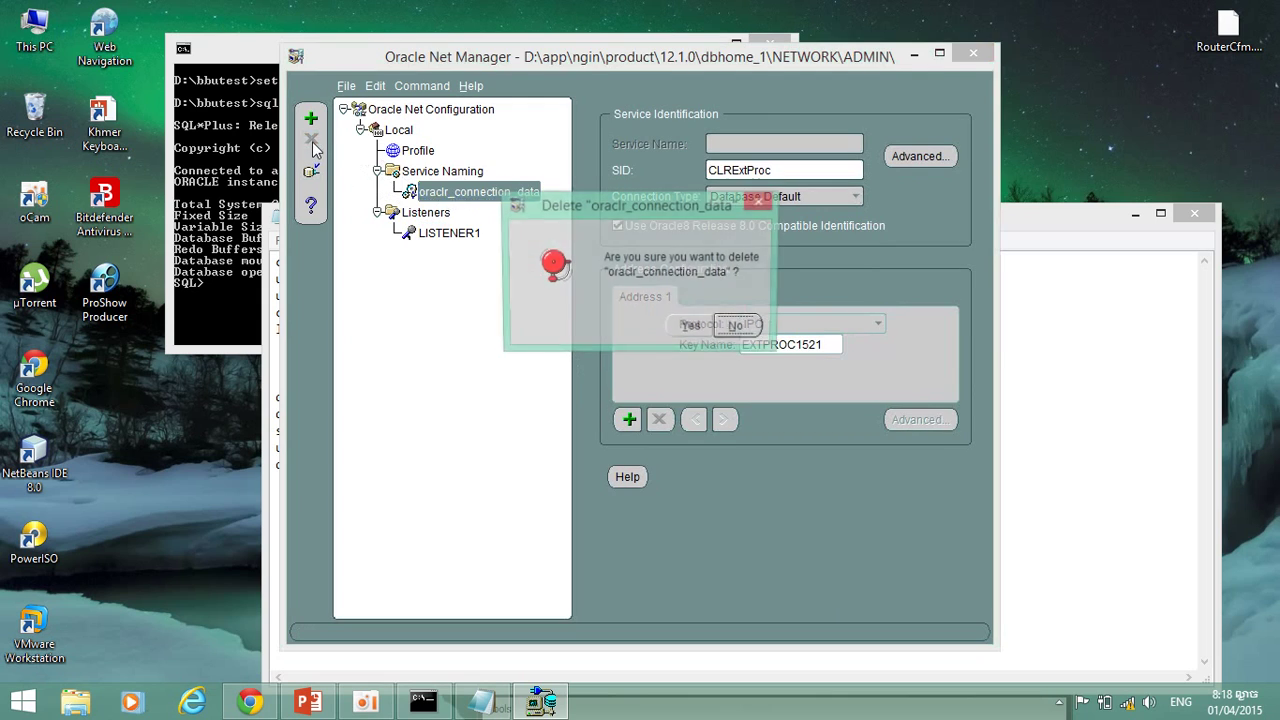
{"action": "left_click", "coordinate": [692, 324]}
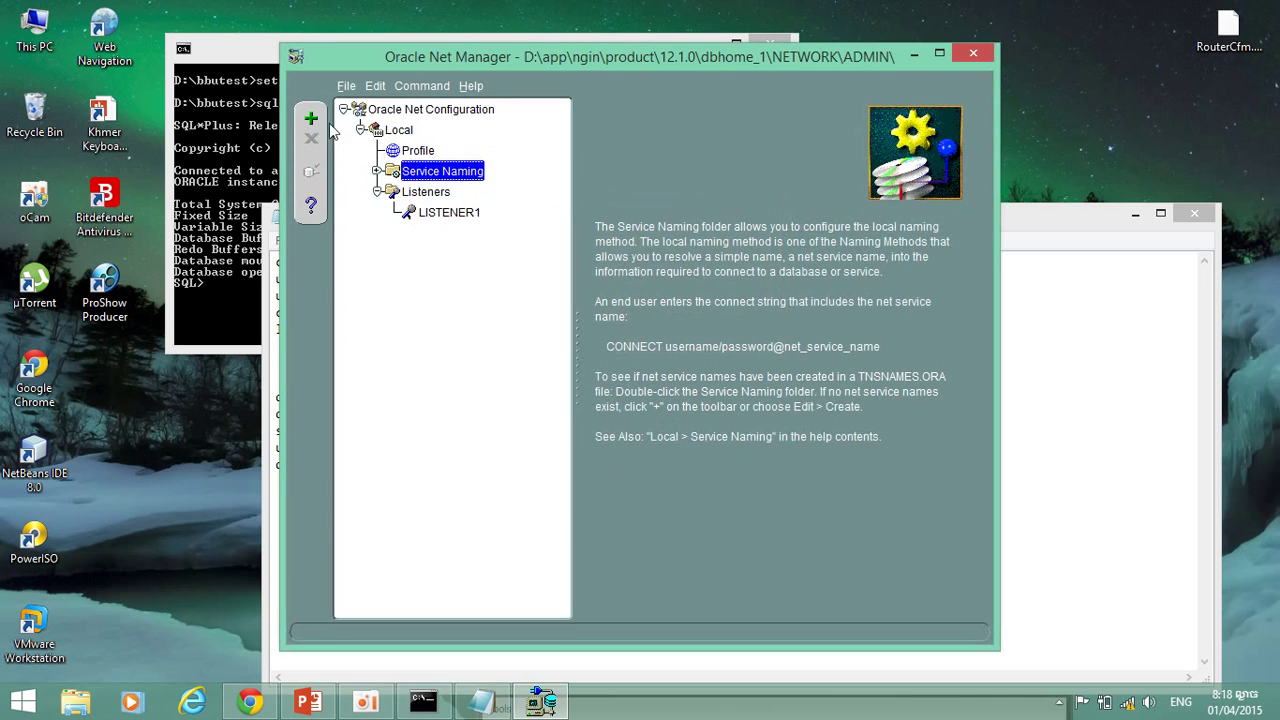
Create net service name bbunet for service bbutest on host Bora over TCP/IP.
{"action": "left_click", "coordinate": [311, 118]}
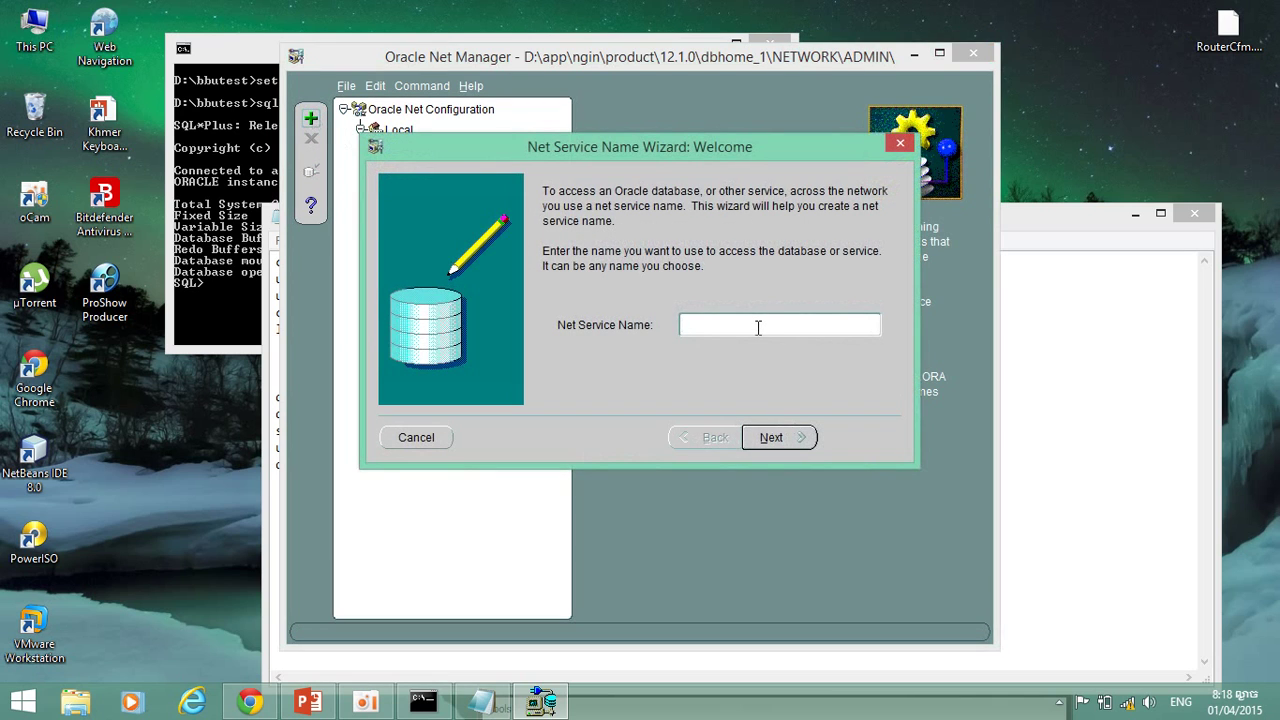
{"action": "type", "text": "bbunet"}
{"action": "left_click", "coordinate": [789, 438]}
{"action": "left_click", "coordinate": [789, 440]}
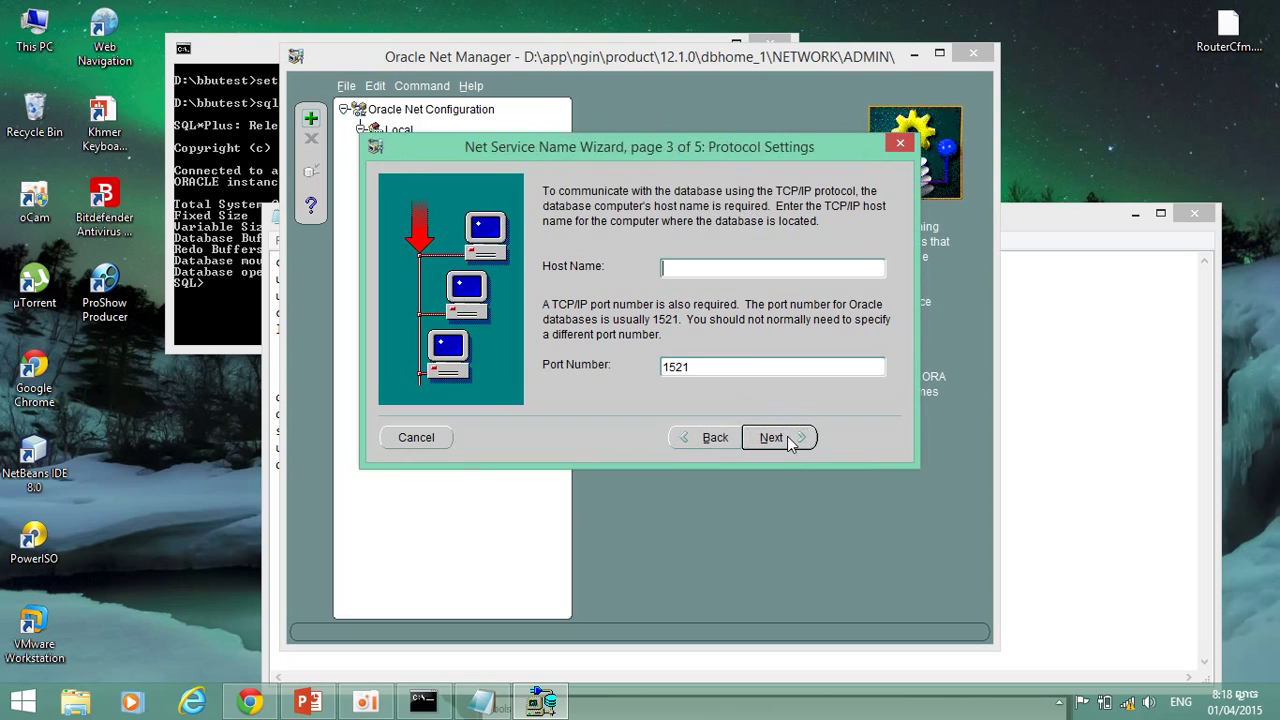
{"action": "type", "text": "Bora"}
{"action": "key", "text": "Return"}
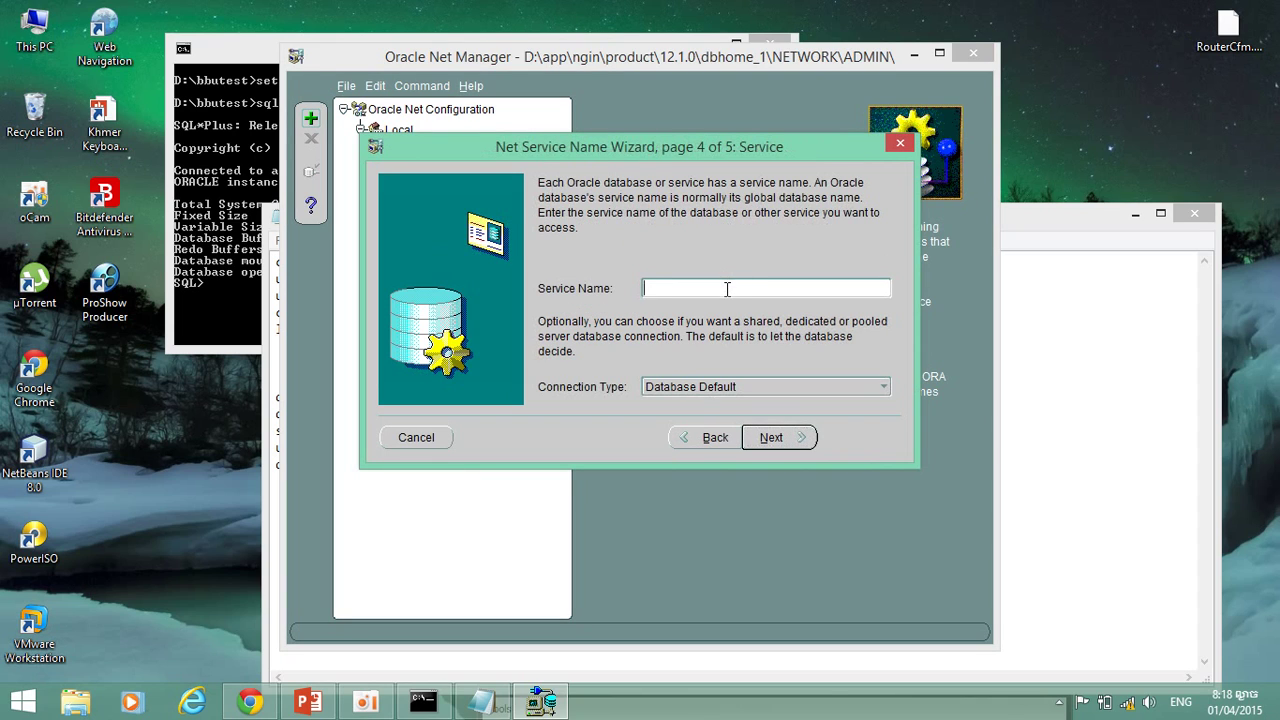
{"action": "type", "text": "bbutest"}
{"action": "left_click", "coordinate": [788, 437]}
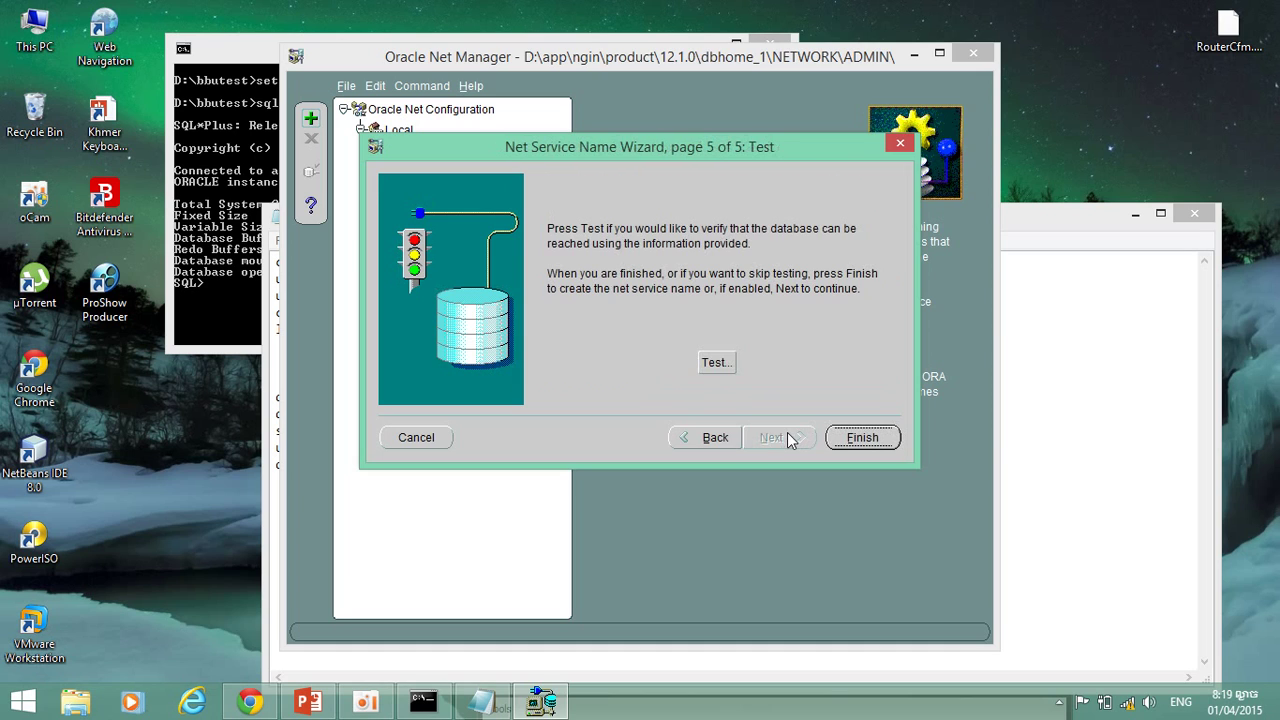
{"action": "left_click", "coordinate": [862, 438]}
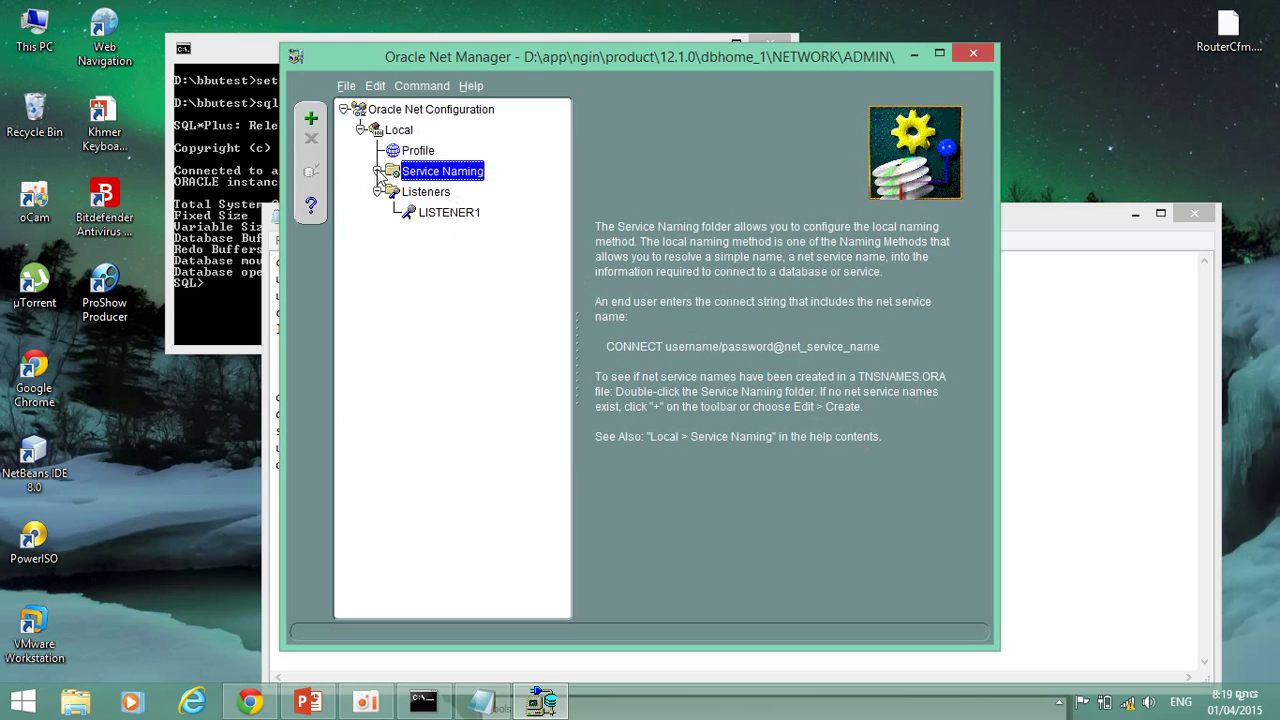
Select the new bbunet entry under Service Naming and run Test Service.
{"action": "left_click", "coordinate": [379, 171]}
{"action": "left_click", "coordinate": [436, 192]}
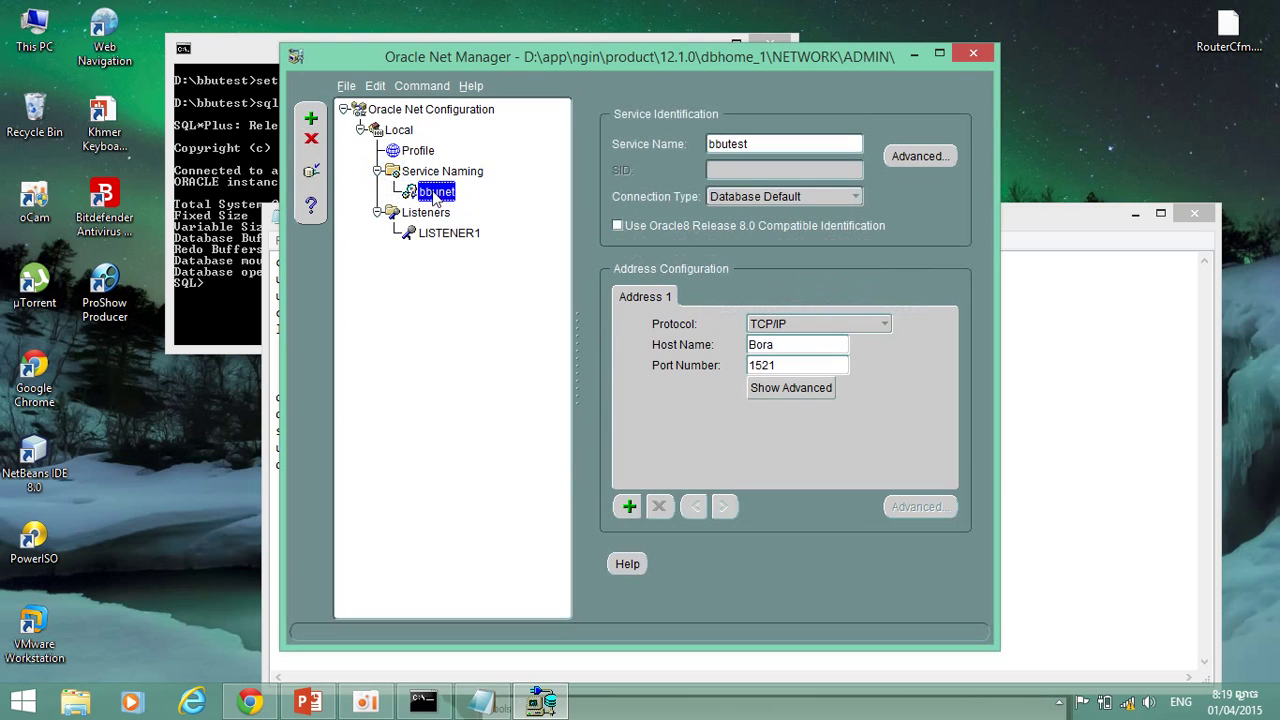
{"action": "left_click", "coordinate": [311, 171]}
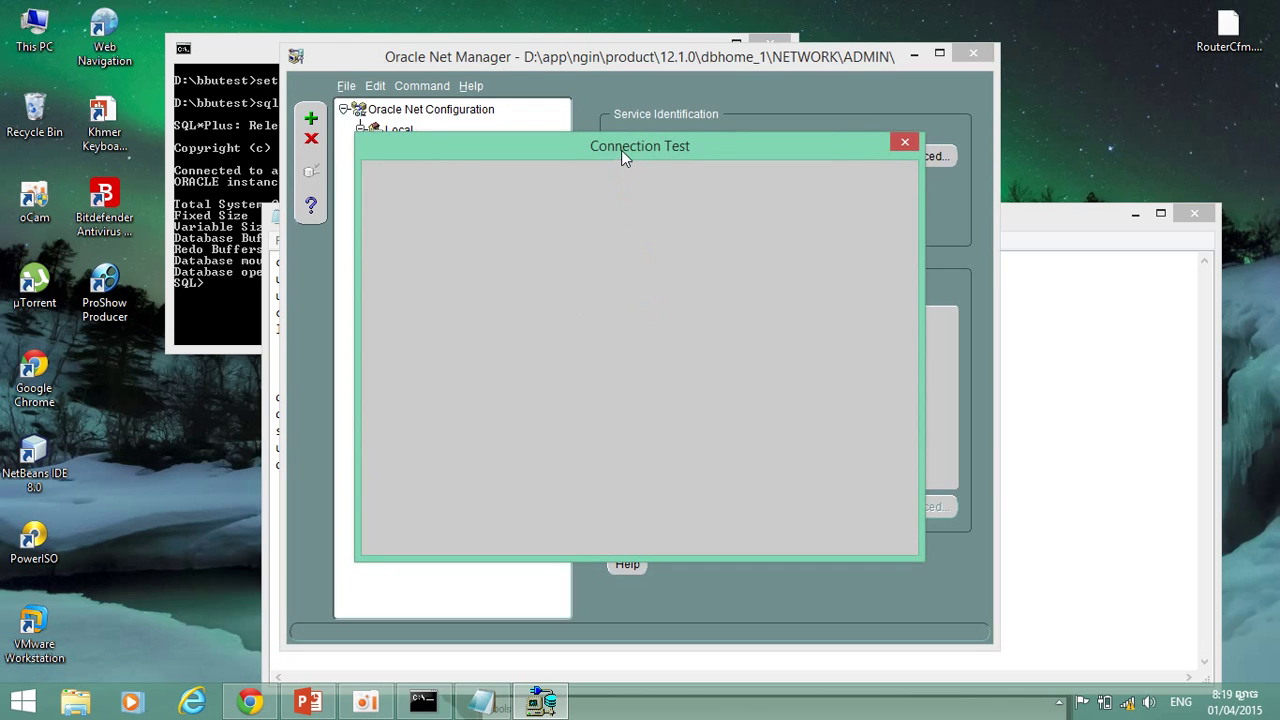
Change the test login to username 'system' with its password, copied from the creation script.
{"action": "left_click_drag", "start_coordinate": [621, 150], "coordinate": [689, 90]}
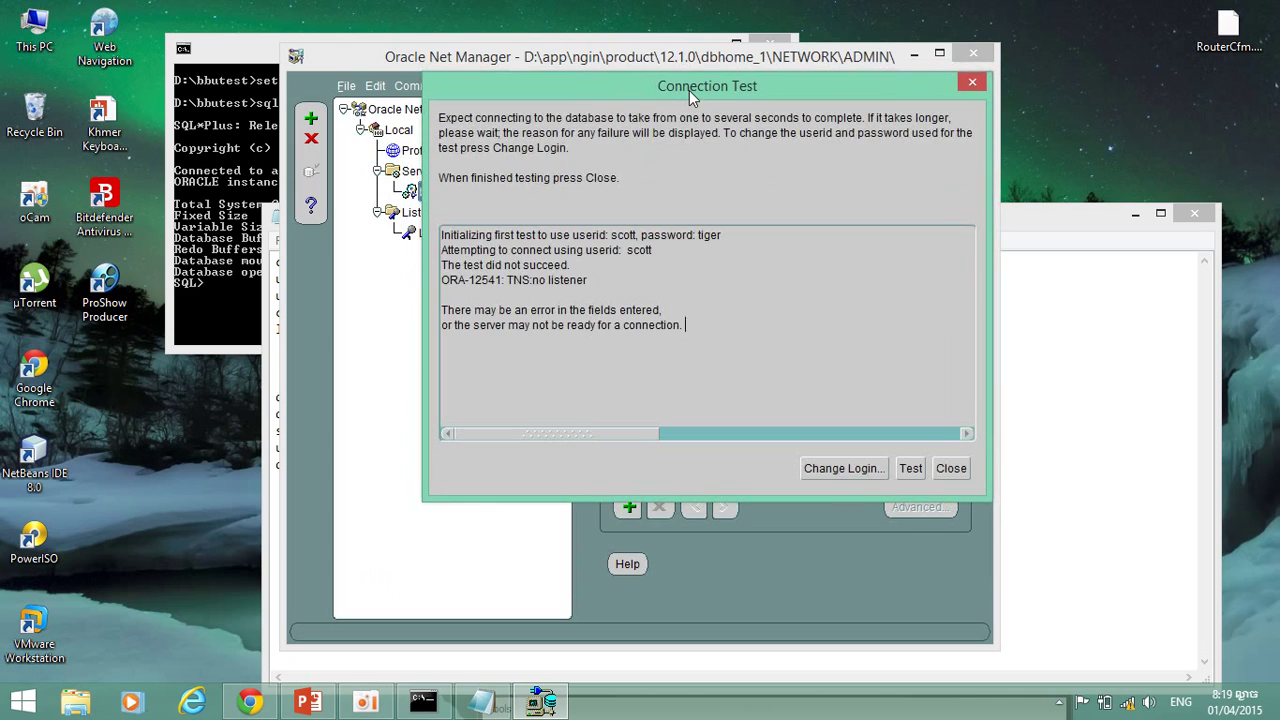
{"action": "left_click", "coordinate": [878, 470]}
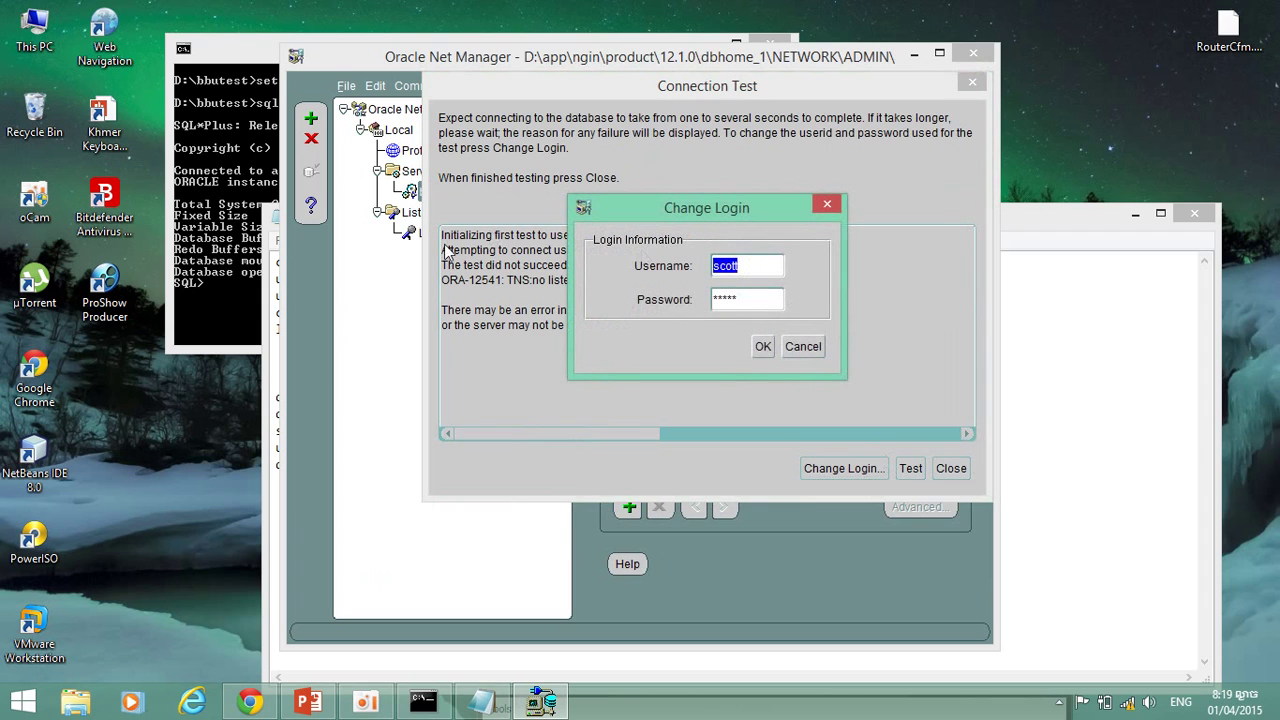
{"action": "left_click", "coordinate": [1054, 418]}
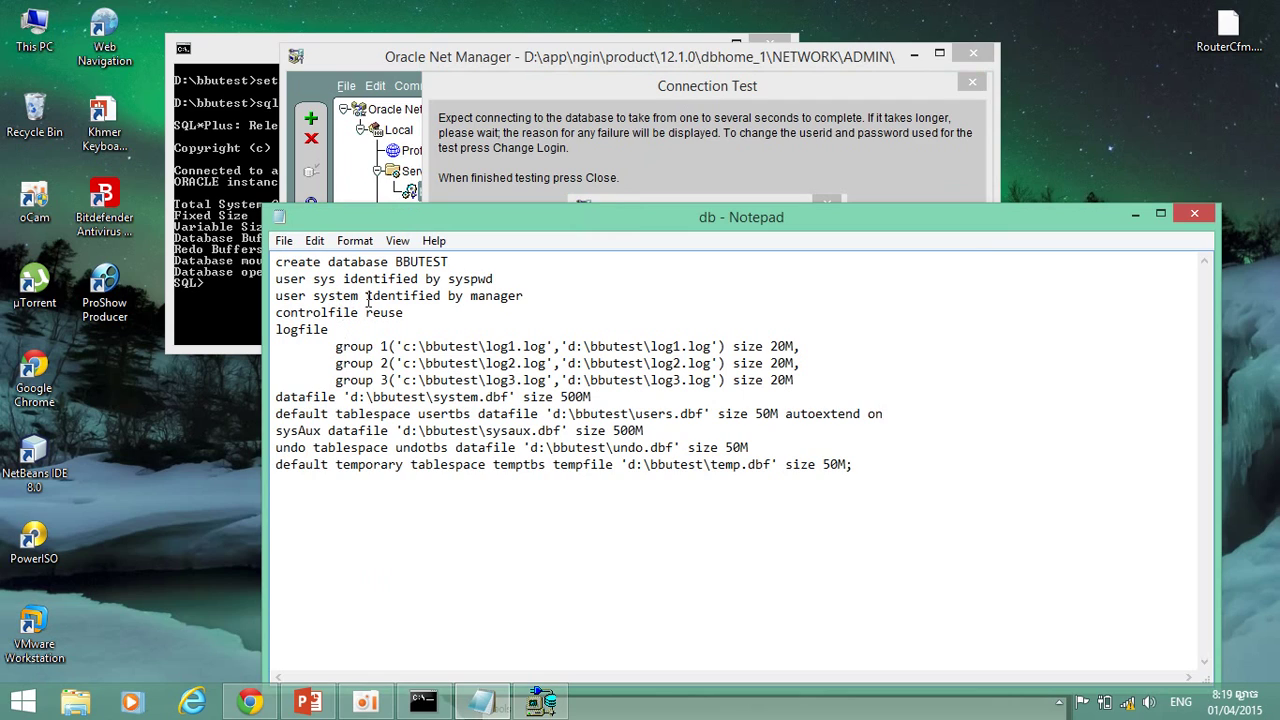
{"action": "left_click_drag", "start_coordinate": [359, 296], "coordinate": [315, 298]}
{"action": "key", "text": "ctrl+c"}
{"action": "left_click", "coordinate": [622, 181]}
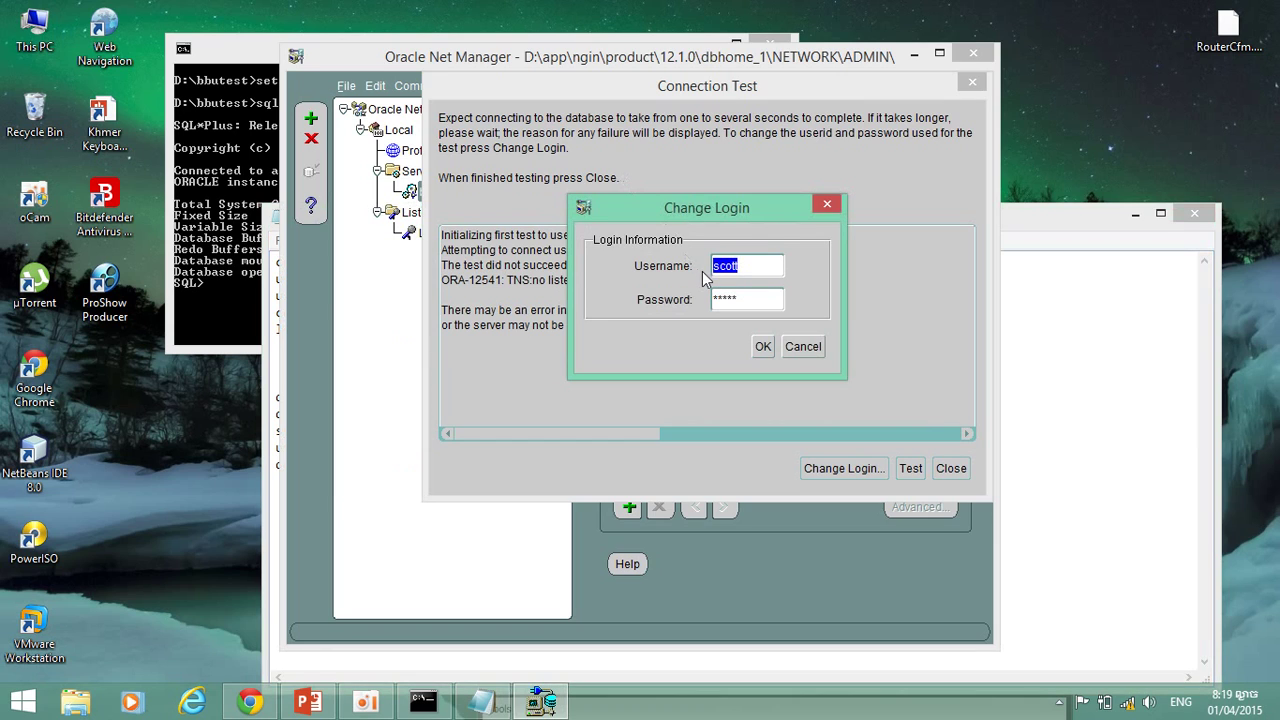
{"action": "key", "text": "ctrl+v"}
{"action": "left_click", "coordinate": [1151, 506]}
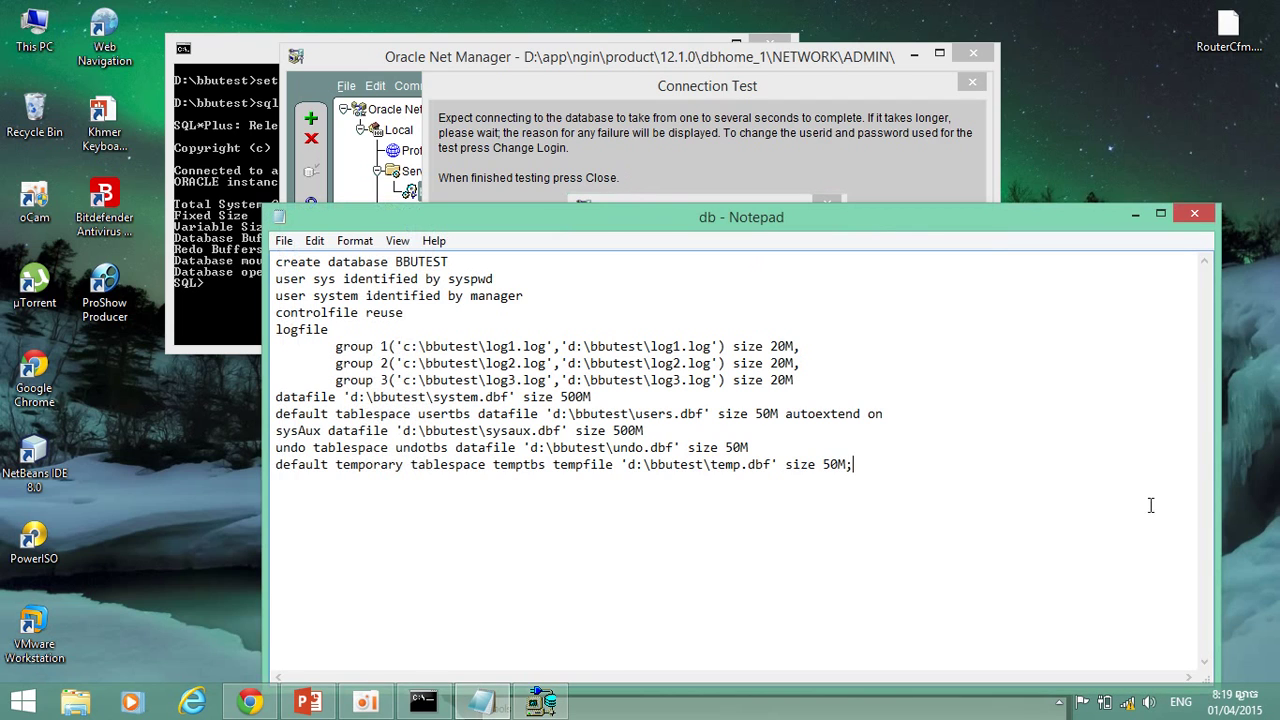
{"action": "double_click", "coordinate": [489, 298]}
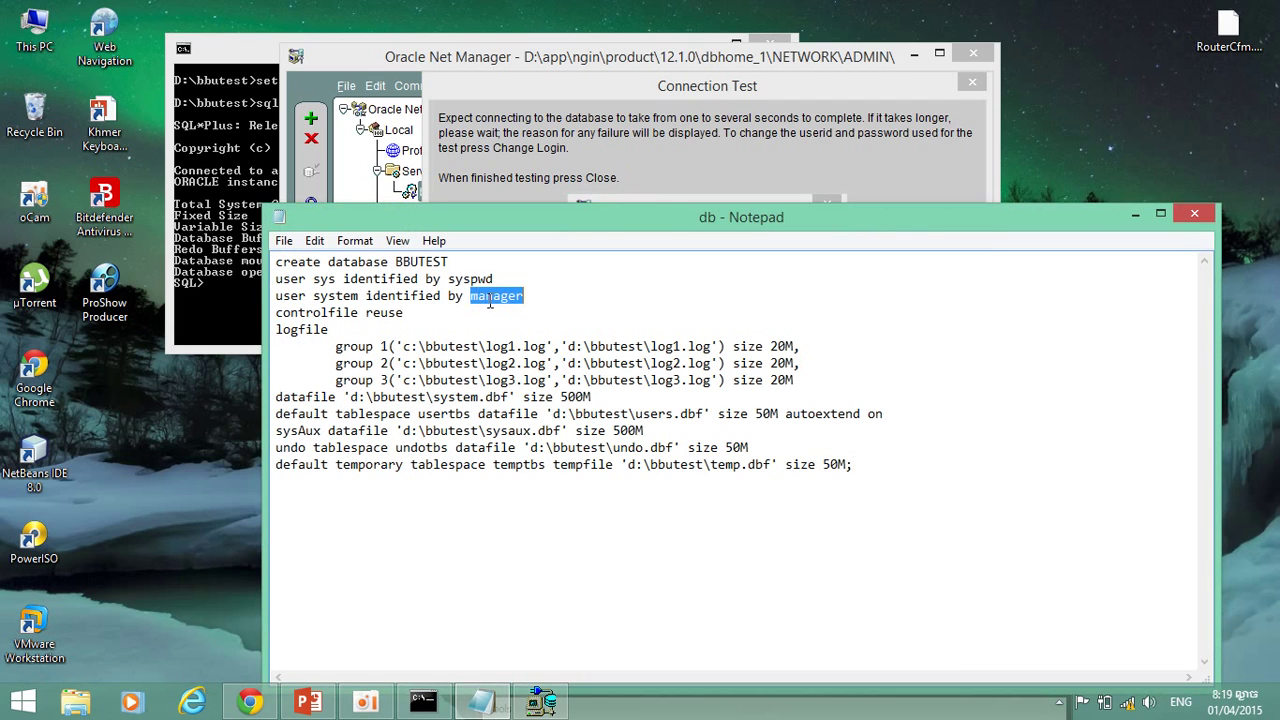
{"action": "left_click", "coordinate": [954, 112]}
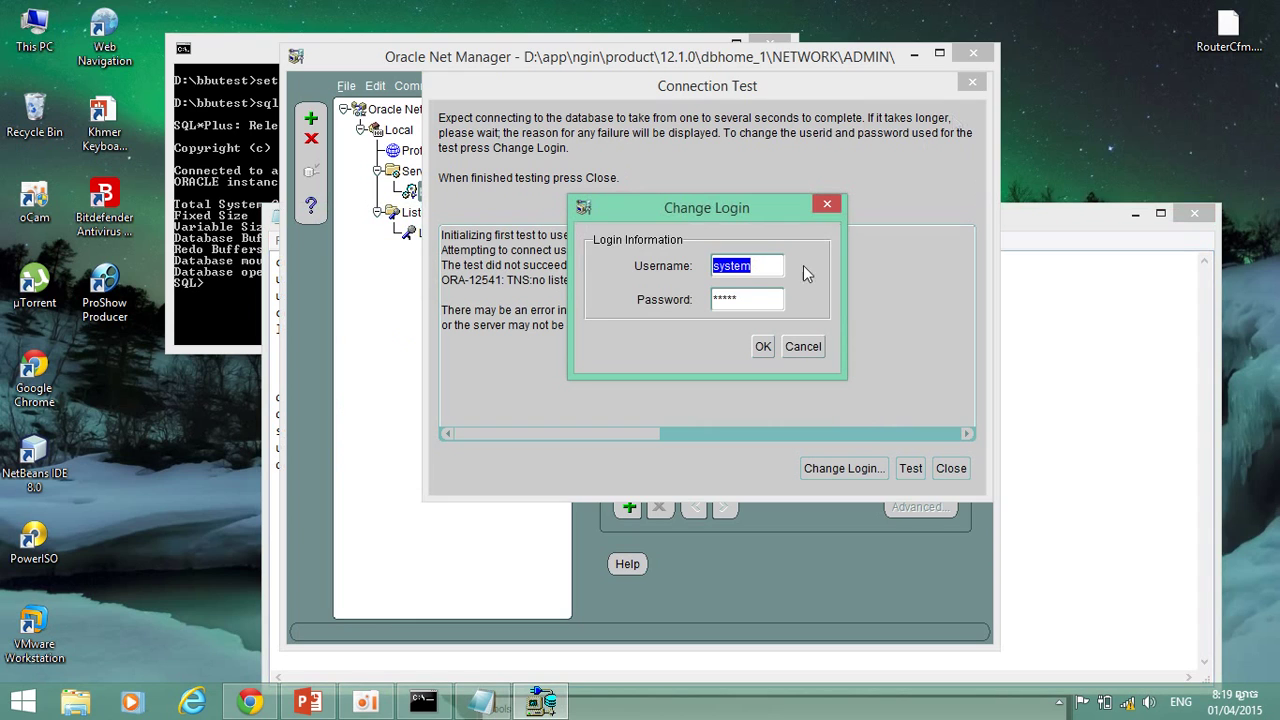
{"action": "left_click", "coordinate": [749, 301]}
{"action": "type", "text": "oracle"}
{"action": "left_click", "coordinate": [763, 346]}
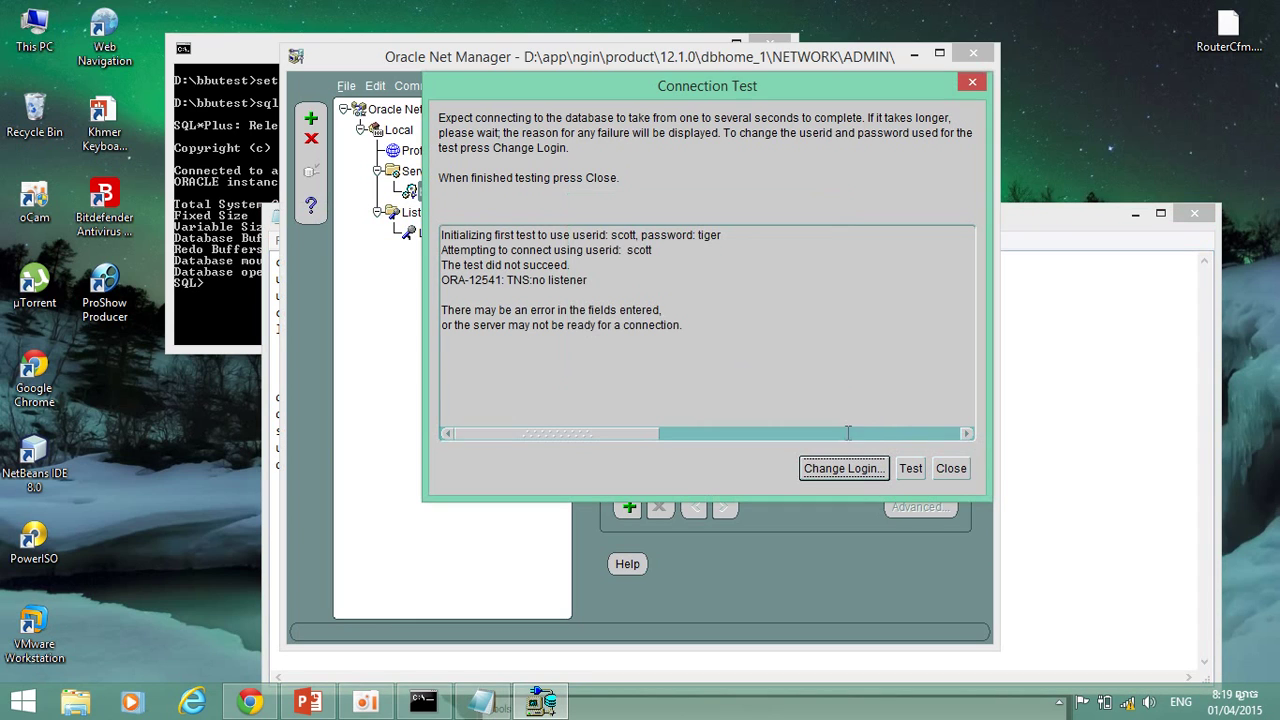
Rerun the bbunet connection test as system; it fails with ORA-12541: TNS:no listener.
{"action": "left_click", "coordinate": [910, 468]}
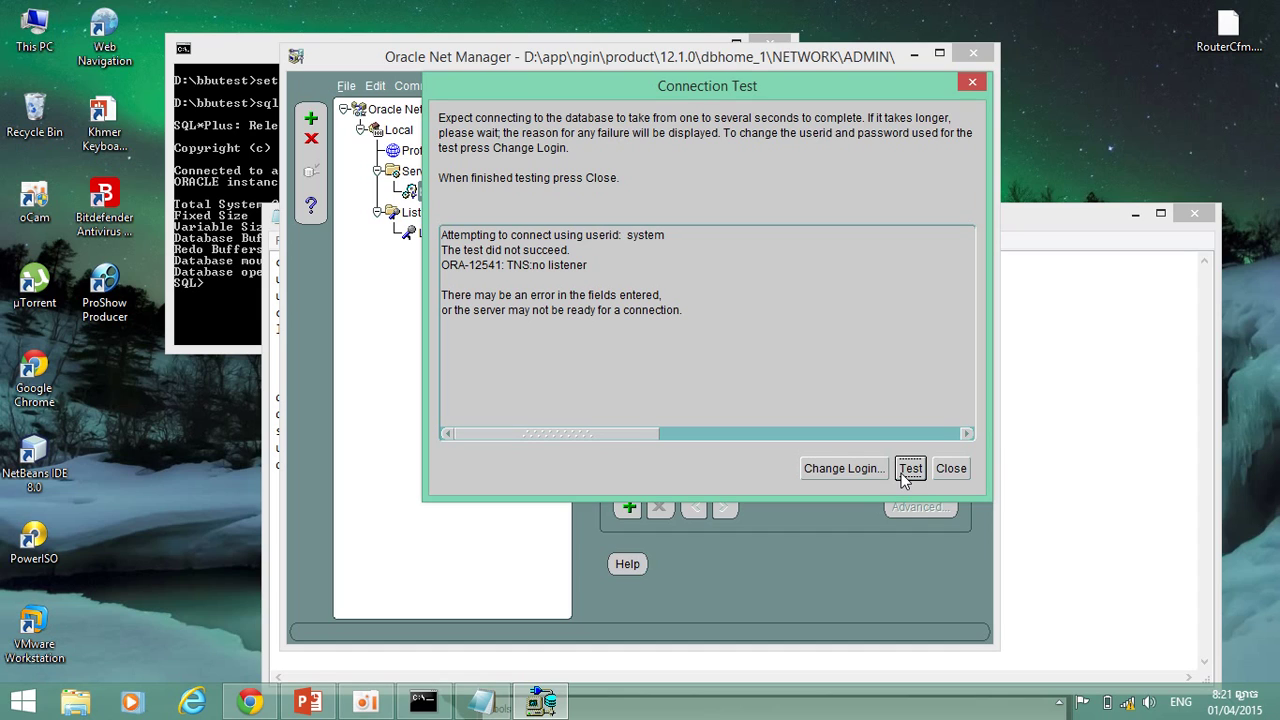
Re-enter the test login as username 'system' with its password.
{"action": "left_click", "coordinate": [863, 472]}
{"action": "double_click", "coordinate": [779, 266]}
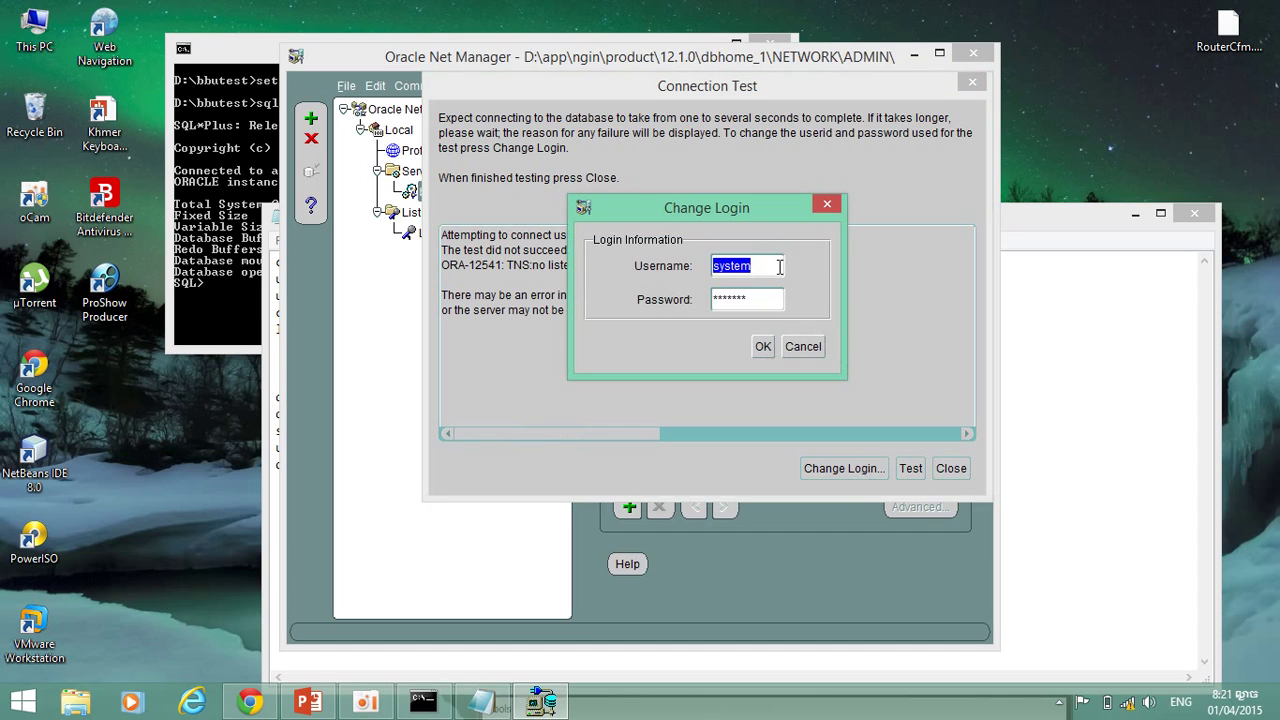
{"action": "type", "text": "sy"}
{"action": "key", "text": "BackSpace"}
{"action": "key", "text": "BackSpace"}
{"action": "type", "text": "system"}
{"action": "key", "text": "Tab"}
{"action": "type", "text": "*******"}
{"action": "left_click", "coordinate": [762, 346]}
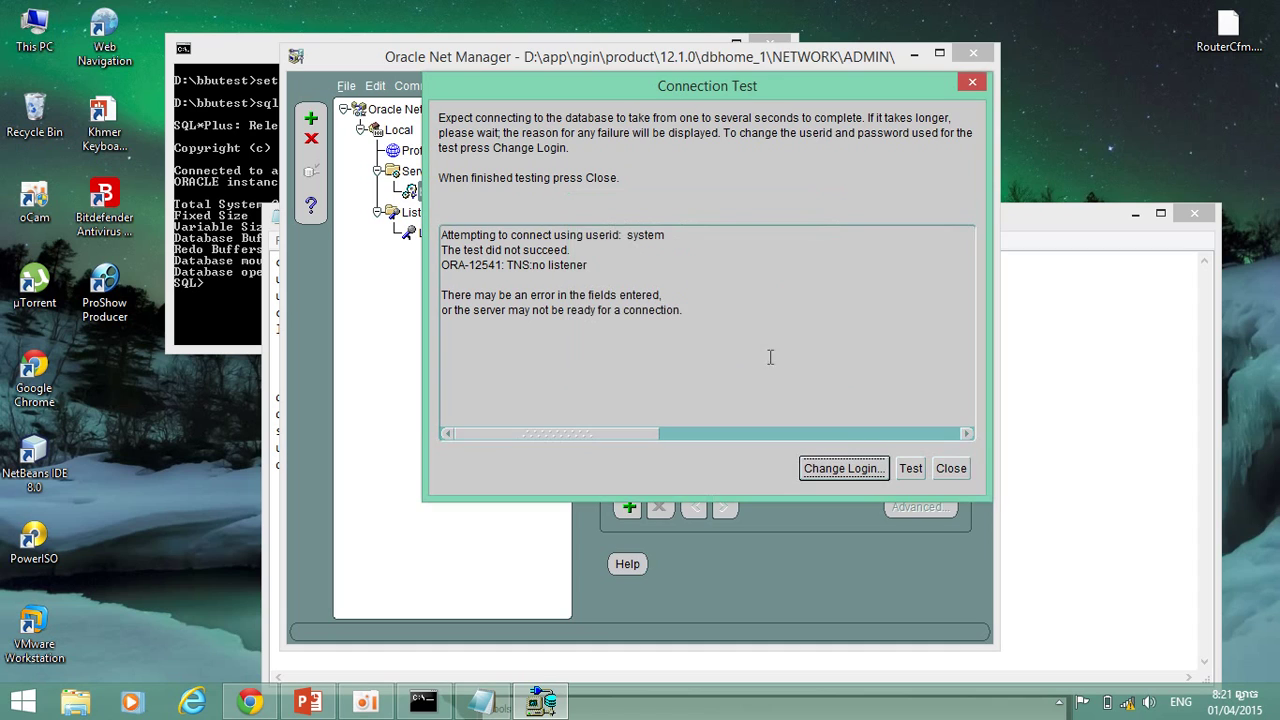
Rerun the bbunet test, check the console, and move the results window left.
{"action": "left_click", "coordinate": [910, 468]}
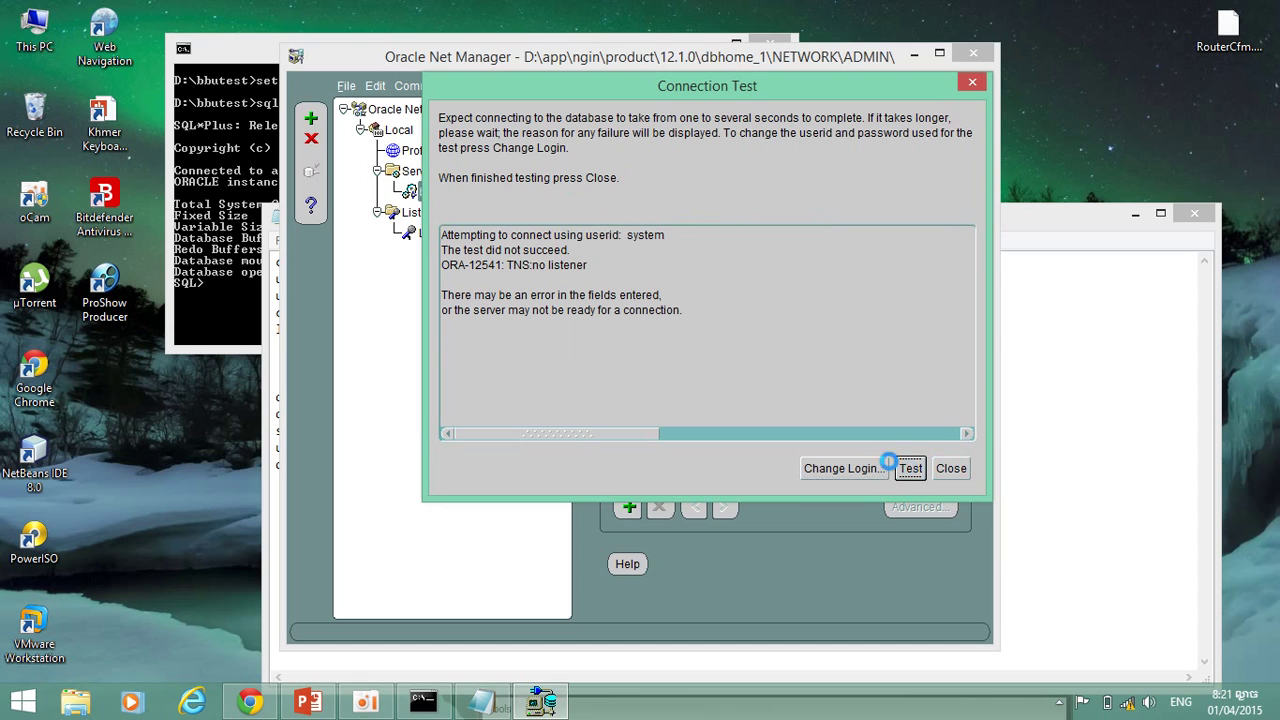
{"action": "left_click", "coordinate": [231, 300]}
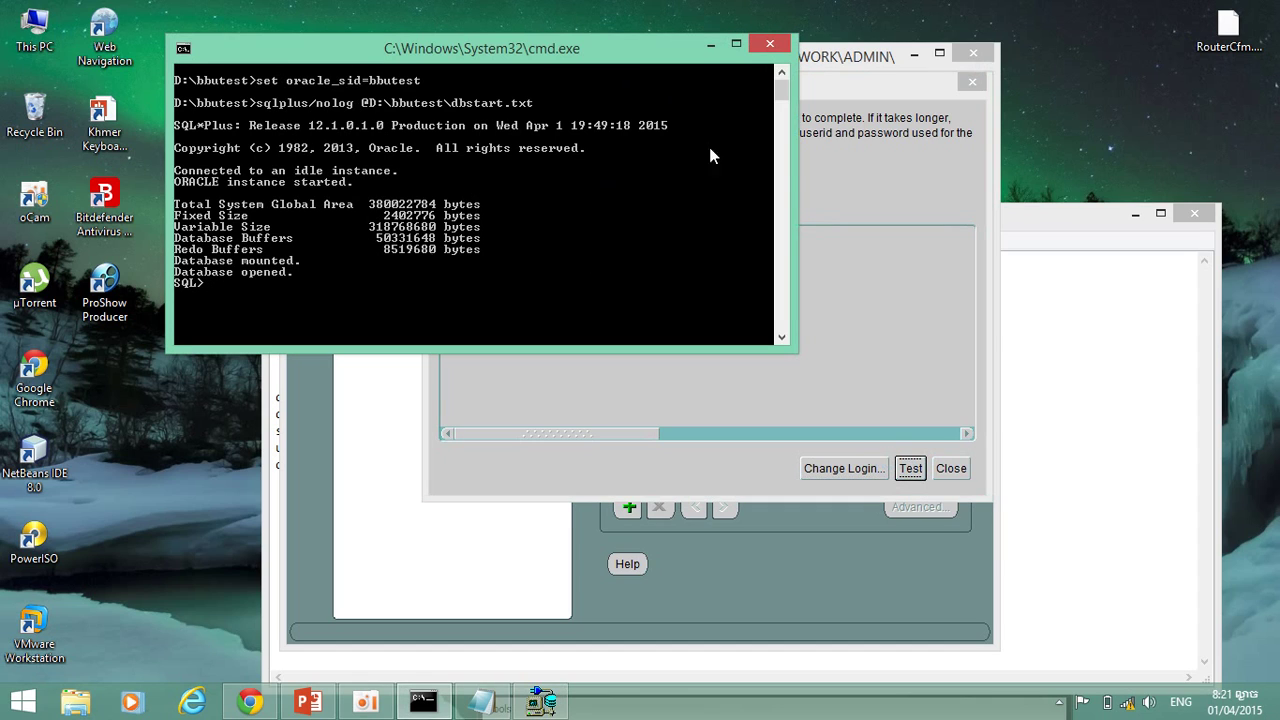
{"action": "left_click", "coordinate": [871, 188]}
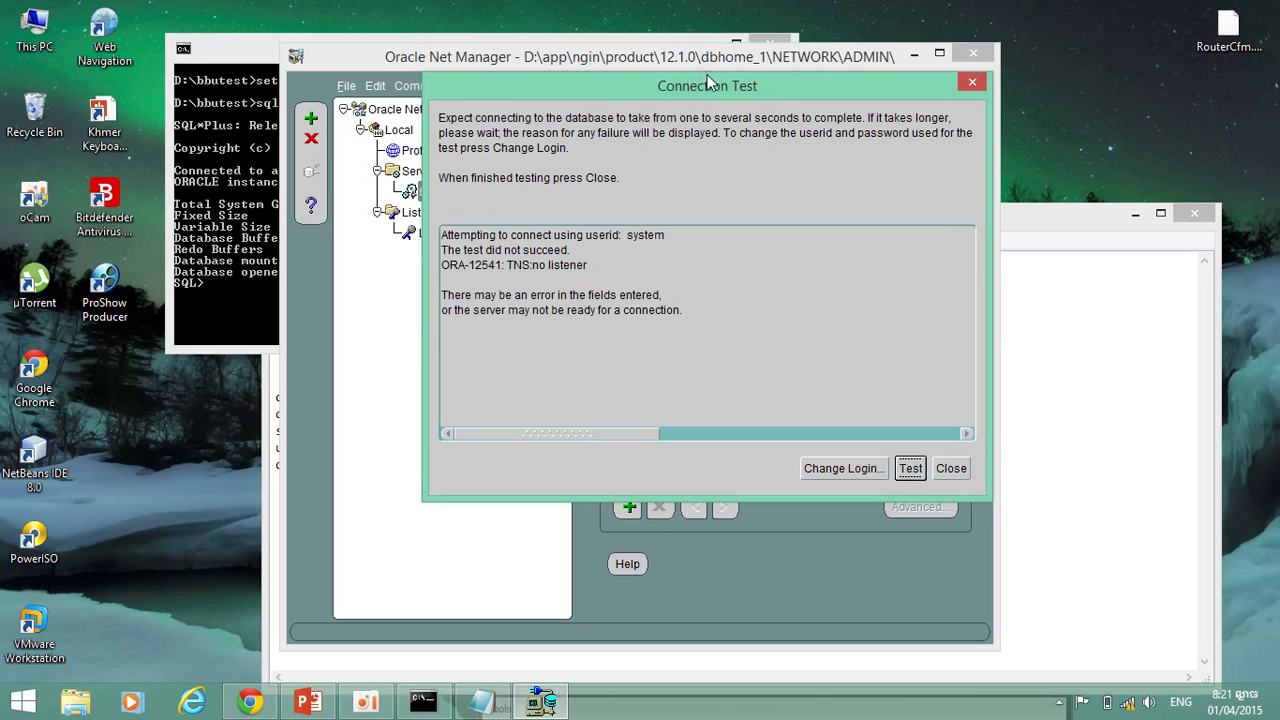
{"action": "left_click_drag", "start_coordinate": [713, 89], "coordinate": [557, 92]}
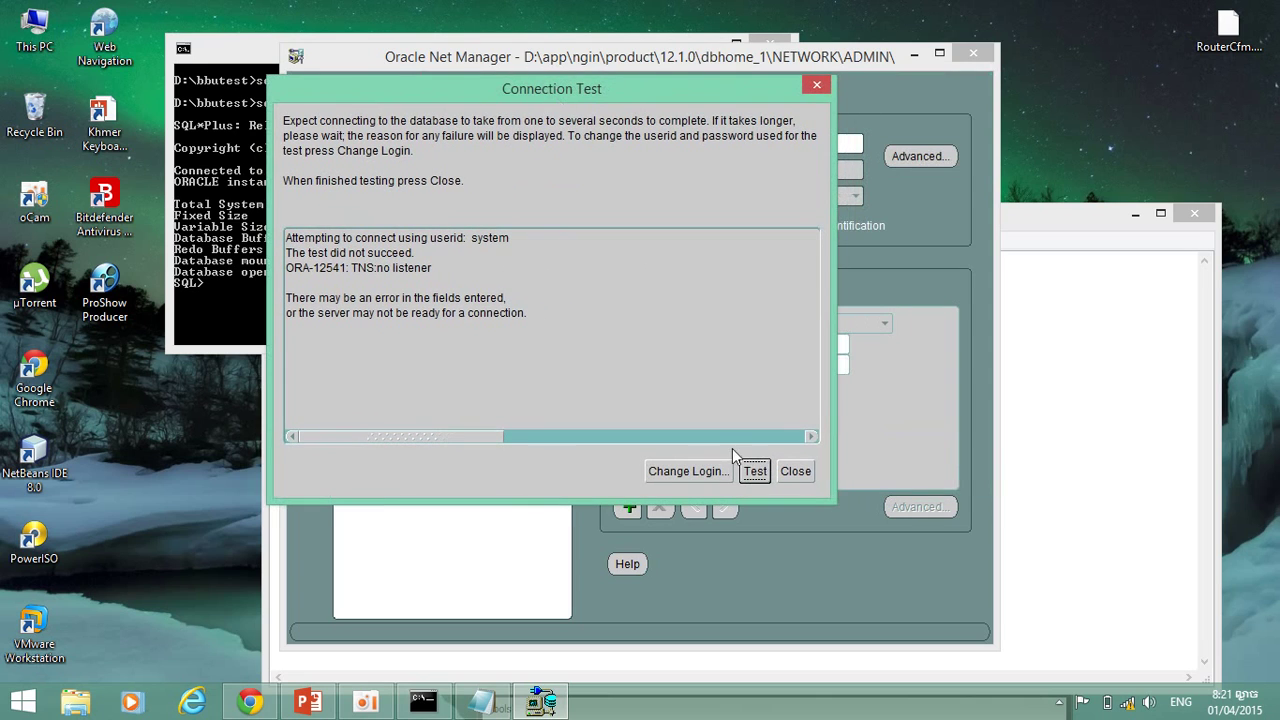
Close the test results and delete the bbunet net service name.
{"action": "left_click", "coordinate": [795, 471]}
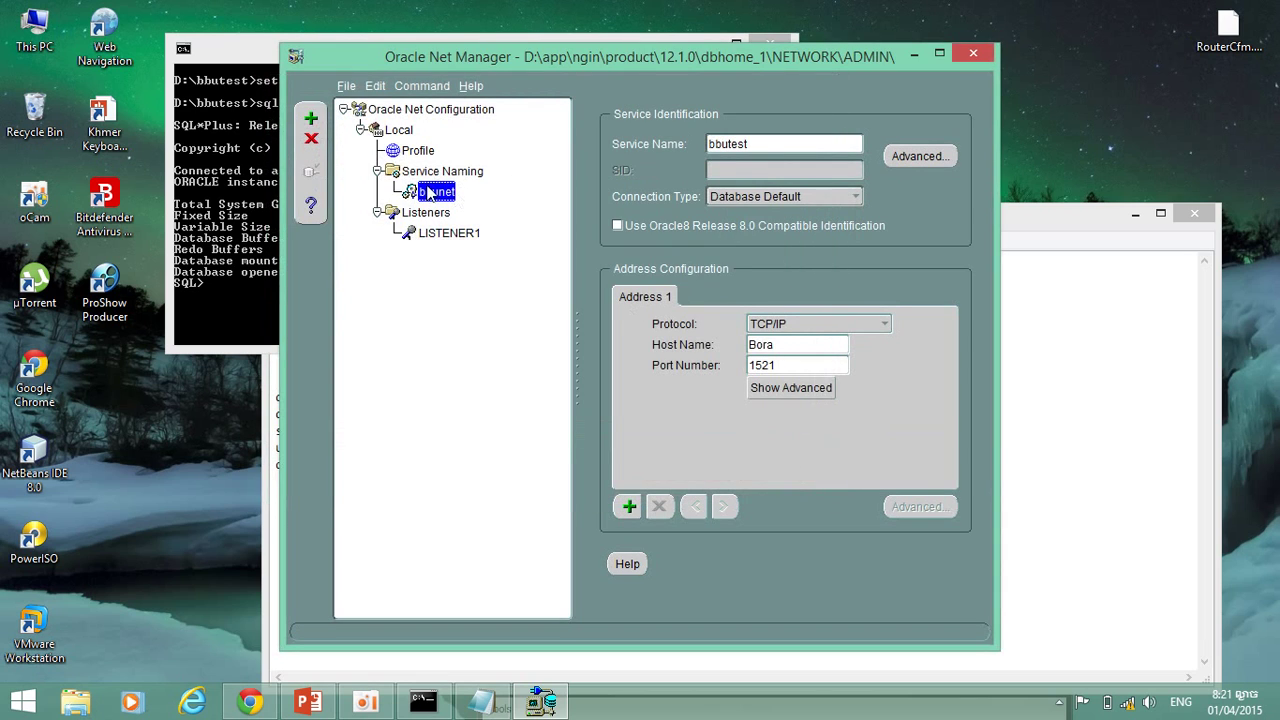
{"action": "left_click", "coordinate": [311, 138]}
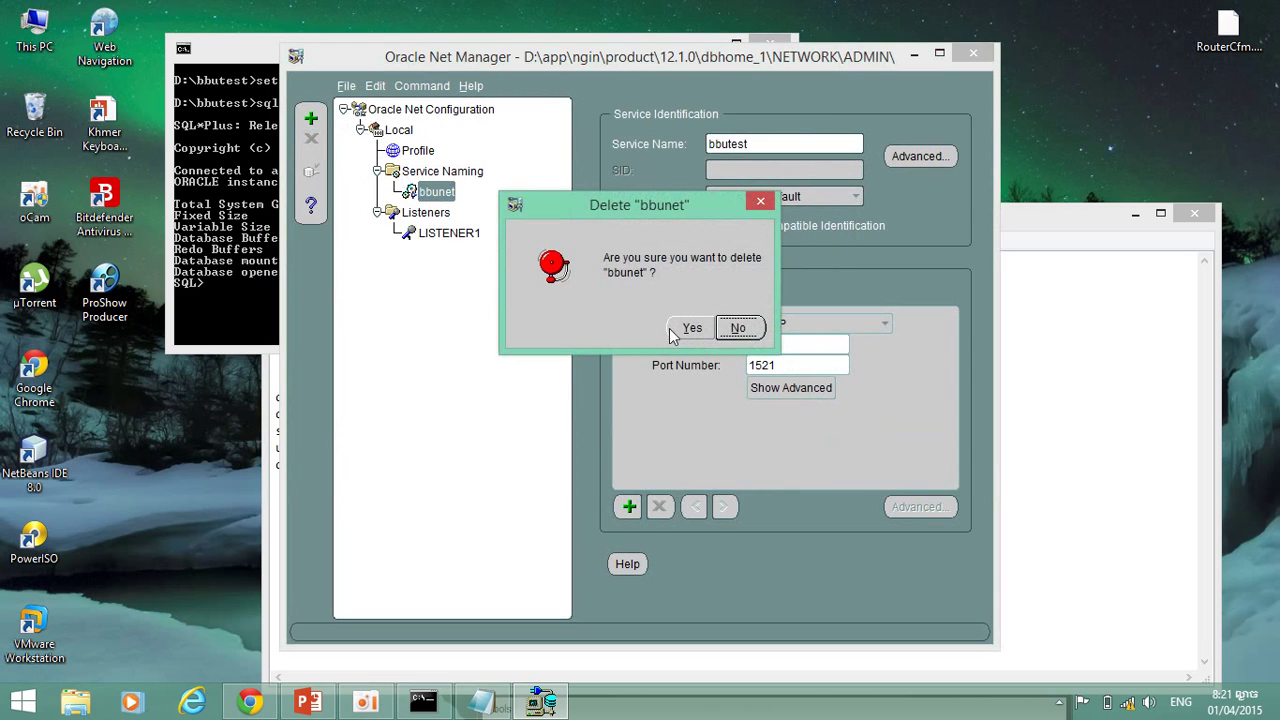
{"action": "left_click", "coordinate": [690, 329]}
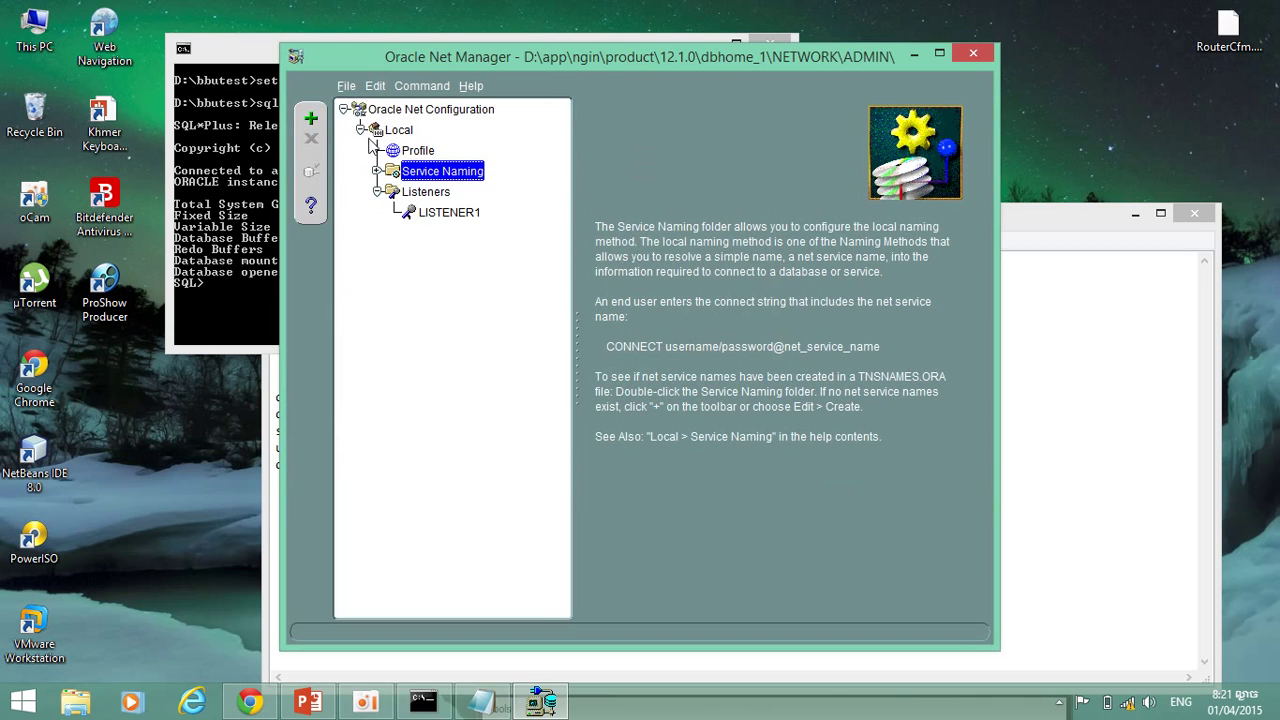
Save the network configuration and exit Oracle Net Manager.
{"action": "left_click", "coordinate": [347, 90]}
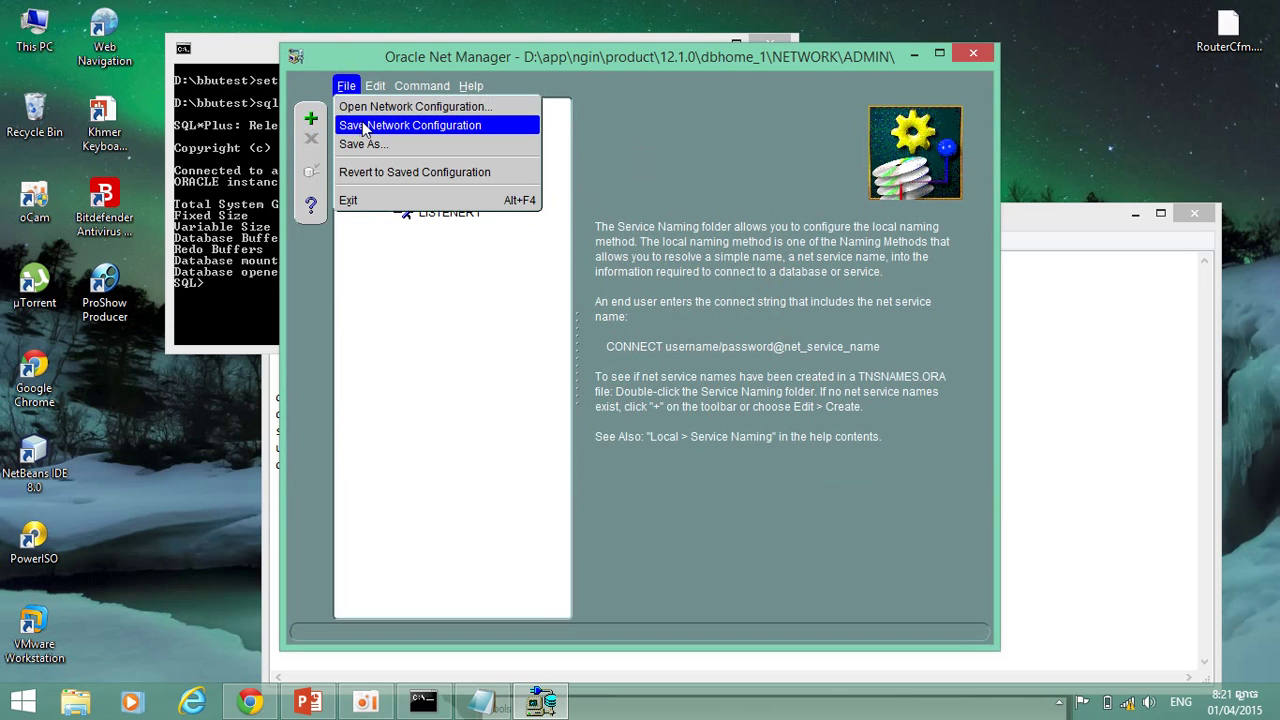
{"action": "left_click", "coordinate": [365, 123]}
{"action": "left_click", "coordinate": [970, 55]}
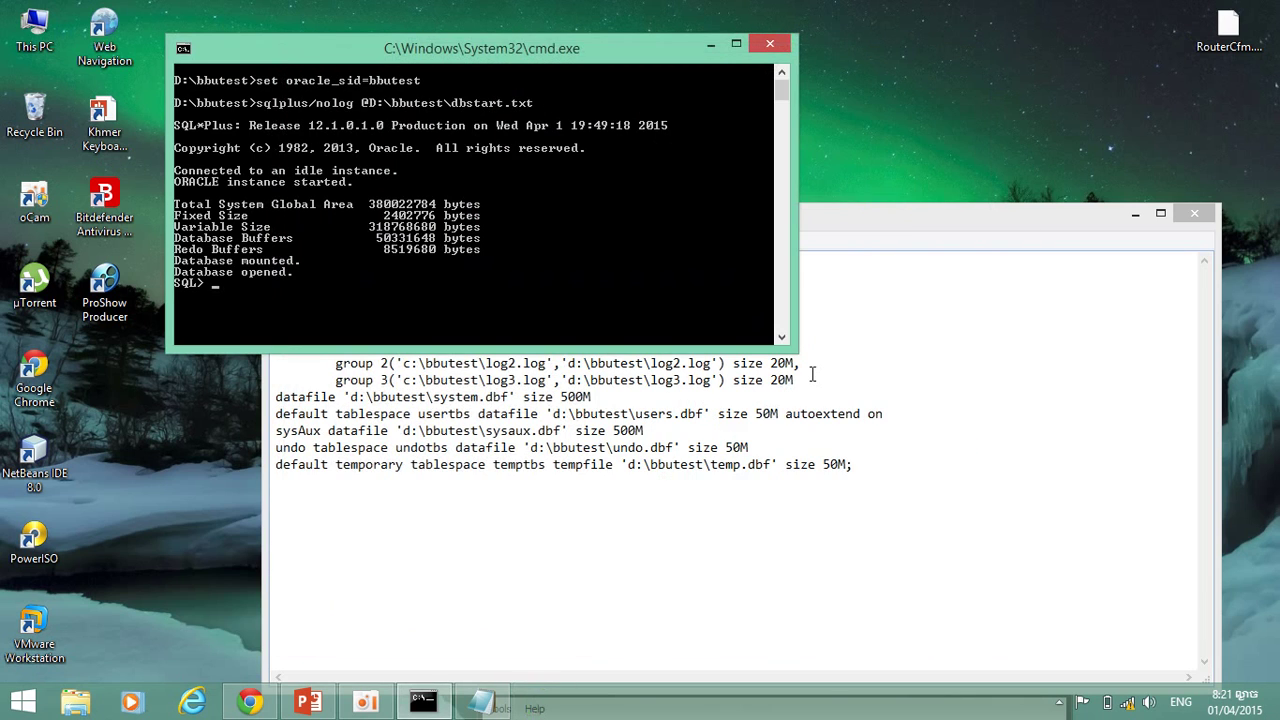
Search the Start screen for 'net con' and launch Net Configuration Assistant.
{"action": "key", "text": "super"}
{"action": "type", "text": "net "}
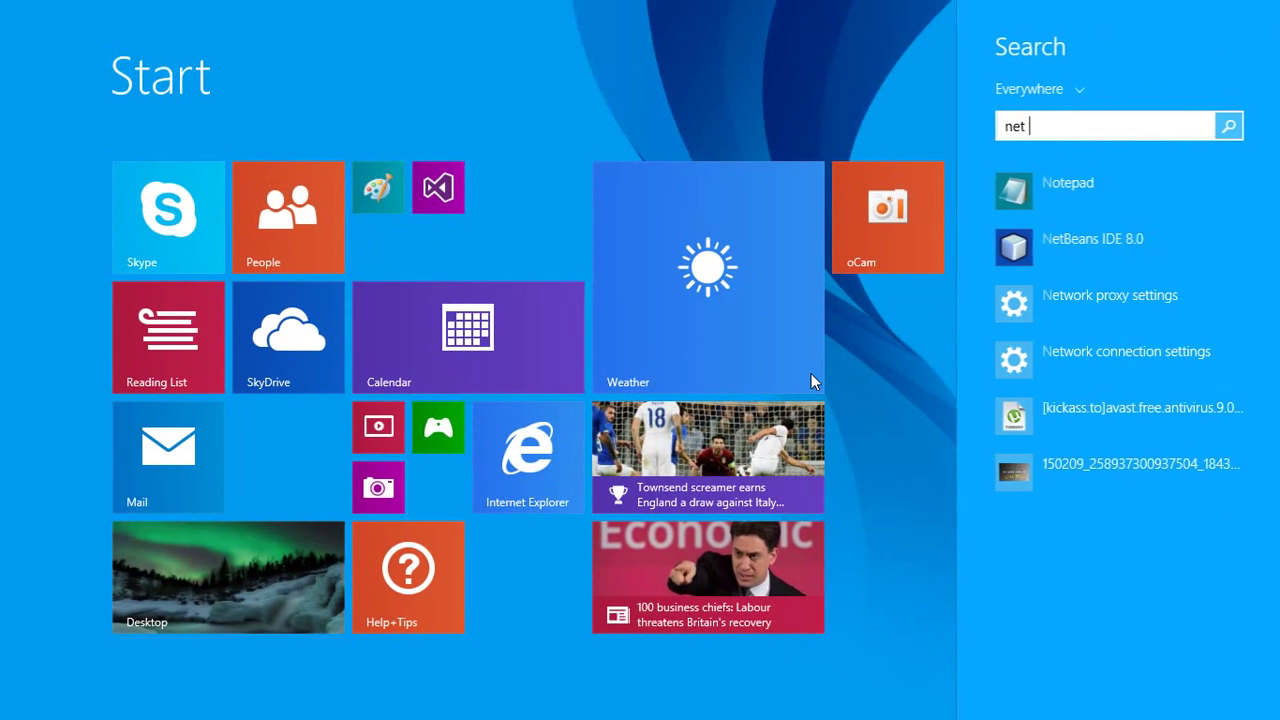
{"action": "type", "text": "configuration Assistant"}
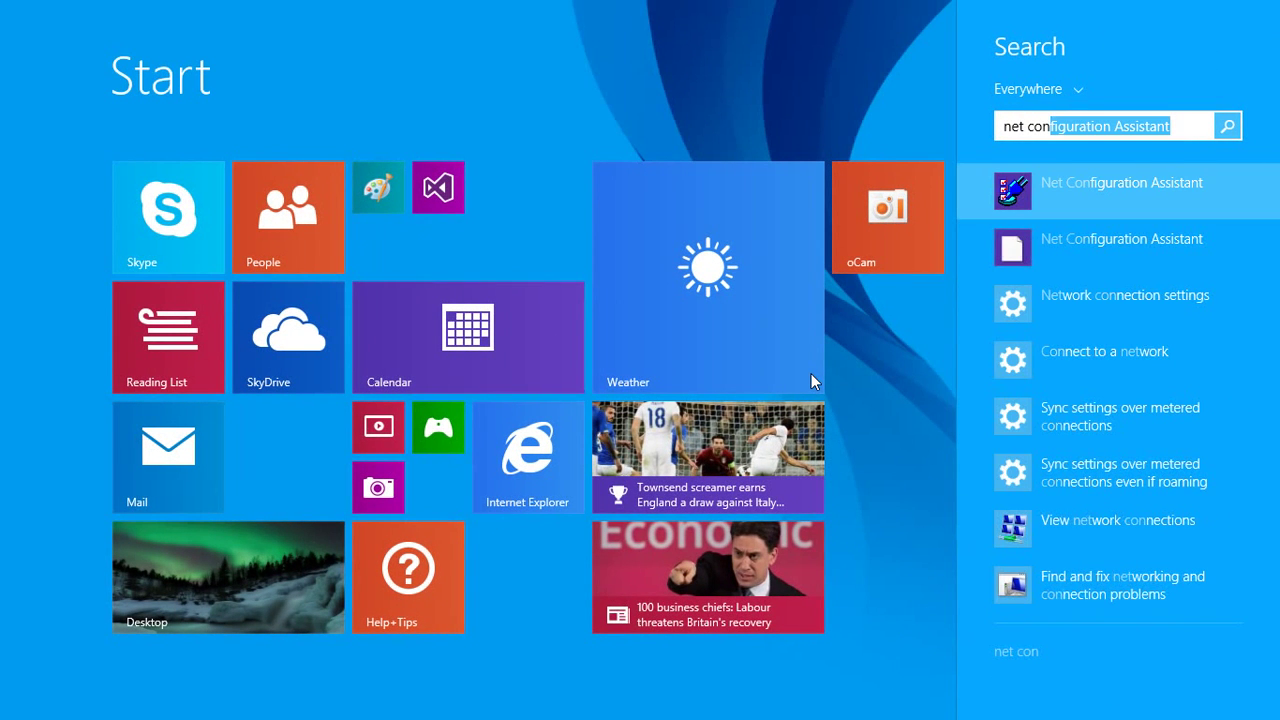
{"action": "key", "text": "Return"}
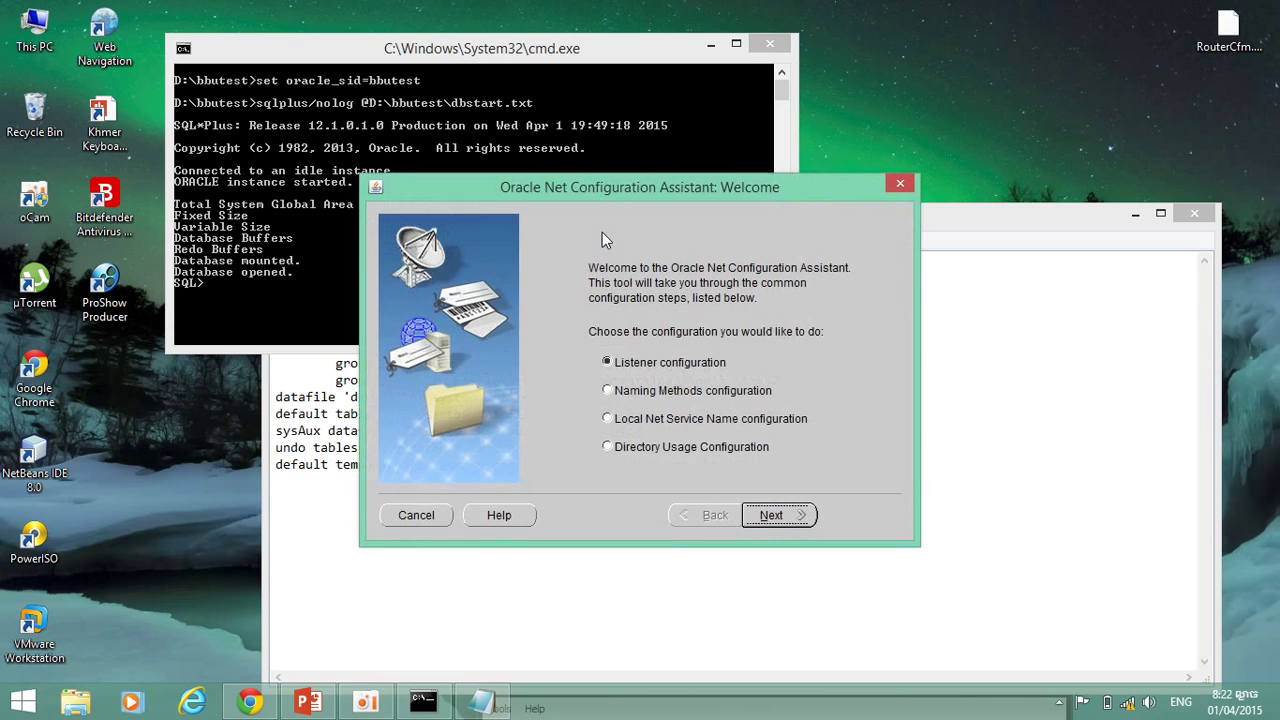
Delete listener LISTENER1 through Listener configuration and return to the Welcome page.
{"action": "left_click", "coordinate": [770, 515]}
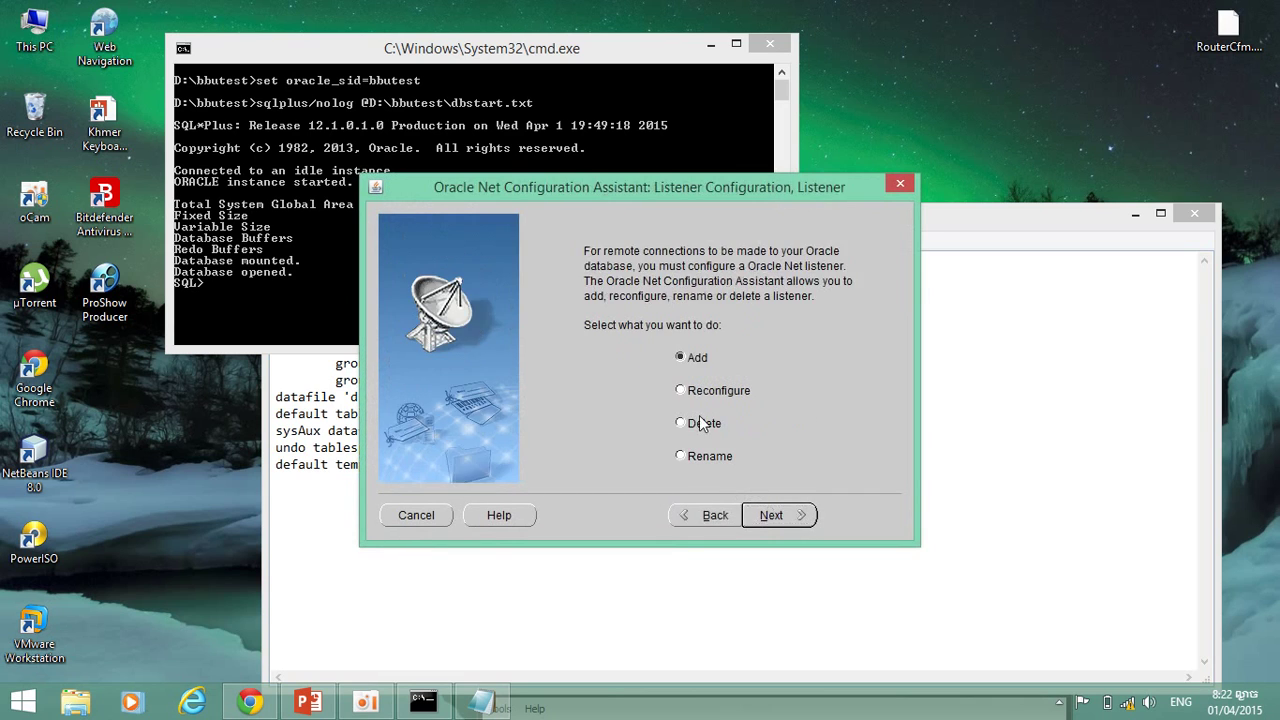
{"action": "left_click", "coordinate": [689, 422]}
{"action": "left_click", "coordinate": [766, 515]}
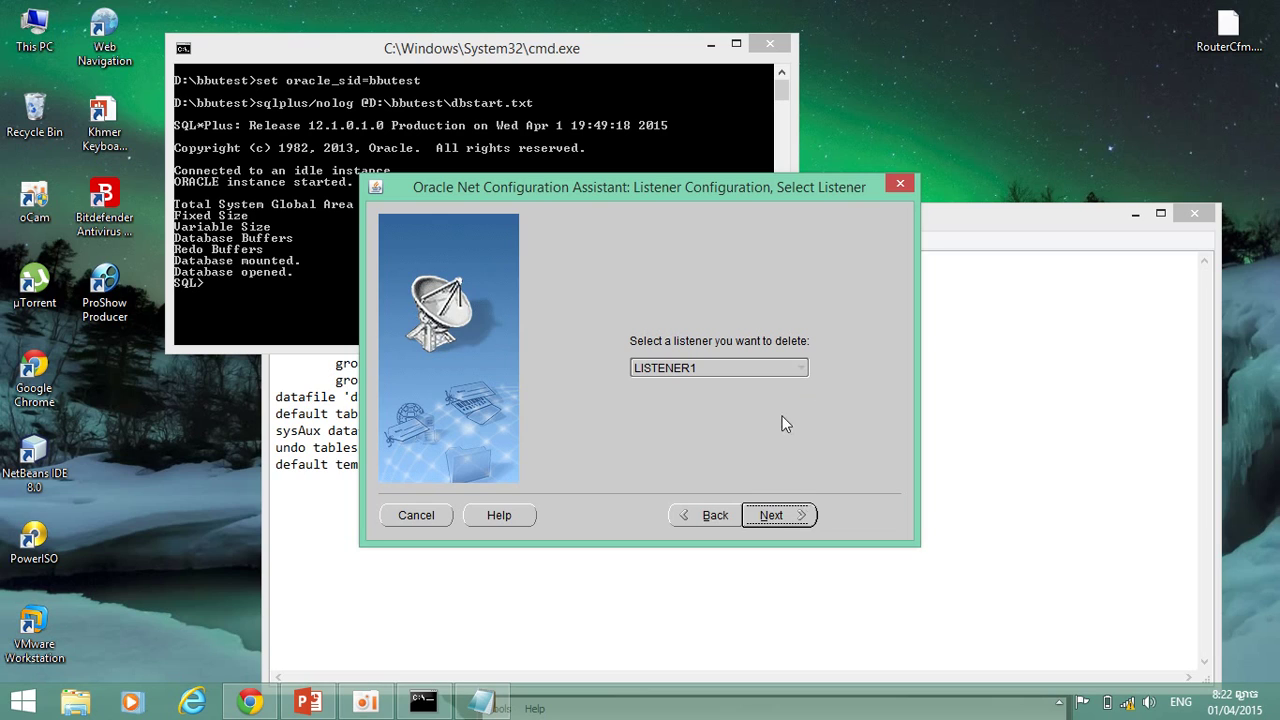
{"action": "key", "text": "Return"}
{"action": "key", "text": "Return"}
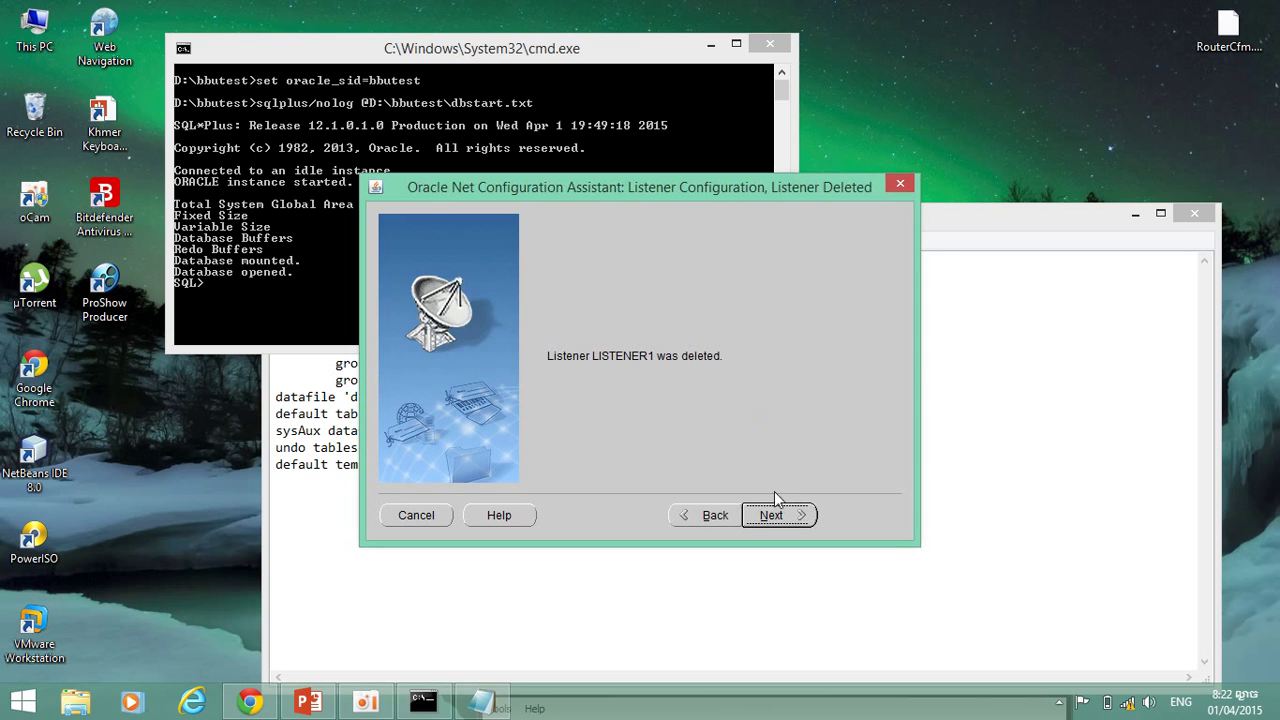
{"action": "left_click", "coordinate": [784, 515]}
{"action": "left_click", "coordinate": [786, 515]}
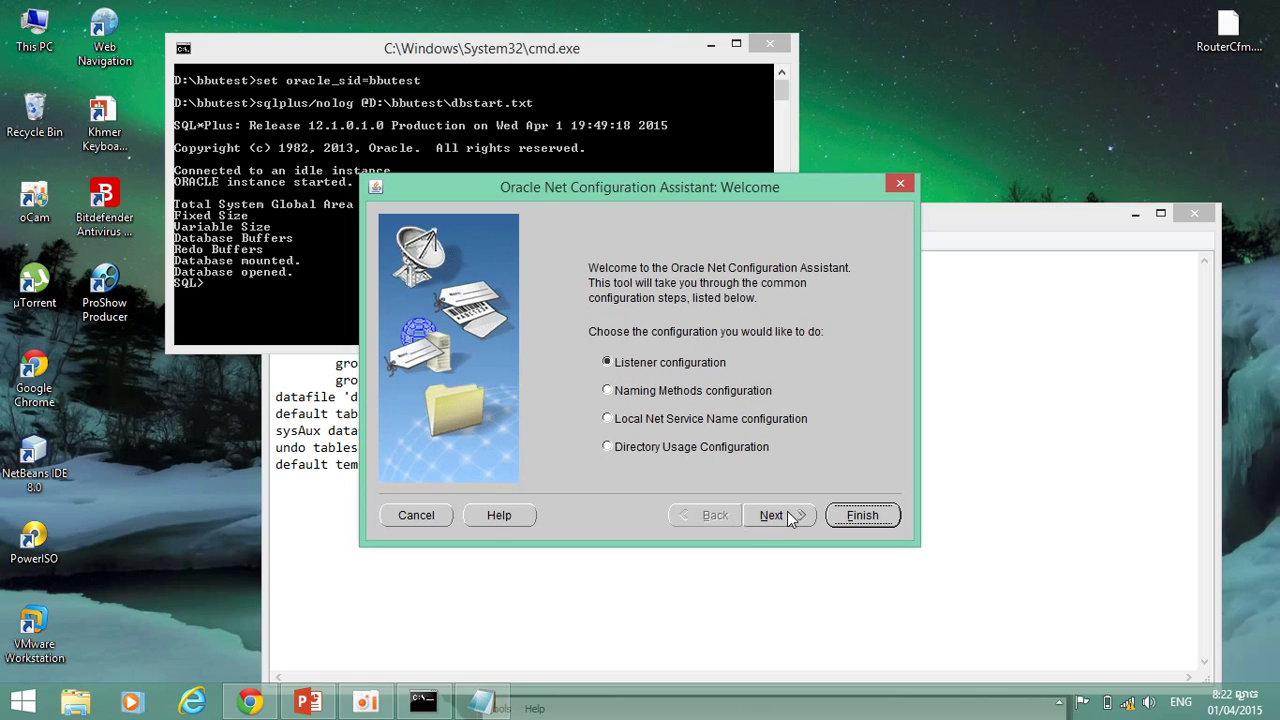
Add a new listener named LISTENER using TCP on standard port 1521.
{"action": "left_click", "coordinate": [787, 515]}
{"action": "left_click", "coordinate": [787, 515]}
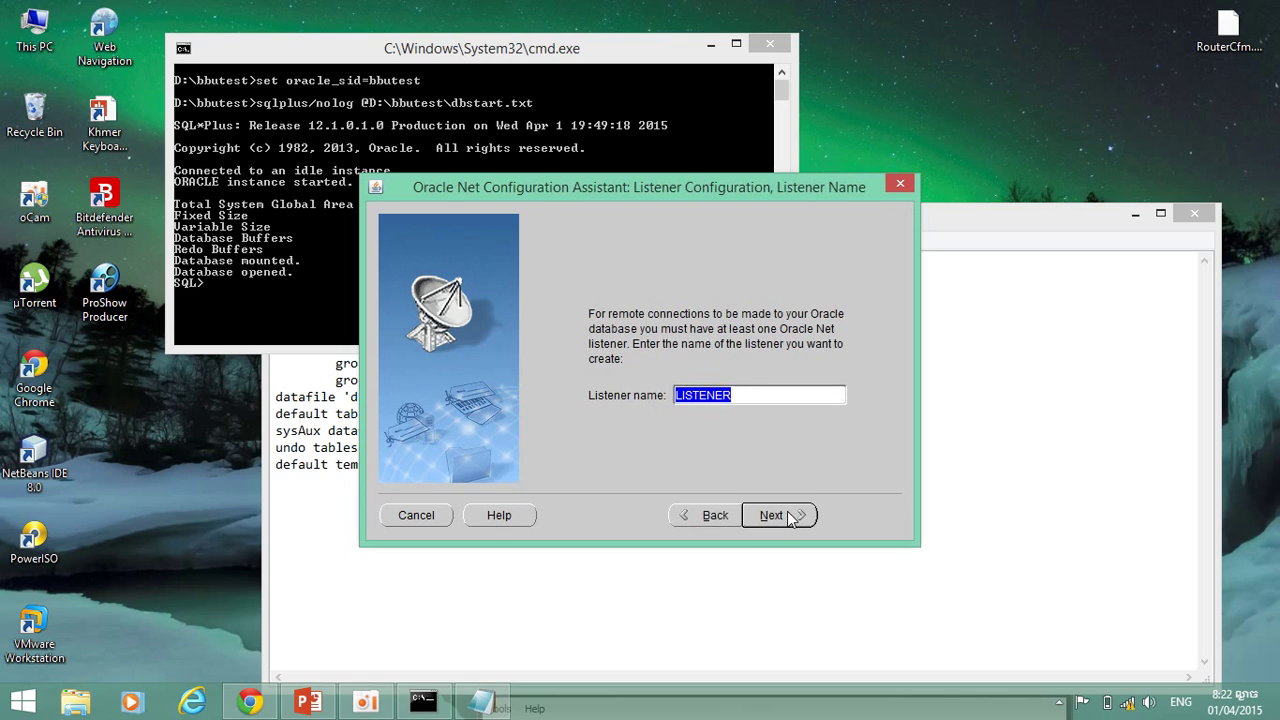
{"action": "left_click", "coordinate": [787, 515]}
{"action": "left_click", "coordinate": [787, 515]}
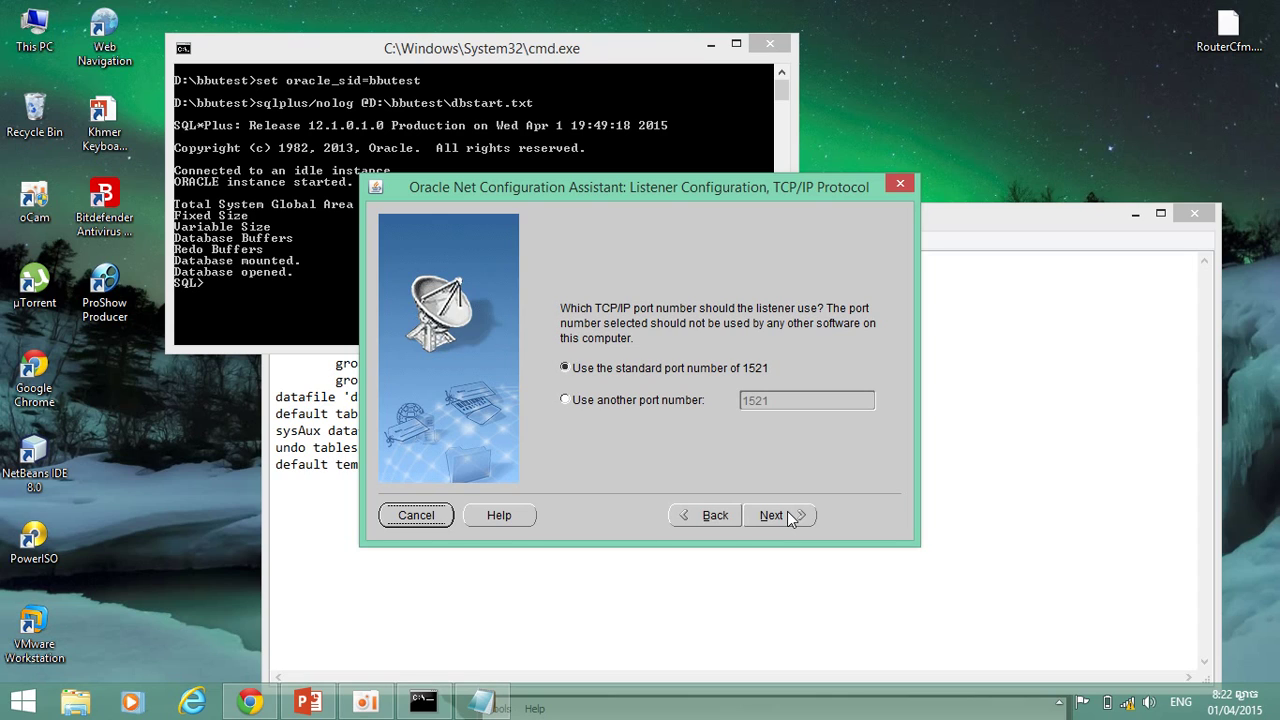
{"action": "left_click", "coordinate": [787, 515]}
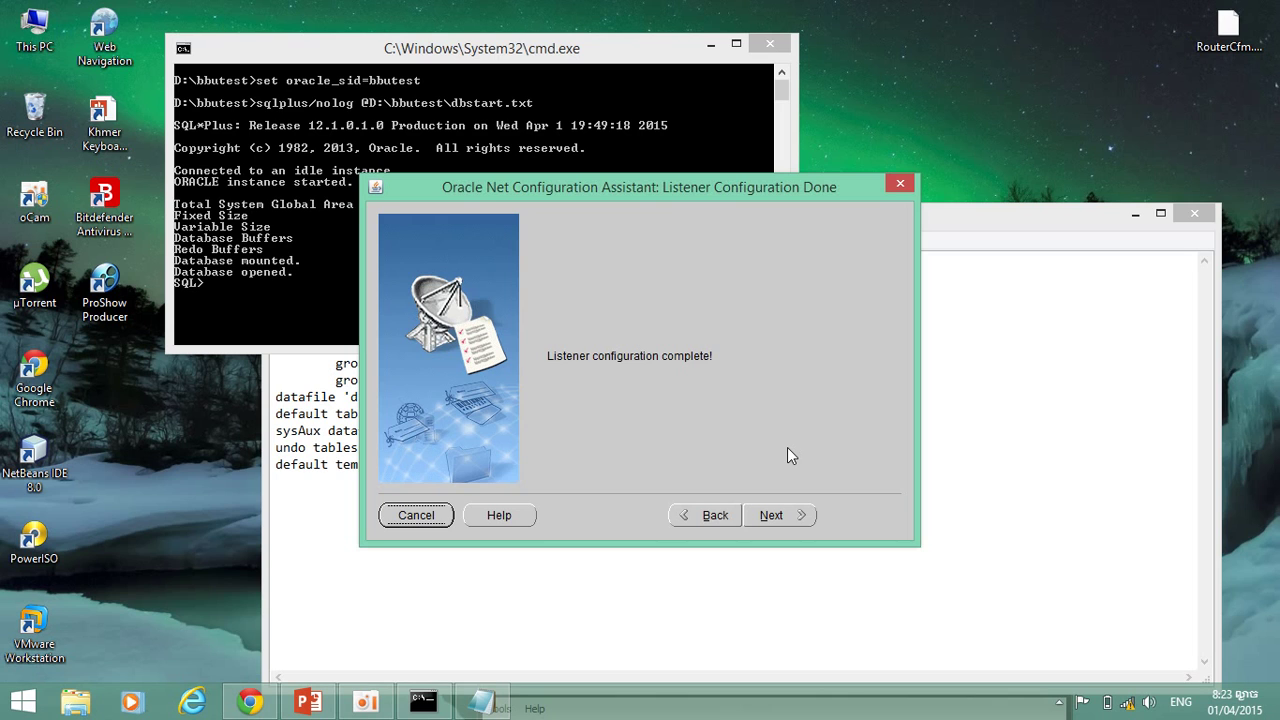
{"action": "left_click", "coordinate": [783, 514]}
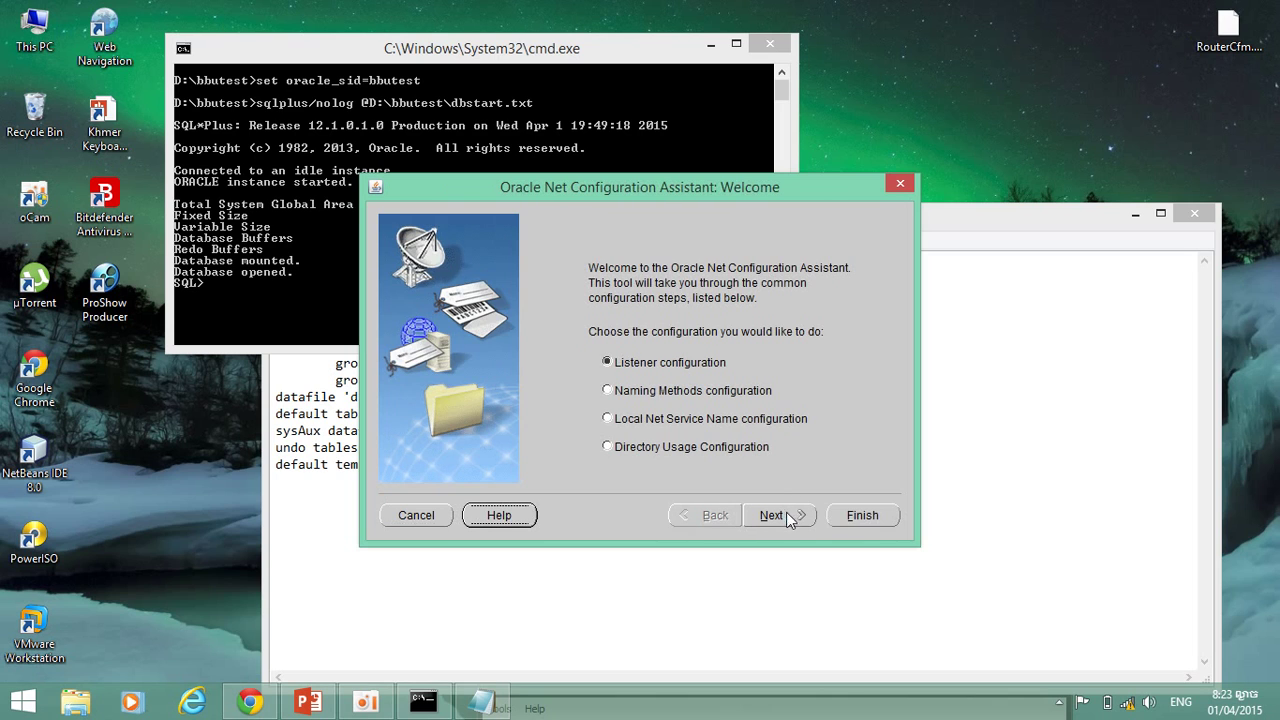
Close Net Configuration Assistant and search the Start screen for 'net mana'.
{"action": "left_click", "coordinate": [844, 516]}
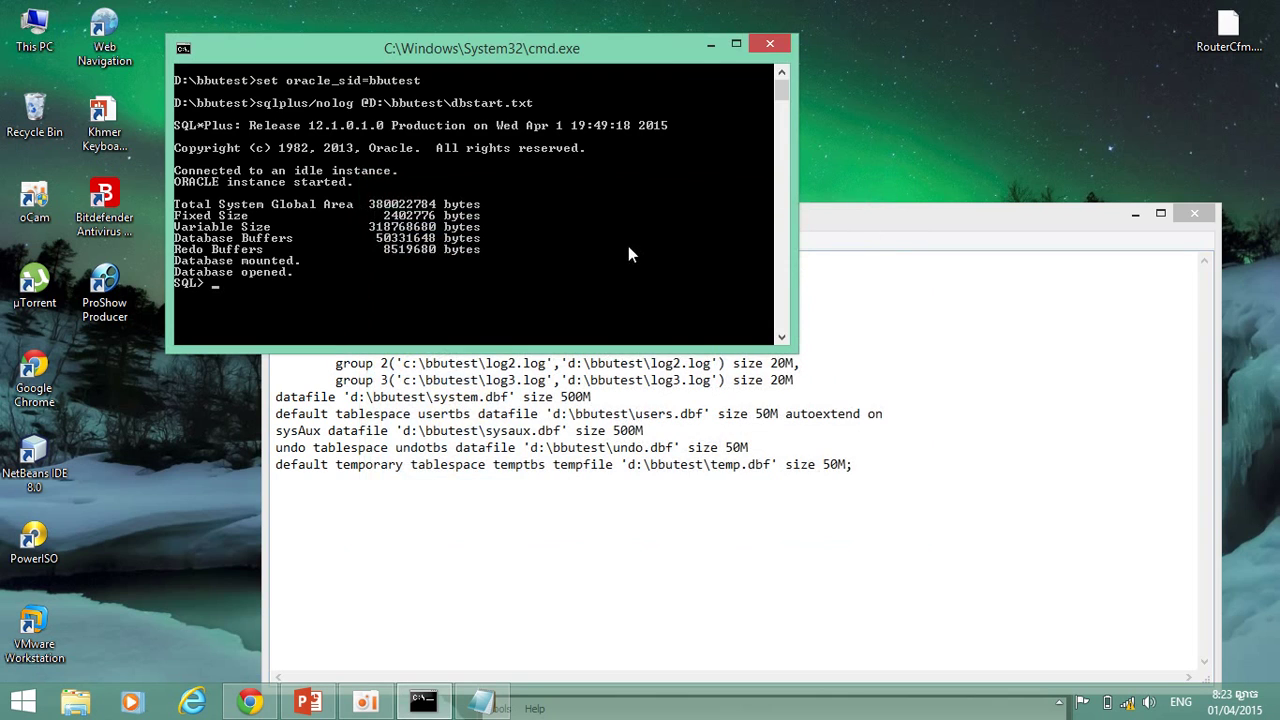
{"action": "key", "text": "super"}
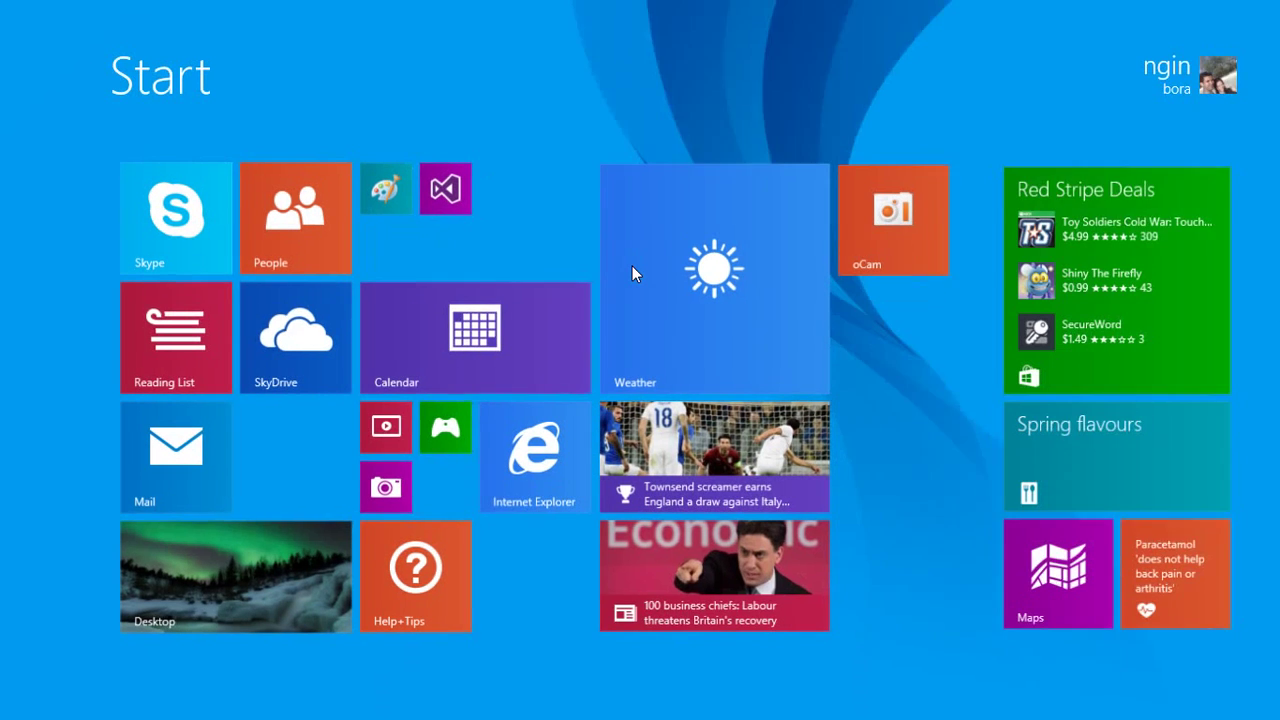
{"action": "type", "text": "net mana"}
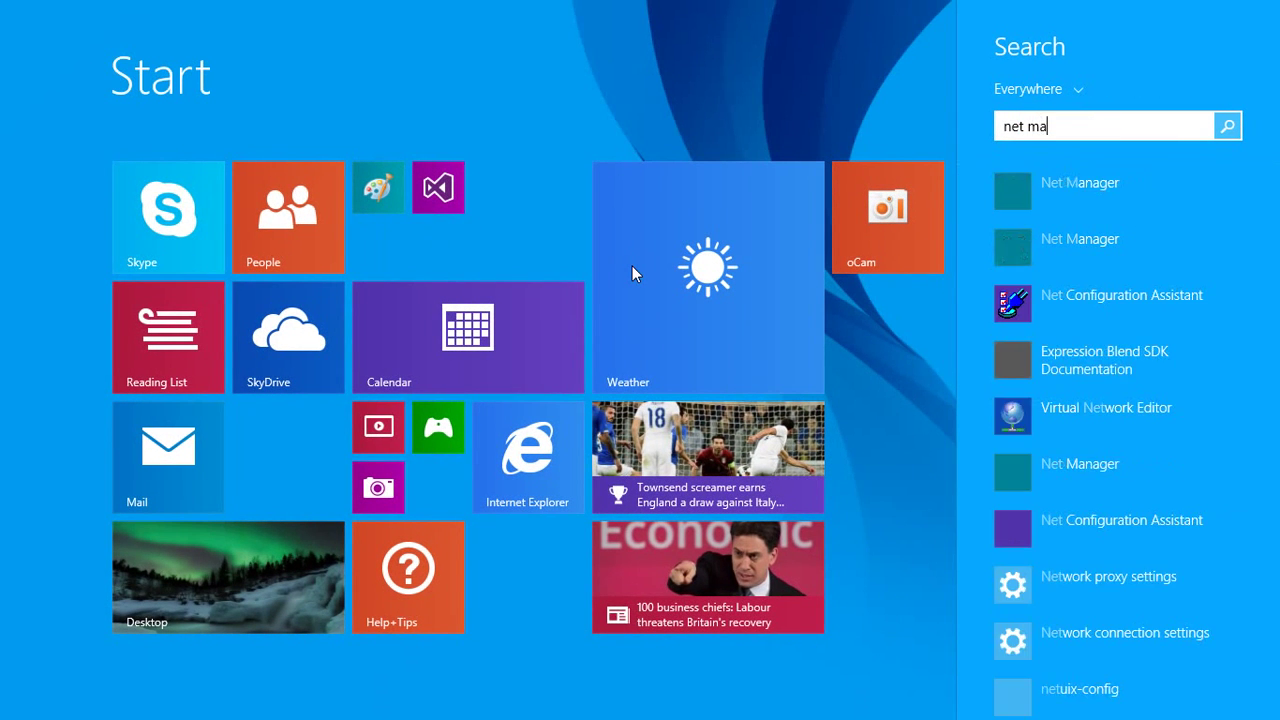